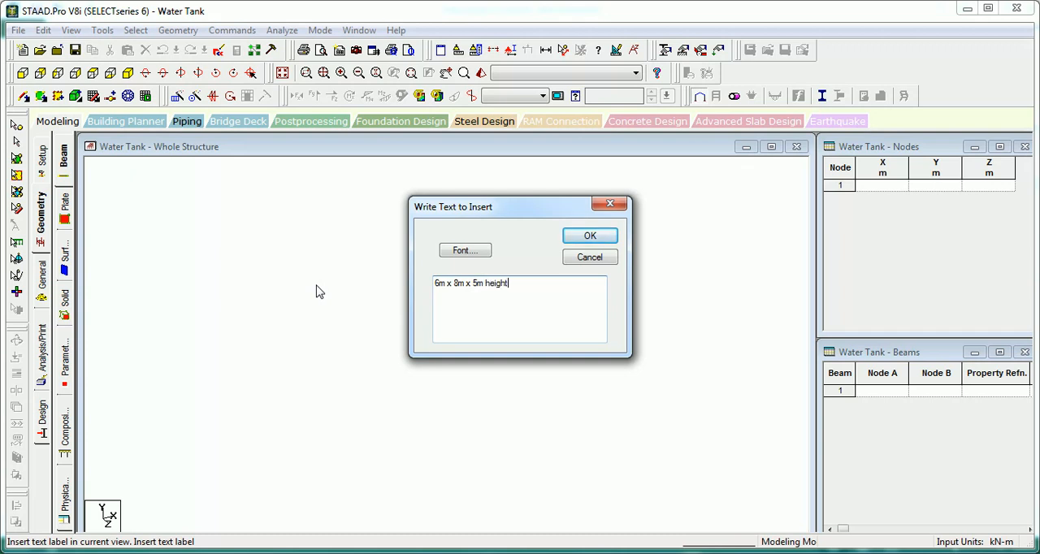
Step: Cancel the pending text label and enter the first node at coordinates X 0, Y 0, Z 0 m
left_click(586, 258)
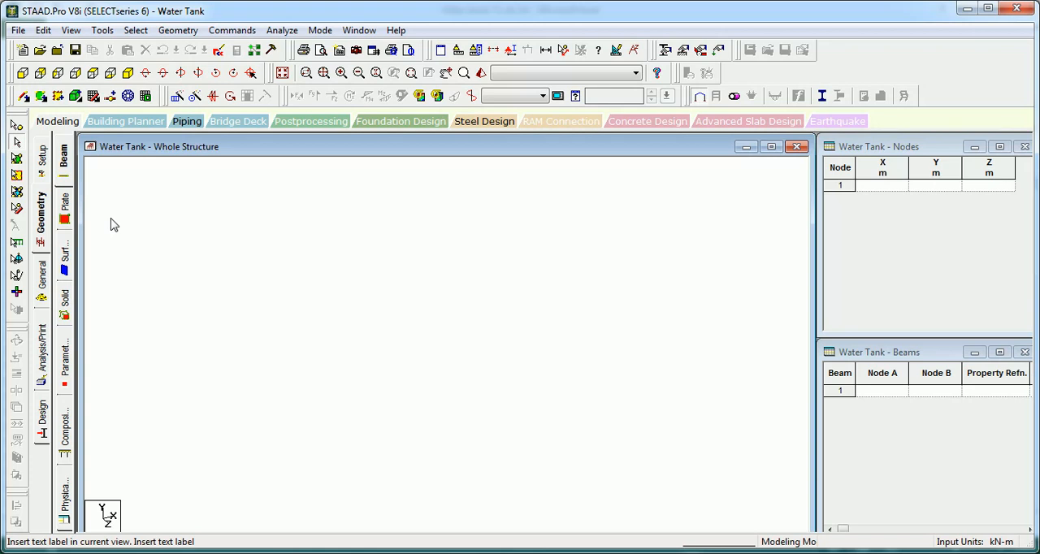
left_click(886, 185)
type("0")
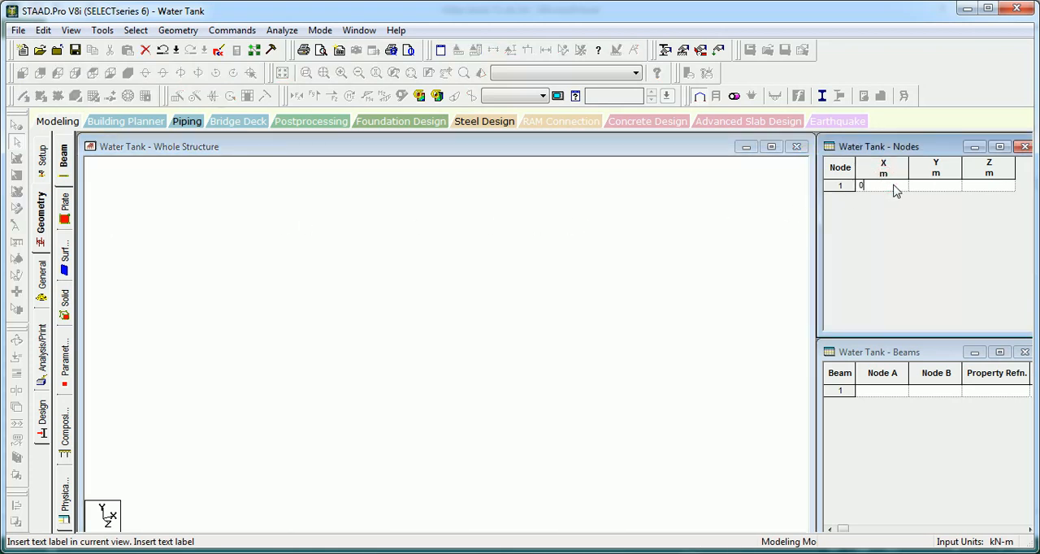
key("Tab")
type("0")
key("Tab")
key("Tab")
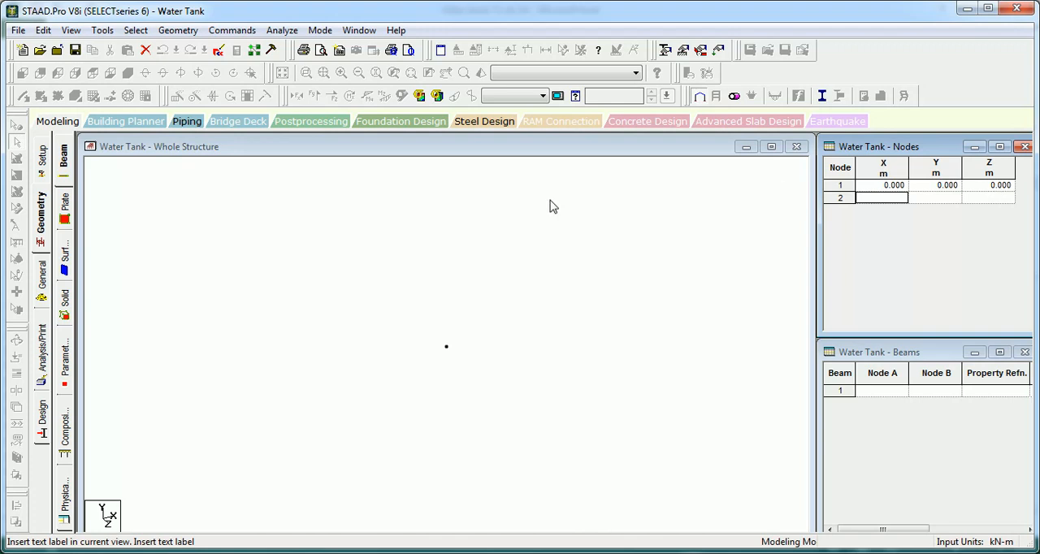
Step: Copy the origin node and paste the copy with an offset of 8 m in X
left_click(479, 237)
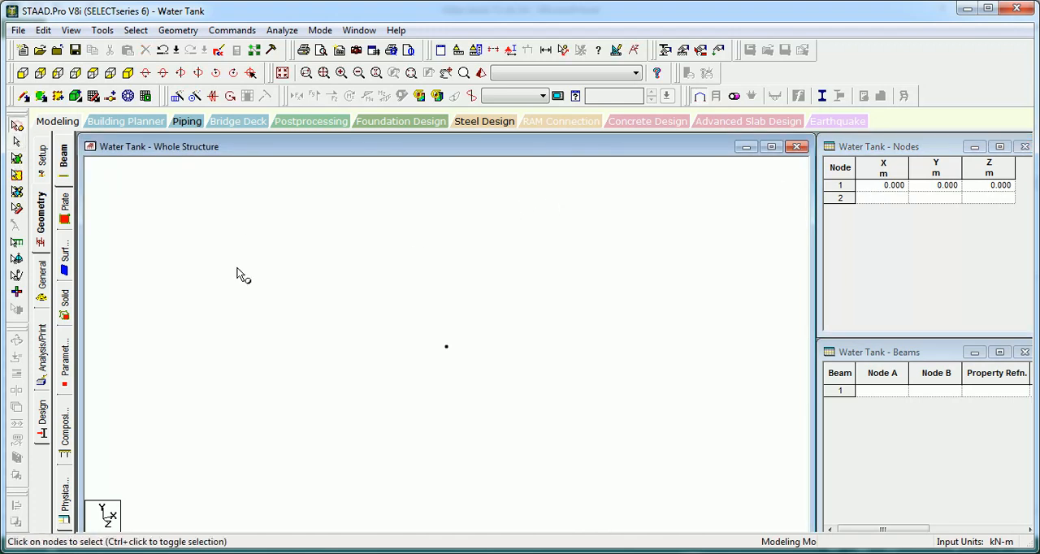
left_click(443, 346)
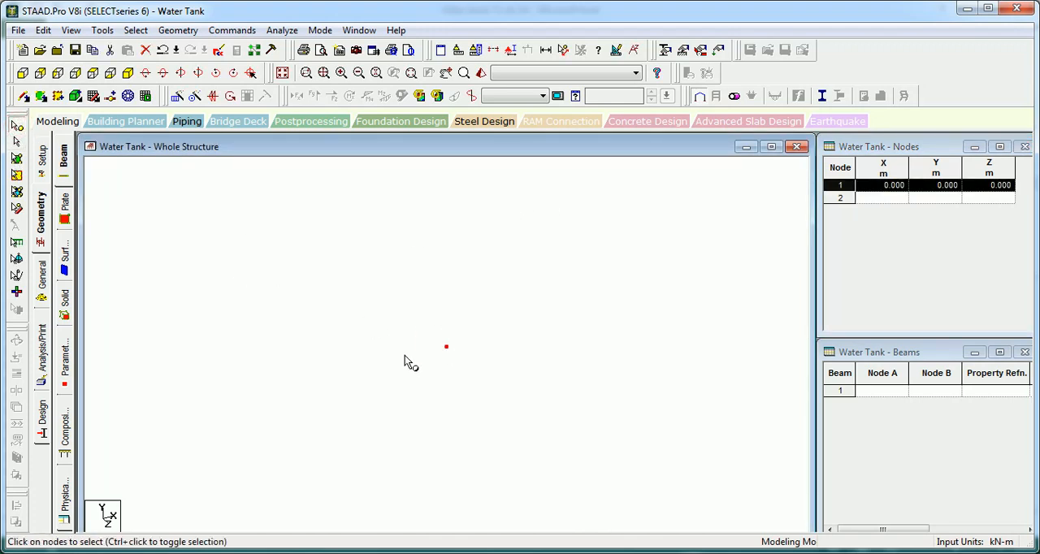
key("ctrl+v")
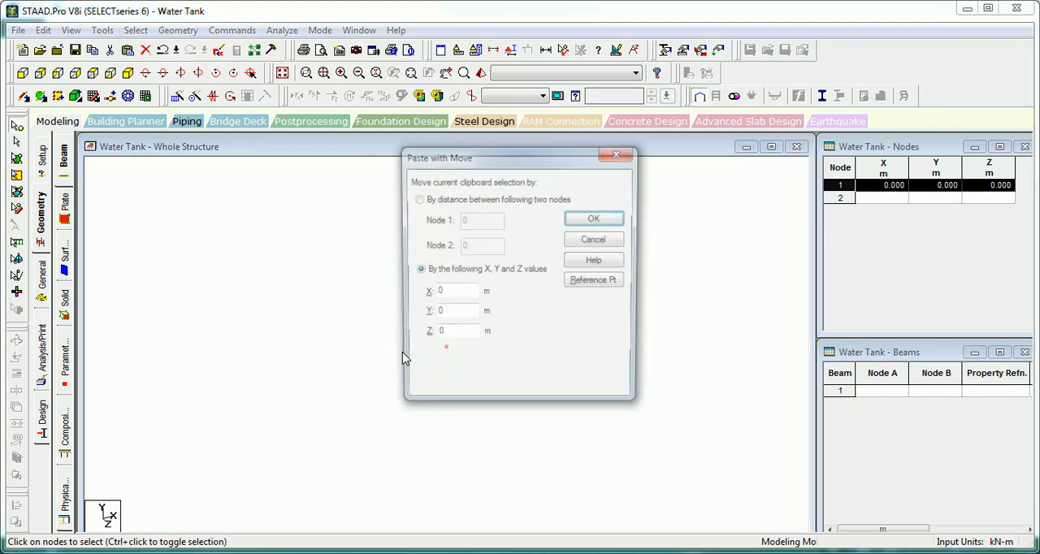
double_click(449, 292)
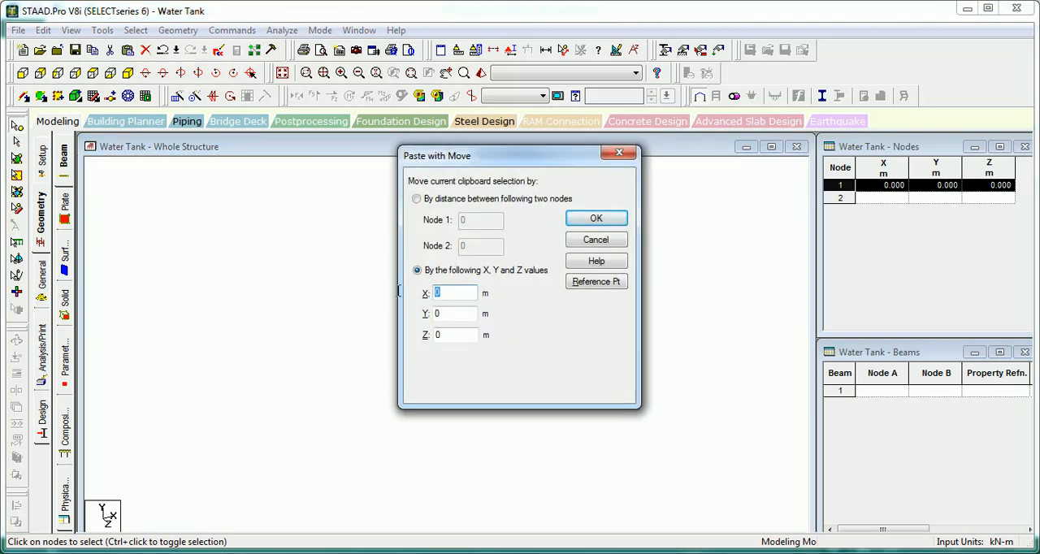
type("8")
left_click(596, 219)
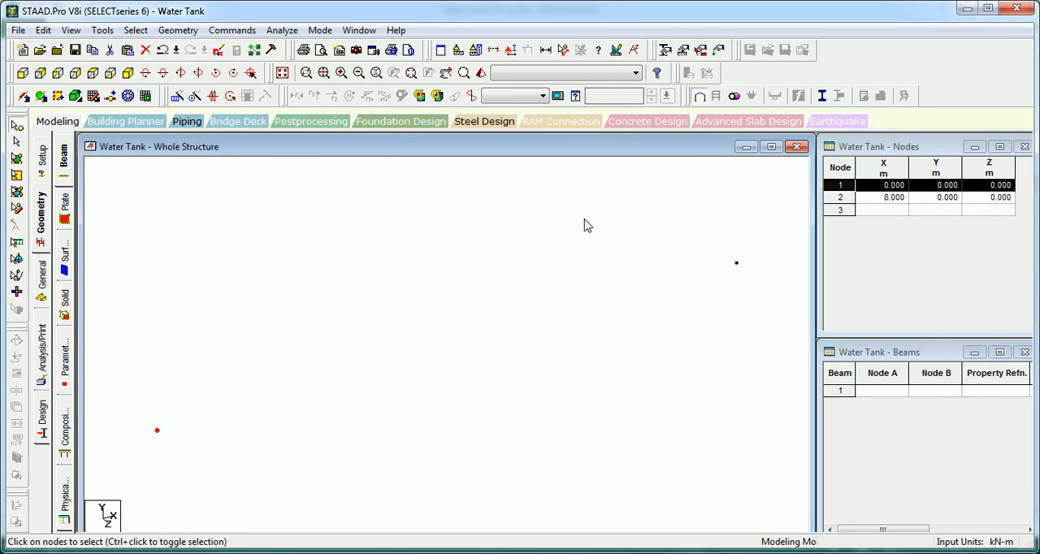
left_click(366, 255)
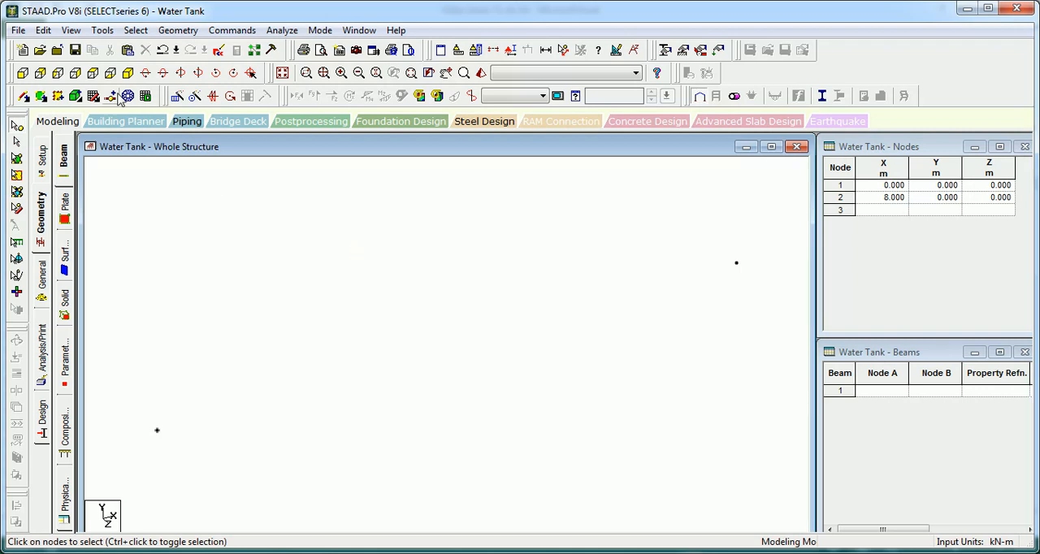
Step: Copy both nodes and paste them with an offset of 5 m in Y to form the wall's upper corners
left_click(92, 72)
left_click_drag(700, 324, 174, 367)
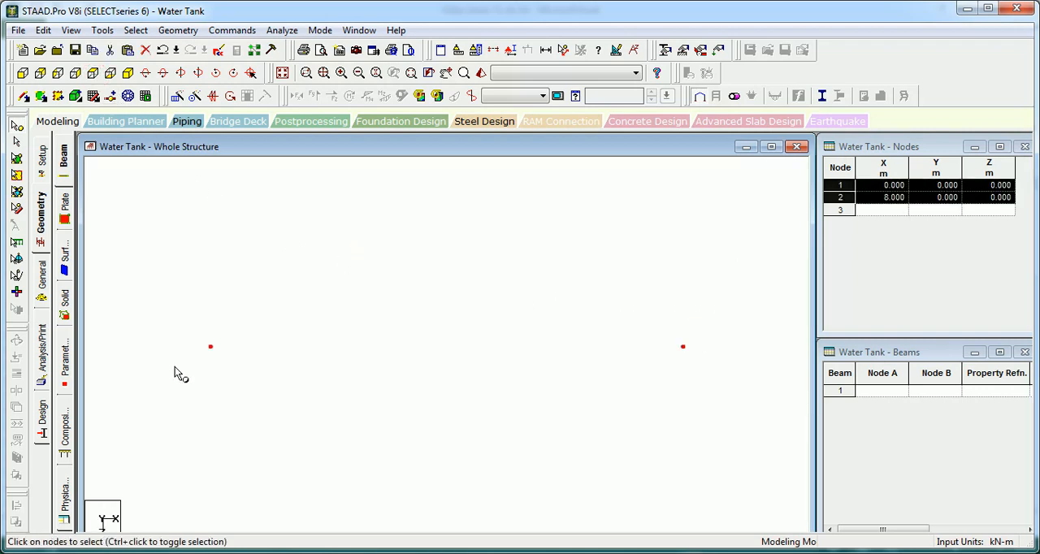
key("ctrl+v")
double_click(452, 313)
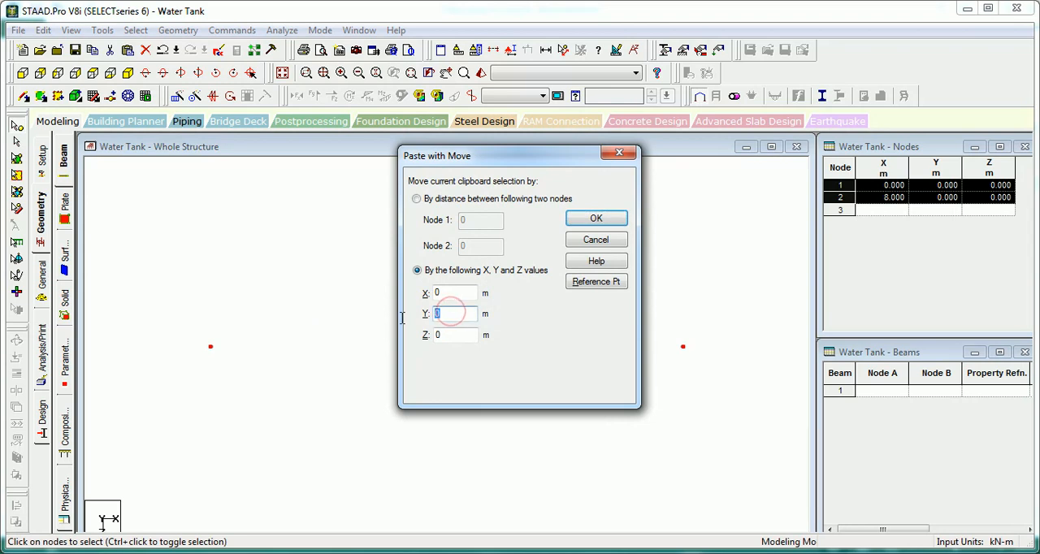
type("5")
left_click(606, 220)
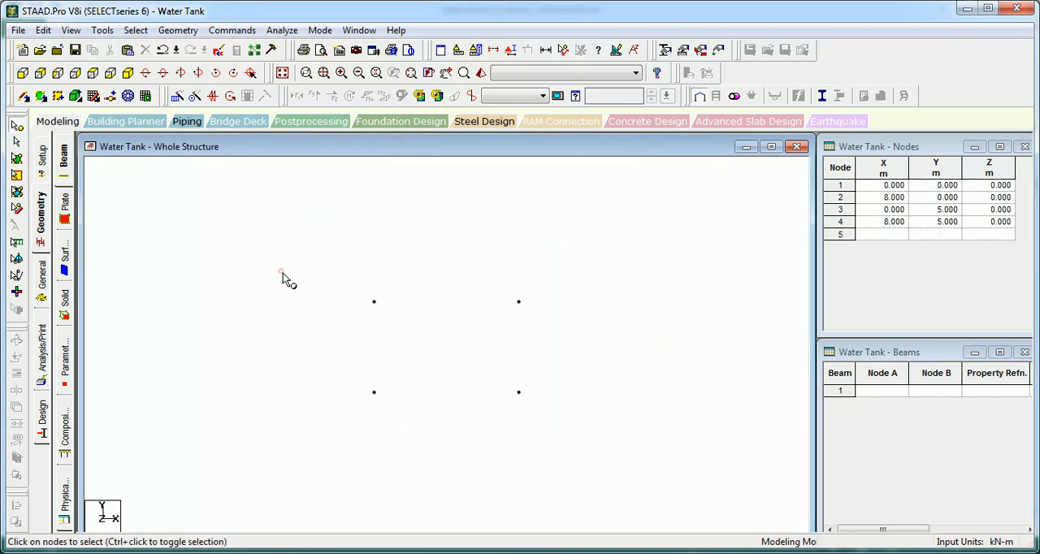
left_click(283, 273)
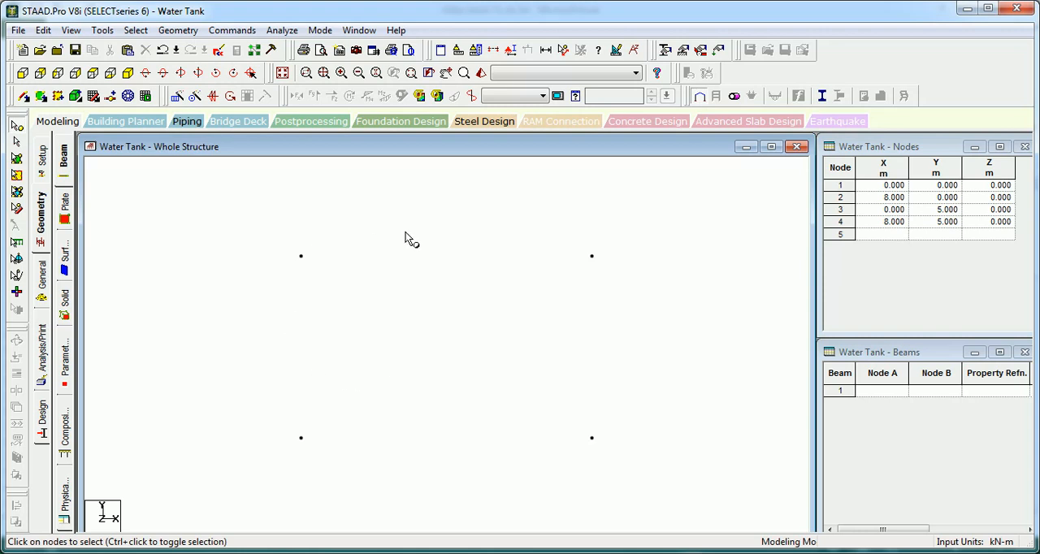
Step: Generate a quadrilateral surface mesh across the four corner nodes, with 10 divisions on the 5 m sides and 16 on the 8 m sides
left_click(128, 97)
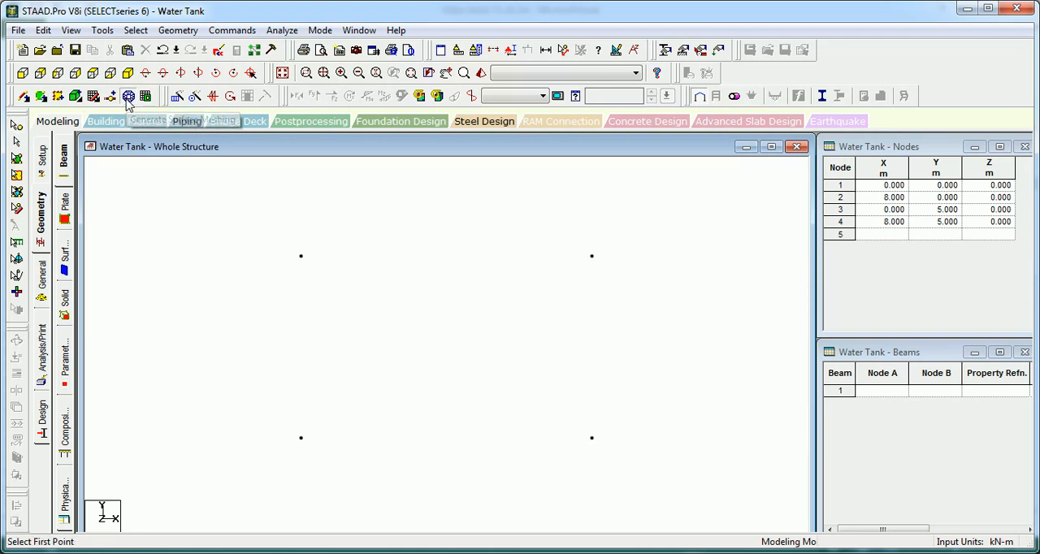
left_click(301, 438)
left_click(301, 258)
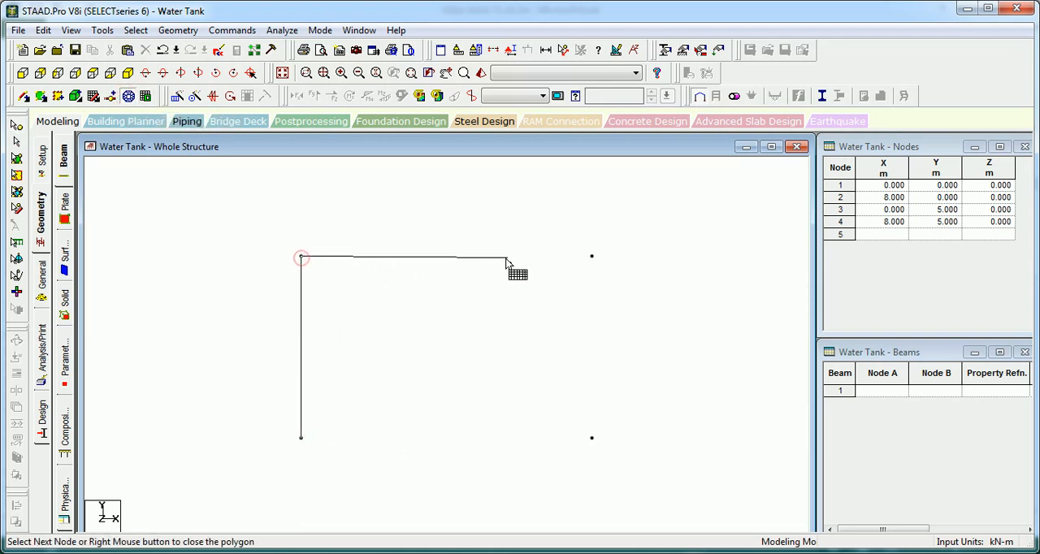
left_click(592, 257)
left_click(591, 439)
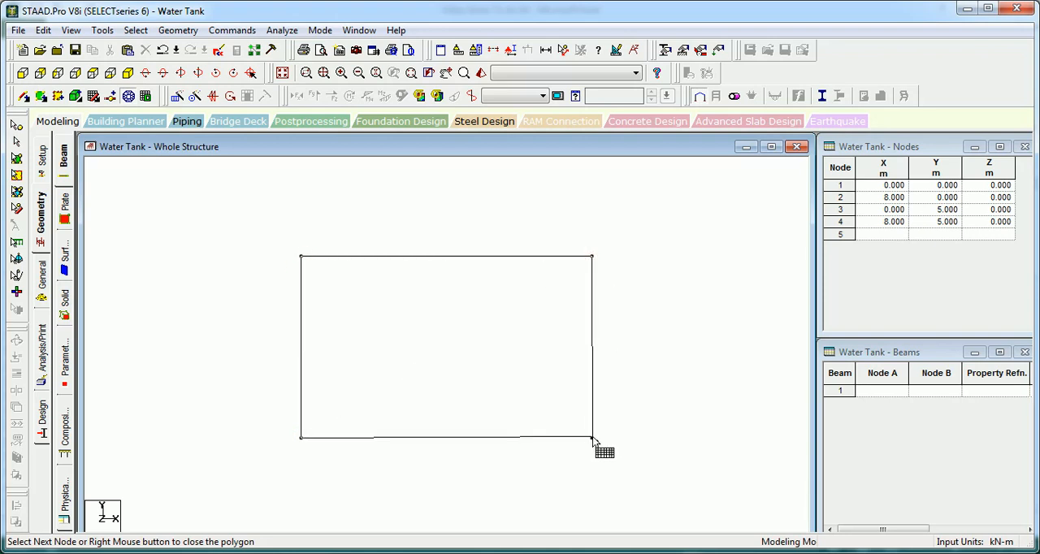
right_click(592, 439)
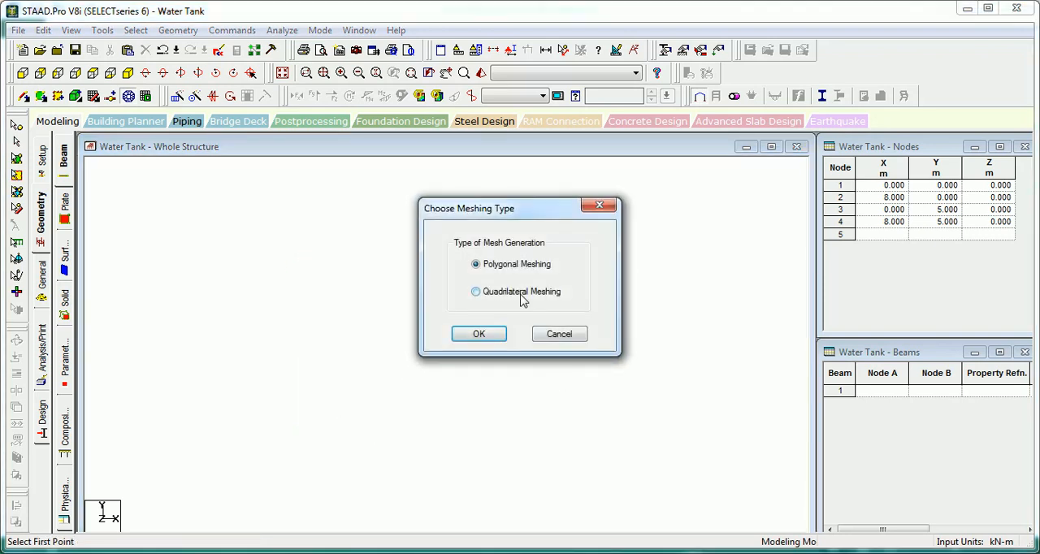
left_click(479, 333)
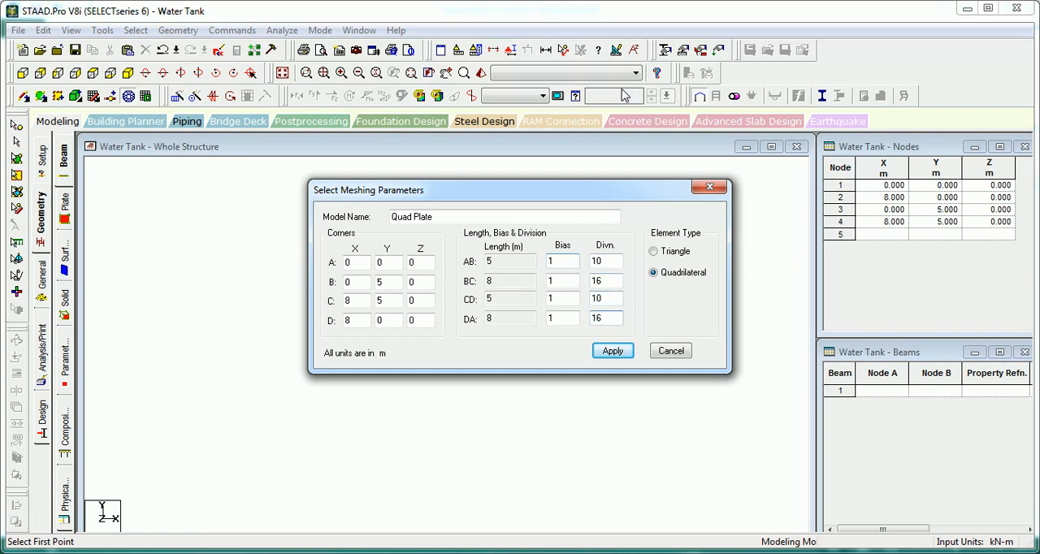
left_click(613, 351)
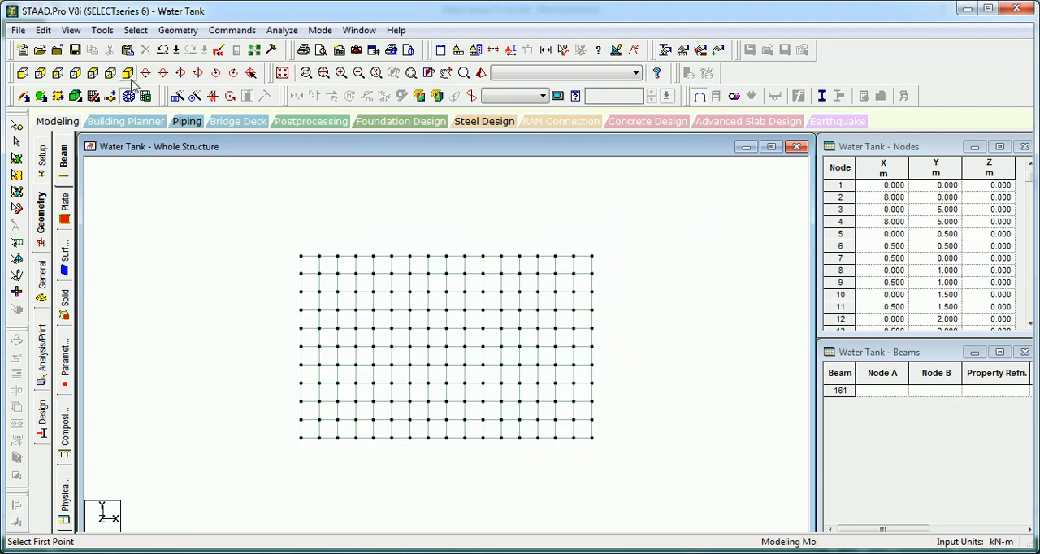
Step: Examine the local axes of the meshed wall's plates in isometric view, then hide them
left_click(128, 73)
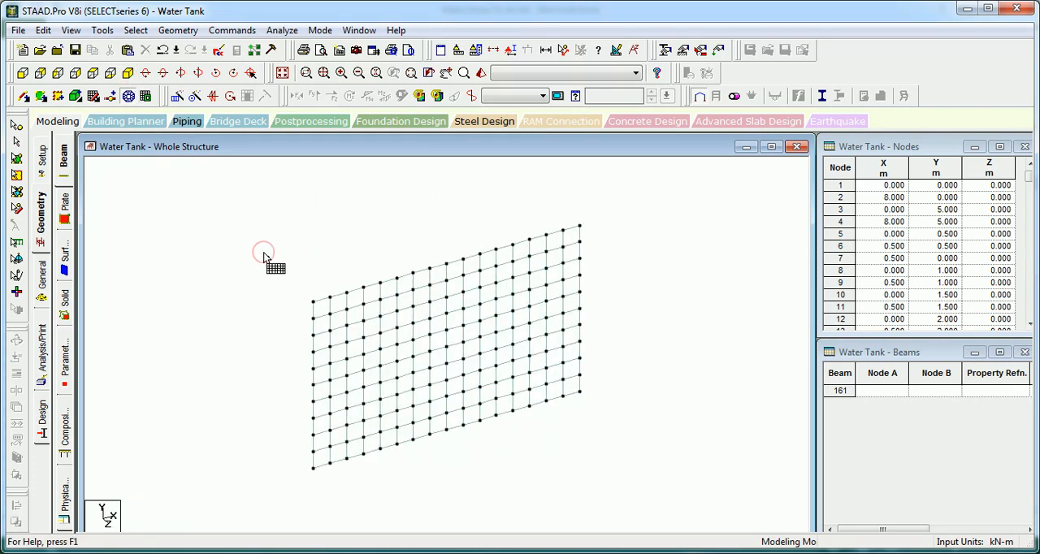
scroll(264, 257, "up", 5)
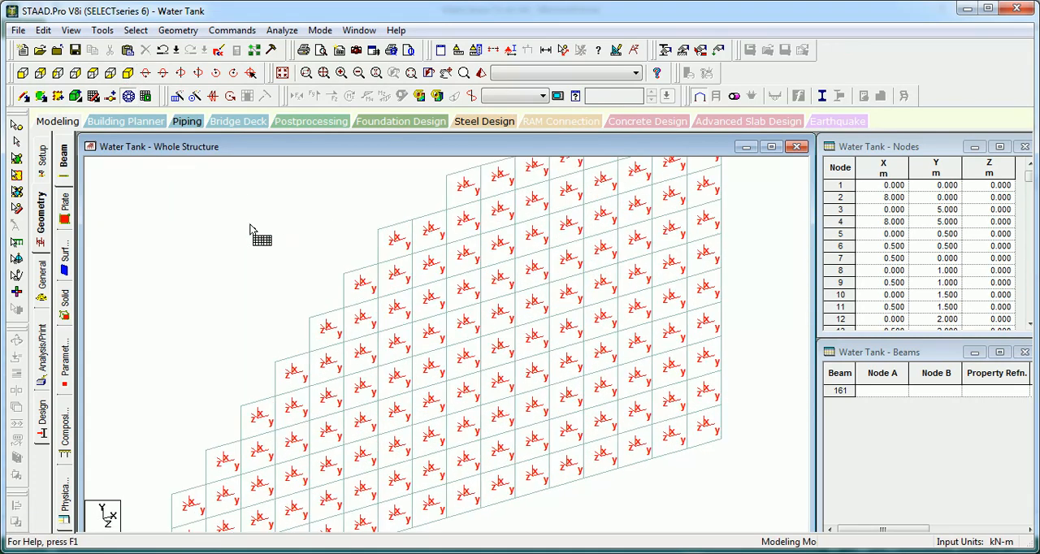
scroll(277, 252, "down", 3)
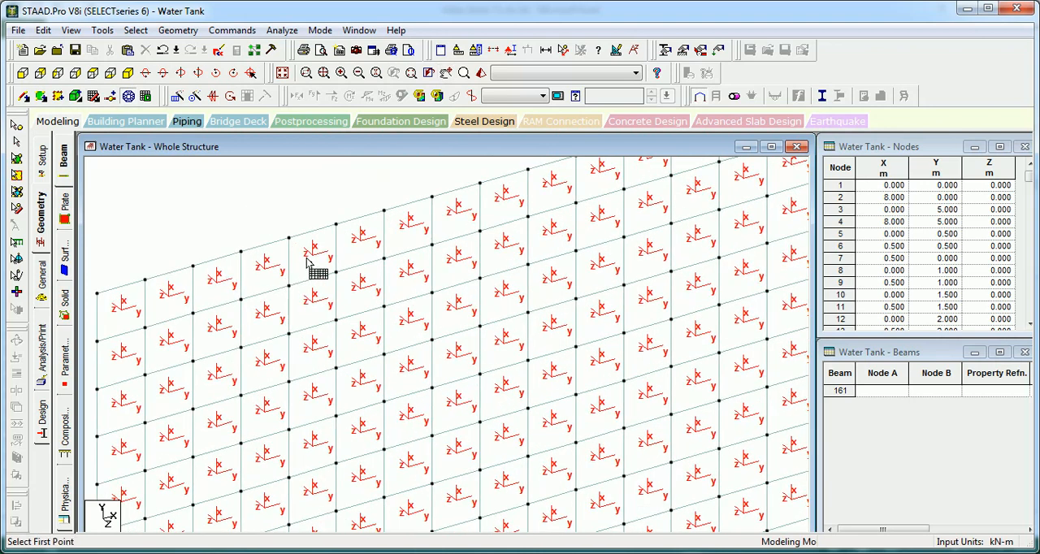
scroll(318, 268, "down", 3)
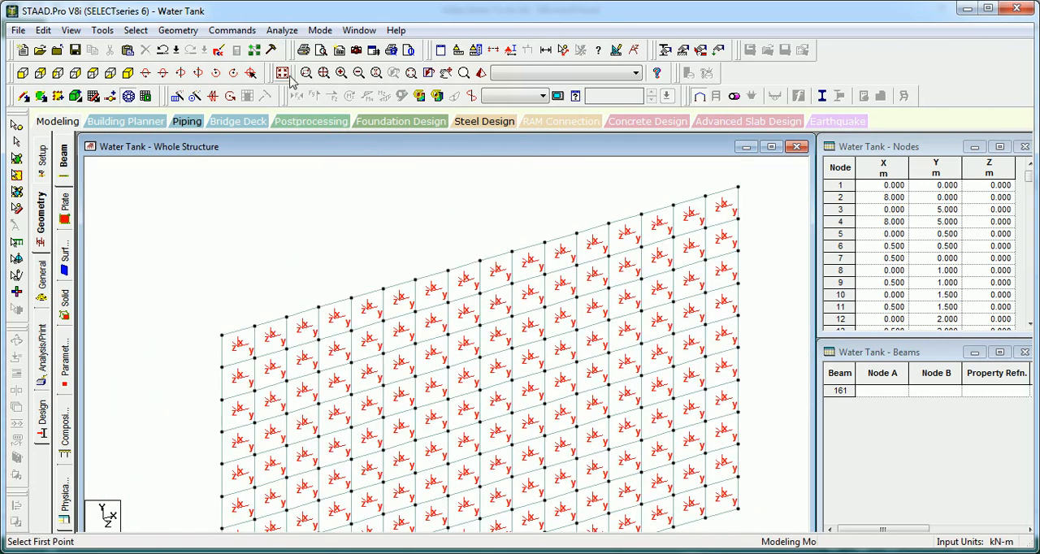
left_click(286, 75)
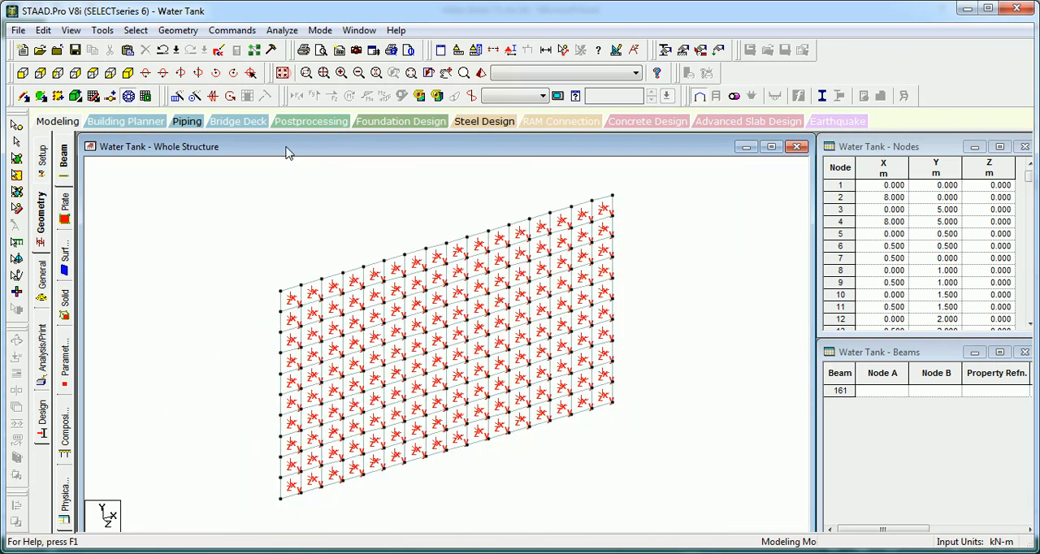
key("shift+t")
left_click(307, 242)
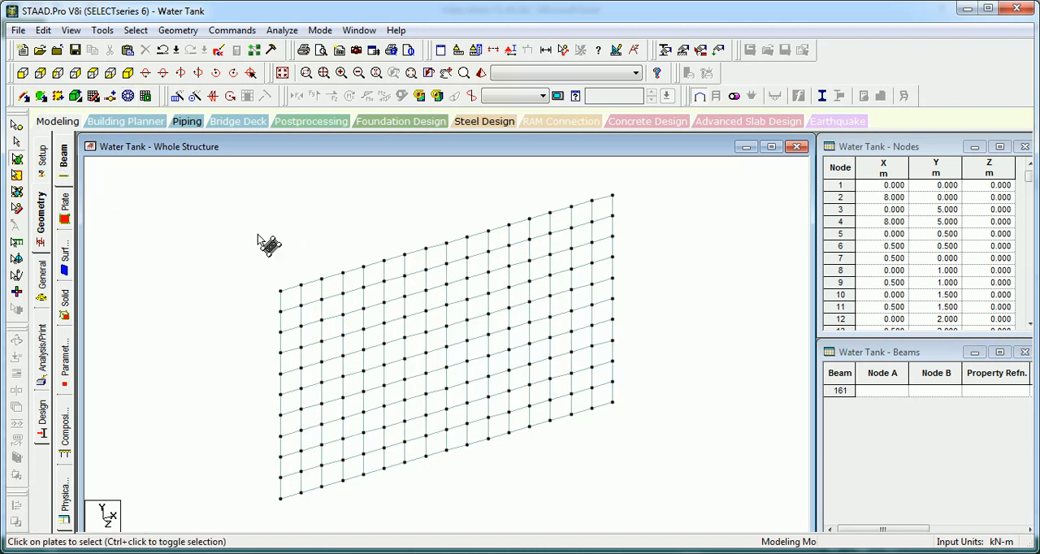
Step: Copy all plates of the meshed wall and paste them with a 6 m offset in Z as the opposite wall
left_click(368, 259)
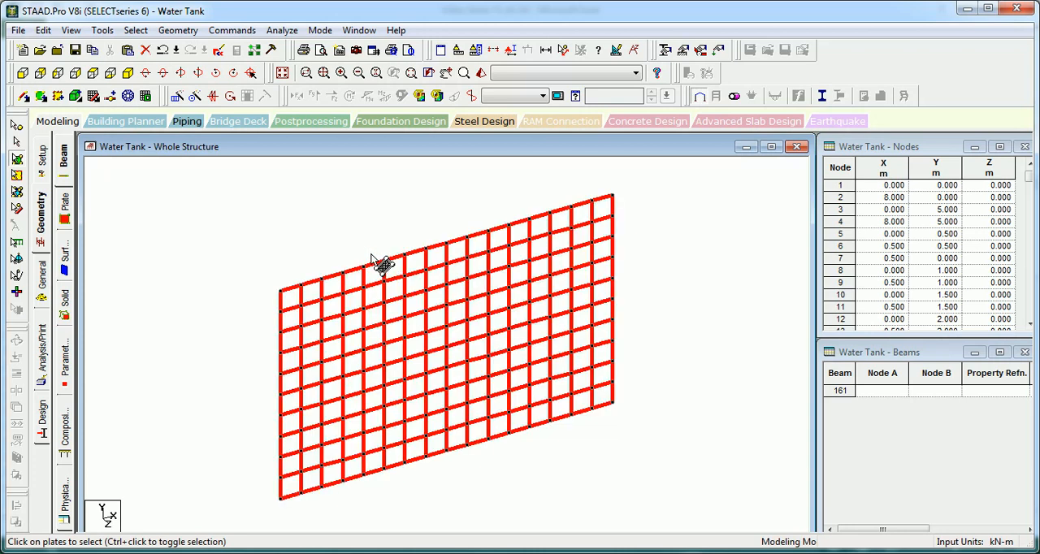
key("ctrl+v")
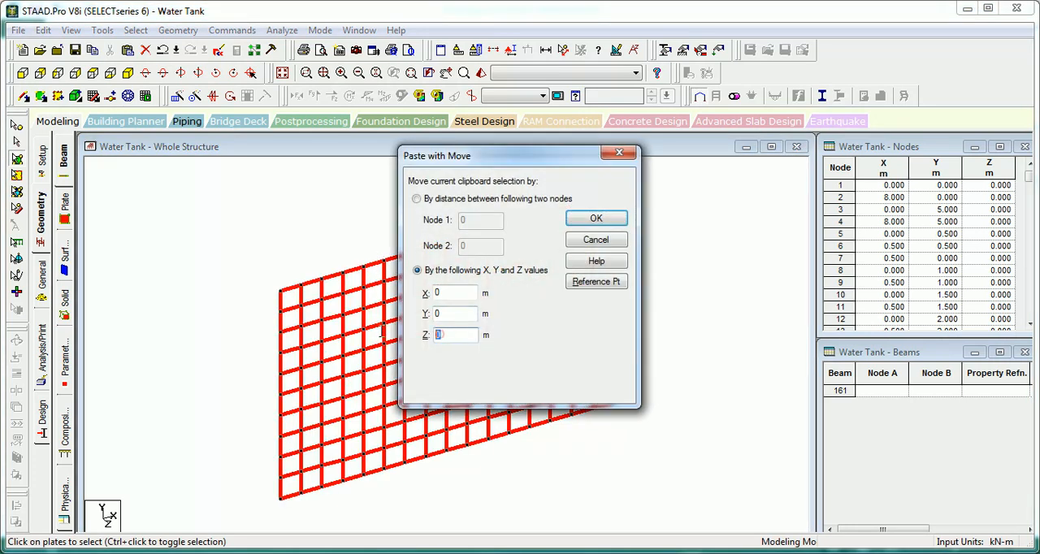
double_click(439, 334)
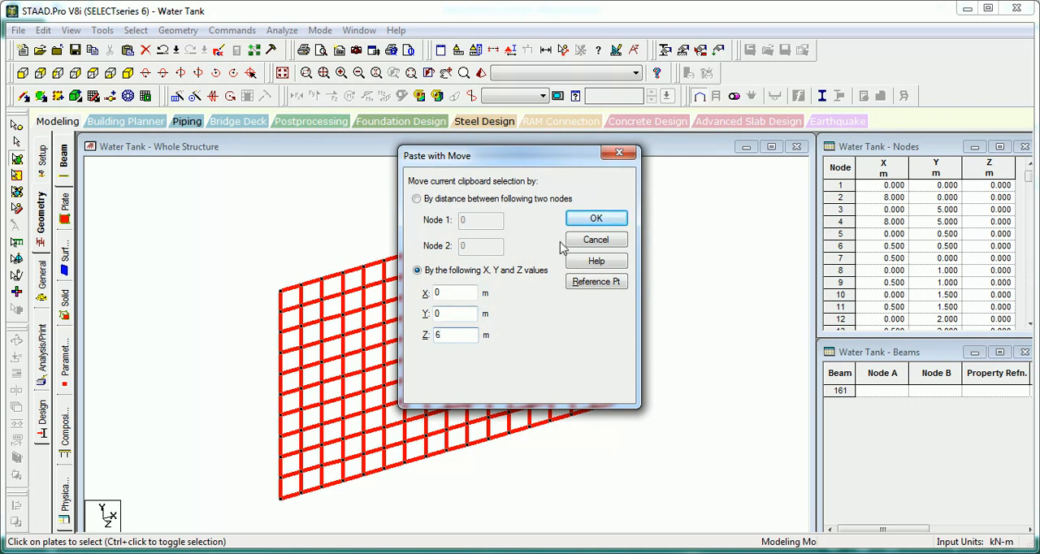
left_click(596, 218)
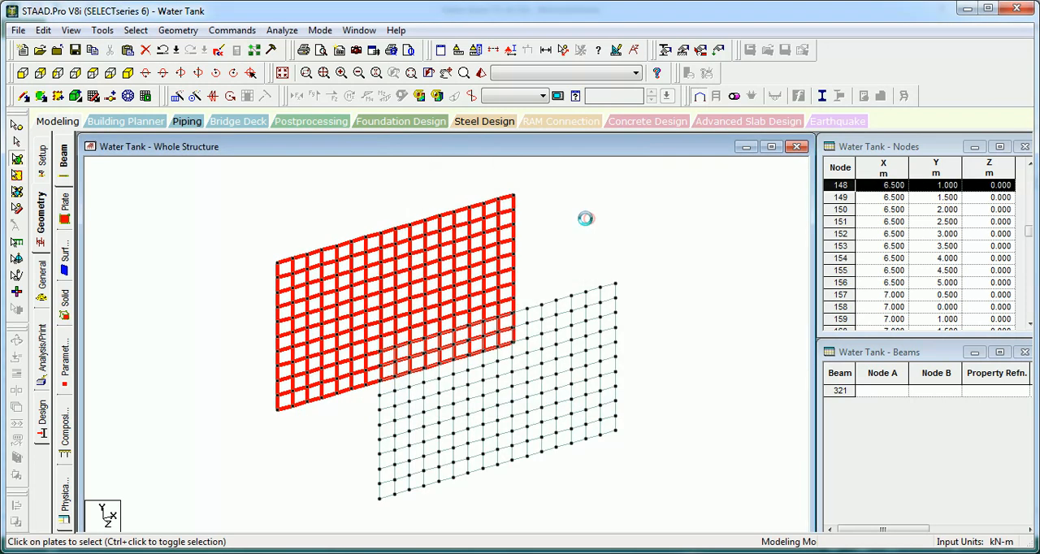
left_click(541, 225)
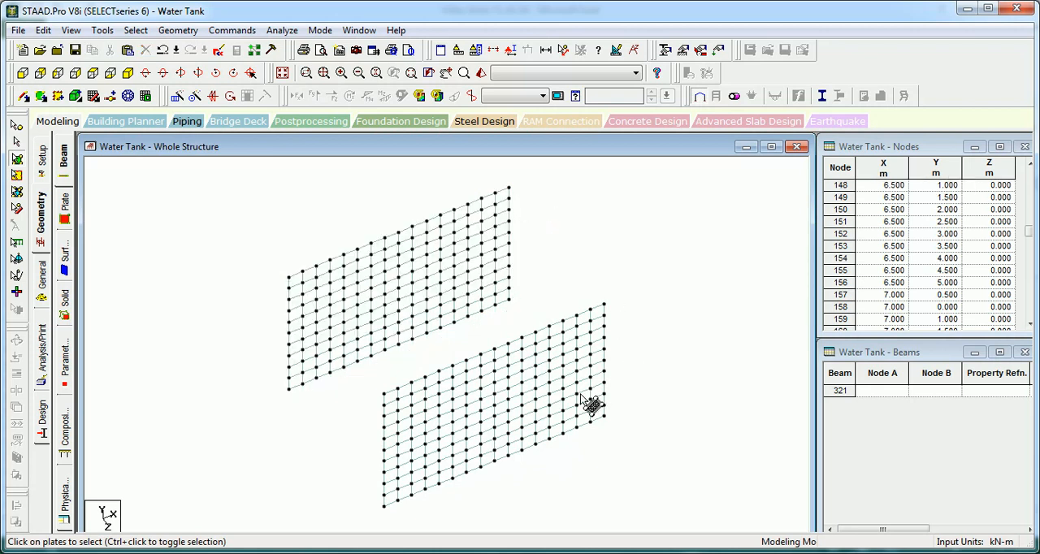
Step: Display the plates' local axes on both long walls and check their orientation on the front wall
key("shift+t")
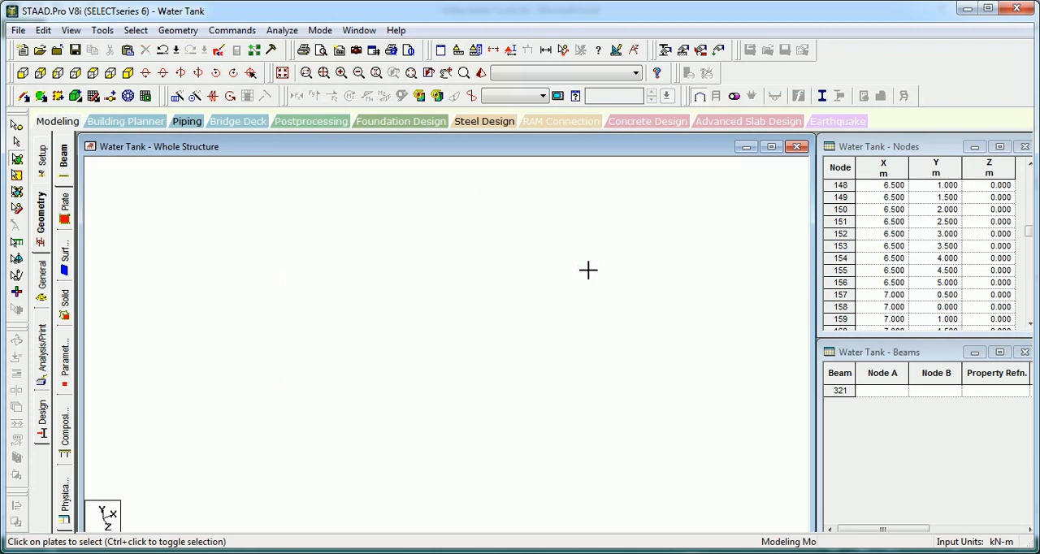
scroll(586, 356, "up", 6)
scroll(586, 356, "up", 1)
middle_click_drag(586, 356, 501, 273)
scroll(509, 298, "down", 2)
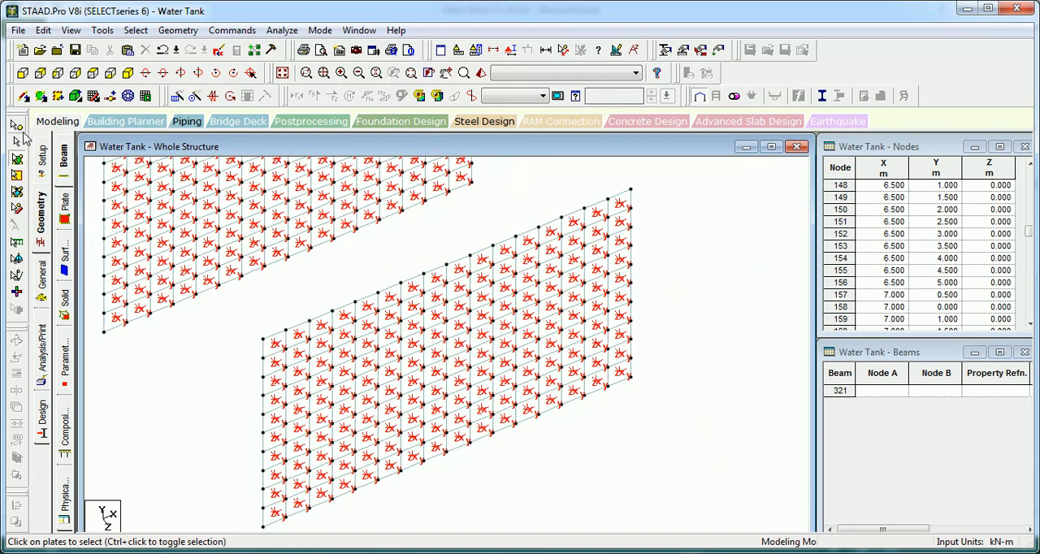
Step: Assign the front wall's plates, picked in plan view, a plate reference point at 0, 0, 0 with local Z pointing away from it
left_click(93, 74)
scroll(532, 298, "down", 4)
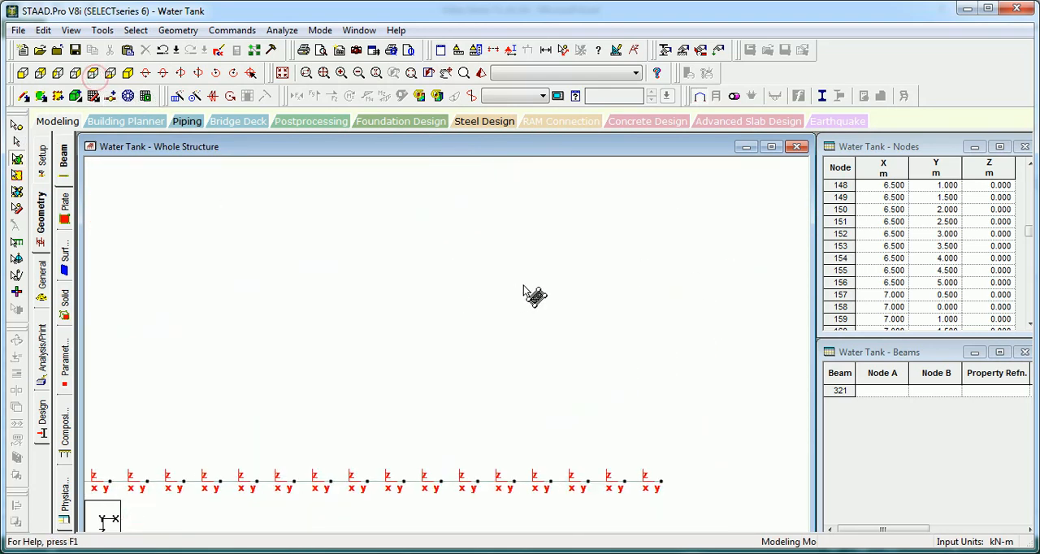
middle_click_drag(534, 317, 547, 202)
scroll(511, 271, "down", 3)
middle_click_drag(513, 308, 518, 243)
left_click(324, 72)
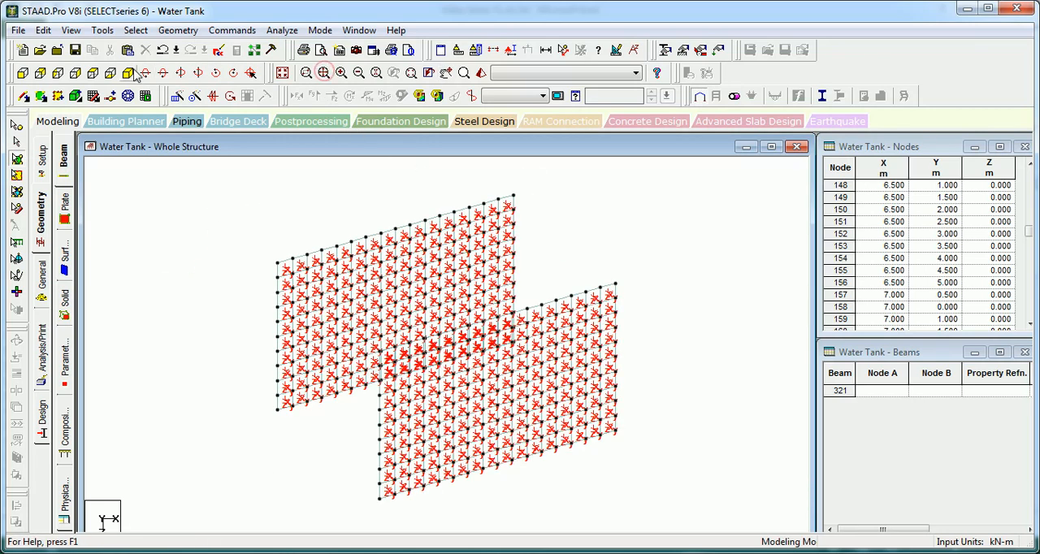
left_click(93, 74)
left_click_drag(681, 478, 187, 515)
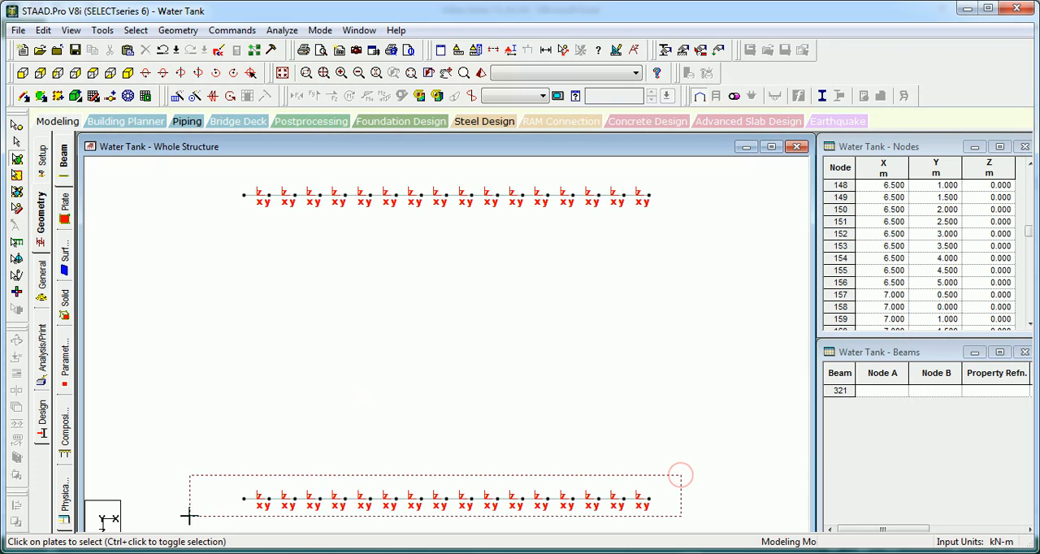
left_click(232, 31)
mouse_move(361, 115)
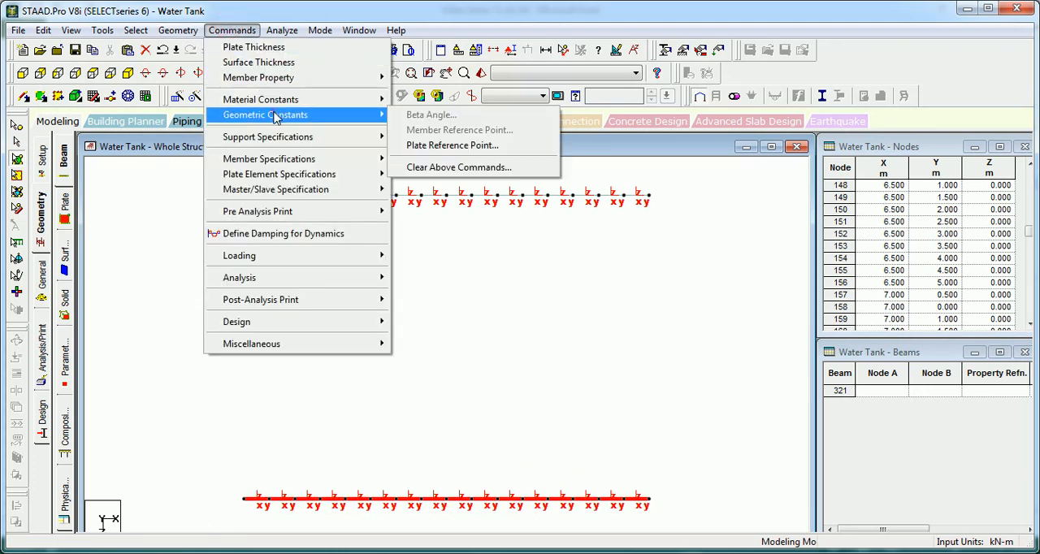
left_click(451, 146)
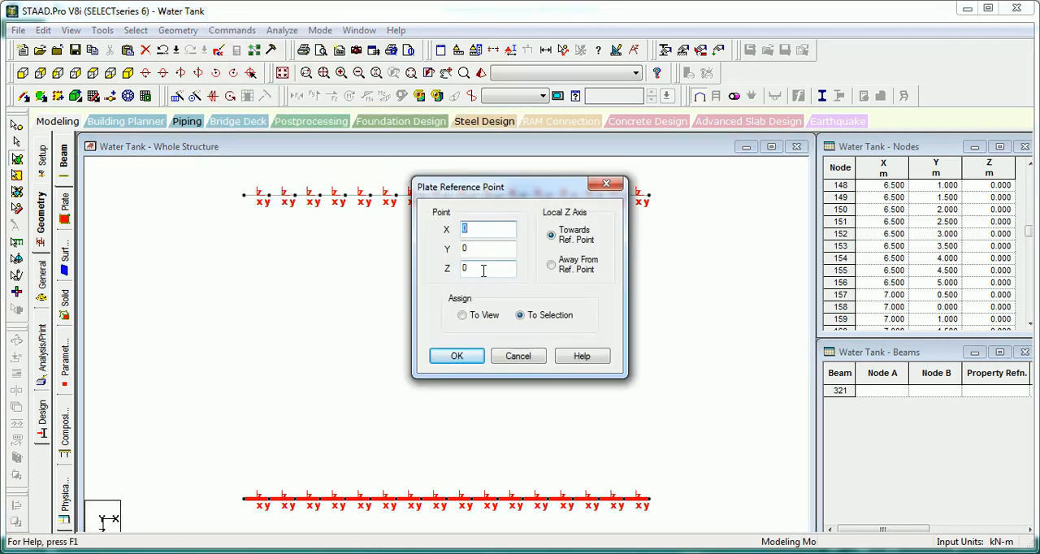
left_click(551, 265)
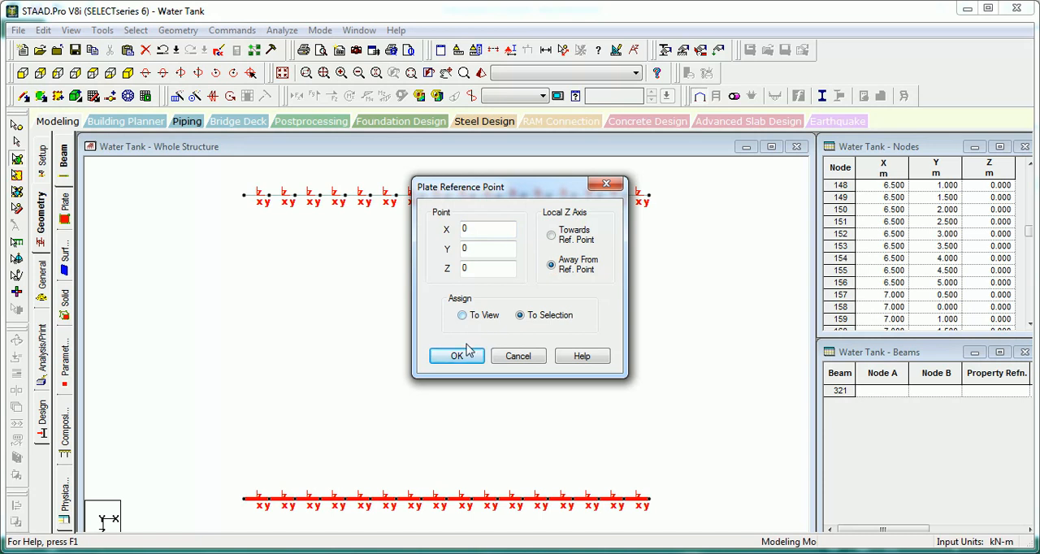
left_click(465, 355)
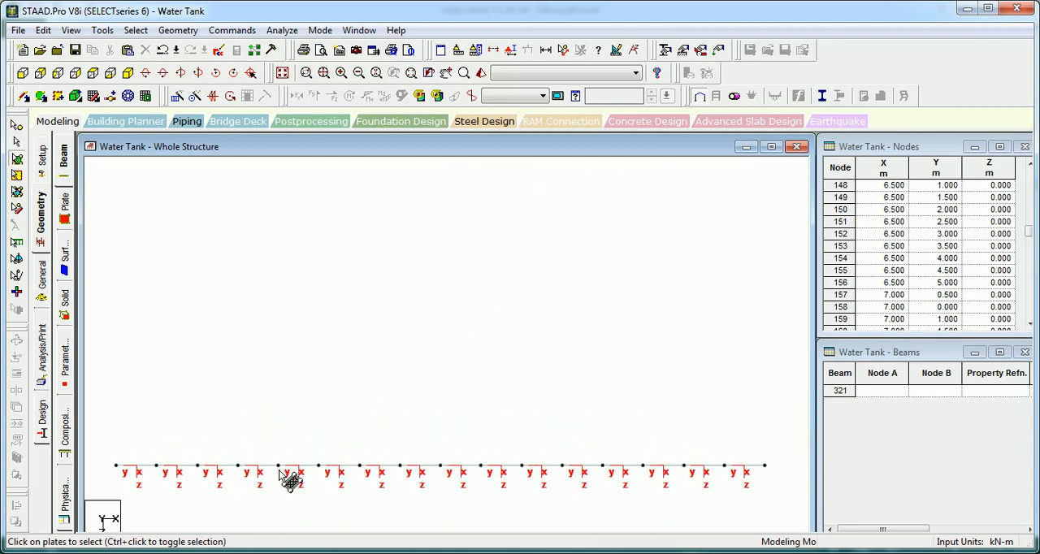
Step: Check the front wall's local axes in isometric view, then hide the plates' local axes
left_click(128, 73)
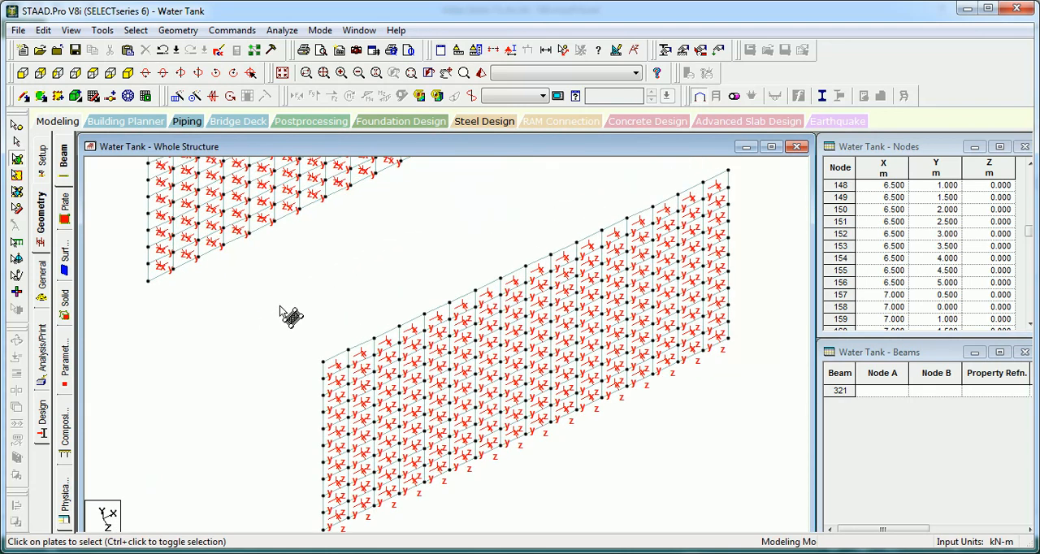
left_click(279, 298)
middle_click_drag(302, 253, 313, 321)
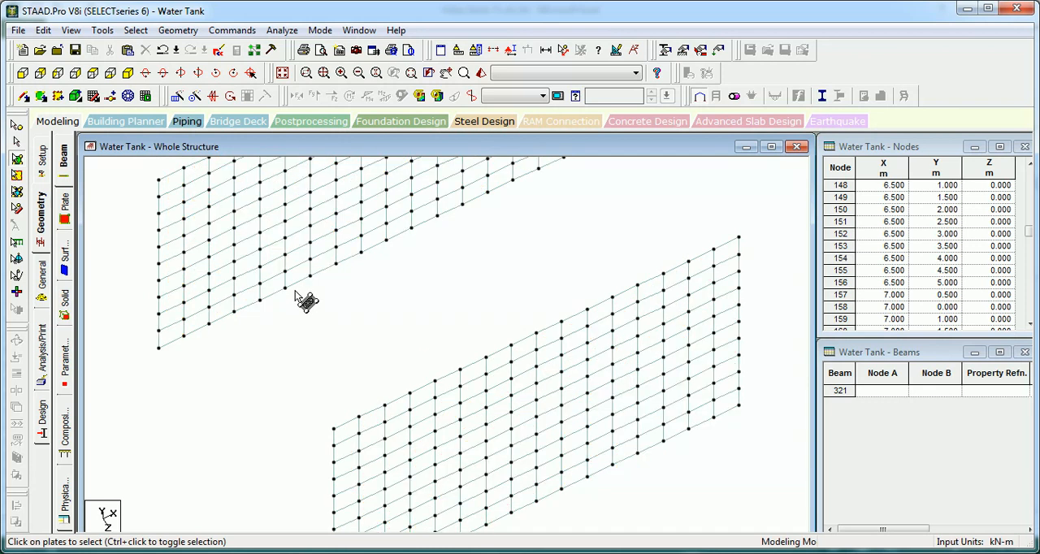
scroll(374, 329, "down", 2)
middle_click_drag(383, 326, 328, 317)
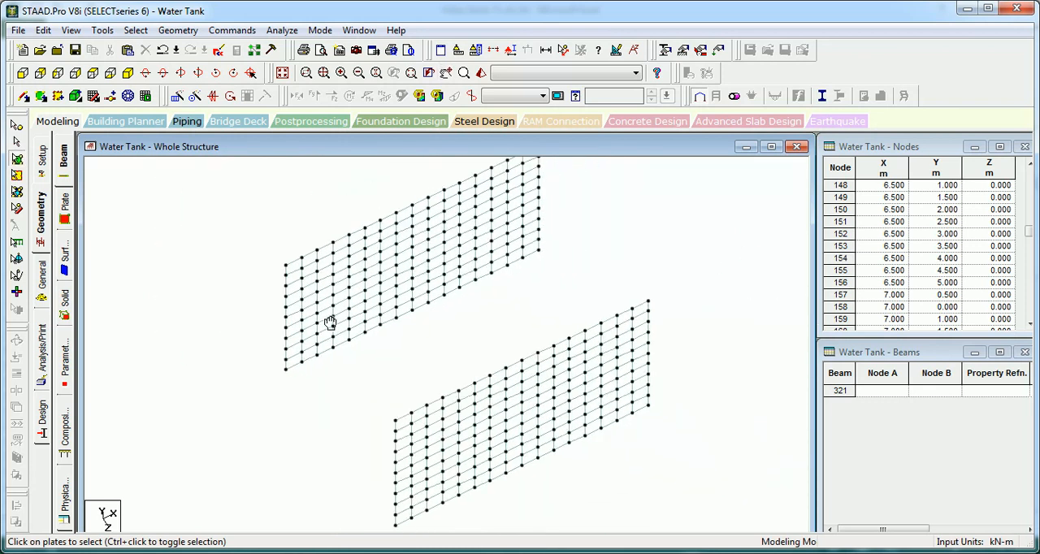
Step: Generate a quadrilateral mesh for the end wall at X = 0 between the long walls, with 10 divisions on the 5 m sides and 12 on the 6 m sides
left_click(133, 97)
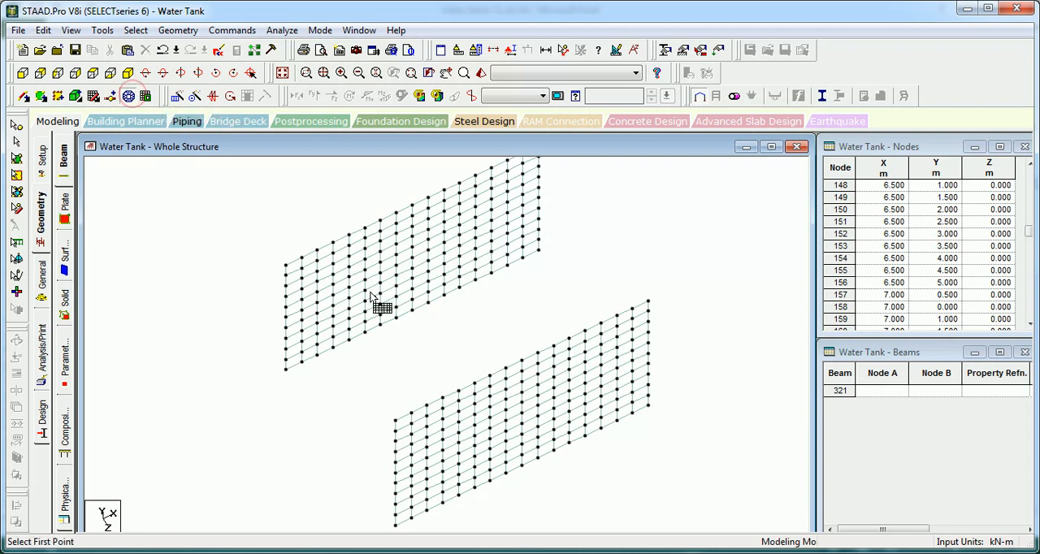
left_click(285, 372)
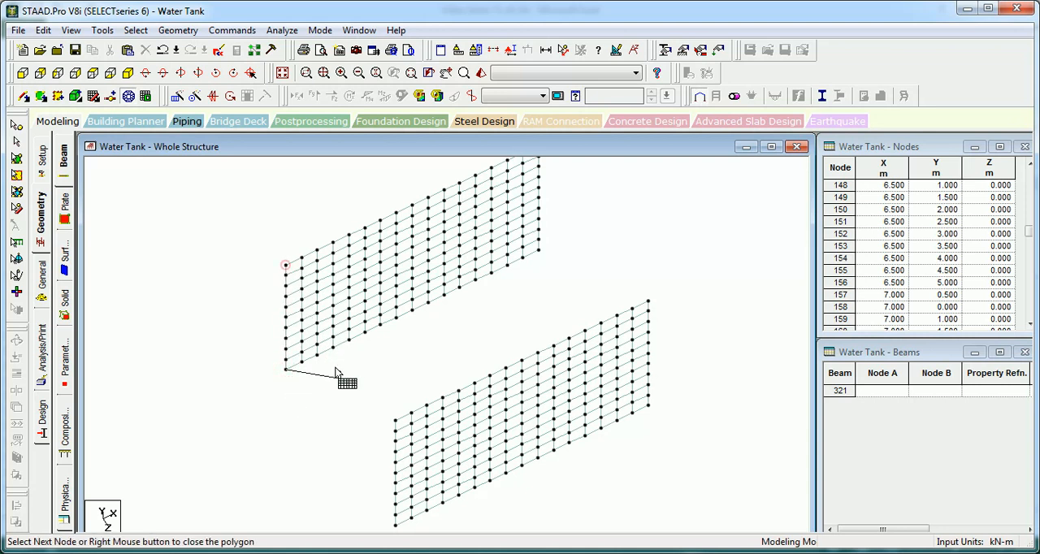
left_click(395, 421)
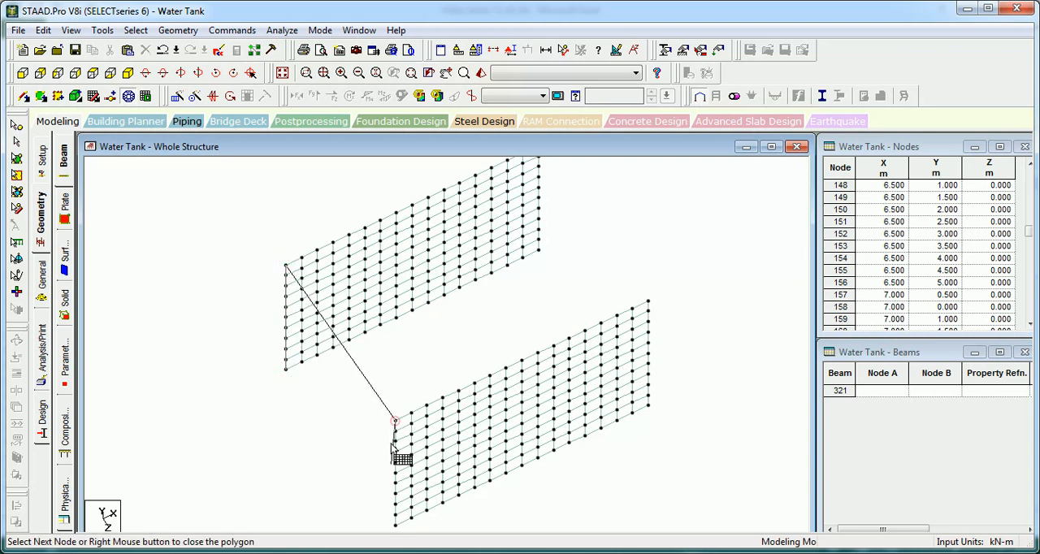
right_click(396, 528)
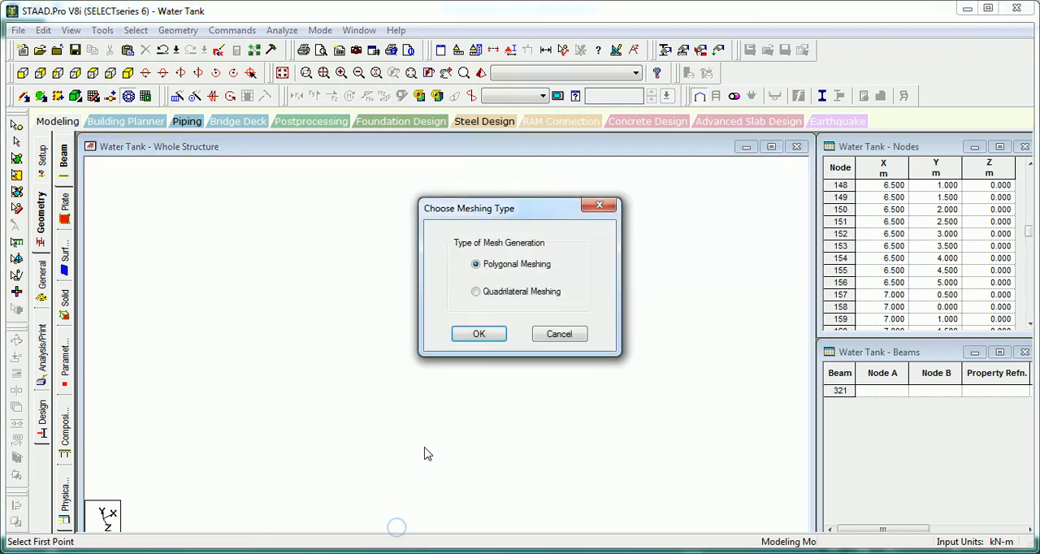
left_click(506, 292)
left_click(480, 334)
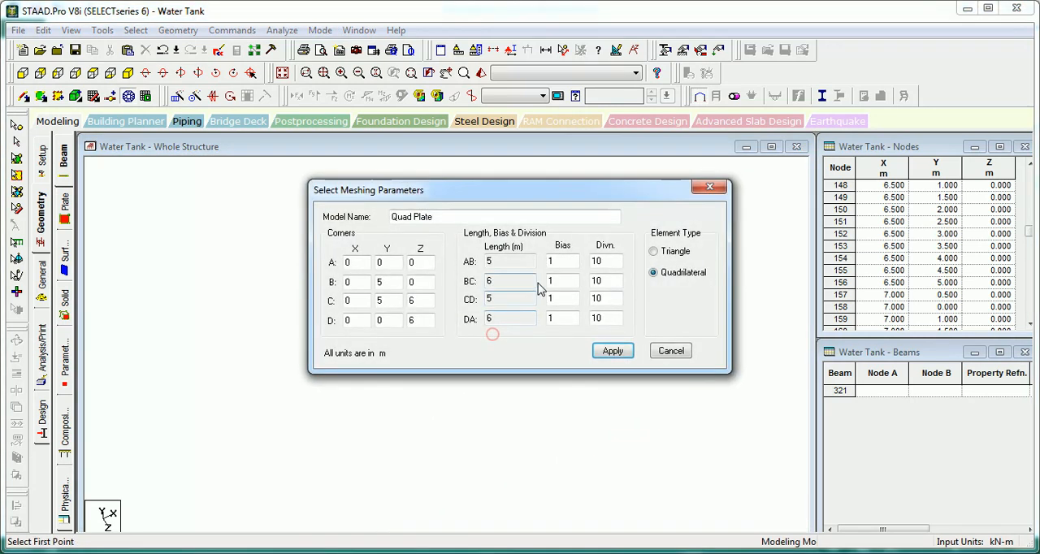
left_click_drag(616, 280, 577, 280)
type("1")
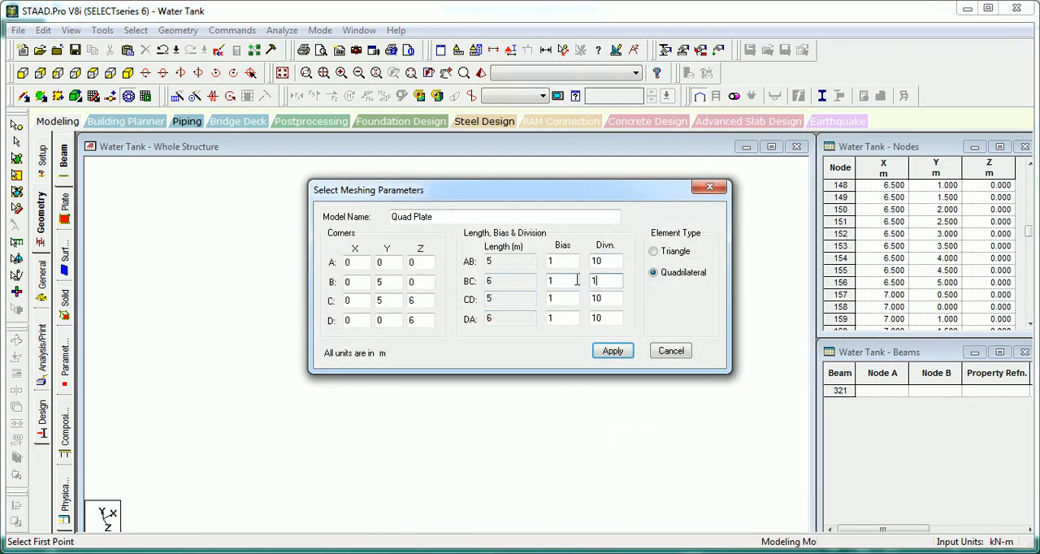
left_click(611, 352)
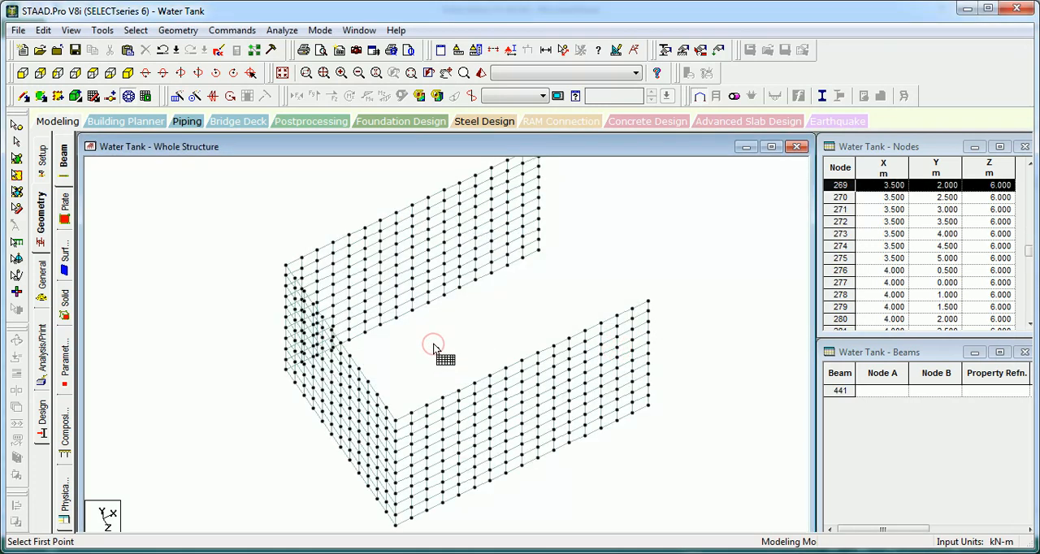
Step: Display the plates' local axes again and examine their orientation on the new end wall and the adjoining long walls
scroll(428, 368, "up", 6)
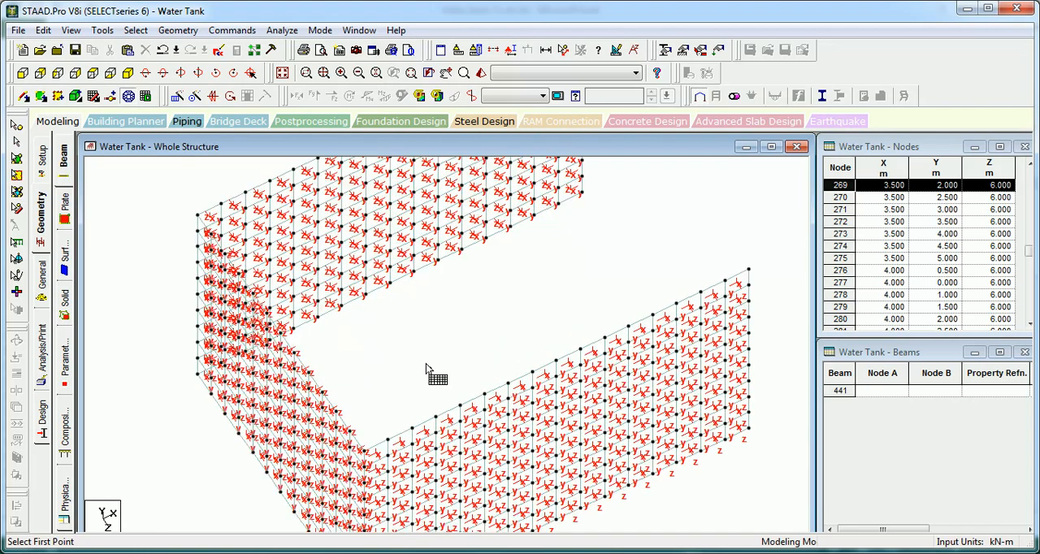
key("Up")
key("Up")
key("Up")
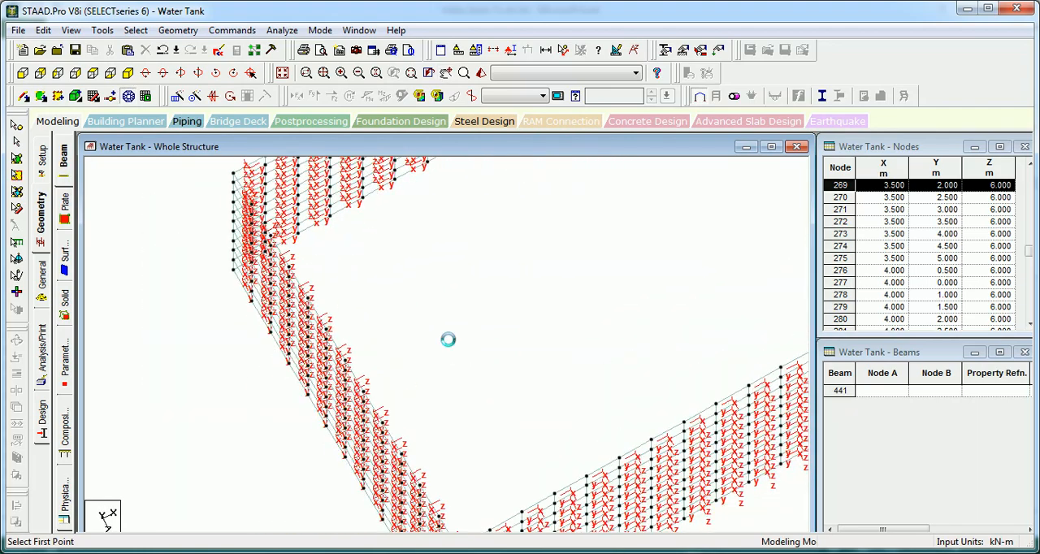
key("Down")
key("Down")
key("Down")
key("Down")
key("Down")
key("Down")
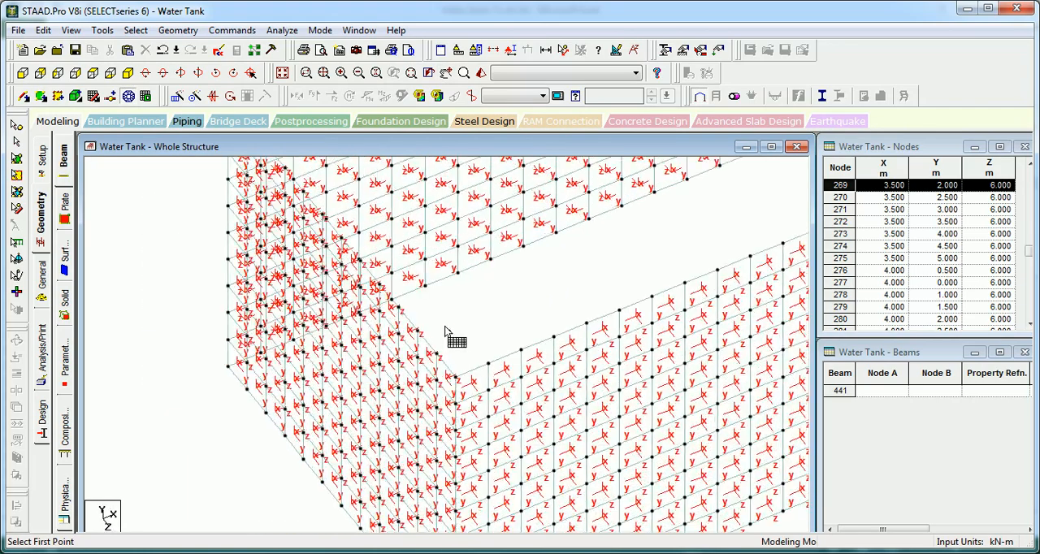
middle_click_drag(454, 326, 472, 448)
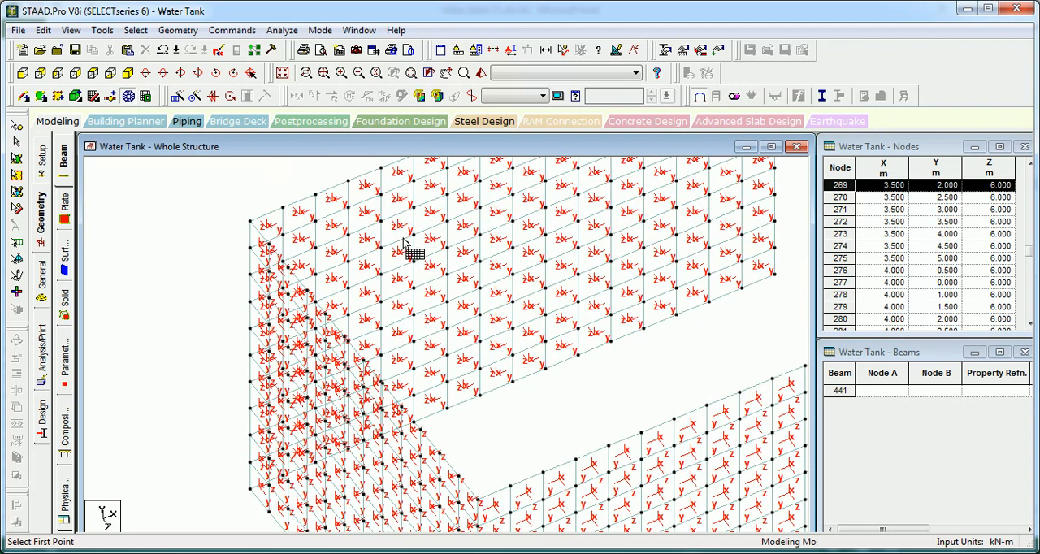
key("Down")
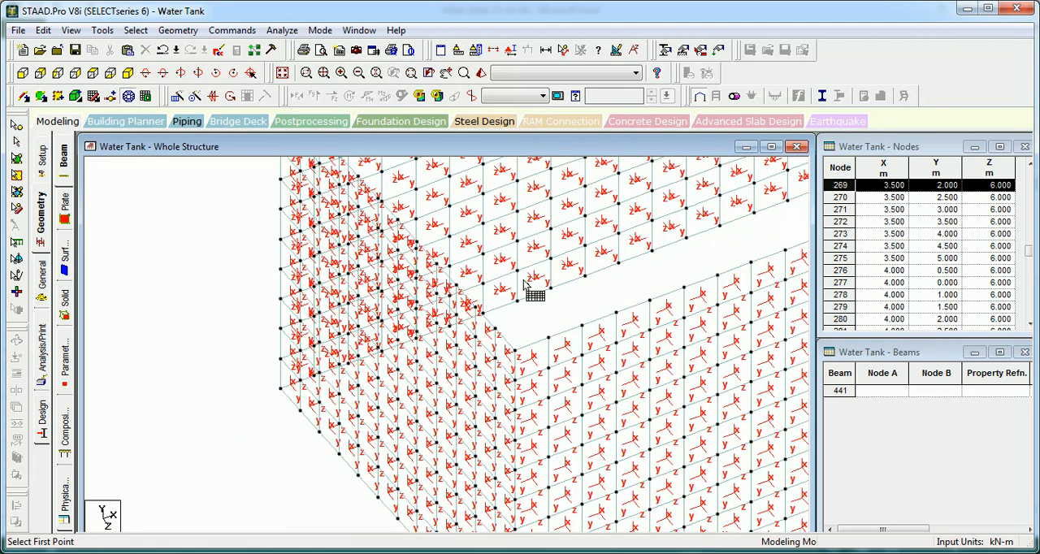
scroll(466, 349, "up", 2)
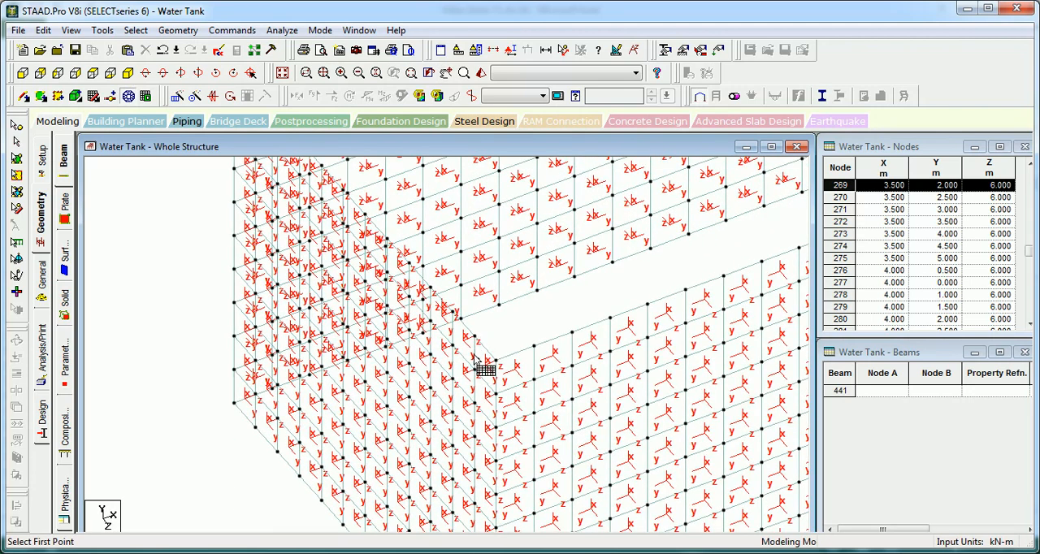
scroll(481, 363, "down", 2)
Step: Select the end wall's plates in plan view and assign them a plate reference point at 0, 0, 0
left_click(93, 74)
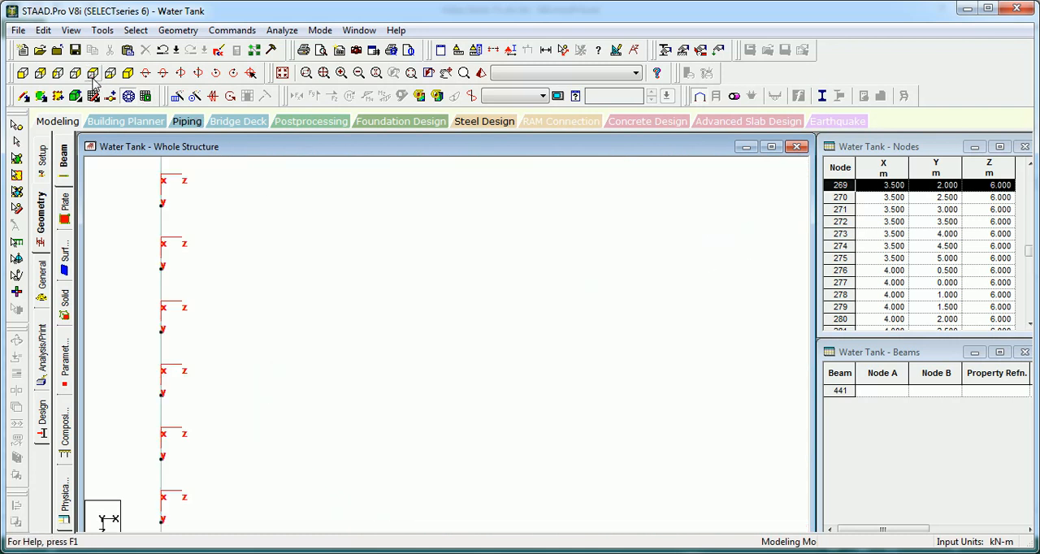
scroll(310, 251, "down", 5)
scroll(423, 213, "down", 1)
middle_click_drag(424, 214, 273, 300)
key("Escape")
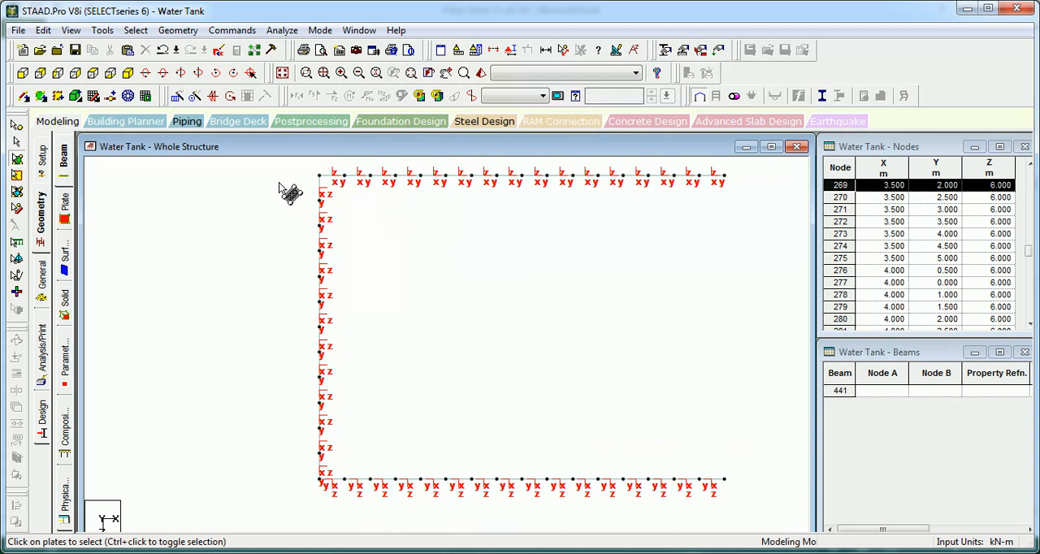
left_click_drag(288, 163, 301, 207)
left_click_drag(325, 472, 334, 504)
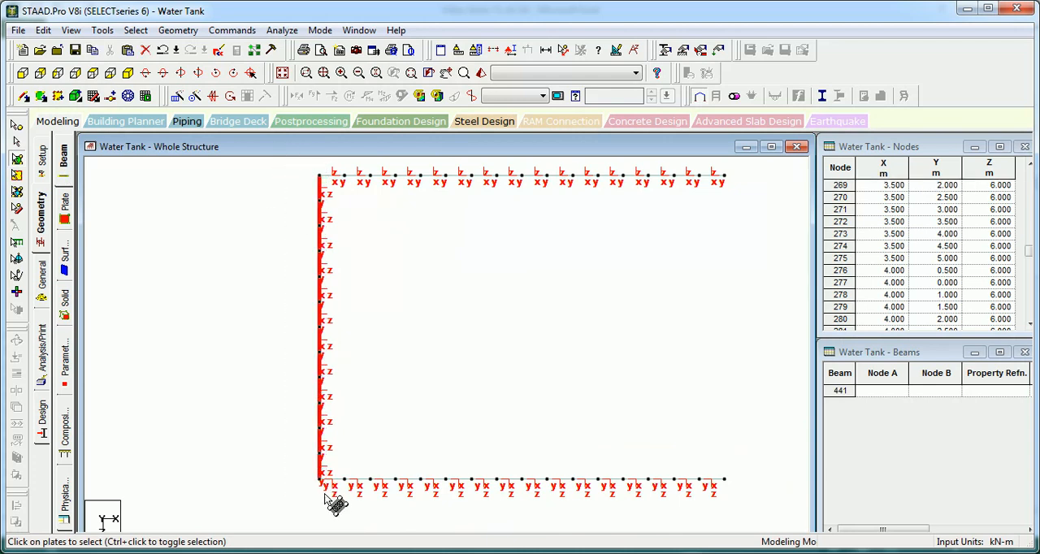
left_click(233, 33)
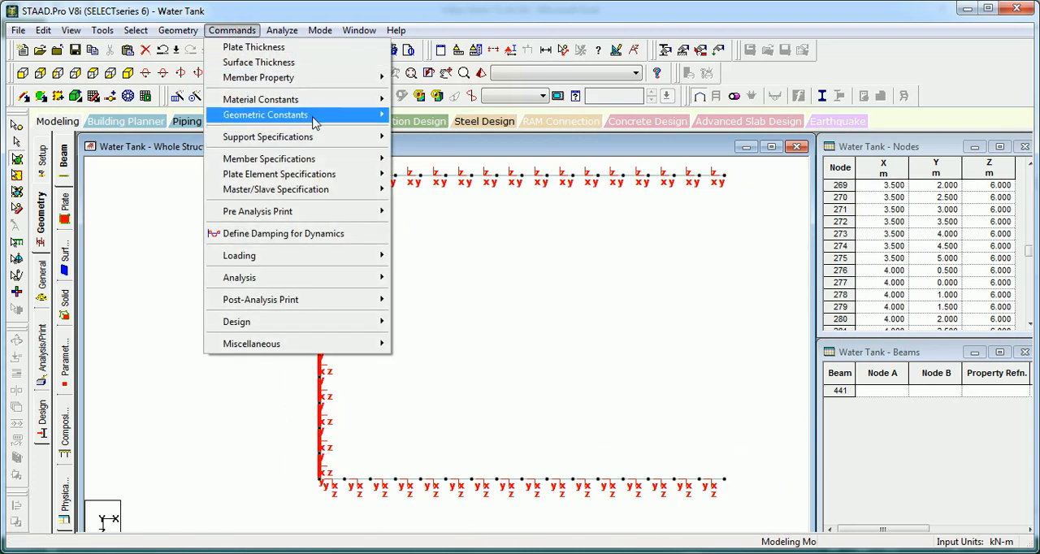
mouse_move(317, 120)
left_click(461, 145)
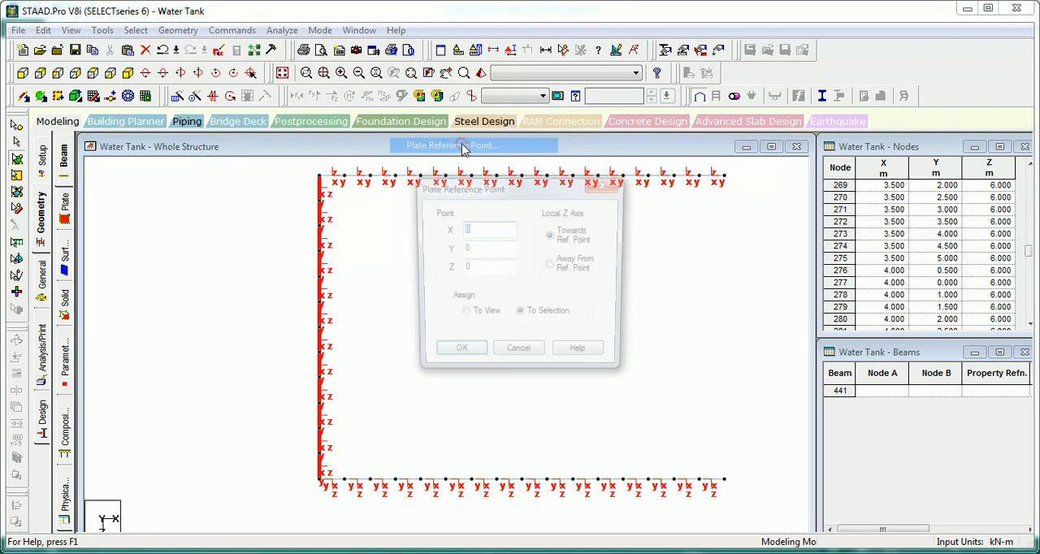
left_click(457, 356)
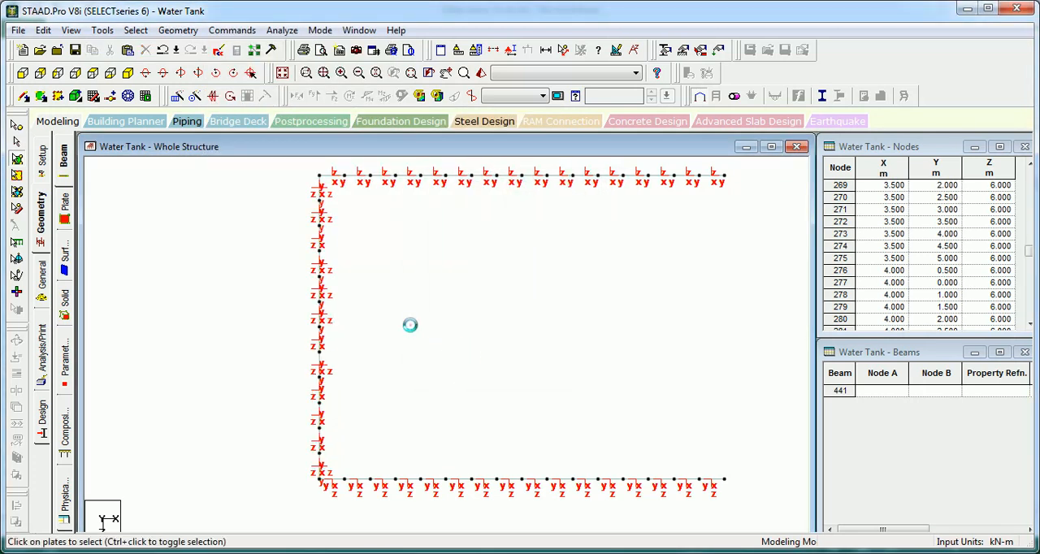
Step: Select the end wall's plates and assign them a plate reference point at 0, 0, 0 with local Z towards it
scroll(407, 327, "up", 1)
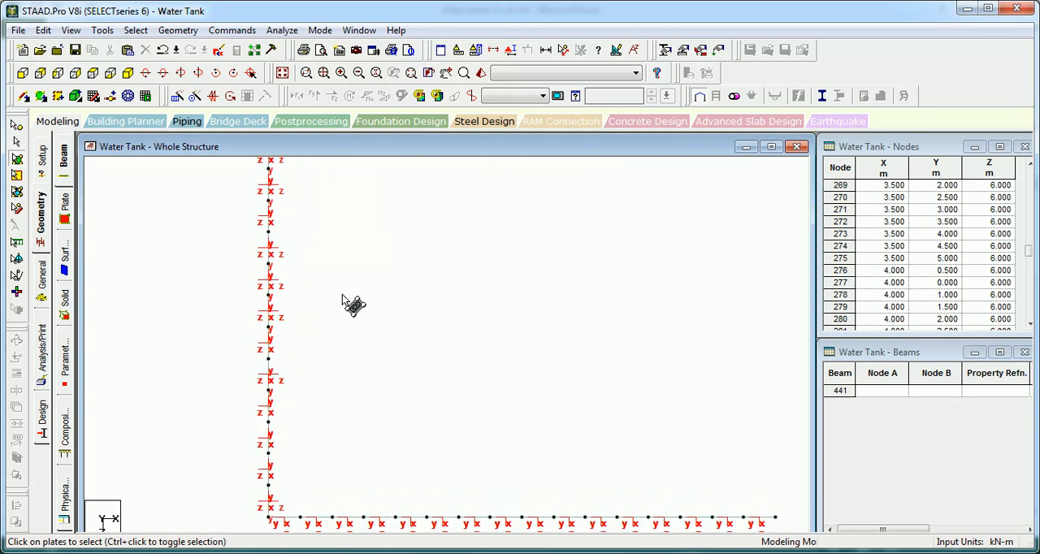
left_click(128, 74)
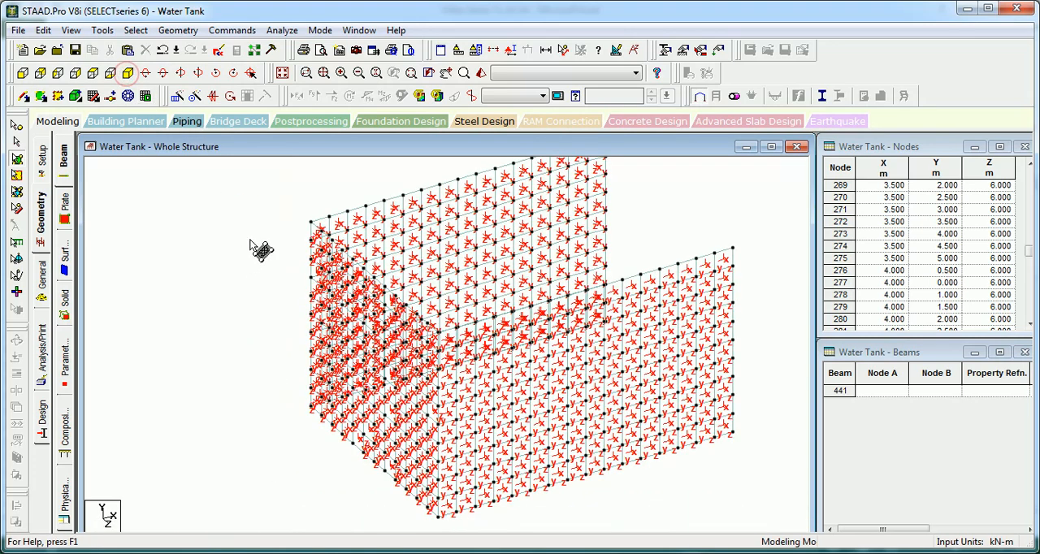
left_click(93, 72)
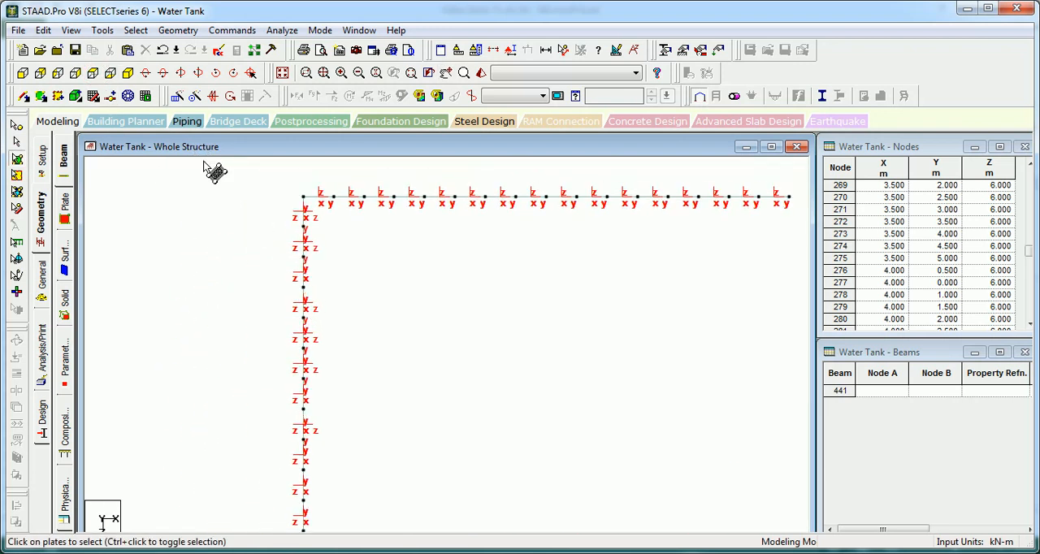
scroll(244, 216, "down", 3)
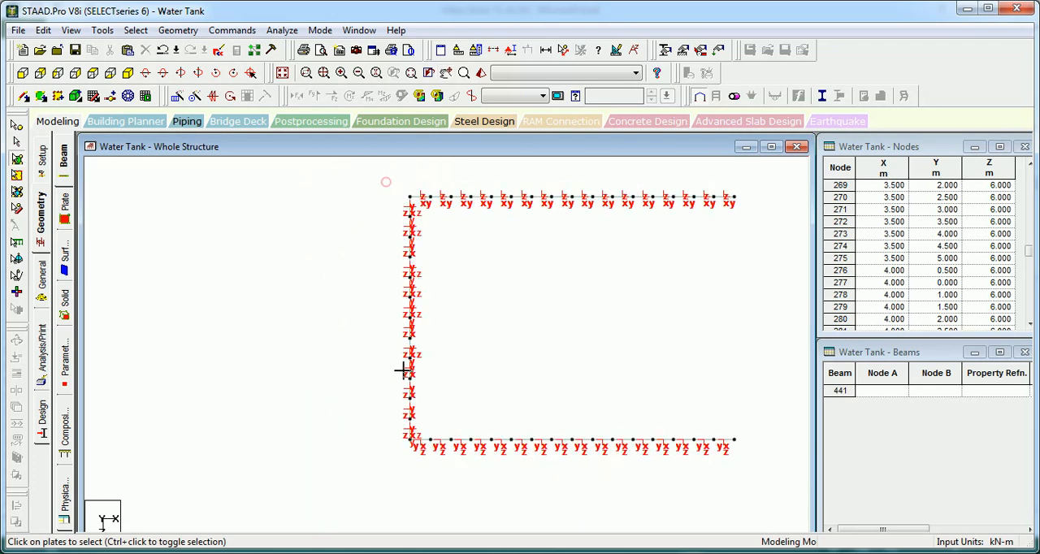
left_click_drag(420, 476, 418, 477)
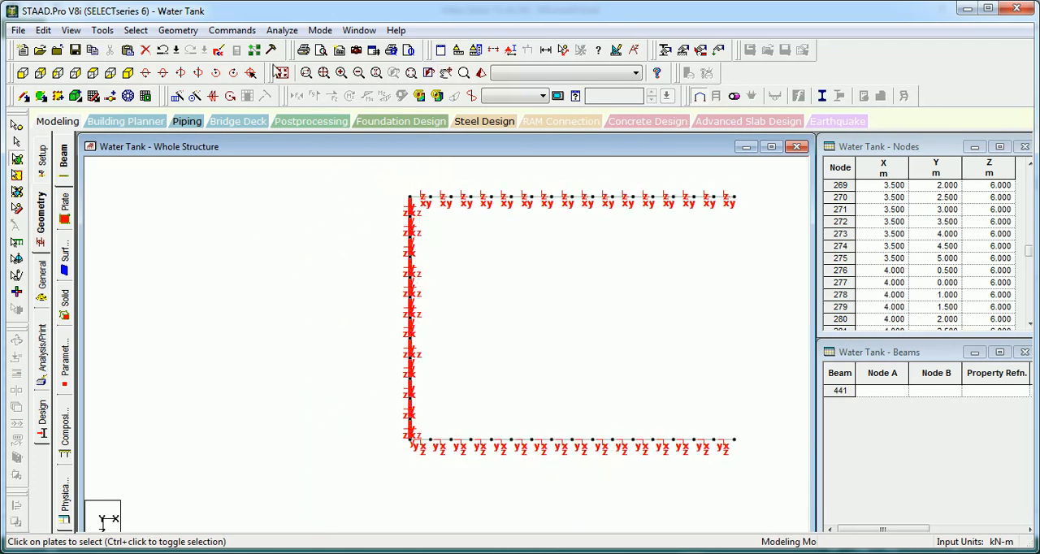
left_click(244, 31)
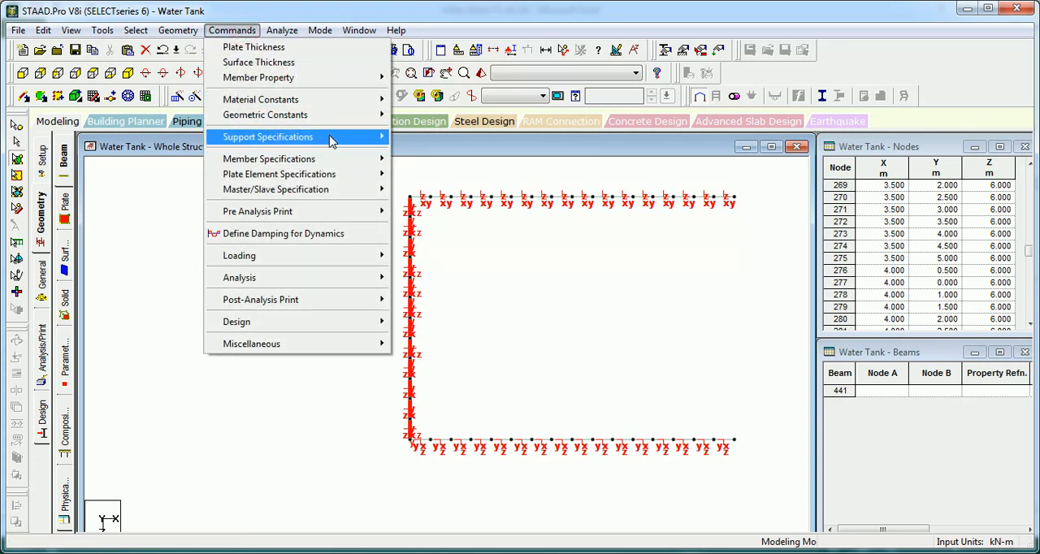
mouse_move(343, 120)
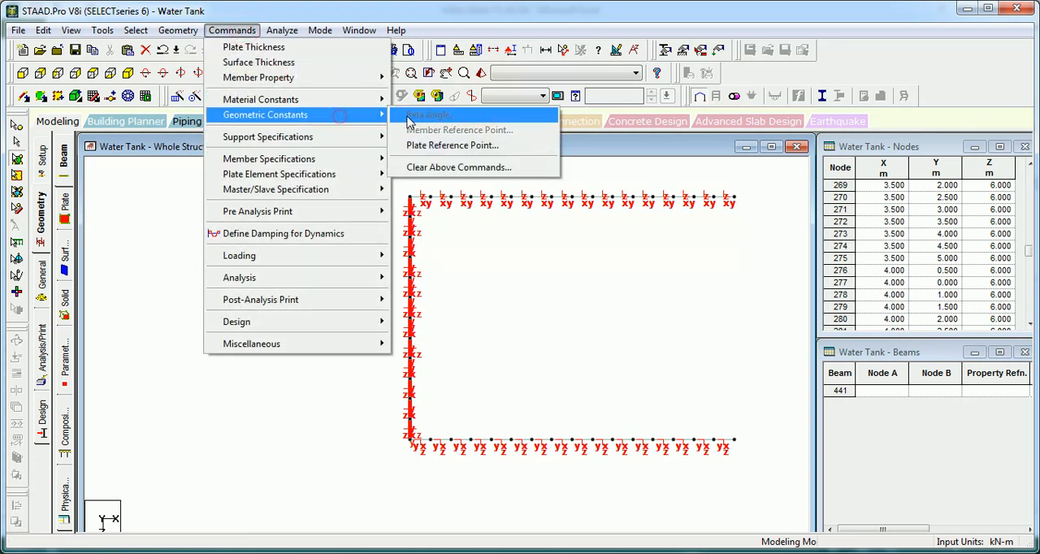
left_click(455, 145)
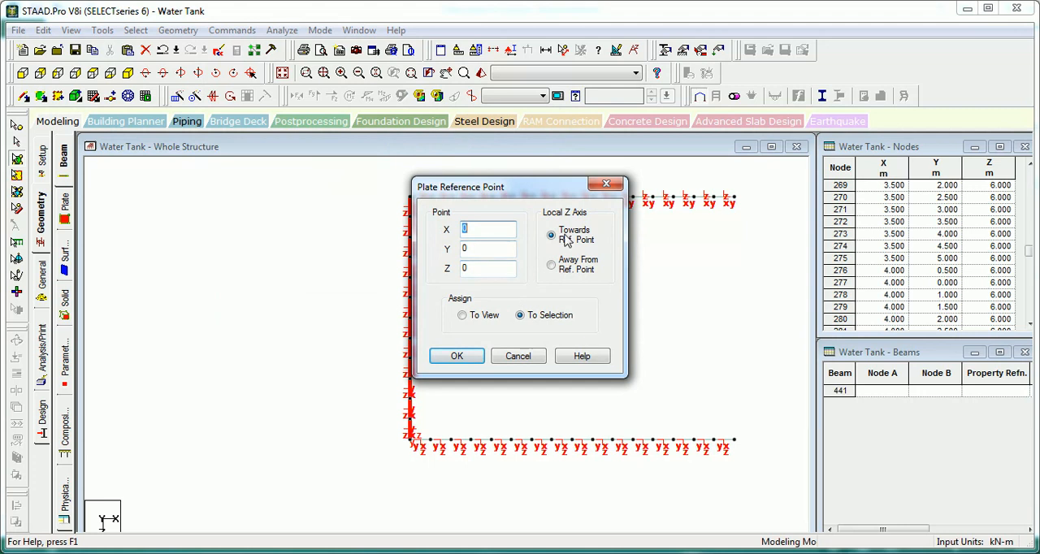
left_click(457, 356)
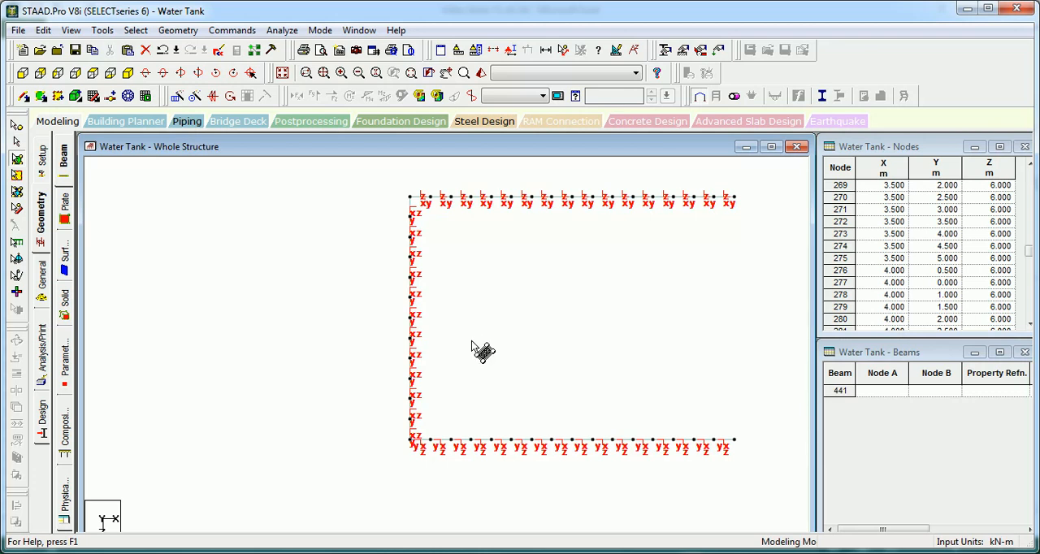
Step: Reselect the end wall's plates and reassign their plate reference point at 0, 0, 0
left_click(387, 172)
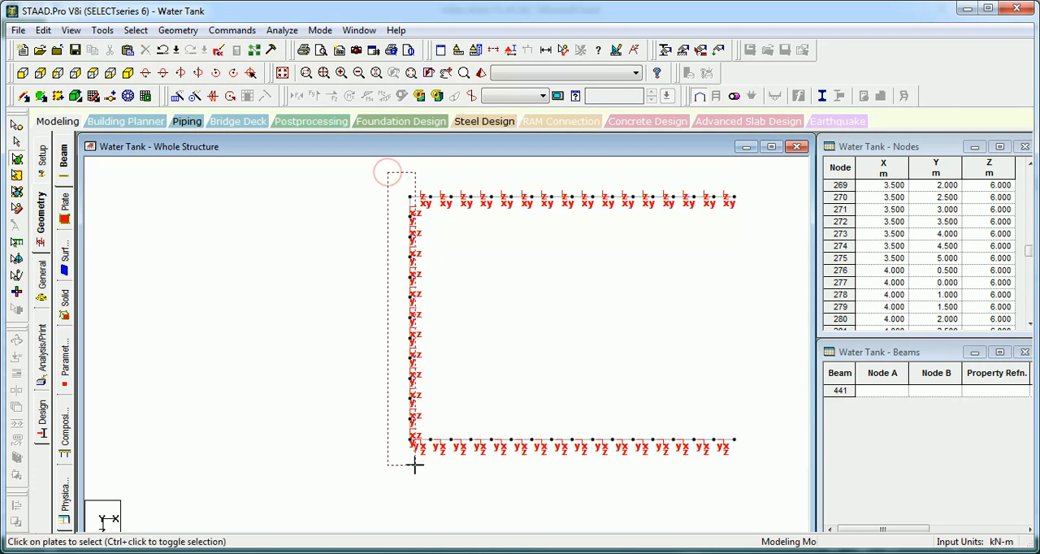
left_click_drag(415, 465, 416, 467)
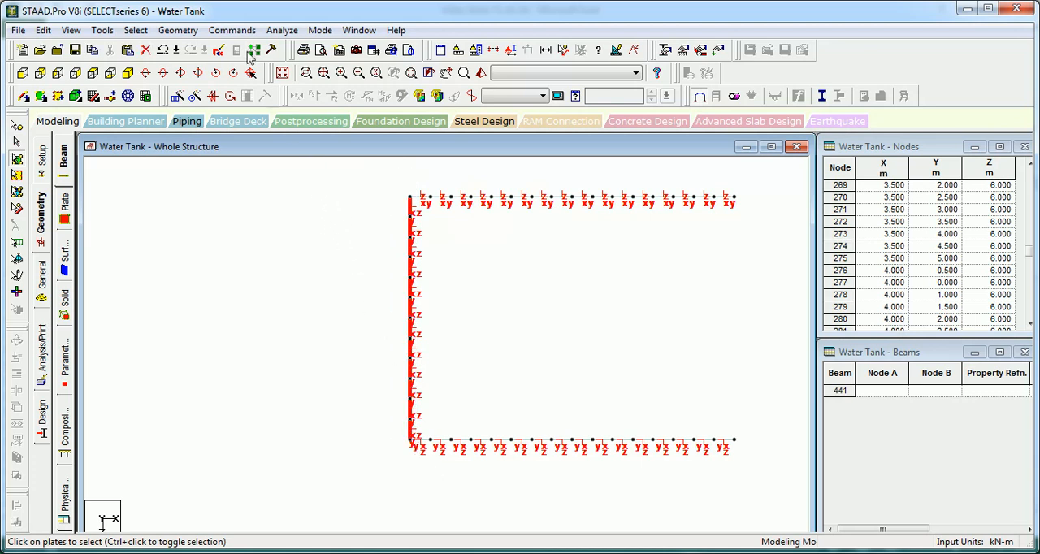
left_click(231, 31)
mouse_move(277, 115)
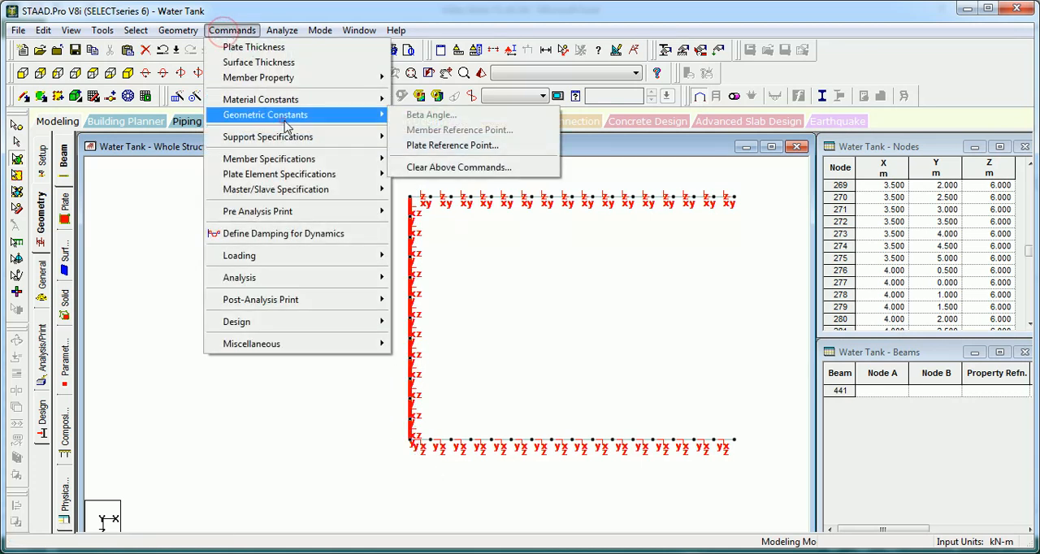
left_click(441, 147)
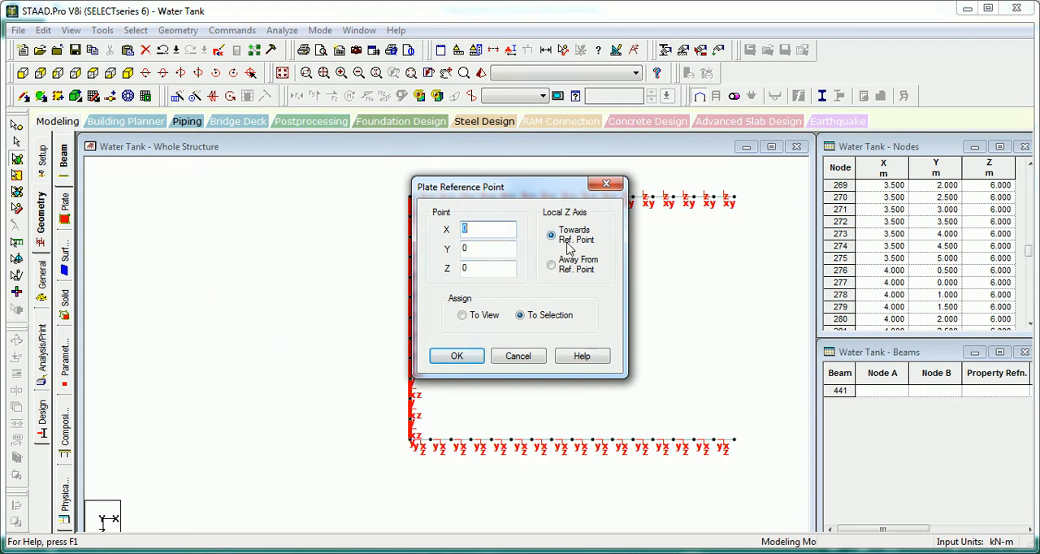
left_click(467, 362)
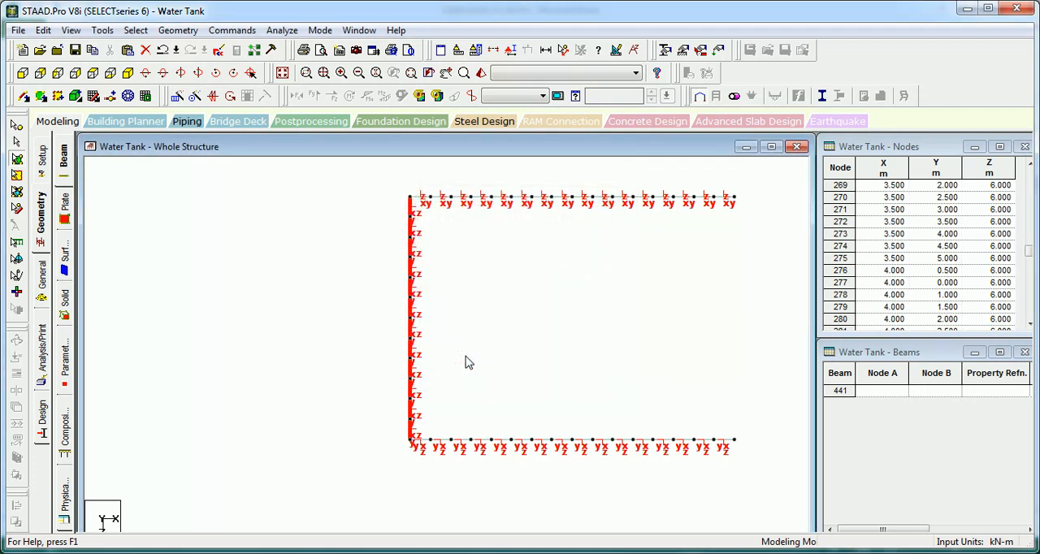
left_click(452, 325)
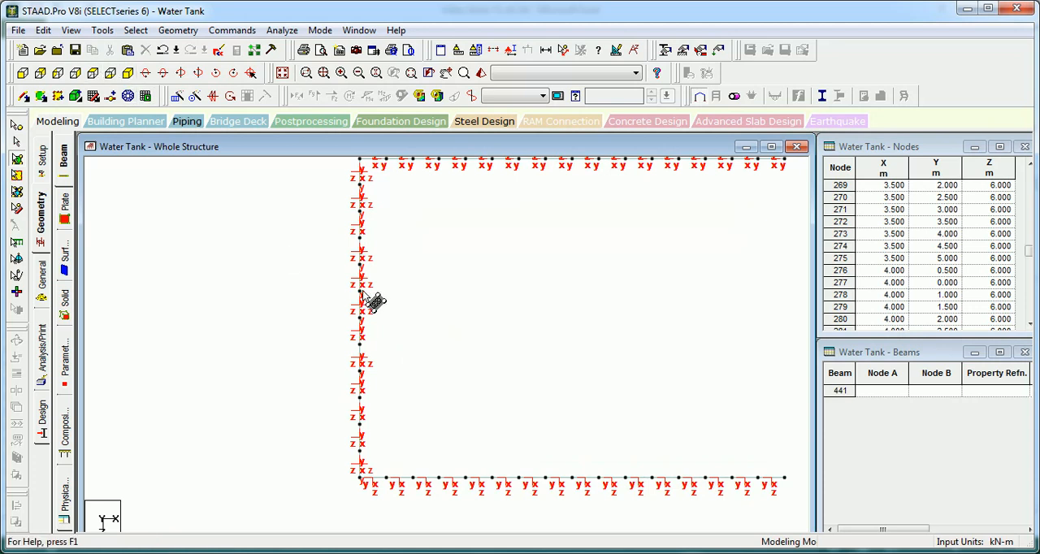
scroll(364, 314, "down", 3)
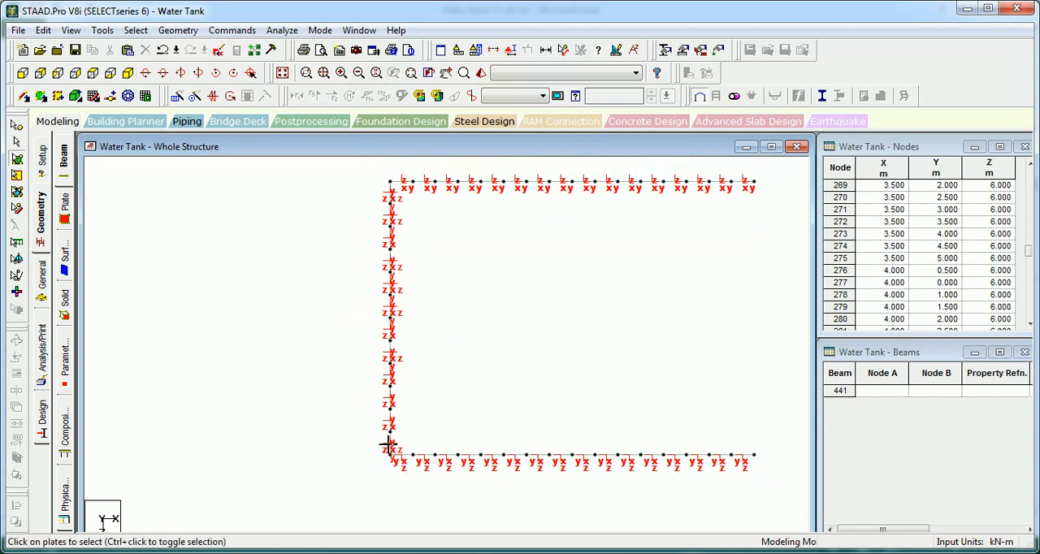
Step: Select the end wall's plates and display only the selected objects
left_click_drag(391, 480, 396, 480)
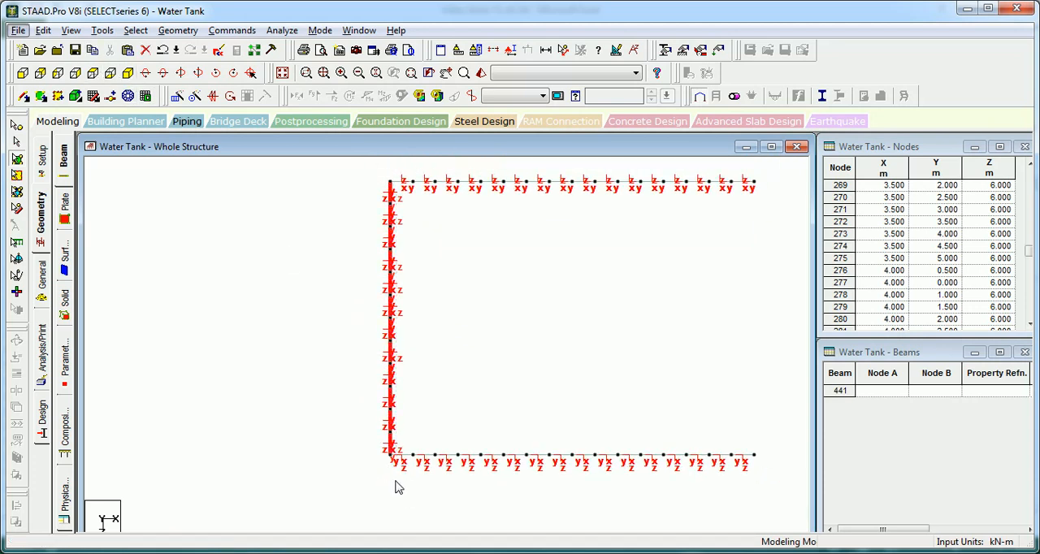
key("alt+v")
key("v")
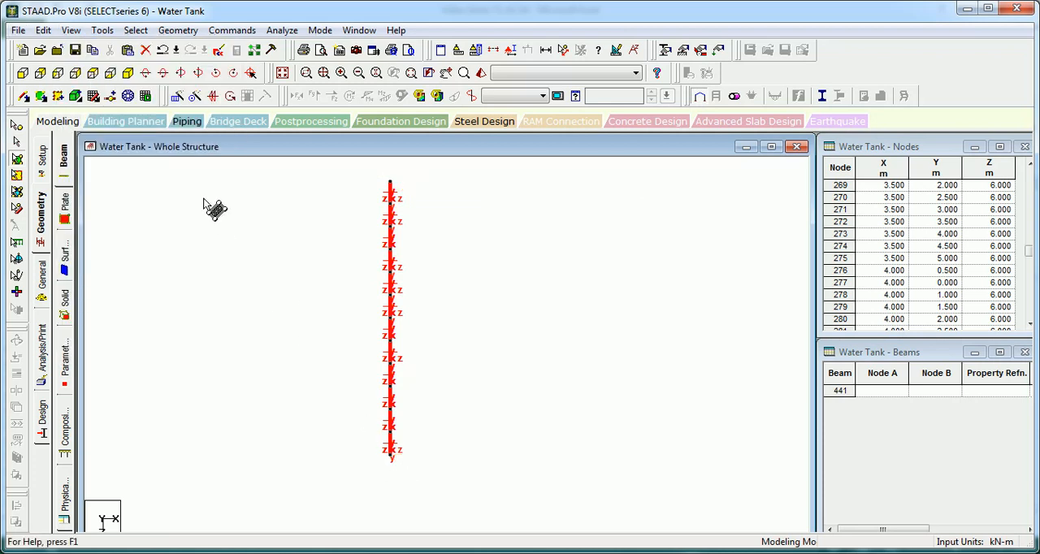
Step: Examine the isolated end wall's local axes in isometric and front views to locate plates with reversed Z axes
left_click(129, 75)
scroll(223, 245, "up", 2)
left_click(237, 254)
middle_click_drag(262, 251, 225, 241)
key("Left")
key("Left")
key("Left")
key("Left")
key("Left")
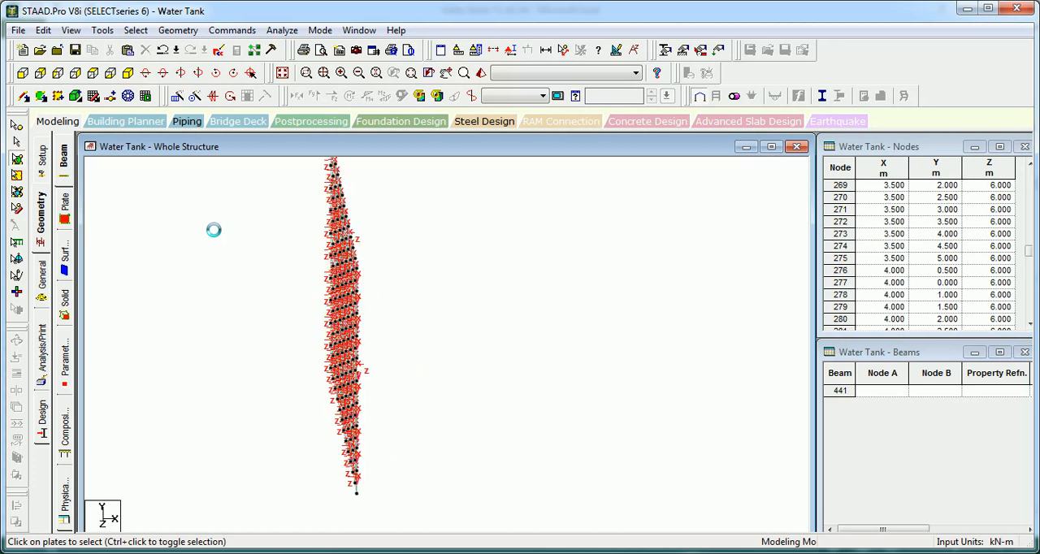
key("Left")
key("Left")
key("Left")
left_click(28, 78)
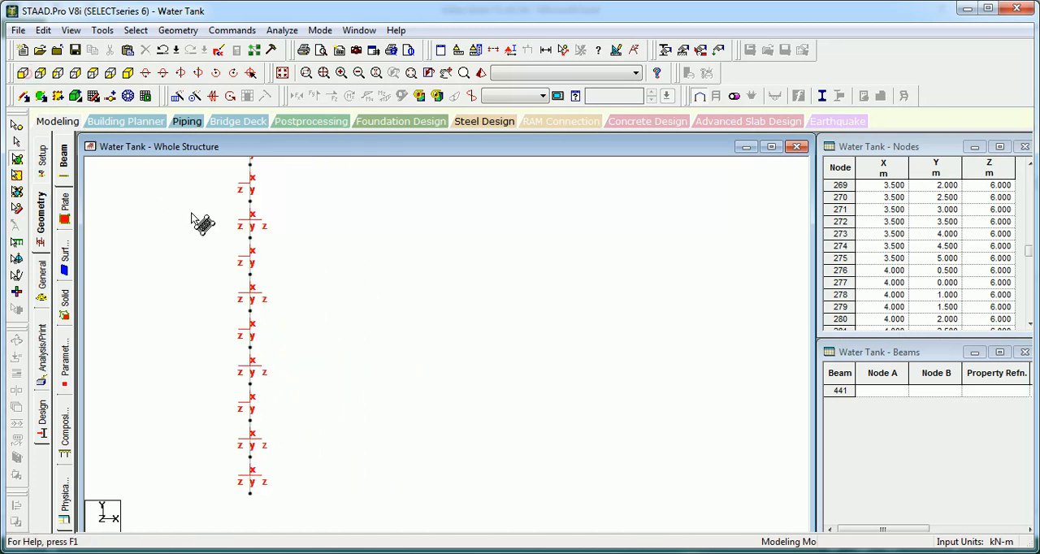
middle_click_drag(261, 261, 385, 311)
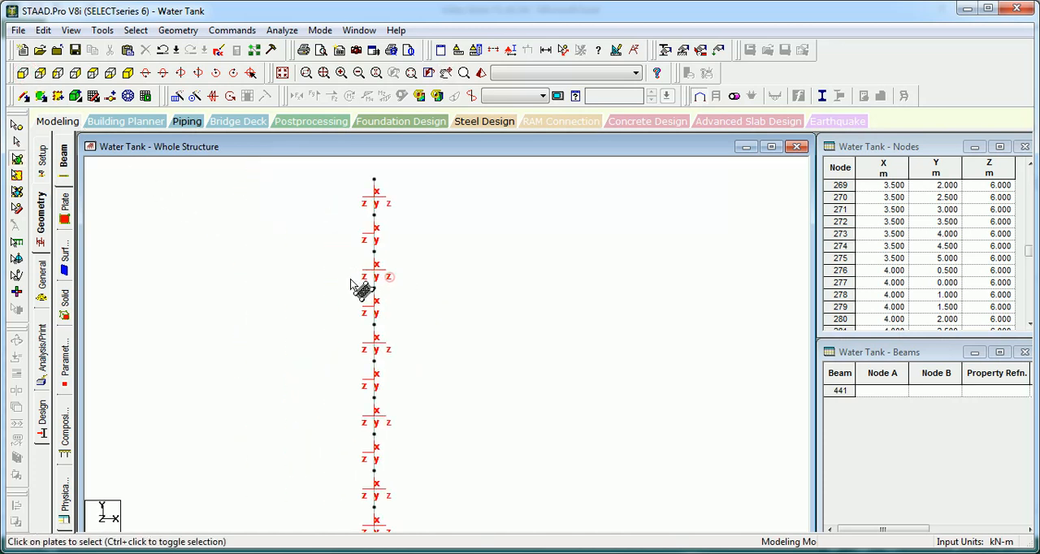
left_click(383, 258)
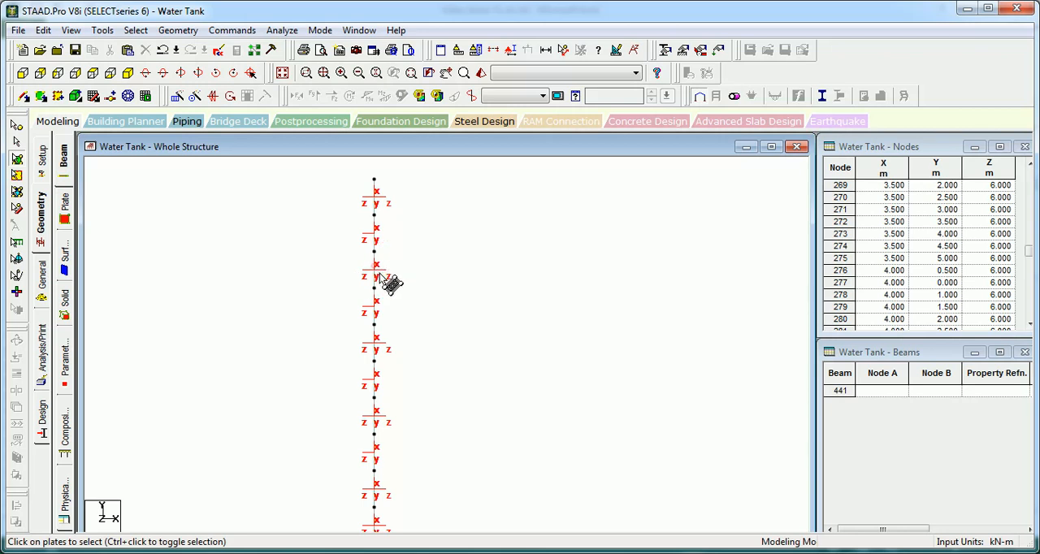
left_click(374, 277)
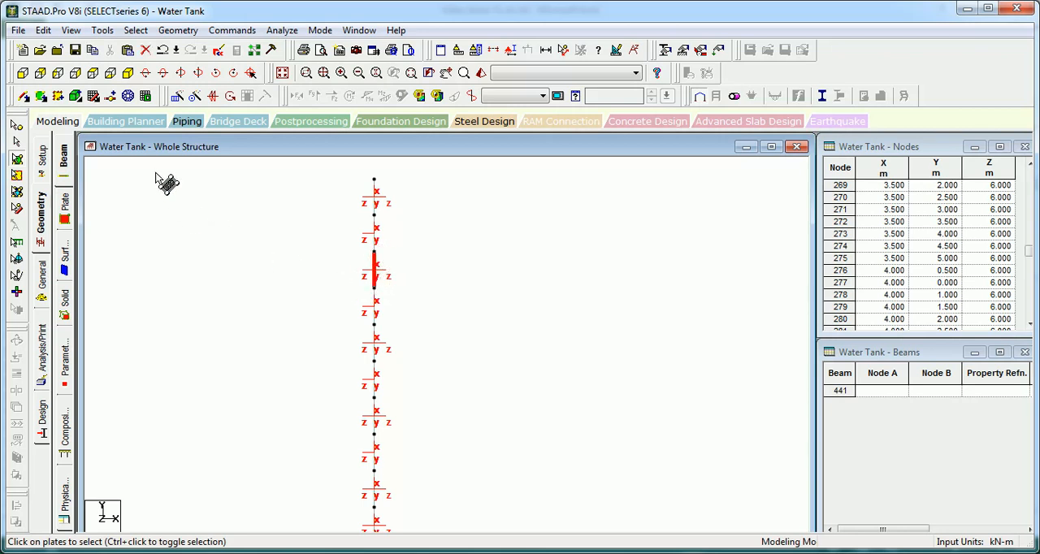
left_click(127, 72)
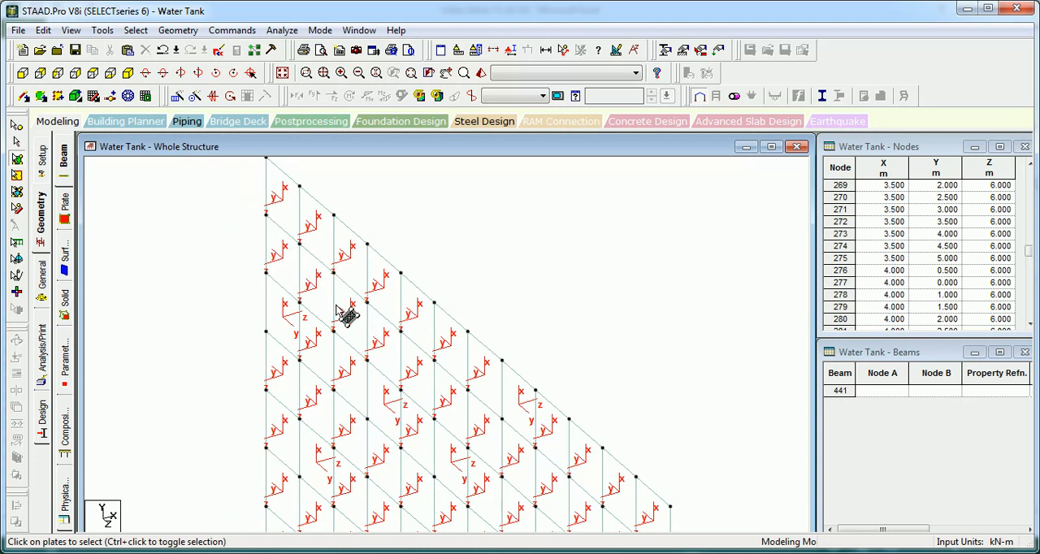
Step: Try to reorient the reversed plate at the end wall's top edge using a plate reference point
left_click(432, 351)
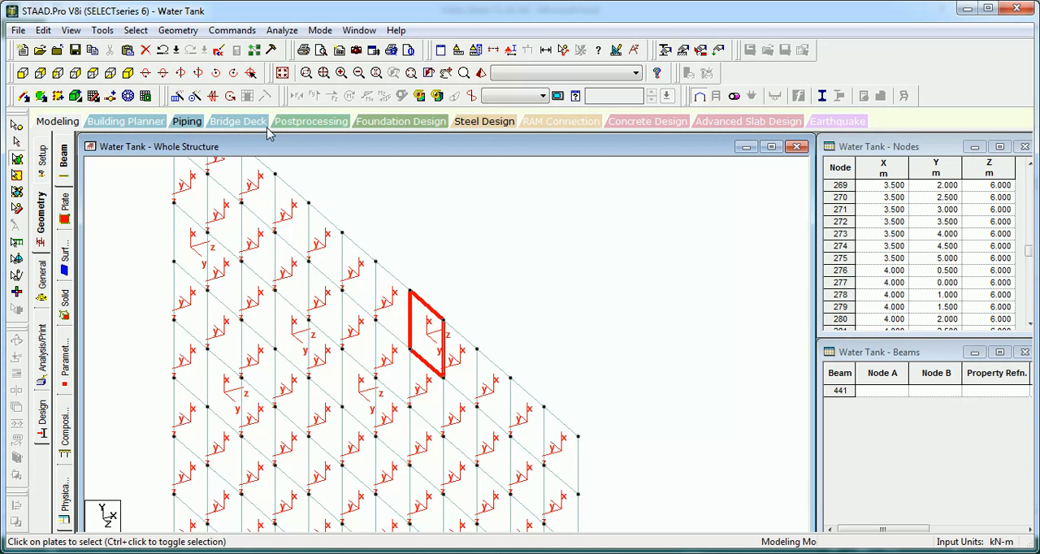
left_click(232, 30)
left_click(326, 114)
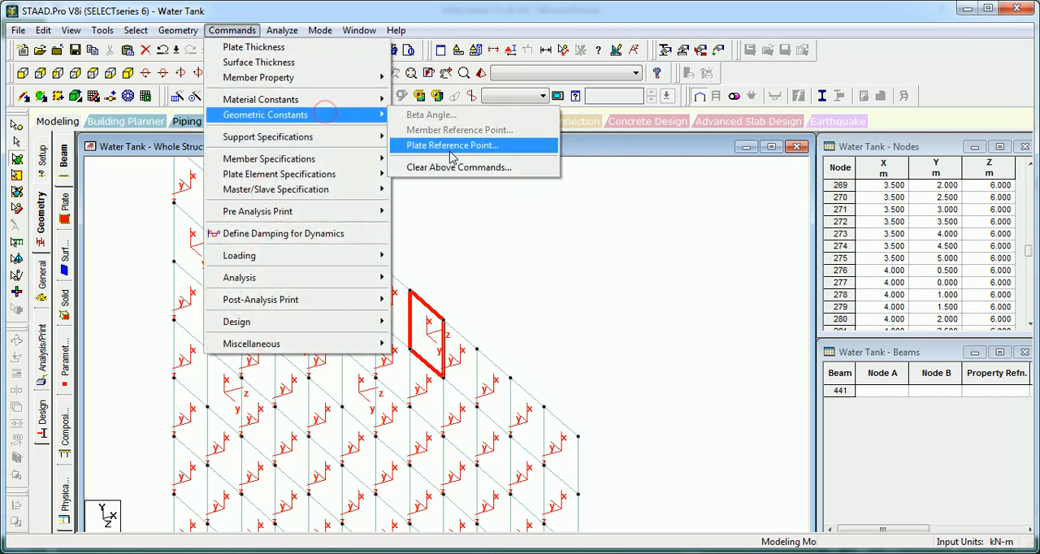
left_click(451, 148)
left_click(456, 356)
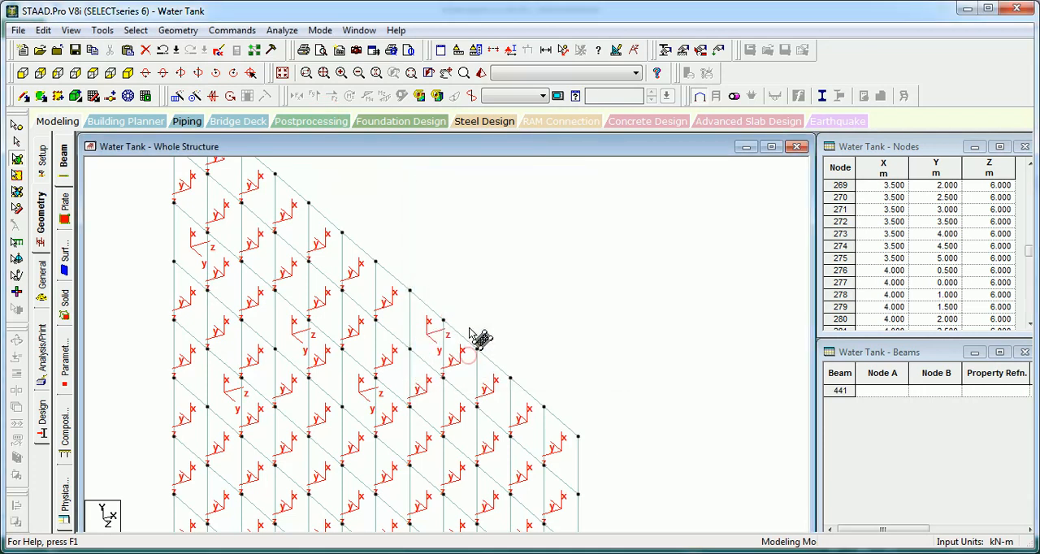
left_click(232, 30)
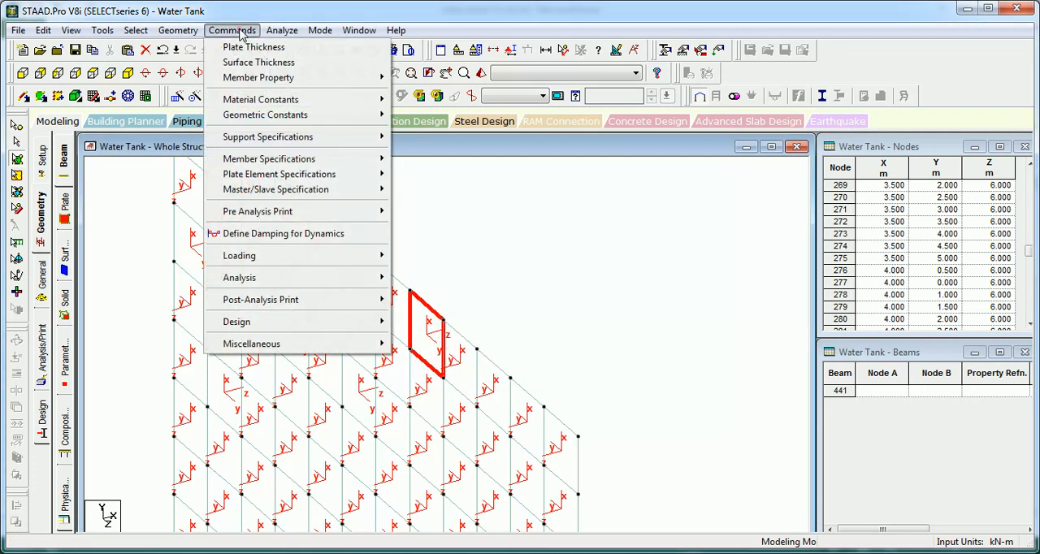
mouse_move(313, 119)
left_click(481, 277)
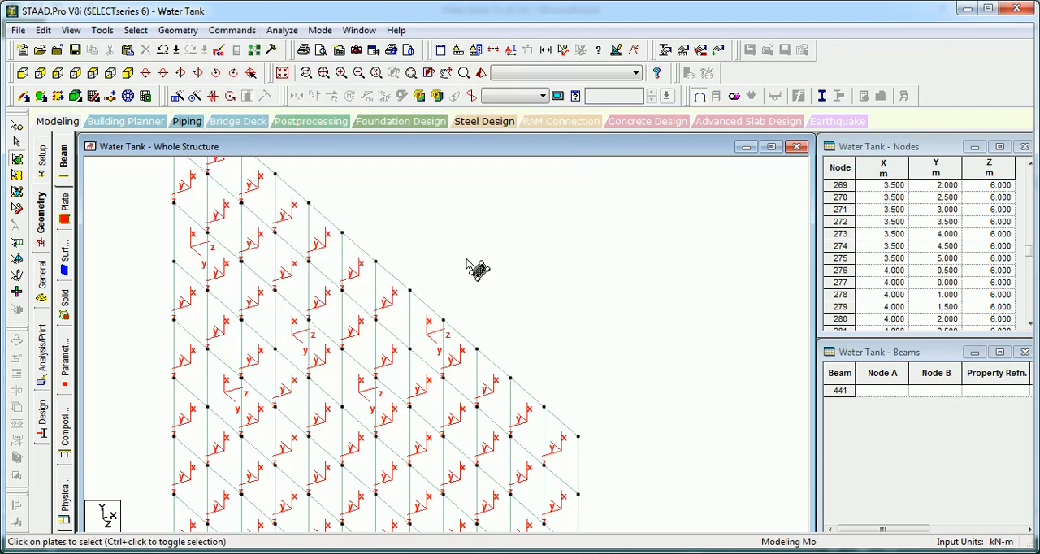
key("shift+p")
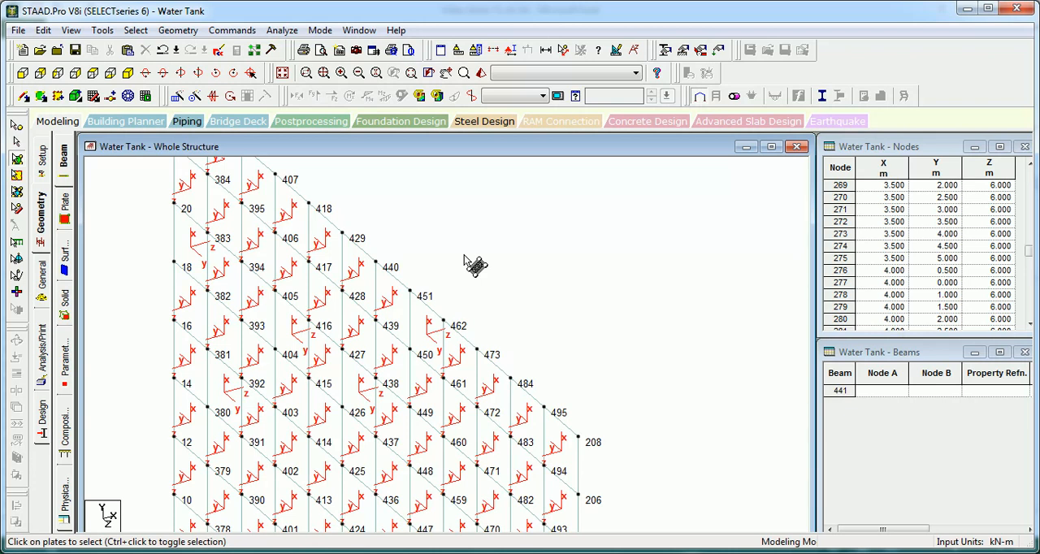
key("shift+p")
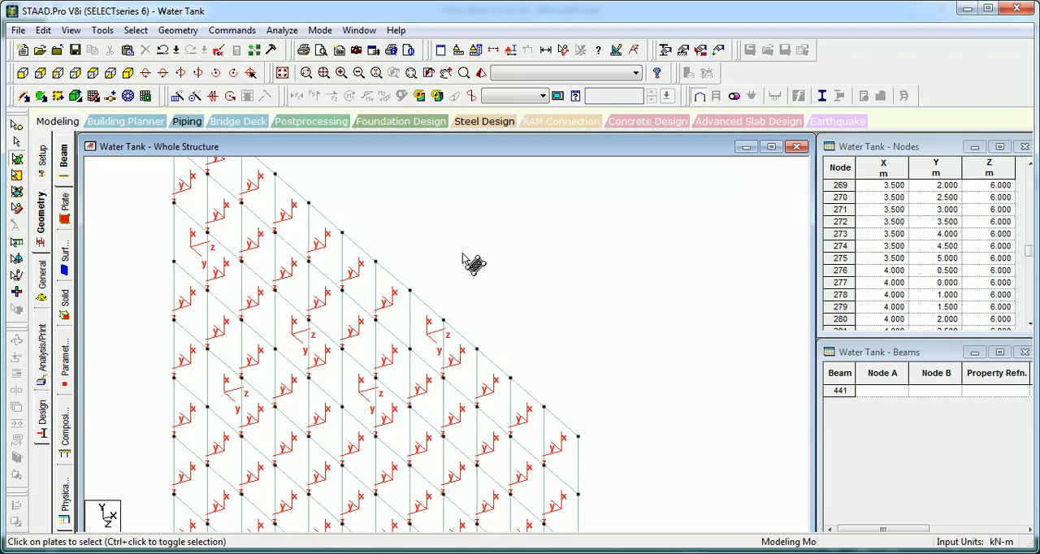
Step: Assign the reversed plate at the end wall's top edge a reference point at 0, 0, 0 with local Z away from it
left_click(439, 333)
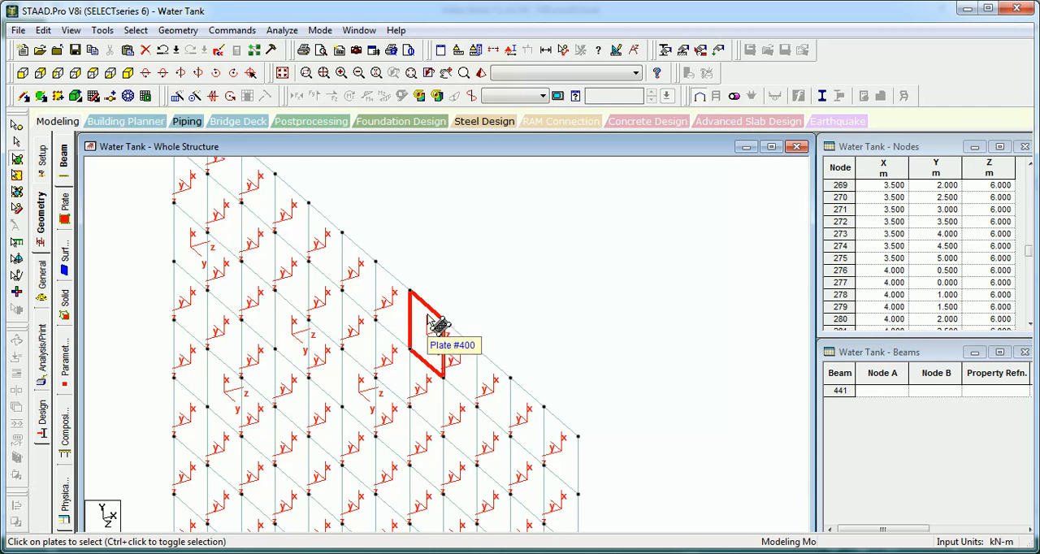
left_click(244, 32)
left_click(323, 115)
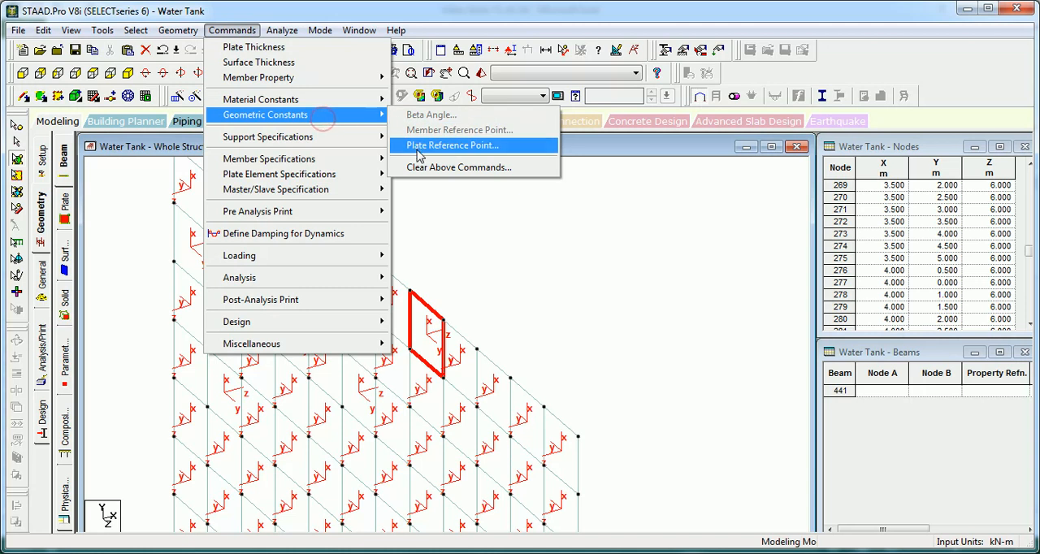
left_click(417, 147)
left_click(552, 266)
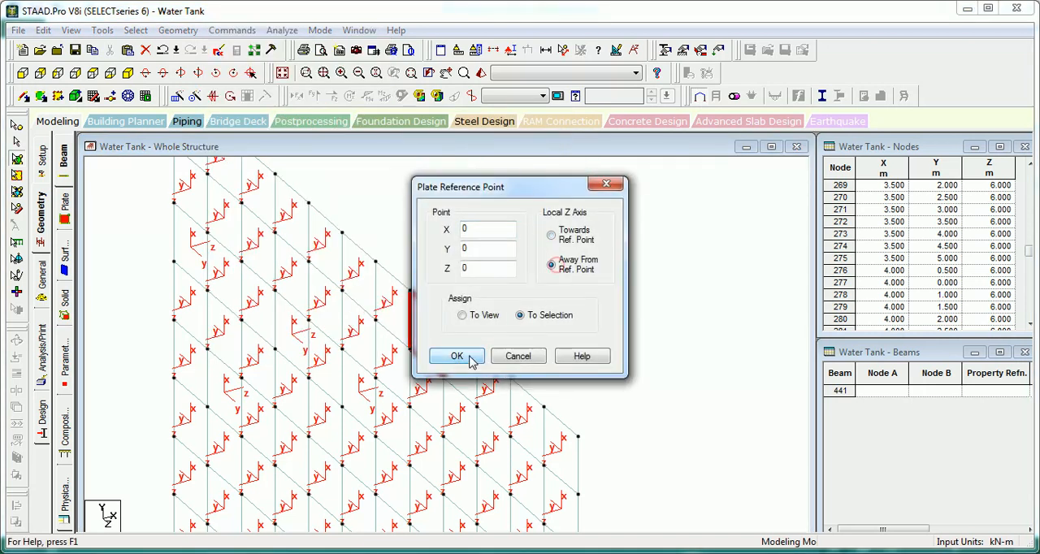
left_click(460, 356)
left_click(480, 259)
middle_click_drag(507, 302, 477, 166)
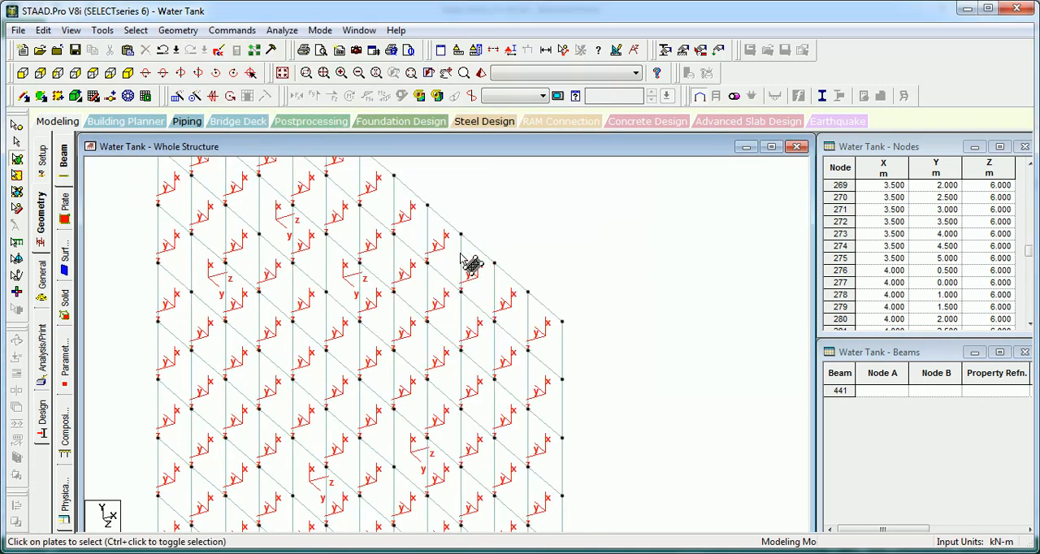
Step: Assign the three reversed plates in the end wall's upper part a plate reference point at 0, 0, 0 with local Z away from it
middle_click_drag(460, 255, 513, 269)
middle_click_drag(351, 163, 388, 202)
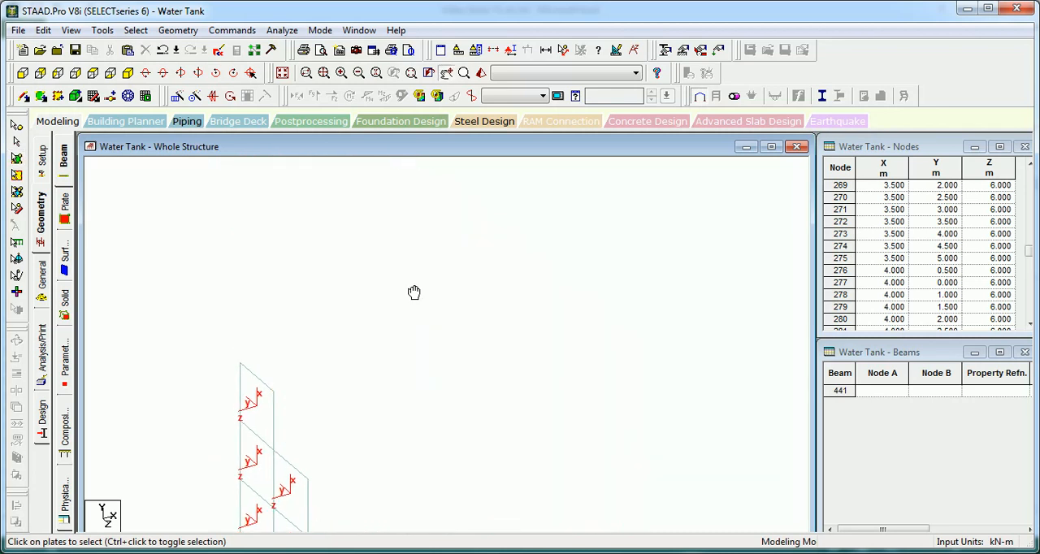
left_click(428, 333)
left_click(368, 275, "ctrl")
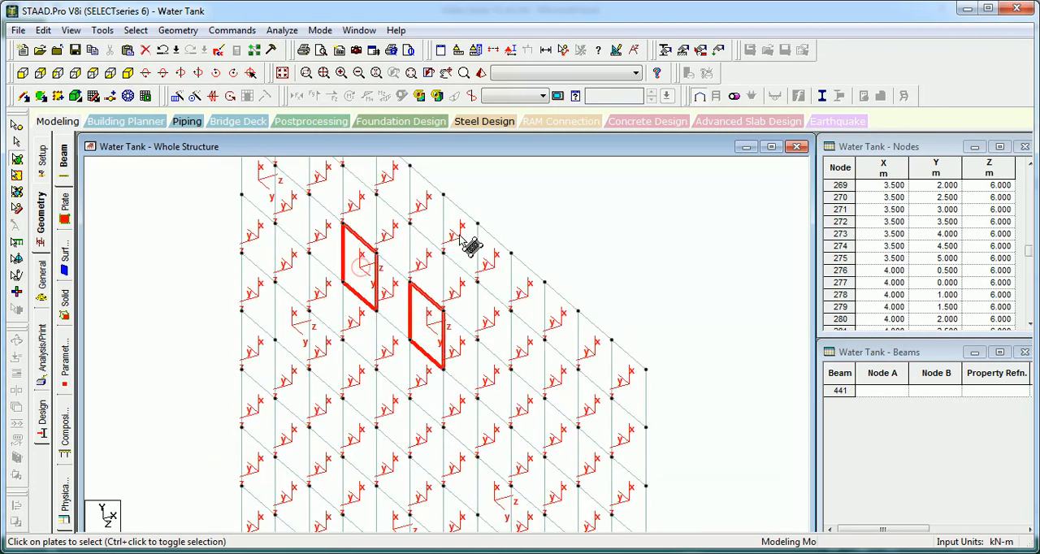
left_click(270, 183, "ctrl")
middle_click_drag(456, 307, 390, 260)
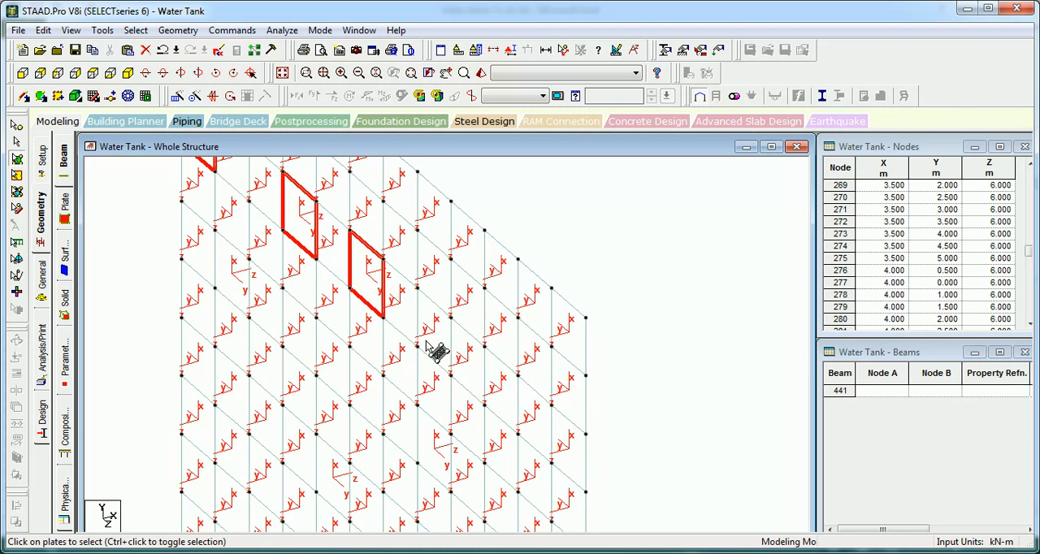
middle_click_drag(436, 349, 465, 404)
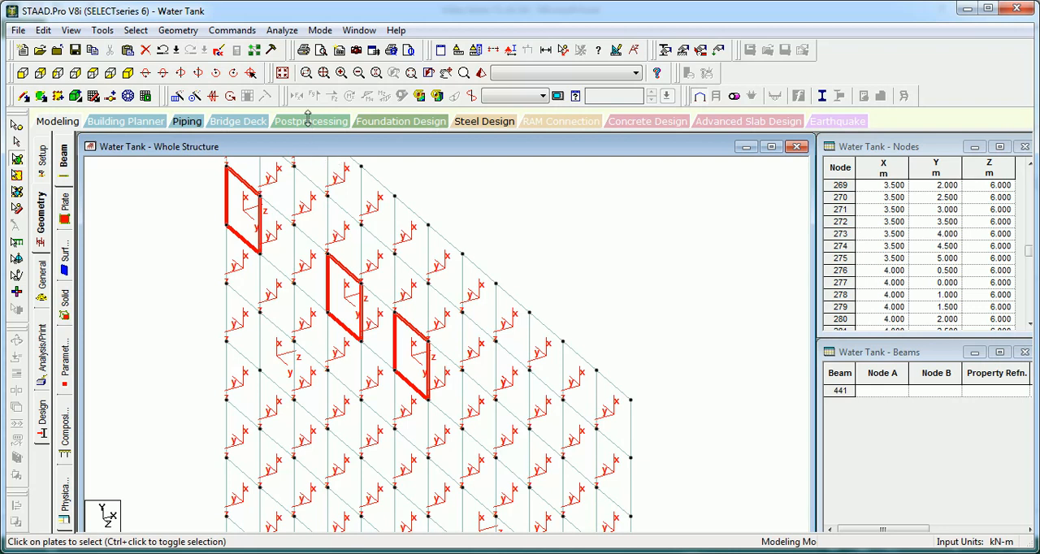
left_click(252, 32)
mouse_move(325, 114)
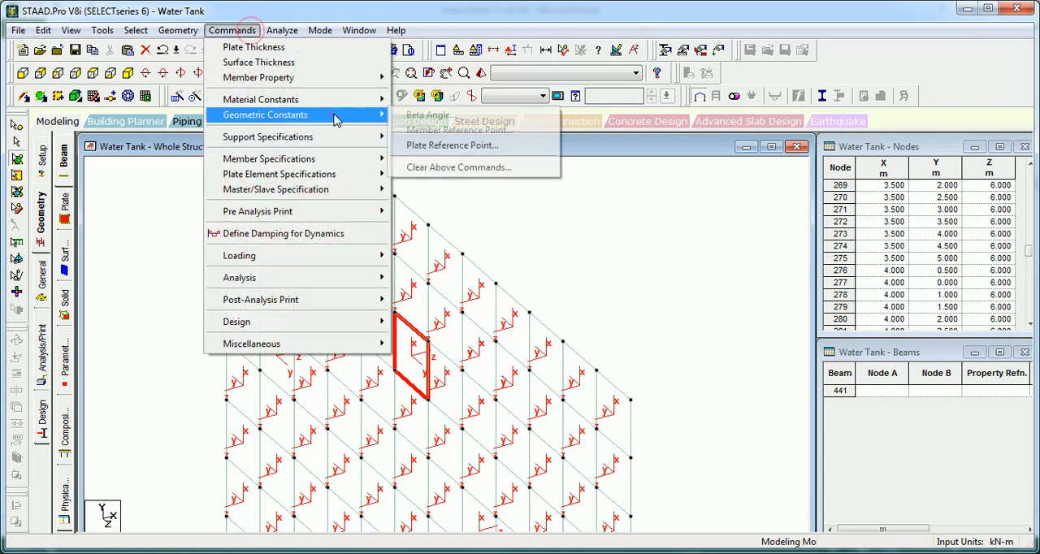
left_click(447, 143)
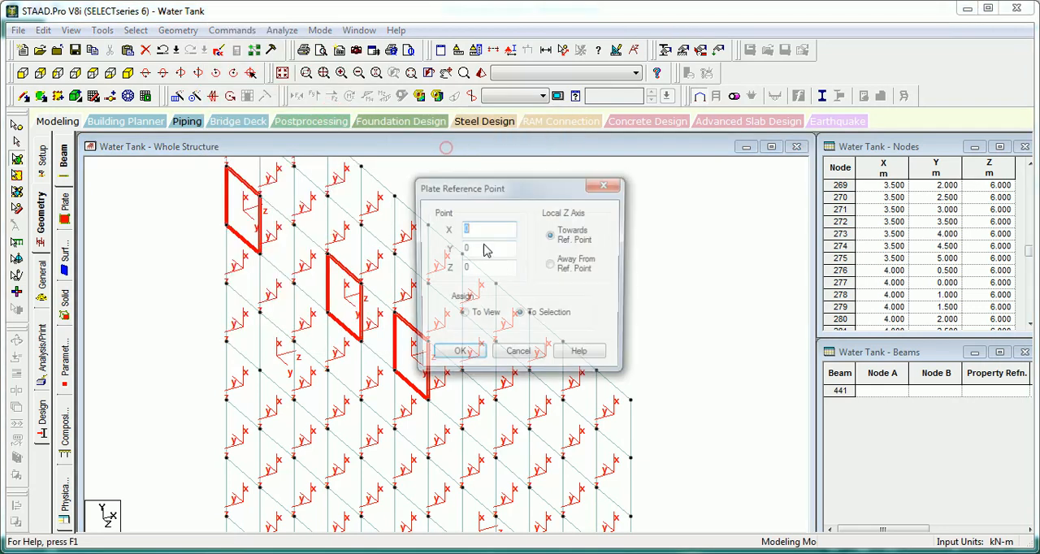
left_click(551, 263)
left_click(457, 356)
Step: Reorient three more reversed plates, including one on the wall's vertical edge, with reference point 0, 0, 0 and local Z away from it
middle_click_drag(523, 204, 414, 154)
middle_click_drag(450, 282, 535, 286)
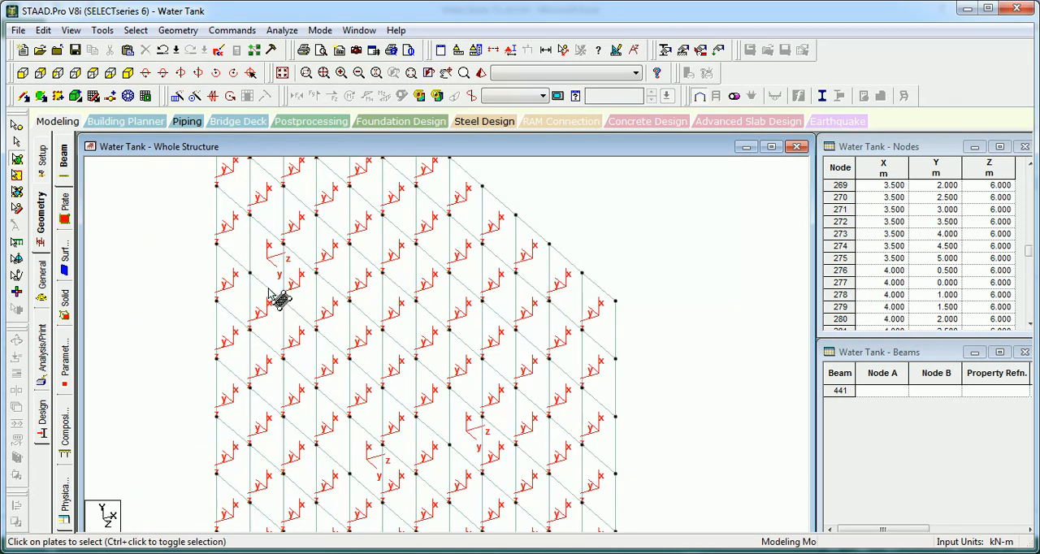
left_click(274, 272)
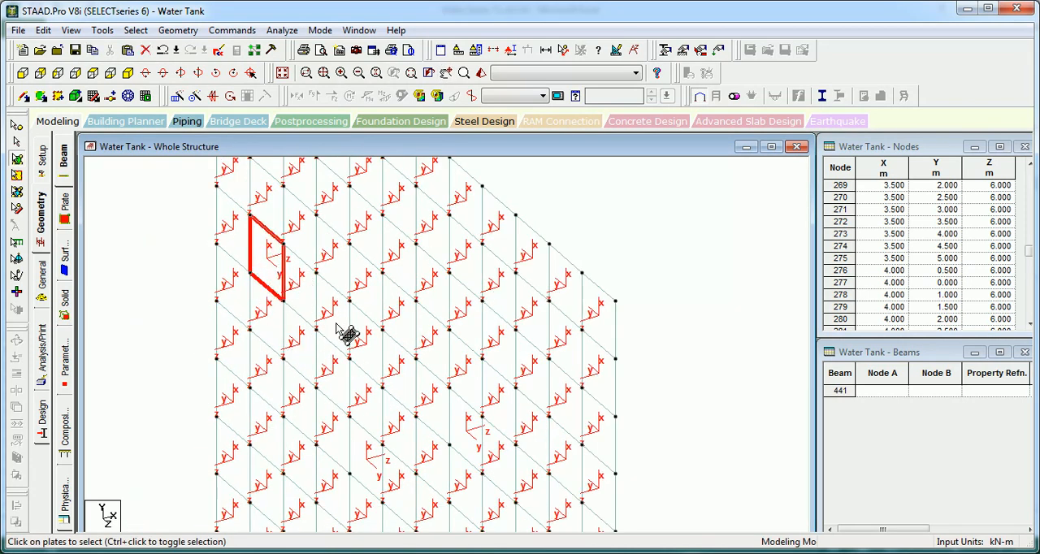
left_click(463, 433, "ctrl")
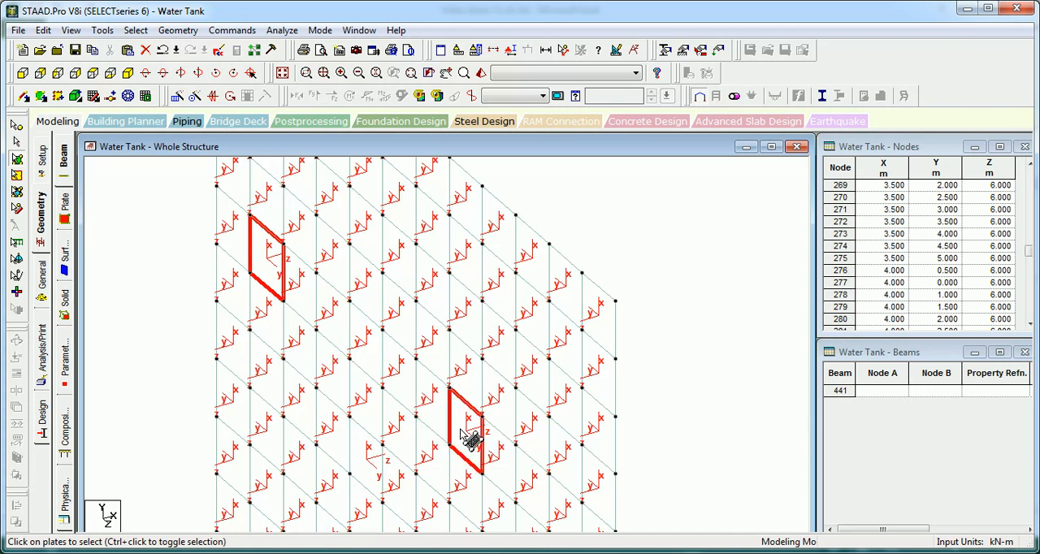
middle_click_drag(492, 463, 423, 362)
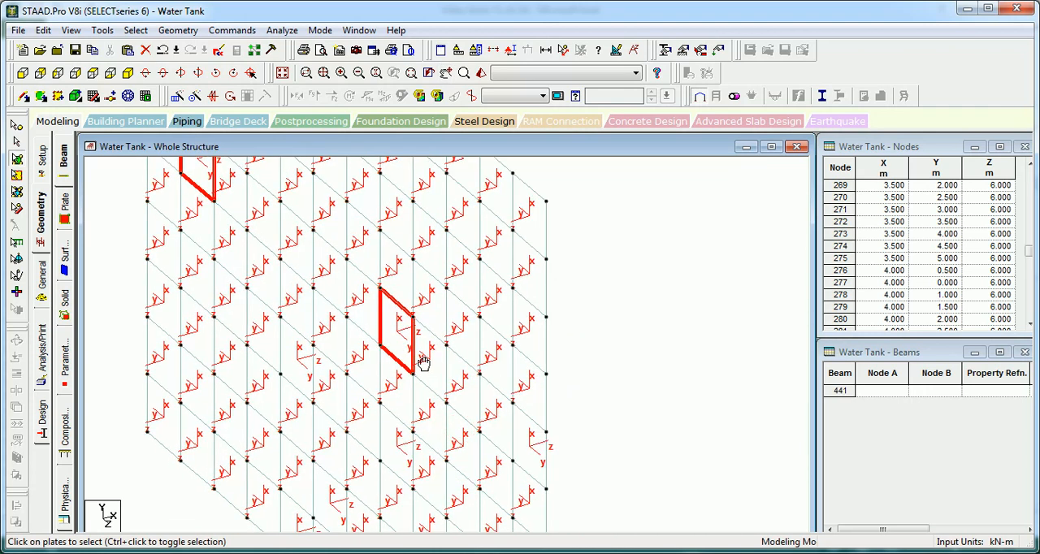
left_click(540, 450, "ctrl")
left_click(234, 31)
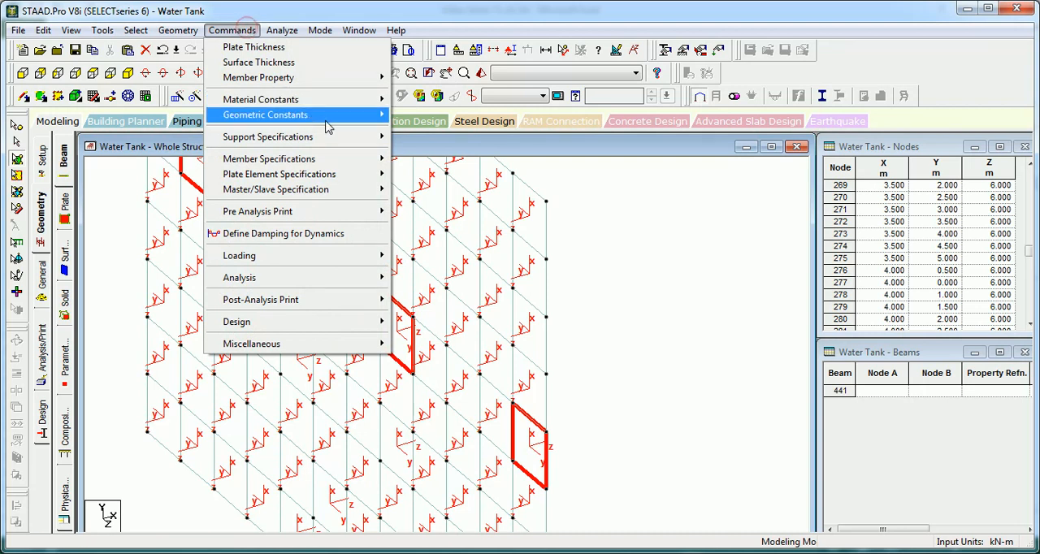
mouse_move(325, 115)
left_click(422, 141)
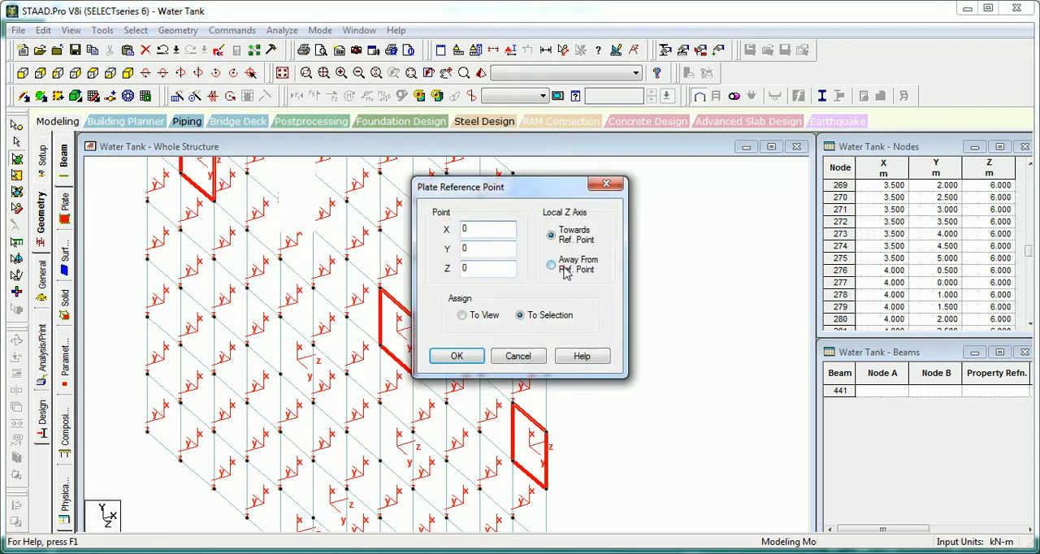
left_click(458, 358)
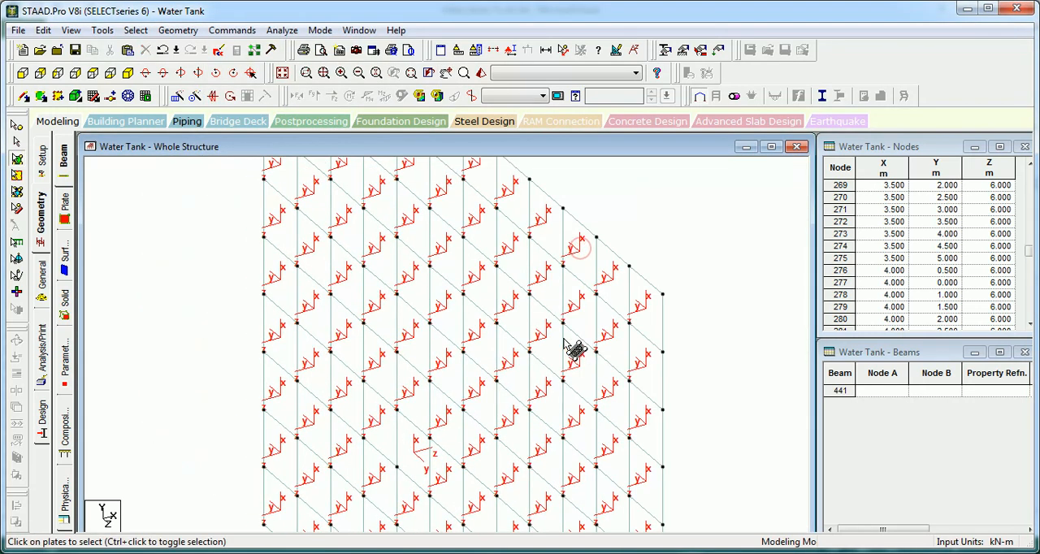
Step: Give the two reversed plates at the middle of the wall's lower half a reference point at 0, 0, 0 with local Z away
left_click_drag(430, 304, 419, 290)
left_click_drag(460, 387, 392, 355)
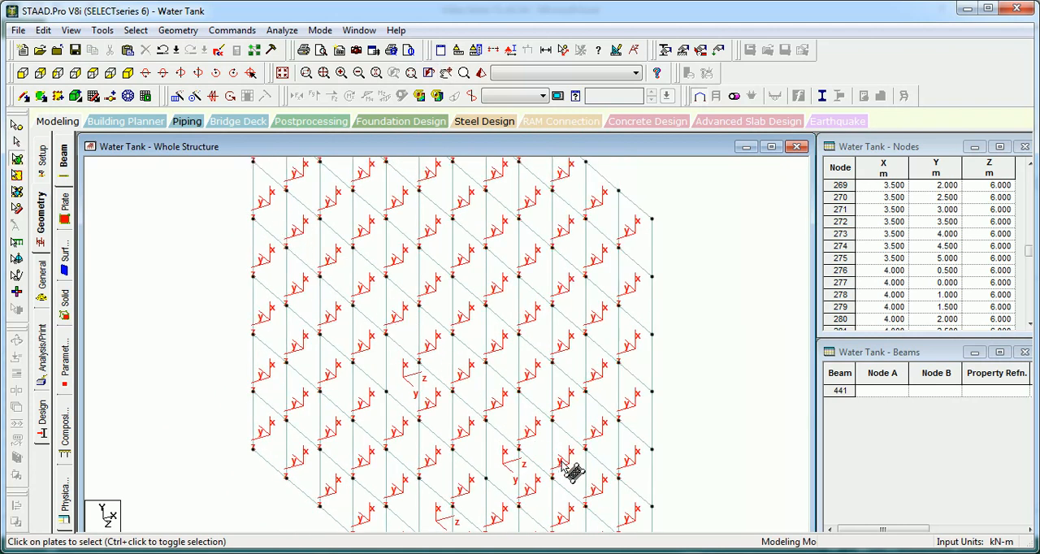
left_click_drag(567, 474, 539, 404)
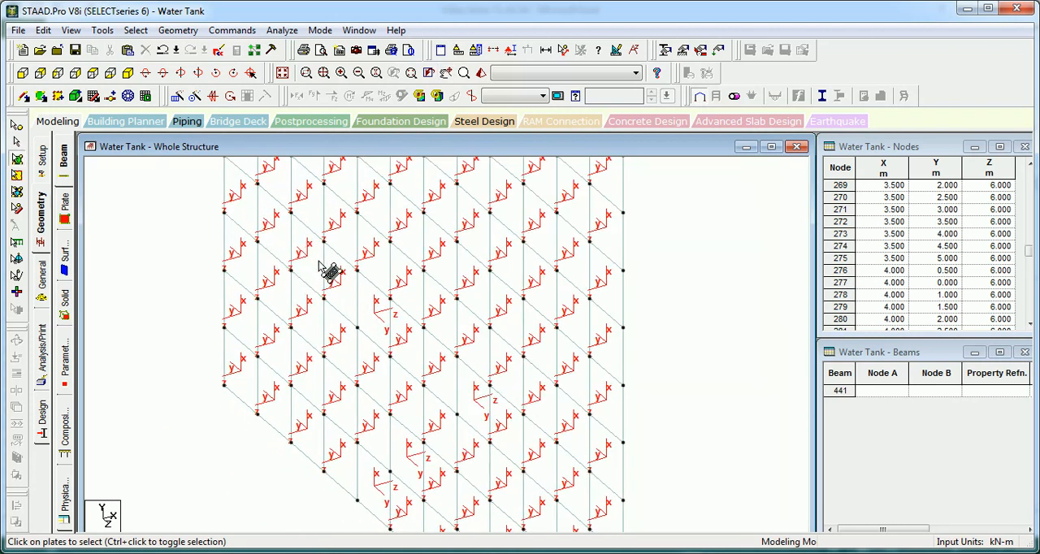
left_click(378, 319)
left_click(480, 416, "ctrl")
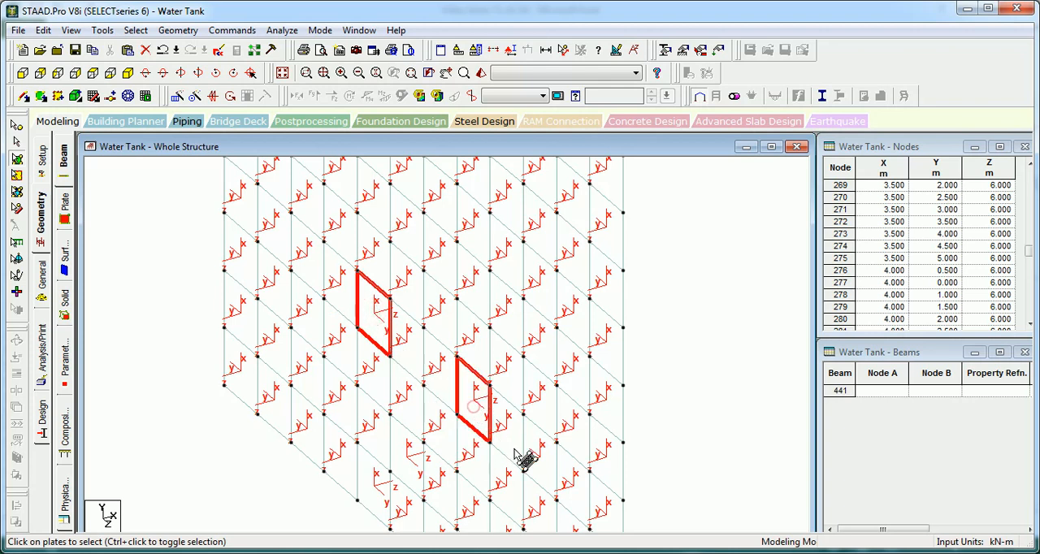
left_click(251, 31)
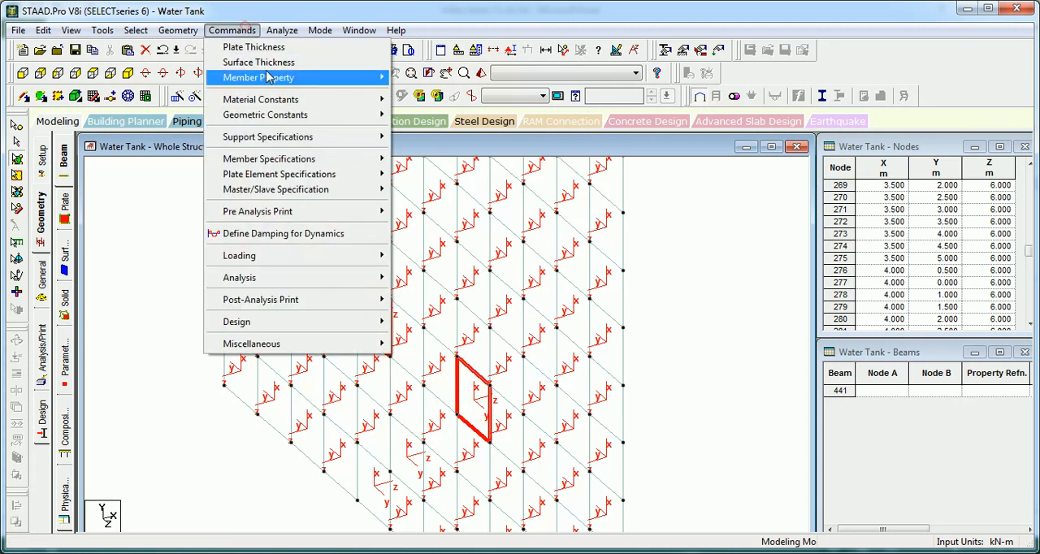
left_click(311, 114)
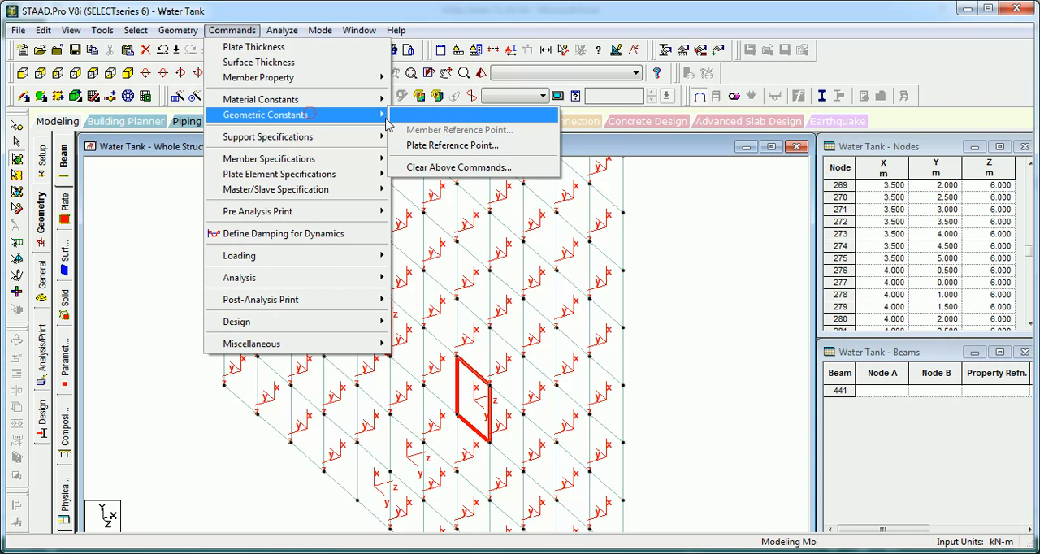
left_click(453, 145)
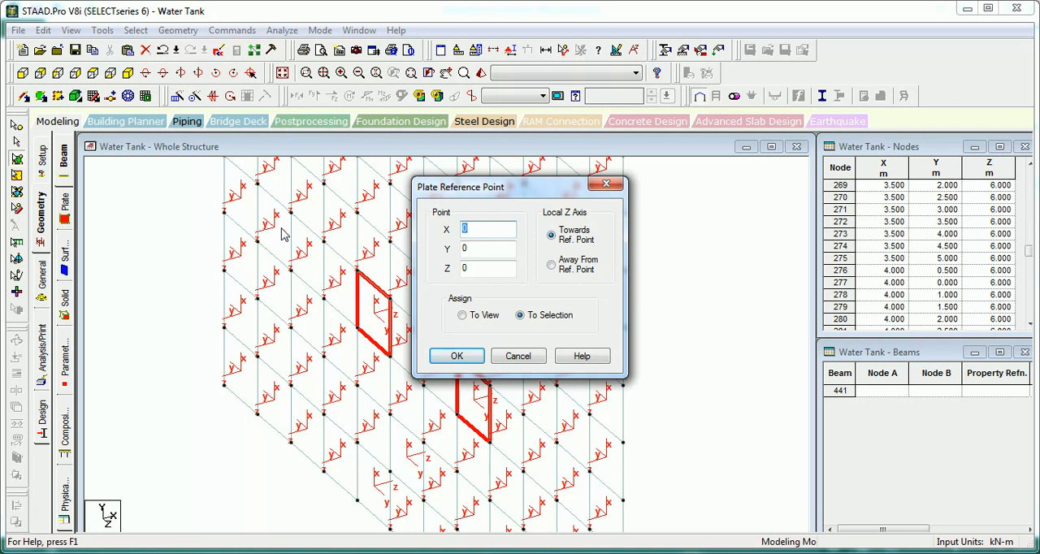
left_click(456, 358)
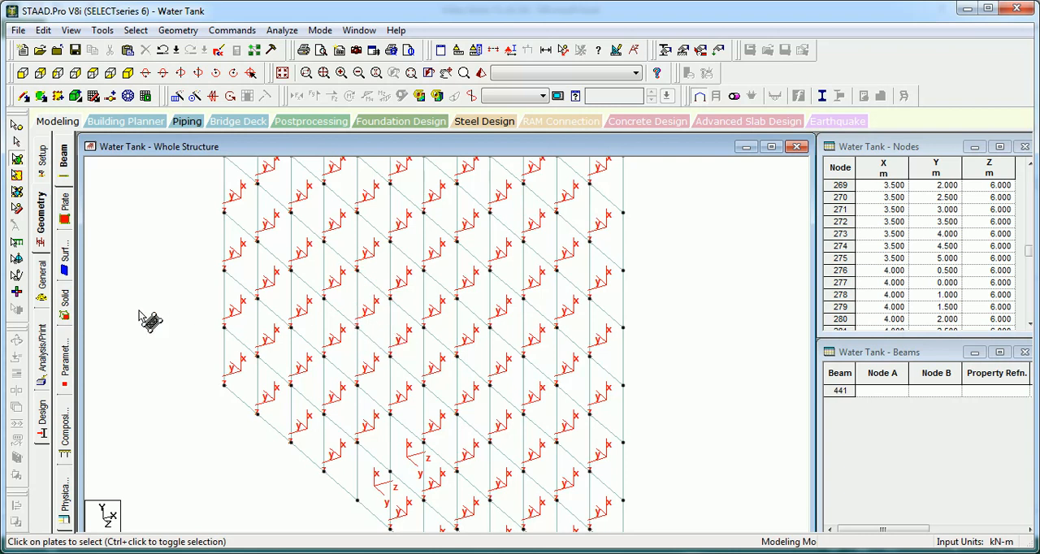
Step: Display the node numbers, check the coordinates of node 1 at the wall's bottom corner, and clear the node selection
key("shift+p")
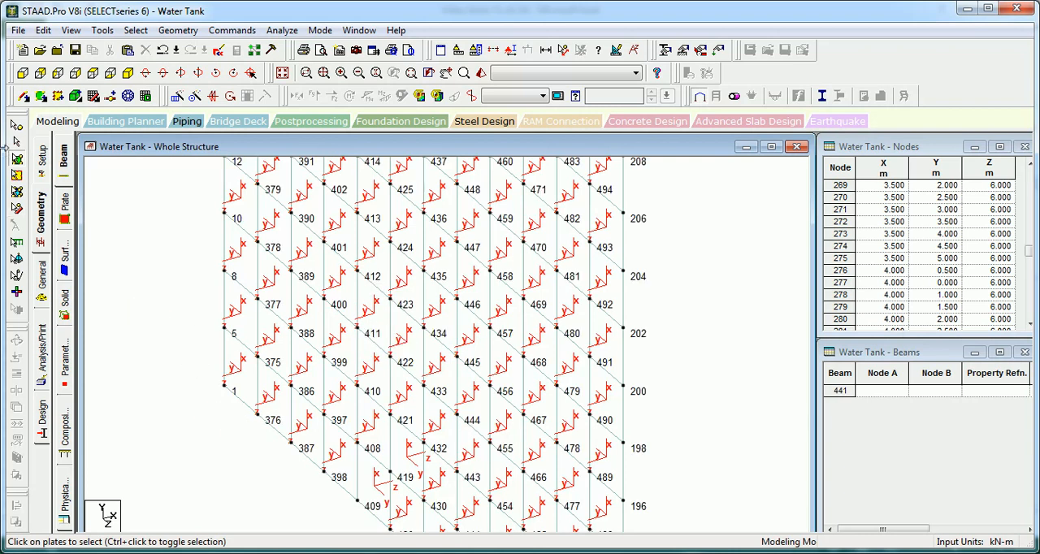
left_click(17, 126)
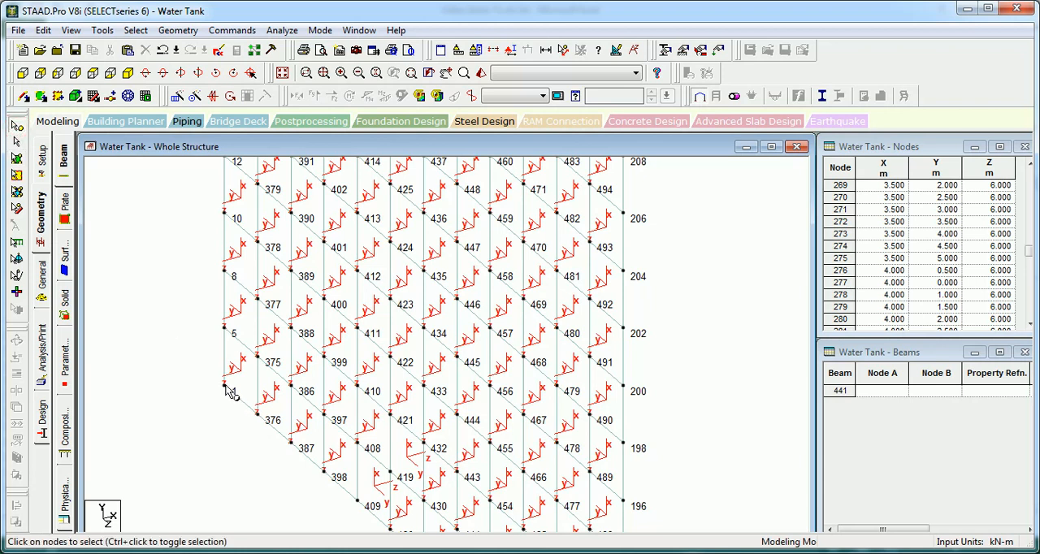
double_click(226, 386)
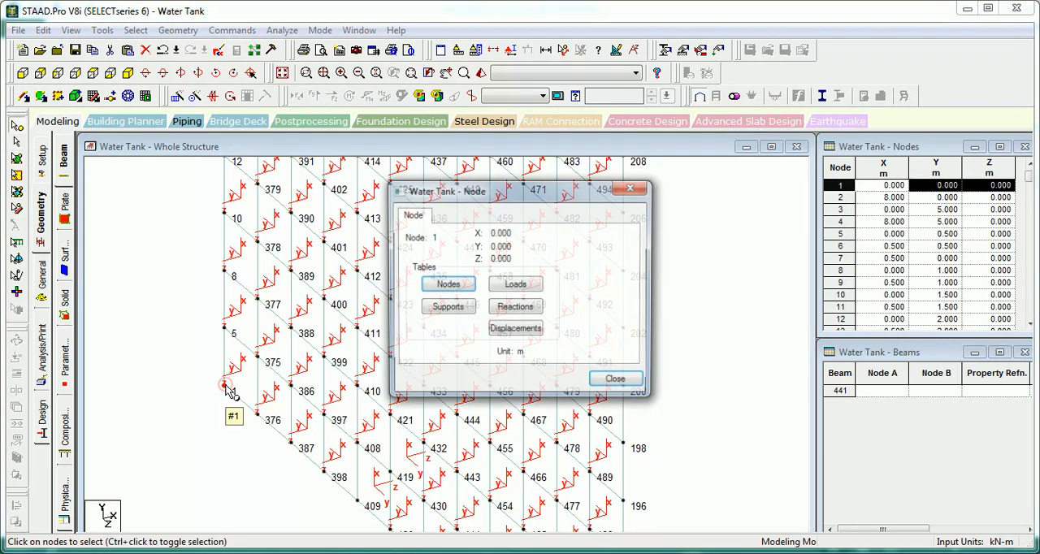
left_click(617, 382)
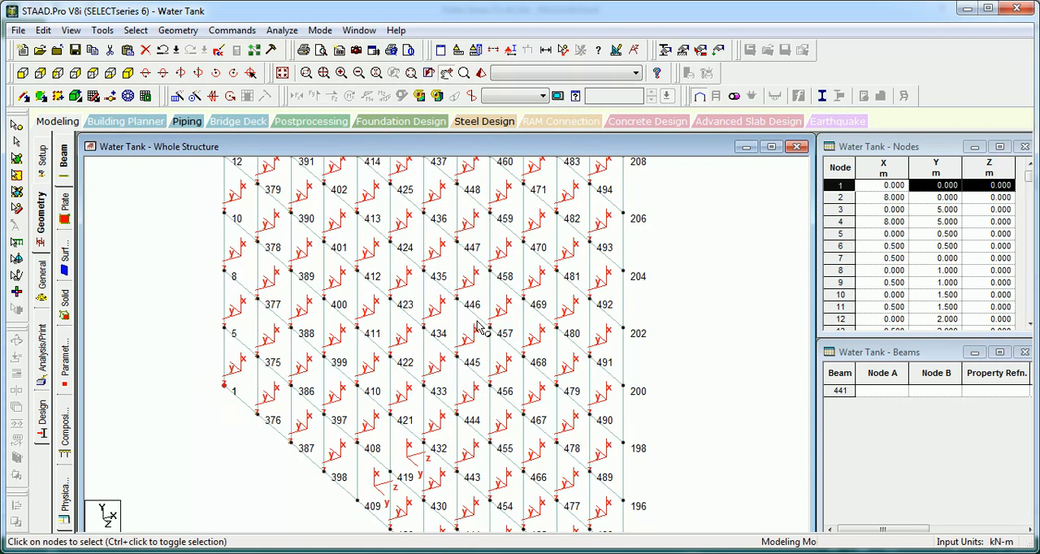
middle_click_drag(476, 322, 474, 299)
left_click(195, 217)
Step: Assign the three reversed plates beside nodes 419, 409 and 442 the reference point 0, 0, 0 with local Z away from it
key("space")
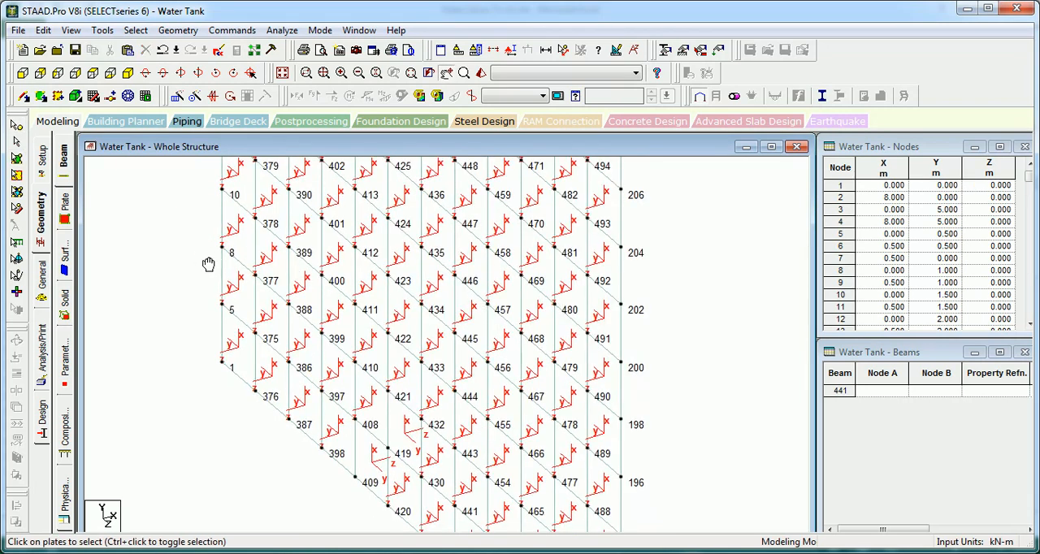
middle_click_drag(239, 341, 214, 279)
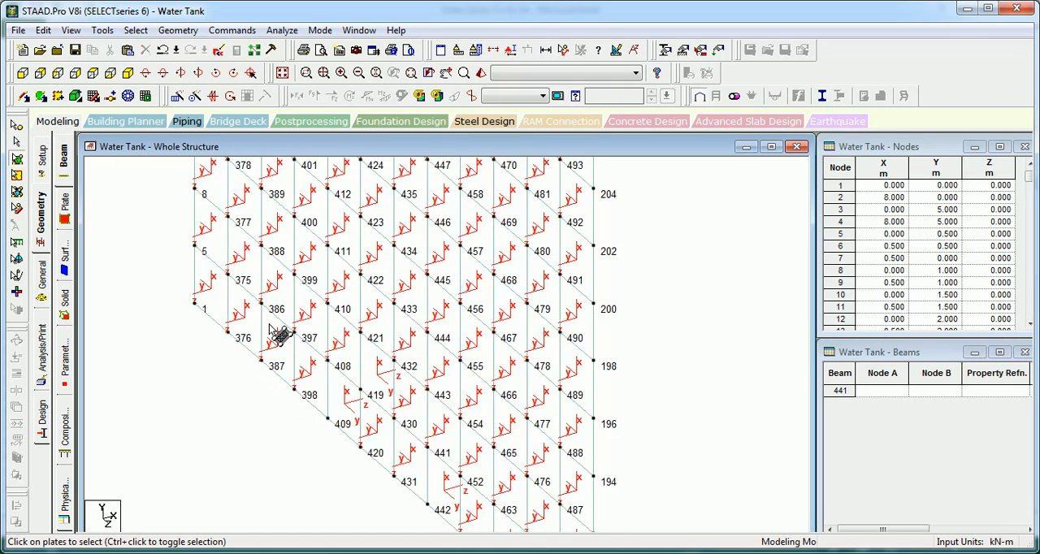
middle_click_drag(465, 435, 464, 360)
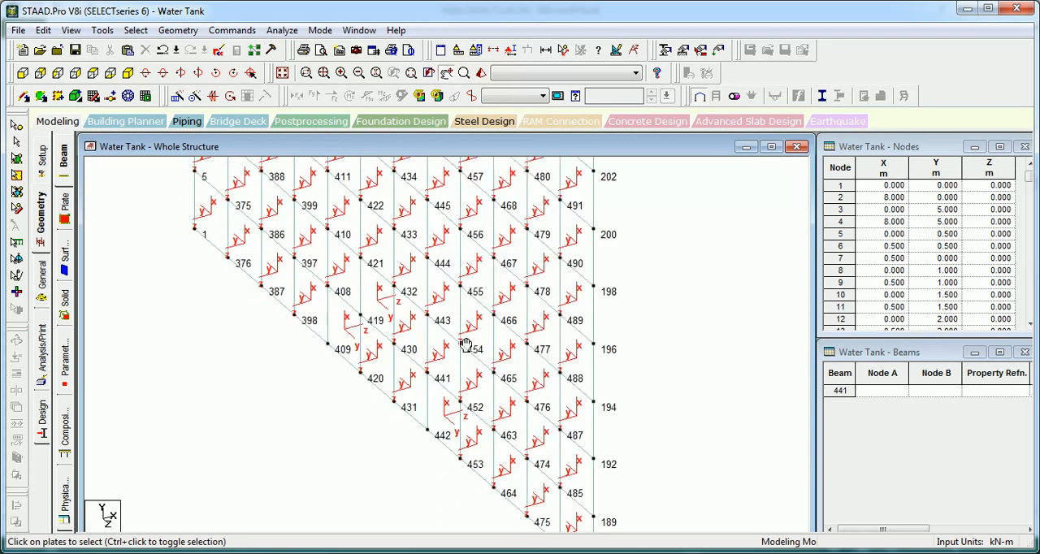
left_click(386, 297)
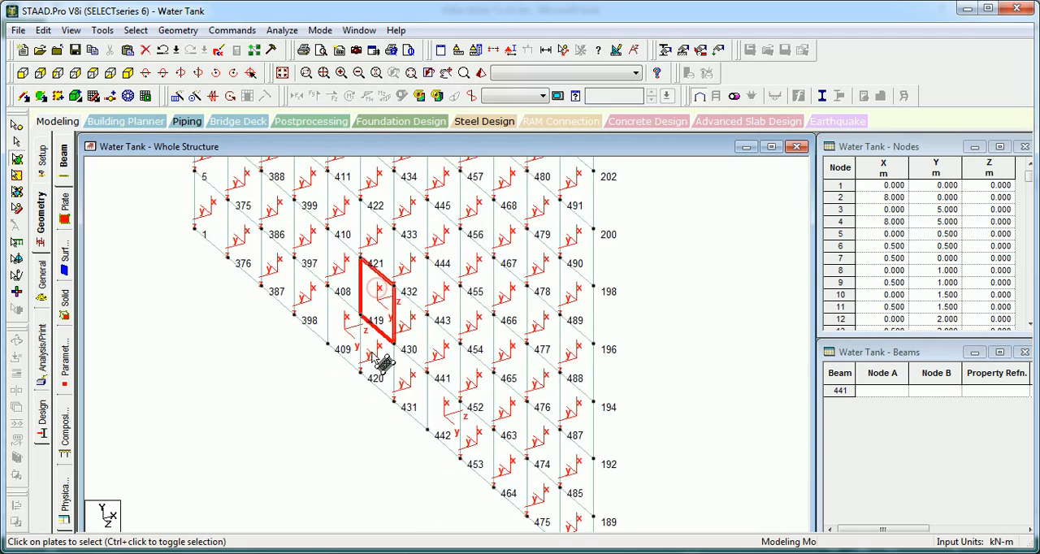
left_click(345, 348, "ctrl")
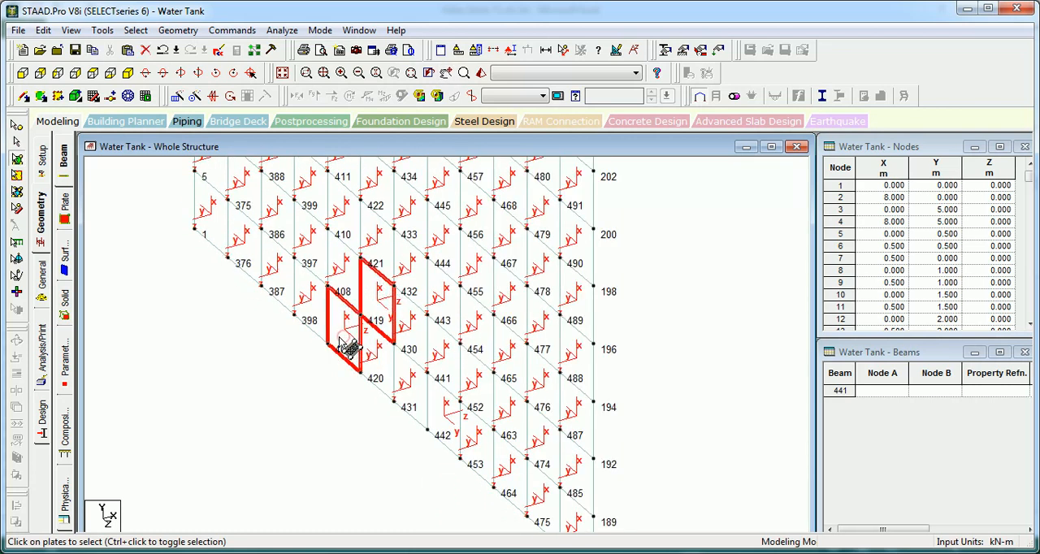
left_click(441, 424, "ctrl")
middle_click_drag(385, 453, 374, 434)
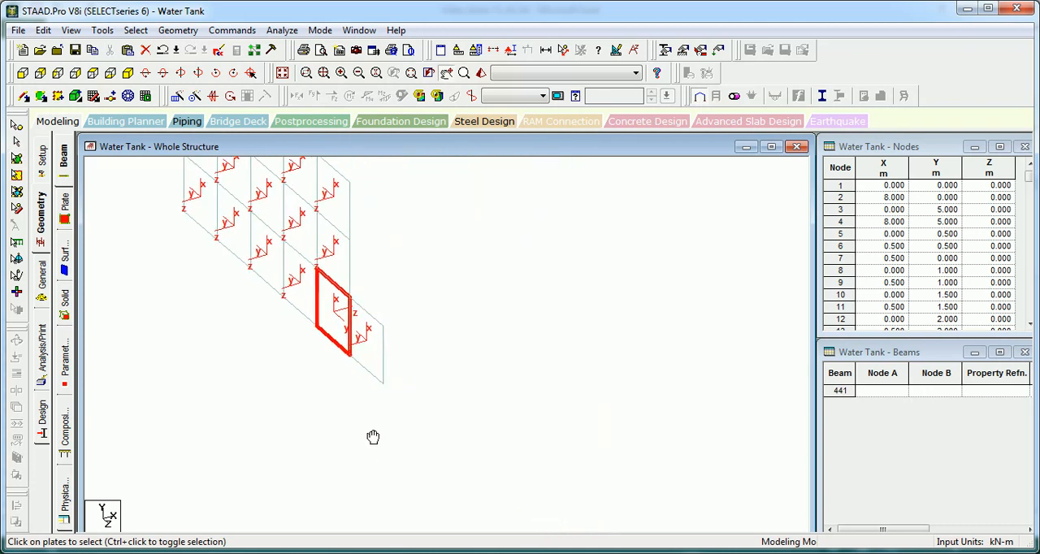
left_click(233, 30)
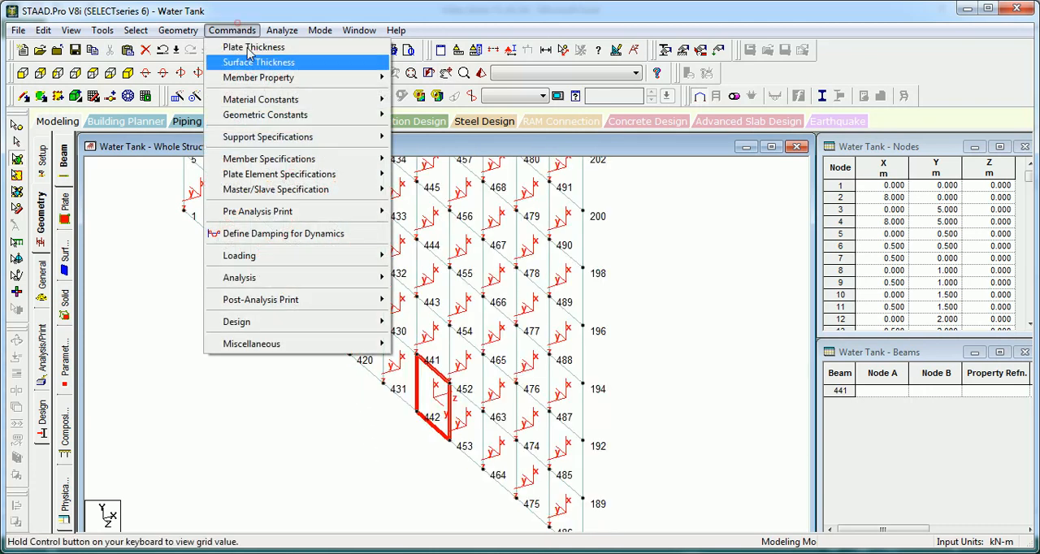
left_click(317, 118)
left_click(448, 147)
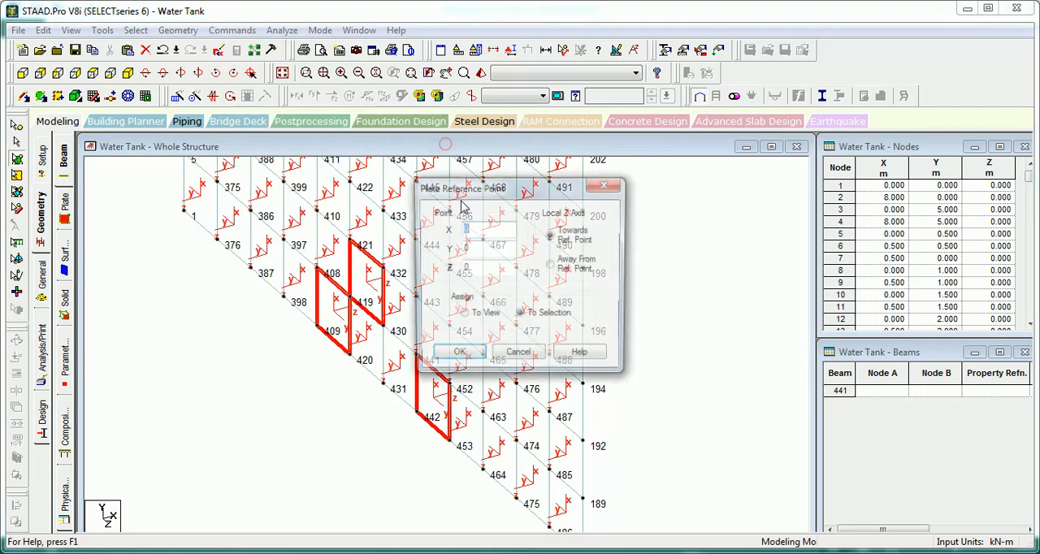
left_click(567, 269)
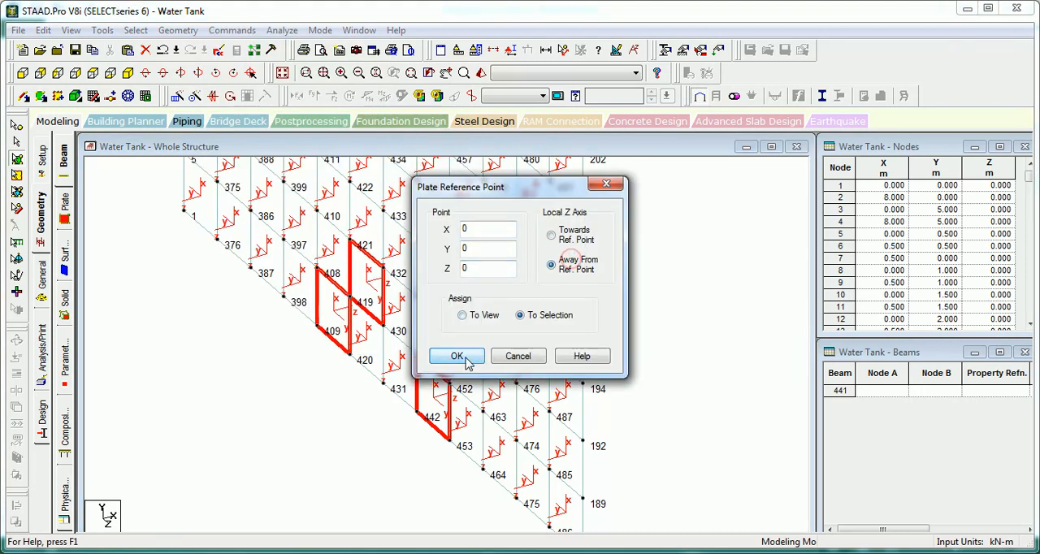
left_click(457, 356)
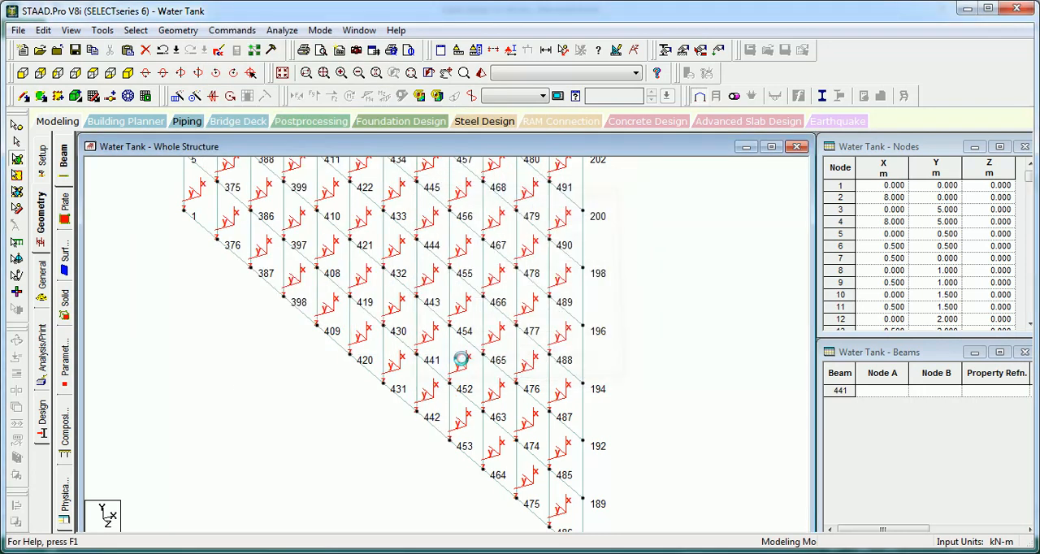
Step: Examine the corrected end wall in front view to check the direction of the plates' local Z axes
left_click(22, 73)
scroll(348, 309, "down", 1)
middle_click_drag(274, 221, 330, 410)
scroll(325, 399, "down", 1)
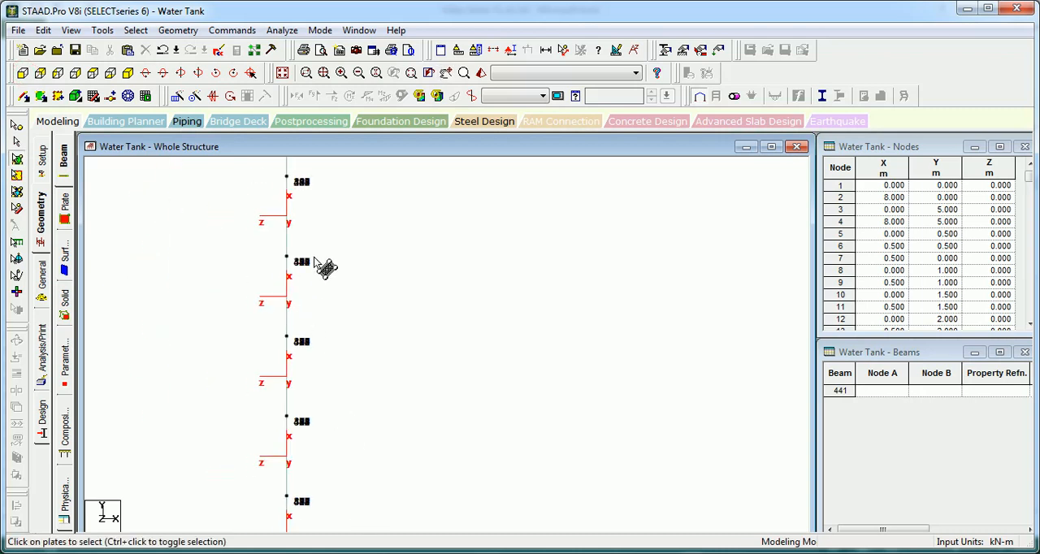
Step: Display the whole structure and turn off the node numbers and the plates' local axes
middle_click_drag(304, 243, 367, 486)
scroll(379, 374, "down", 1)
middle_click_drag(411, 293, 316, 179)
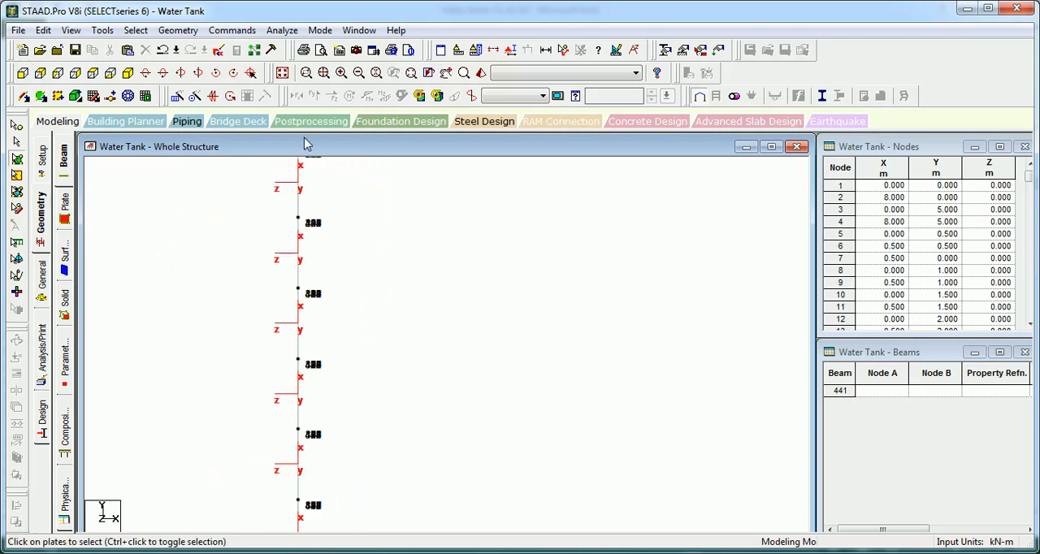
scroll(336, 232, "down", 2)
middle_click_drag(343, 261, 267, 201)
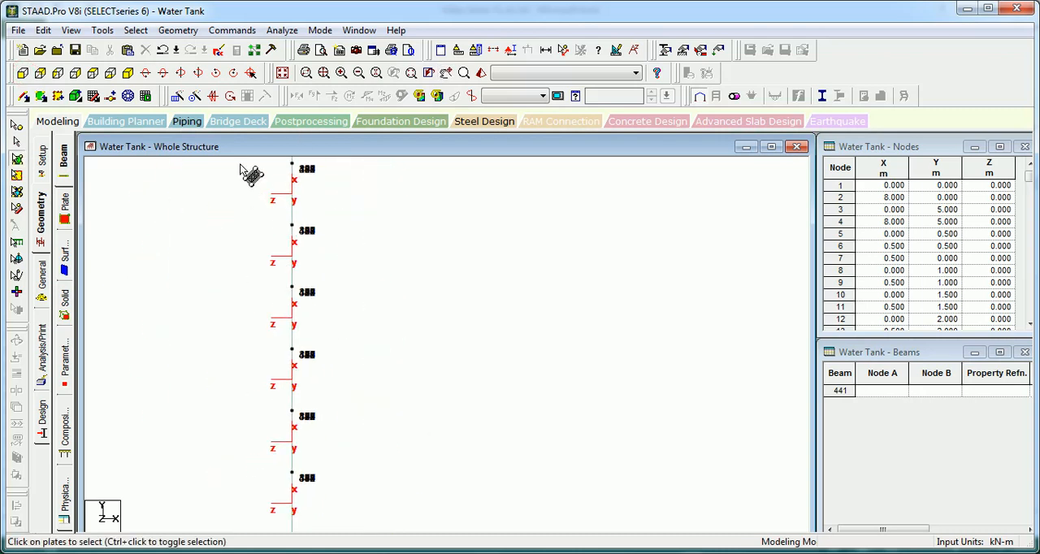
left_click(282, 74)
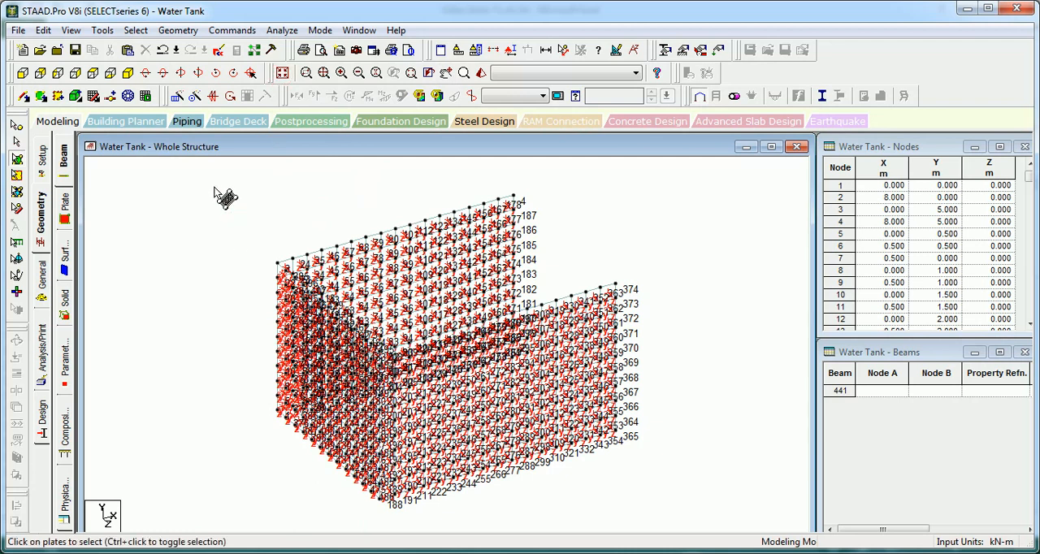
key("shift+n")
left_click(193, 228)
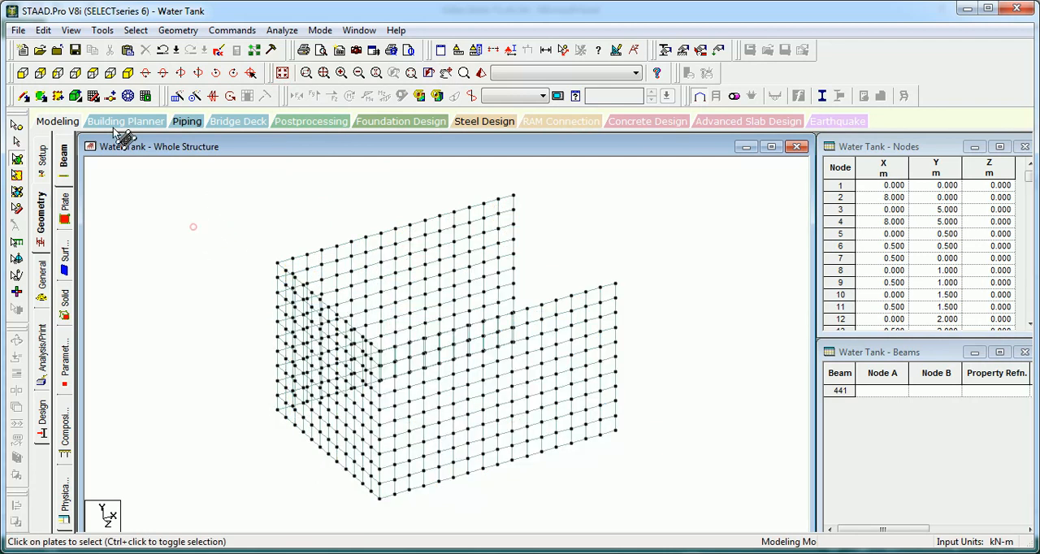
Step: Copy the end wall's plates and start pasting them with the wall's top corner node on the back side as reference point
left_click(92, 73)
scroll(223, 224, "down", 1)
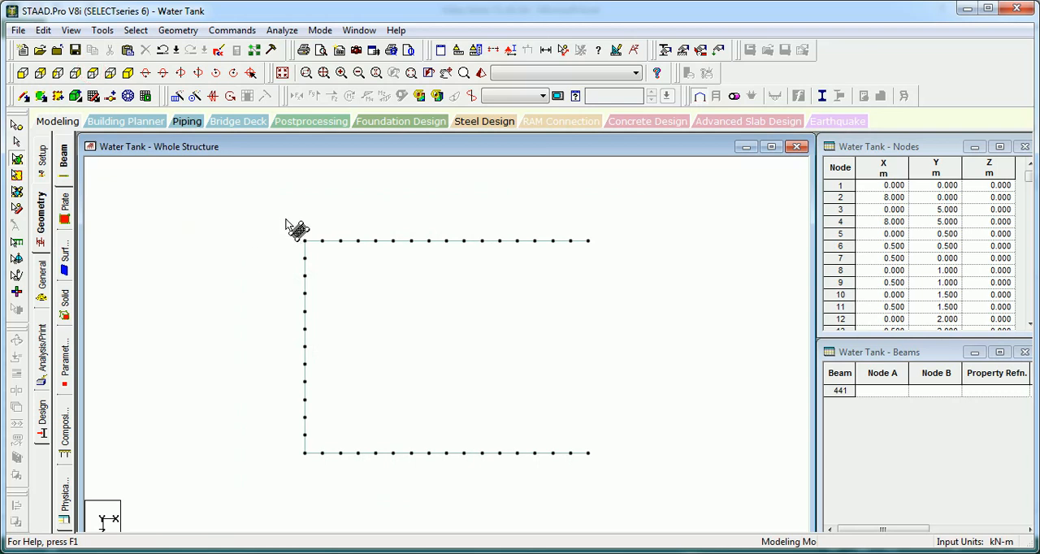
left_click_drag(286, 219, 310, 382)
left_click_drag(309, 465, 309, 468)
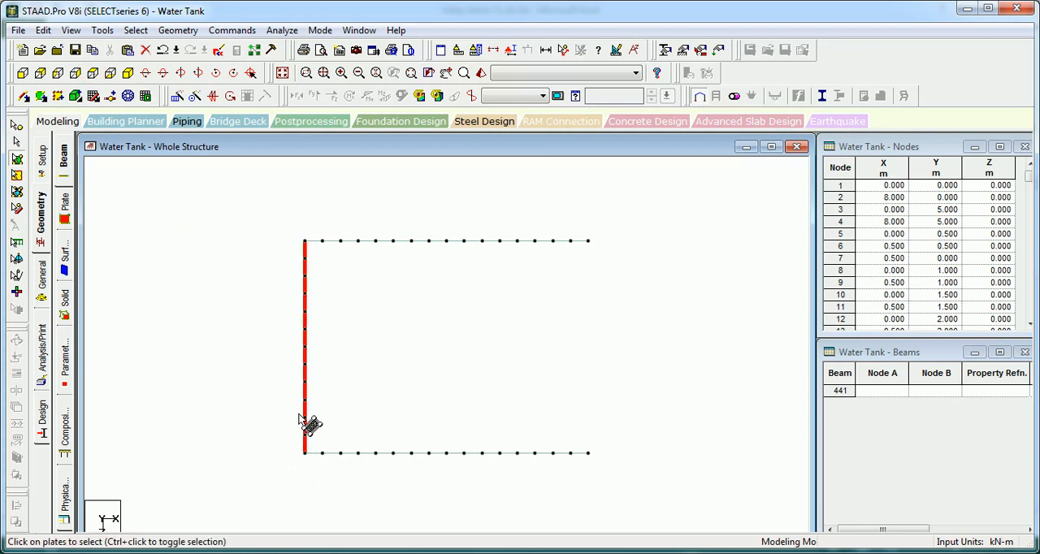
key("ctrl+v")
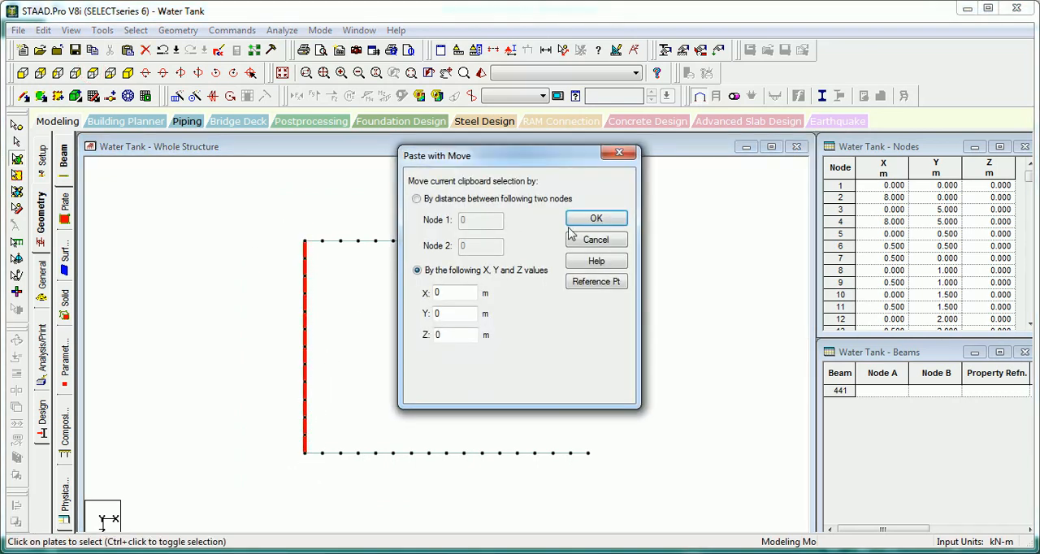
left_click(596, 282)
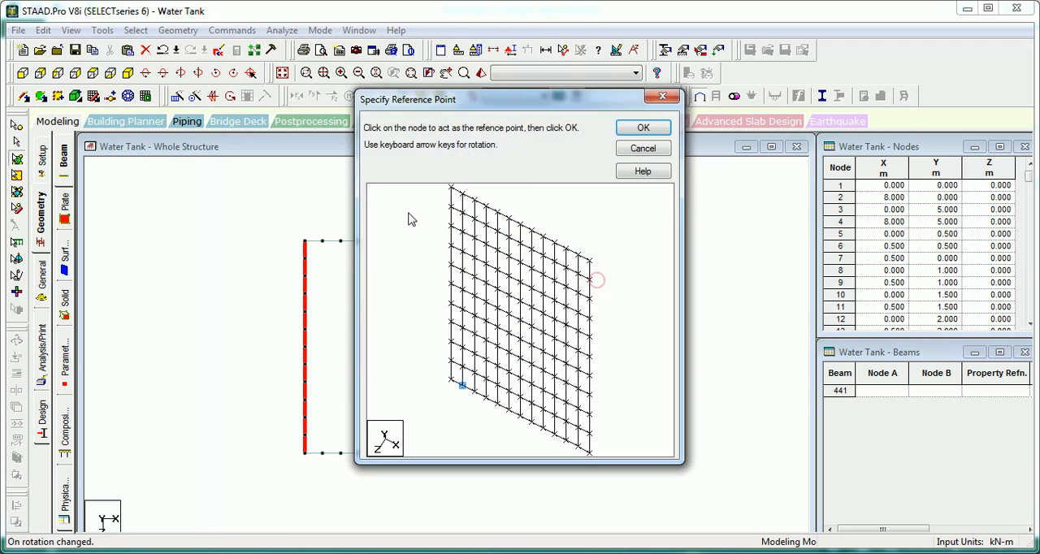
left_click(643, 128)
left_click(127, 73)
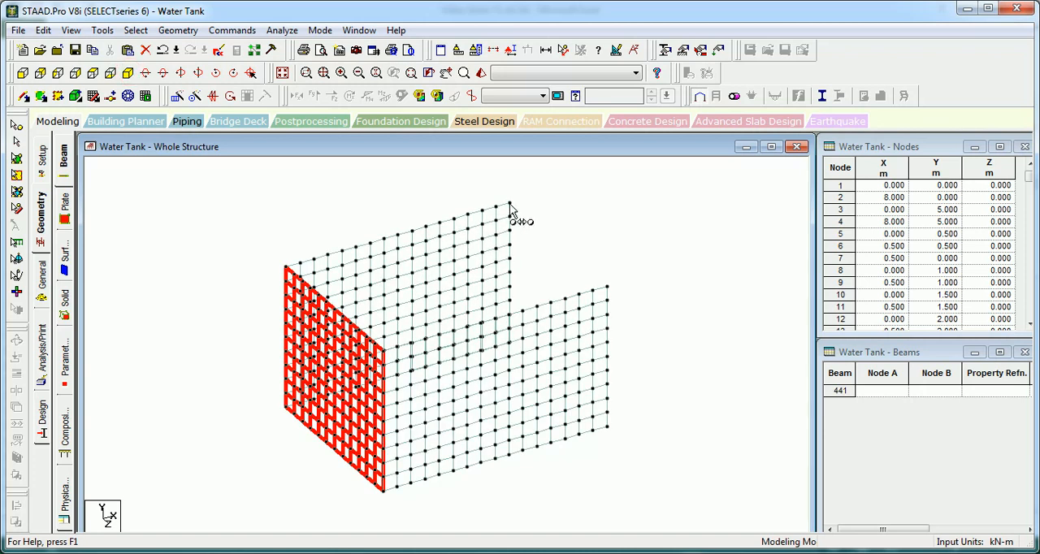
Step: Try pasting the wall copy at the free top corner of the front side wall, and undo the placement
left_click(609, 291)
left_click(604, 223)
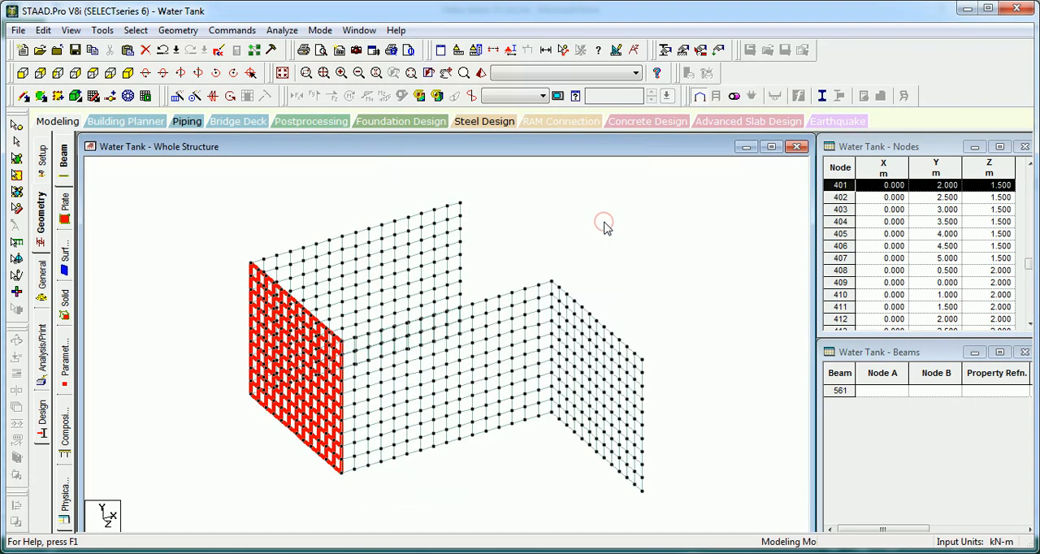
key("ctrl+z")
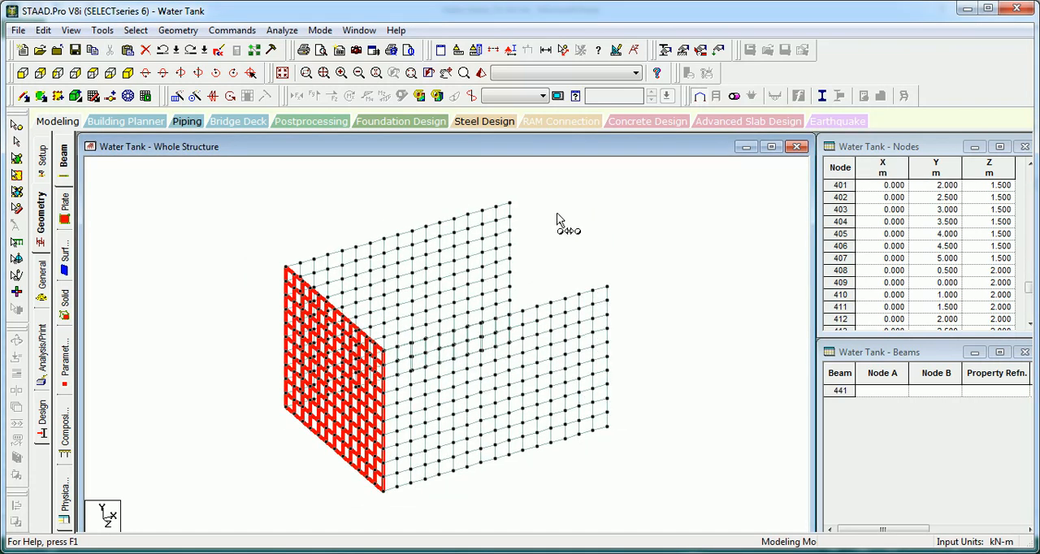
Step: Paste the end wall at the free top corner of the back side wall, moved 8, 0, 0 m in X, Y, Z, and clear the selection
left_click(513, 206)
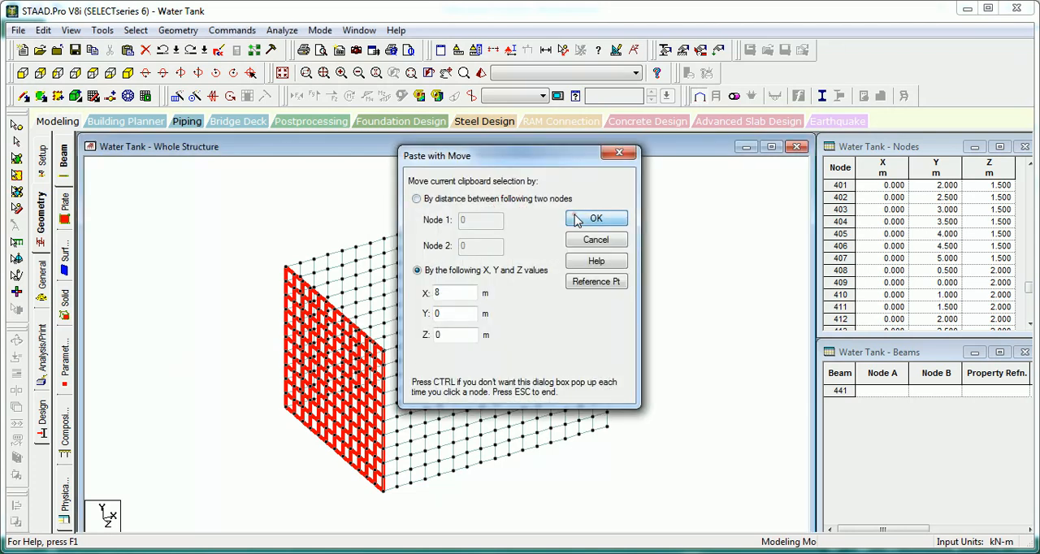
left_click(574, 216)
scroll(507, 244, "up", 2)
key("Up")
key("Up")
key("Up")
key("Up")
key("Up")
key("Up")
key("Up")
key("Up")
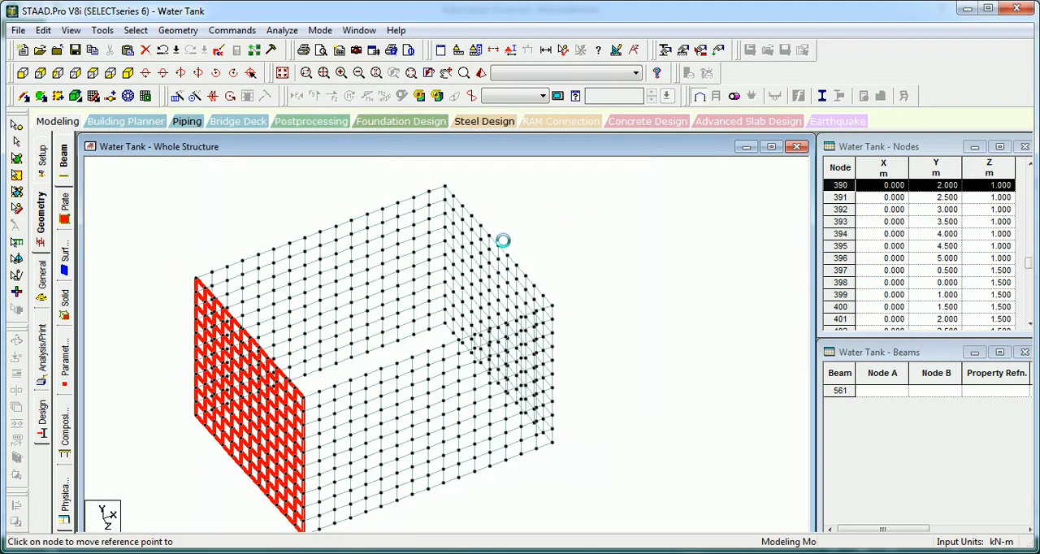
scroll(507, 244, "up", 2)
key("Up")
key("Up")
key("Up")
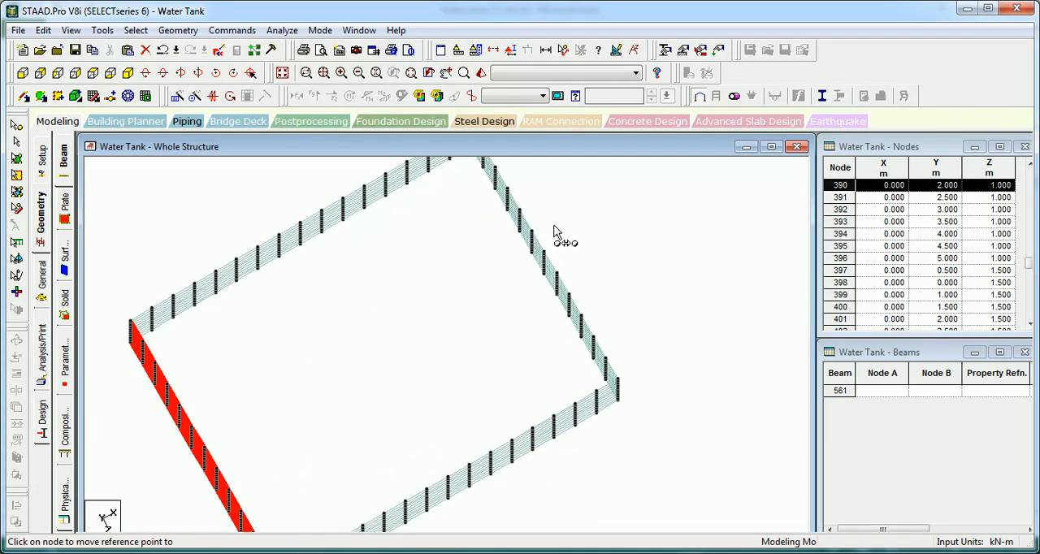
middle_click_drag(553, 225, 455, 308)
left_click(254, 226)
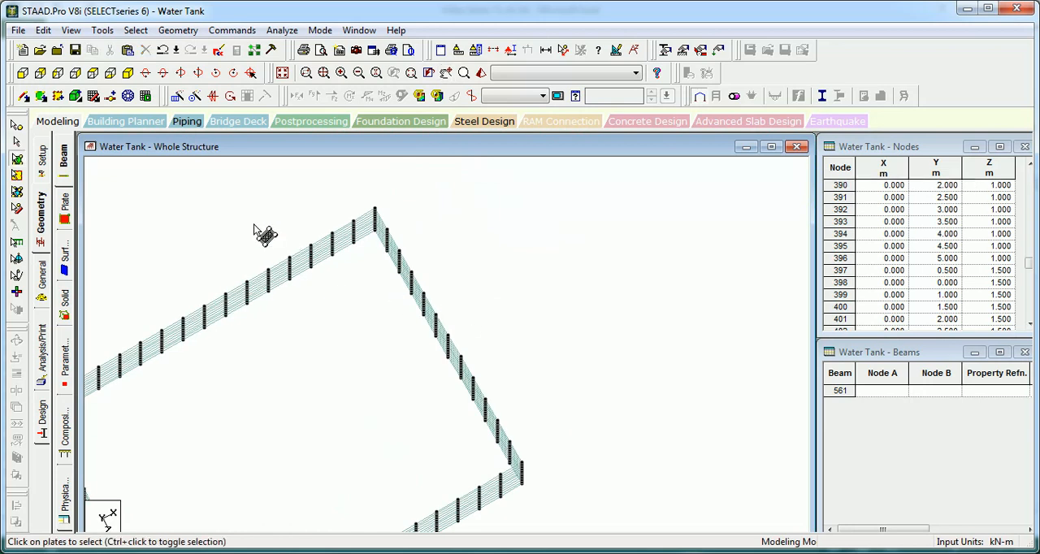
Step: Isolate the pasted end wall's plates in the view and display their local axes in front view
left_click(93, 72)
scroll(516, 205, "down", 3)
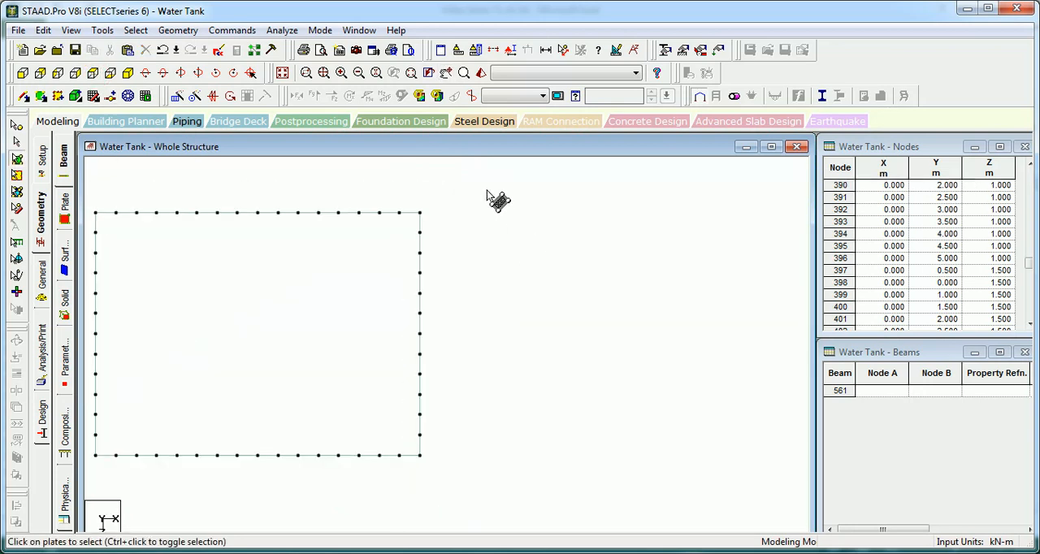
left_click_drag(430, 398, 414, 493)
key("alt")
key("v")
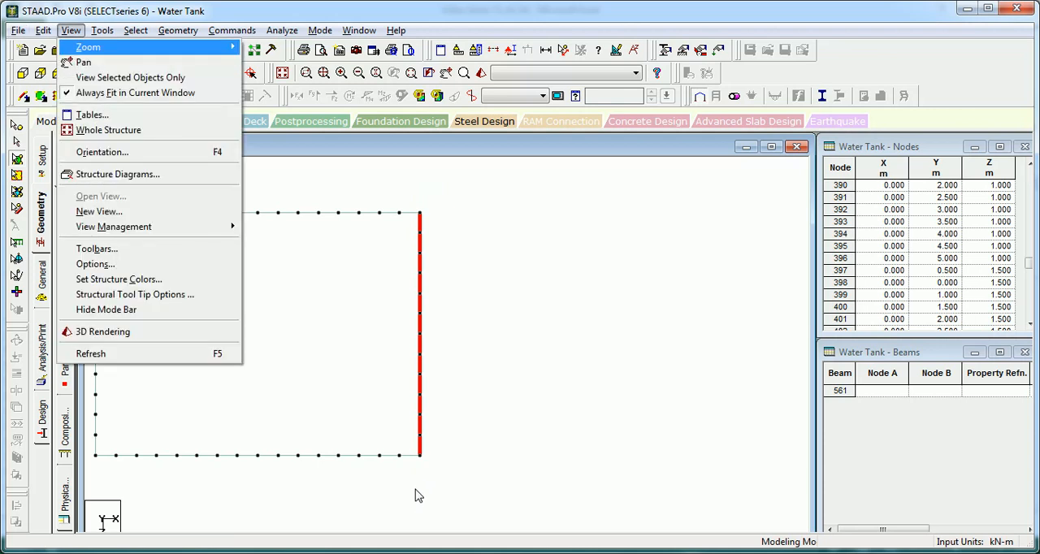
key("v")
left_click(130, 72)
left_click(210, 247)
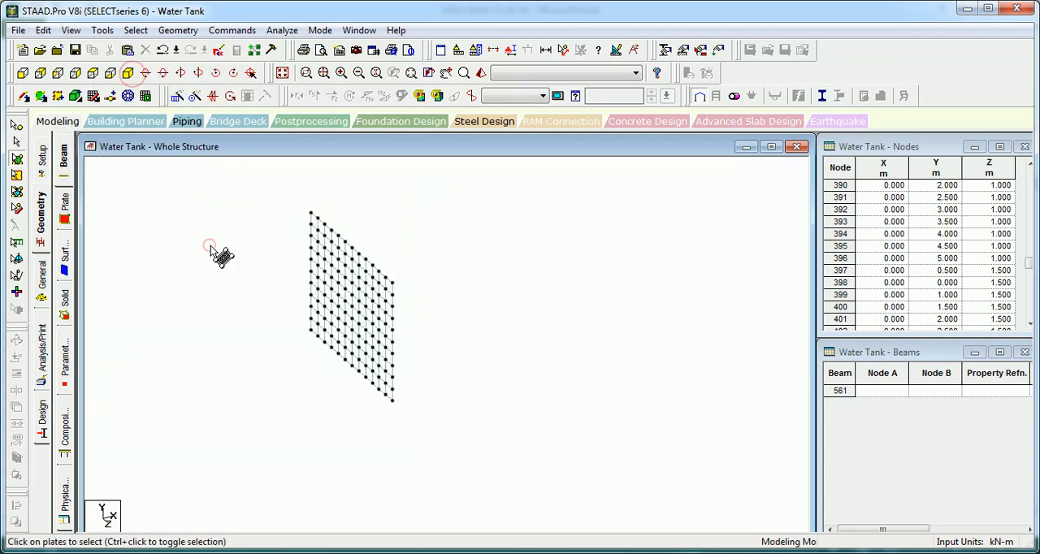
key("shift+t")
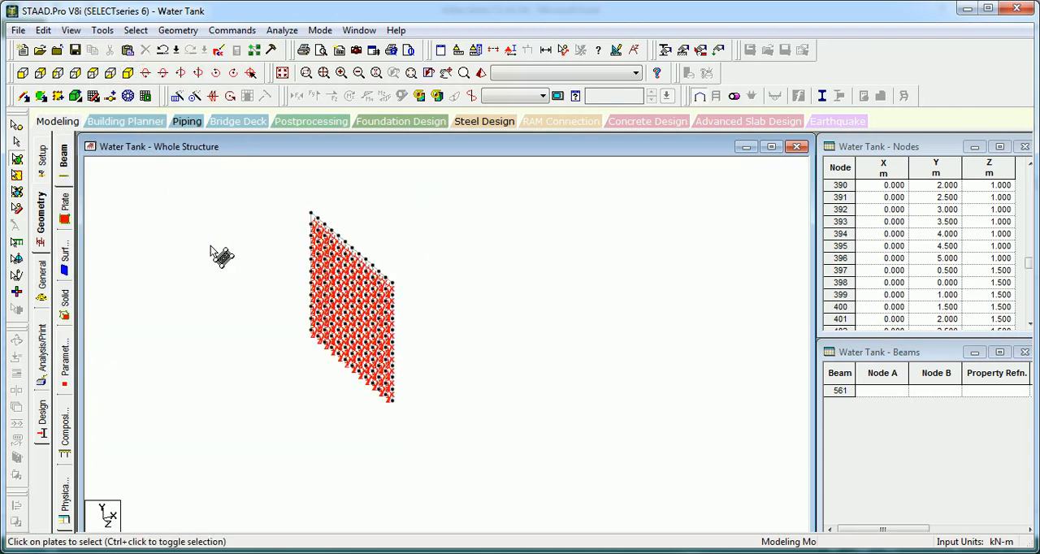
left_click(40, 73)
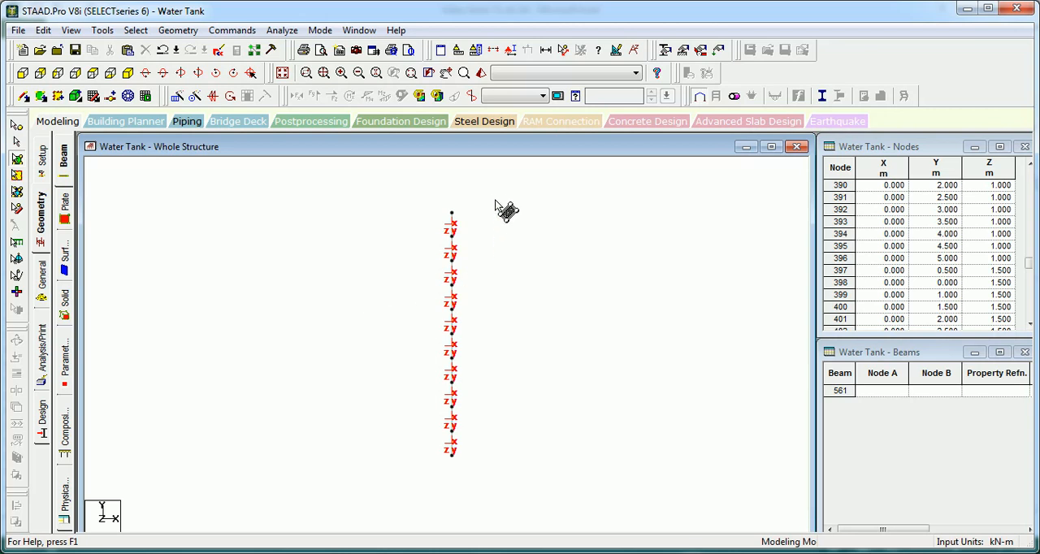
Step: Assign all plates of the isolated end wall the reference point 0, 0, 0 with local Z away from it
left_click_drag(488, 186, 411, 497)
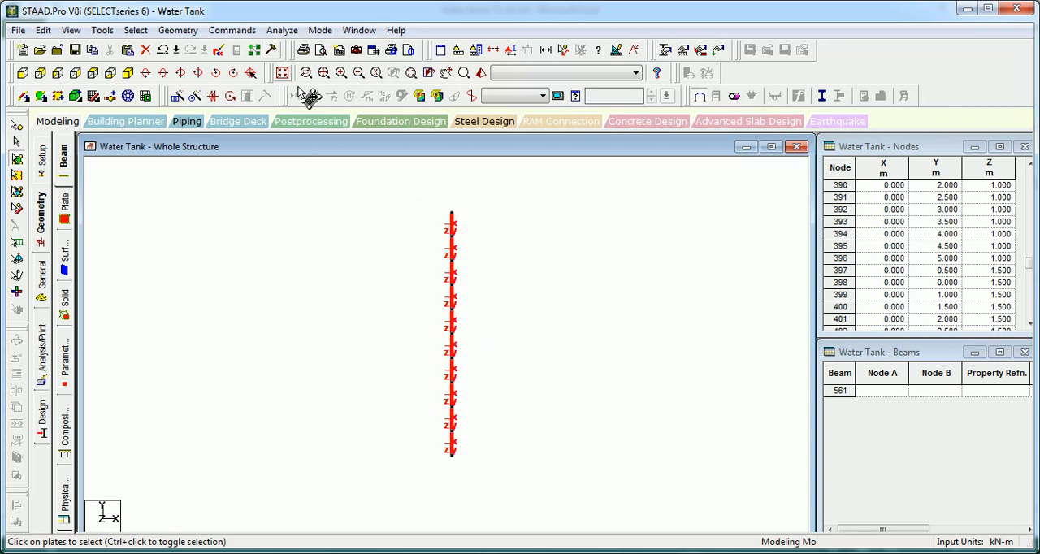
left_click(233, 31)
left_click(343, 114)
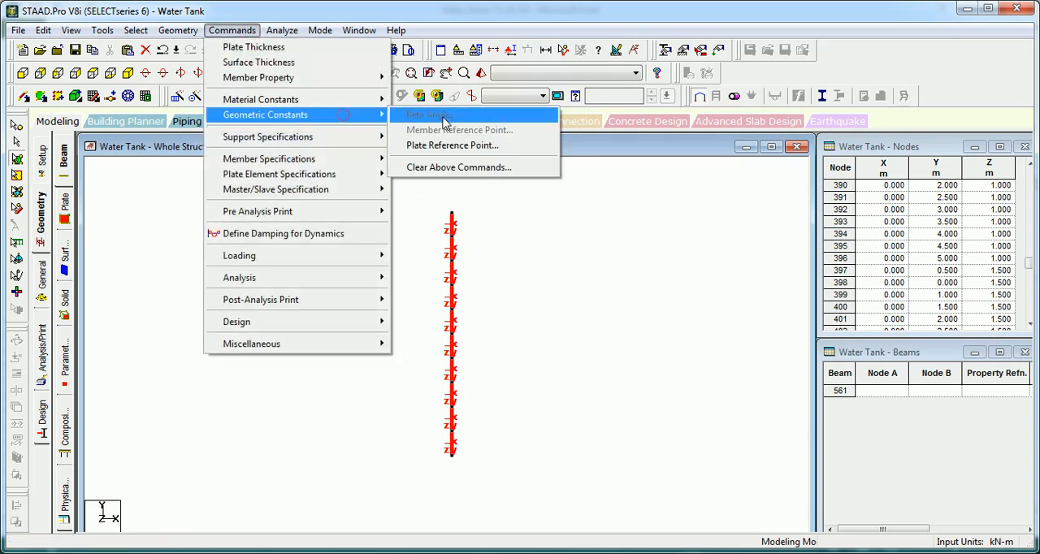
left_click(472, 145)
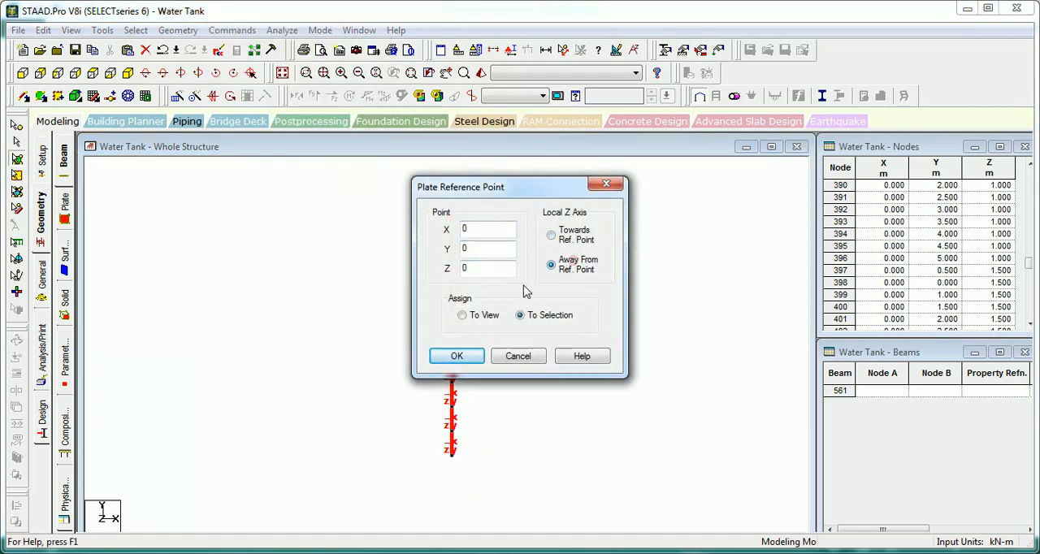
left_click(455, 356)
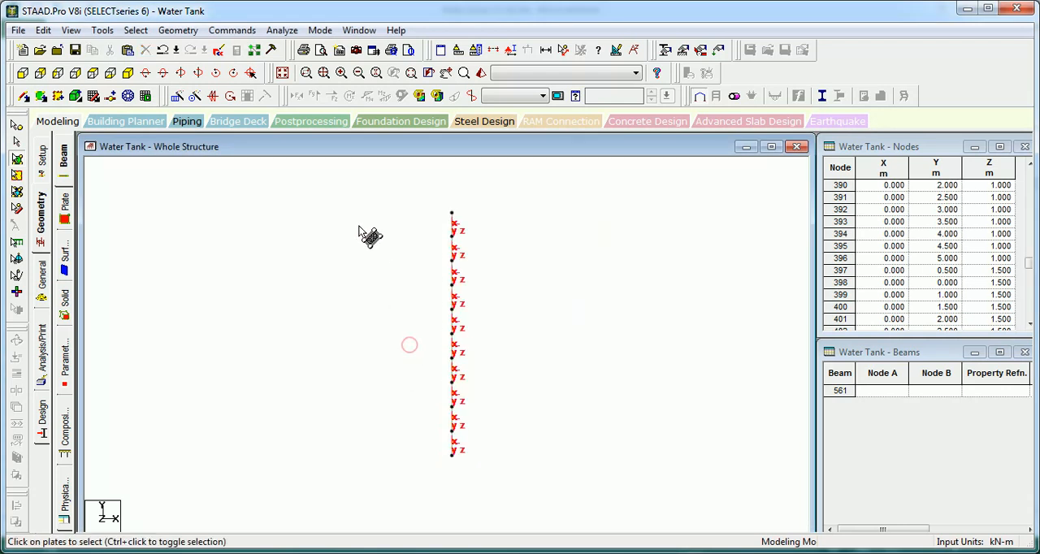
Step: Bring back the complete four-wall tank and hide the plates' local axes
left_click(282, 73)
left_click(242, 202)
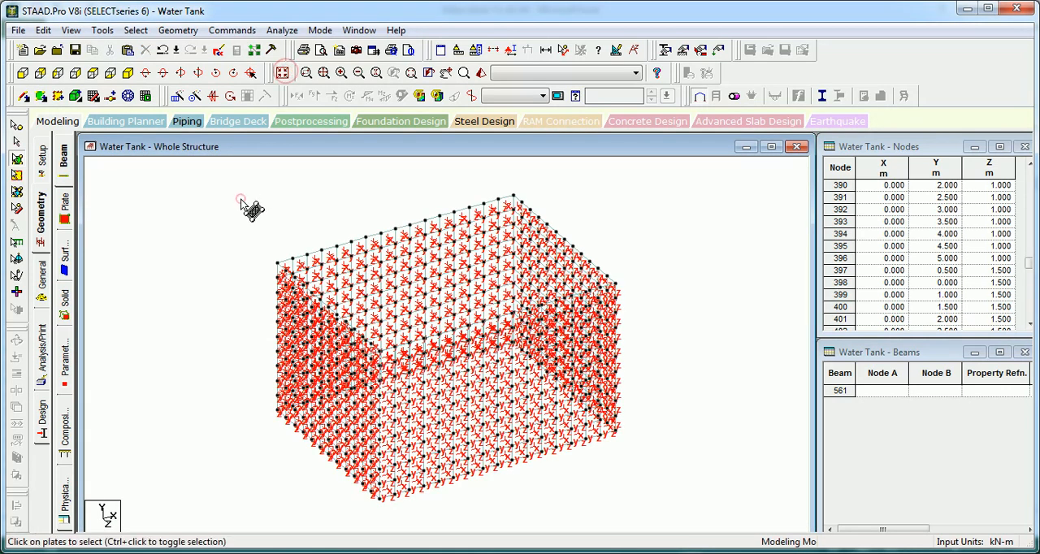
left_click(183, 183)
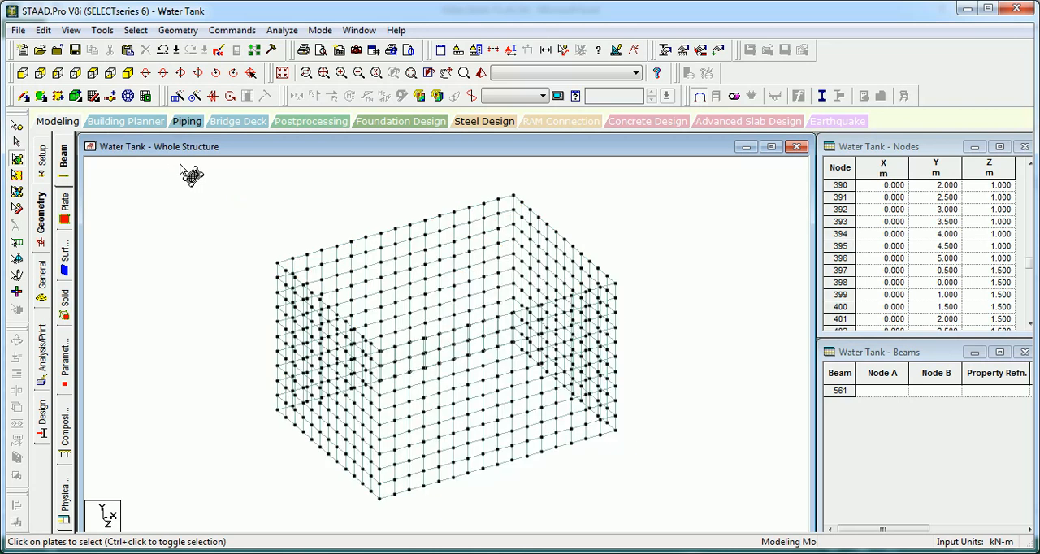
Step: Select the bottom row of nodes of the tank walls in front view and display only those nodes
left_click(22, 73)
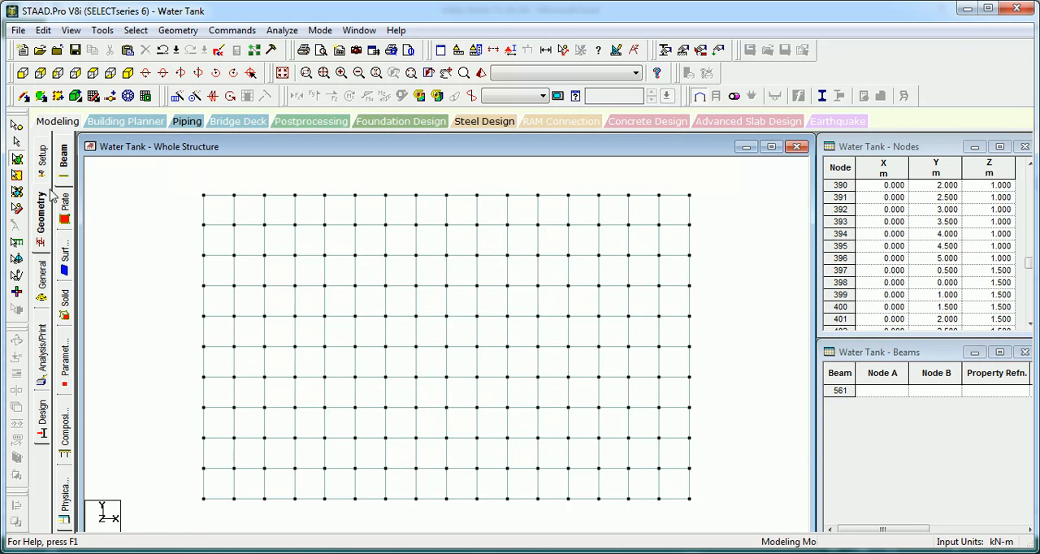
left_click(17, 126)
middle_click_drag(140, 253, 134, 154)
scroll(134, 159, "down", 1)
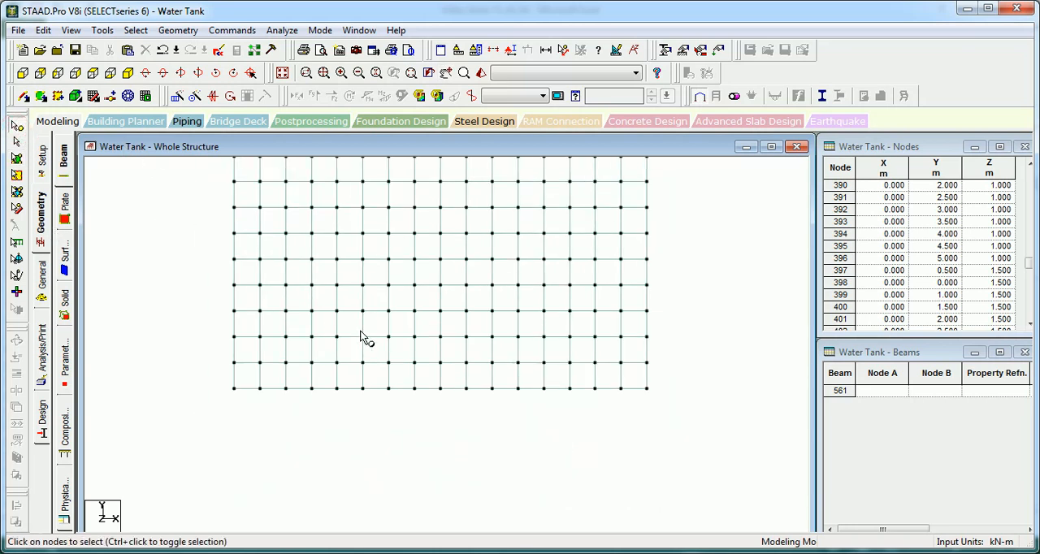
left_click_drag(222, 396, 194, 378)
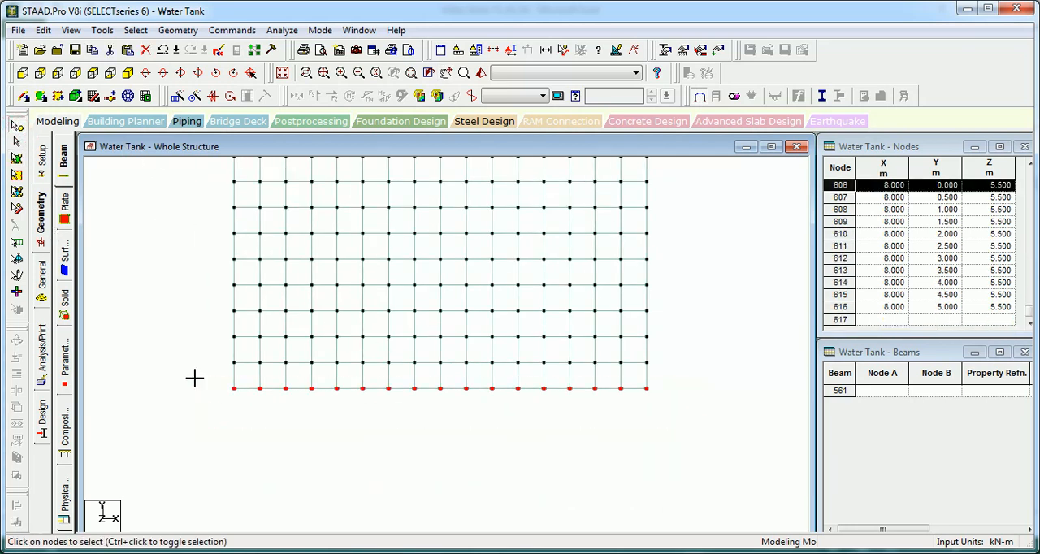
key("alt")
key("v")
key("v")
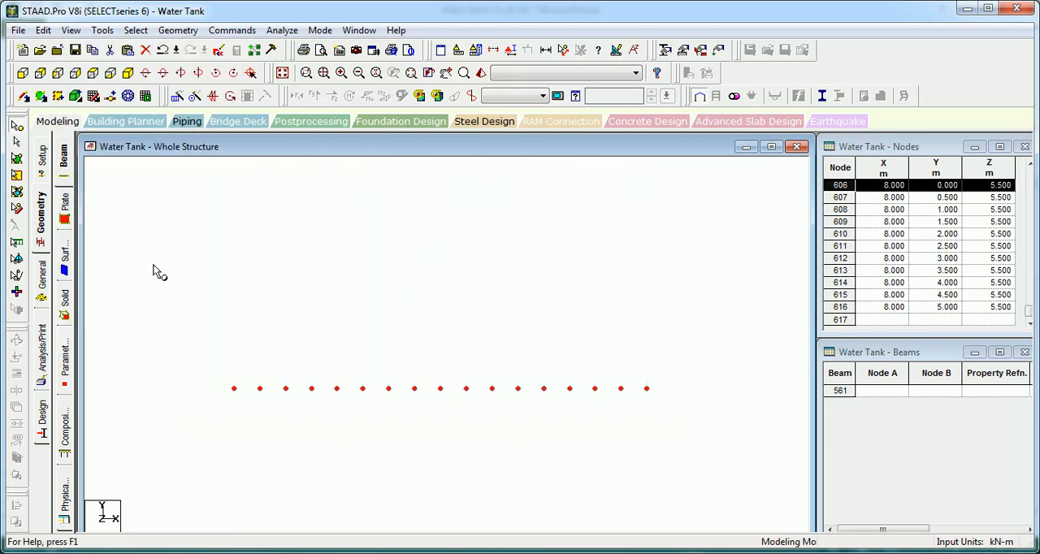
Step: In top view, outline the base slab for meshing through the four corner nodes of the displayed rectangle of wall-base nodes
left_click(106, 76)
left_click(209, 284)
middle_click_drag(209, 284, 362, 363)
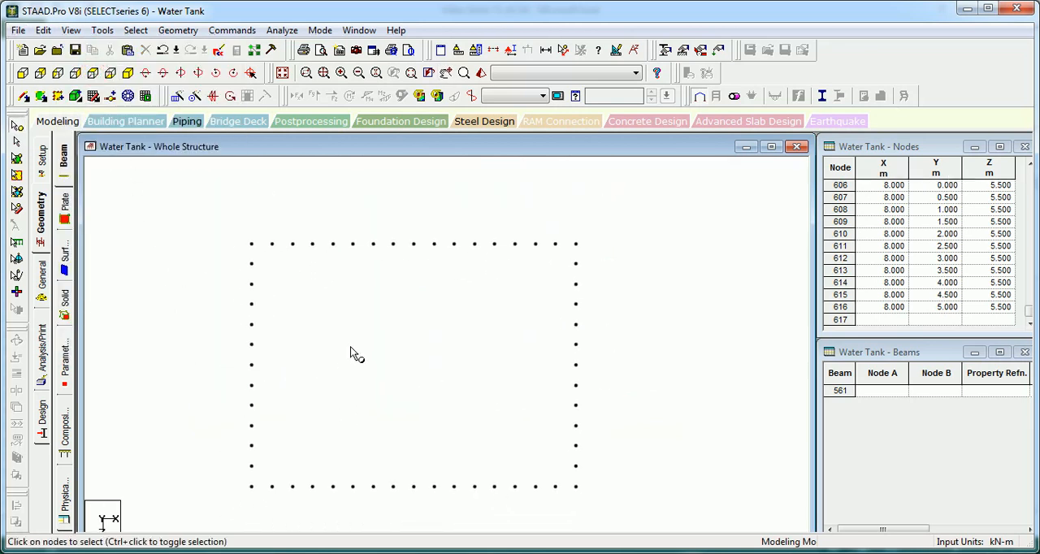
left_click(128, 96)
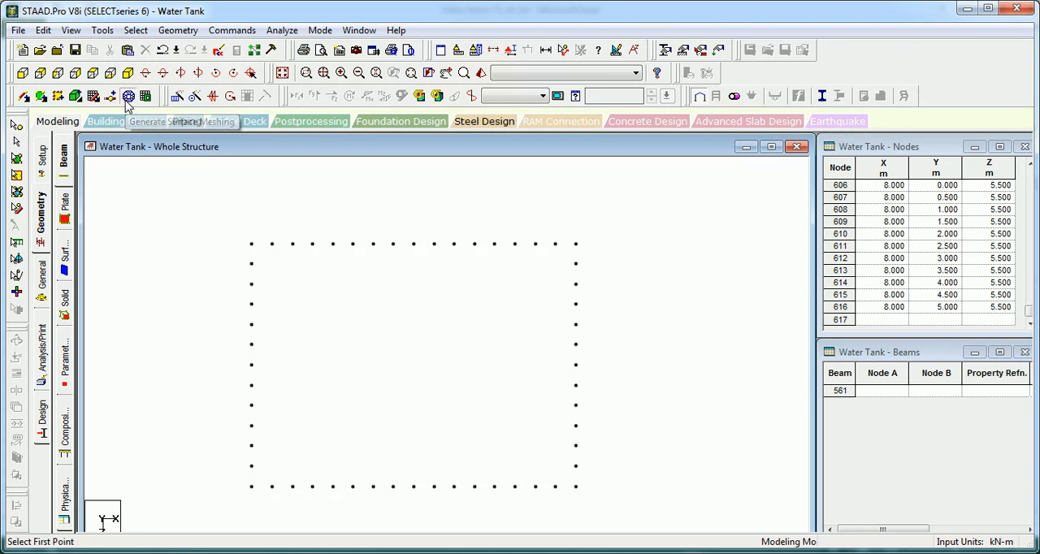
left_click(251, 244)
left_click(576, 244)
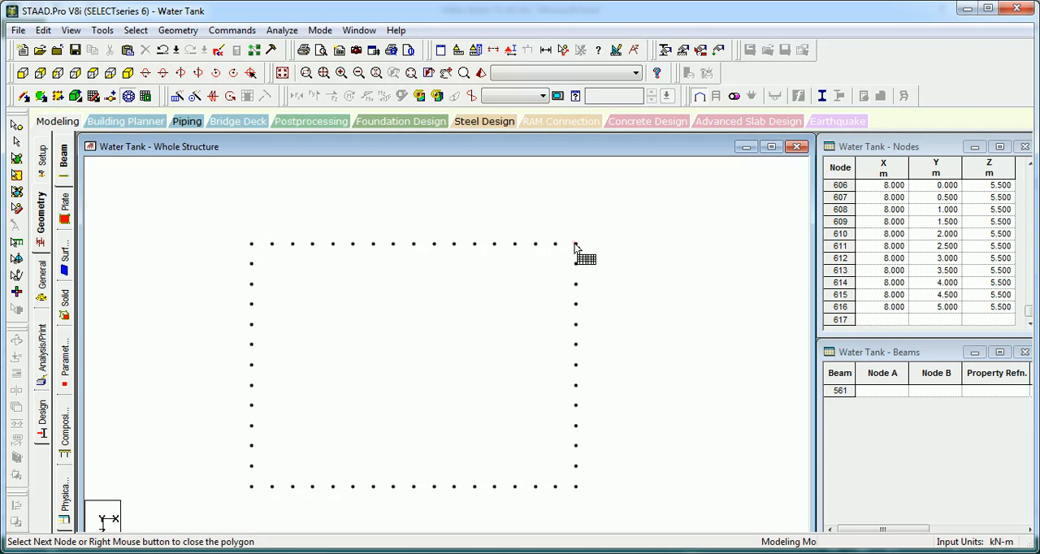
left_click(576, 487)
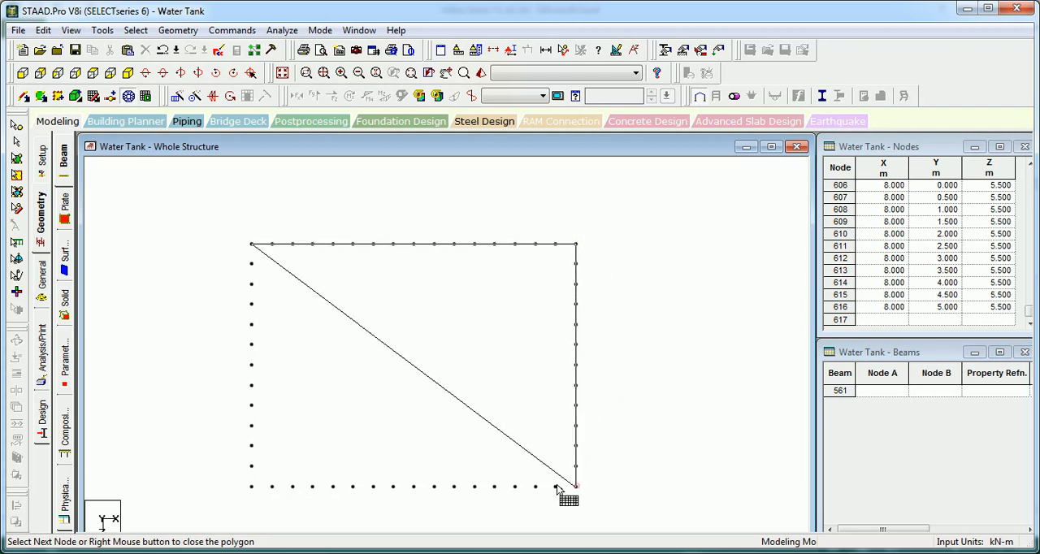
left_click(584, 319)
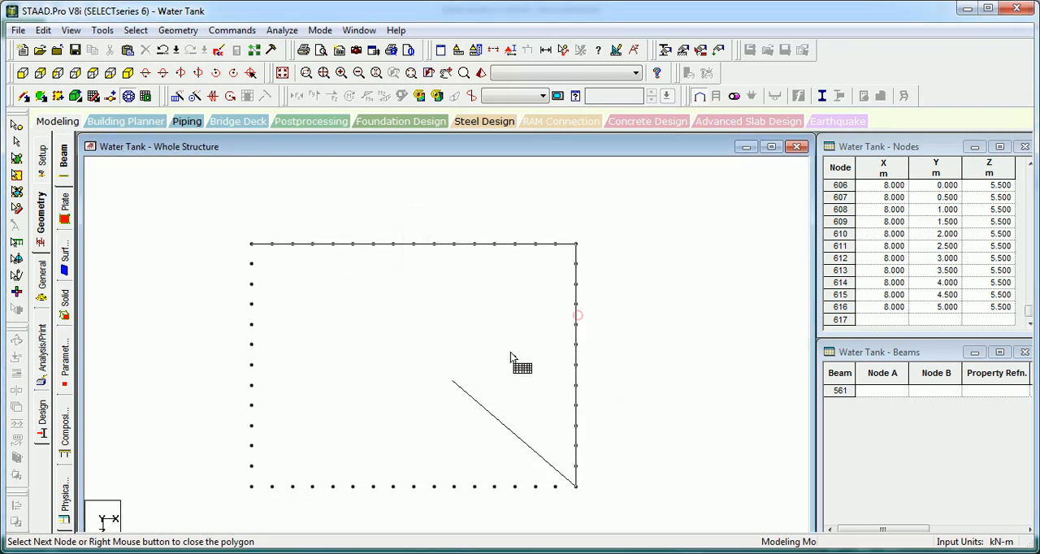
Step: Close the slab outline and generate a quadrilateral mesh with 16 divisions along the 8 m sides and 12 along the 6 m sides
left_click(252, 486)
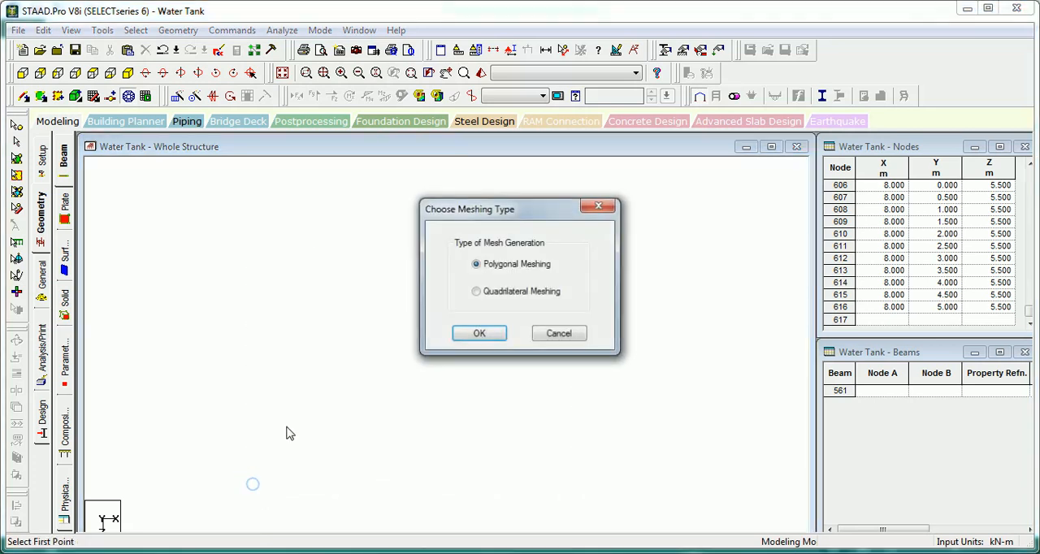
left_click(497, 335)
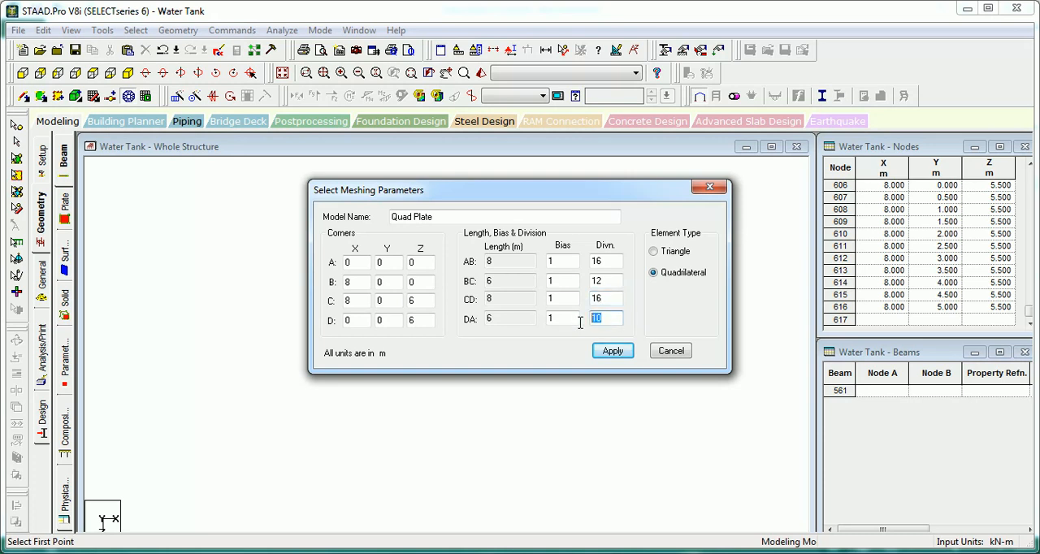
left_click(620, 353)
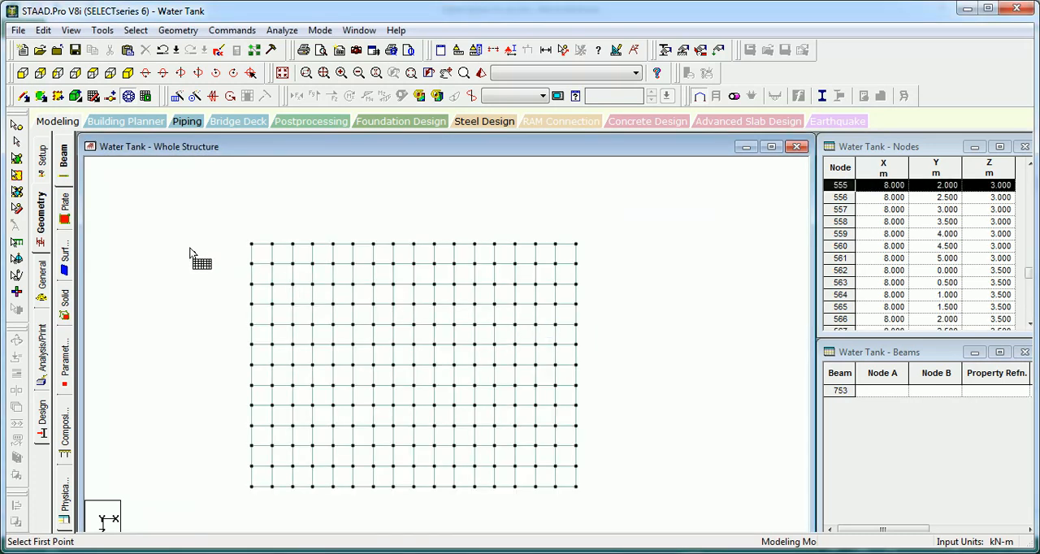
Step: Select the column of slab plates along the X = 8 m edge
left_click(17, 158)
left_click_drag(624, 210, 558, 513)
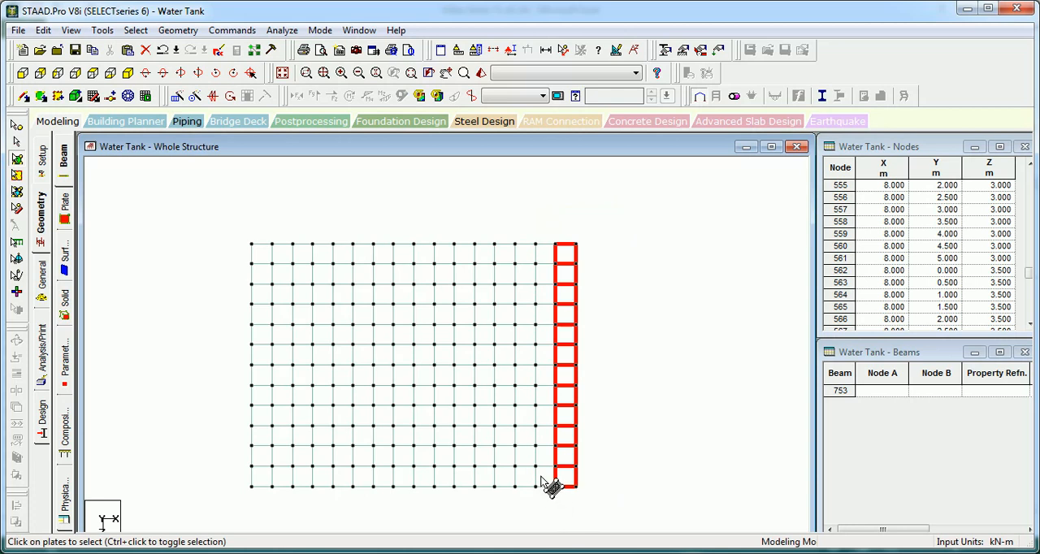
key("ctrl+v")
left_click(598, 281)
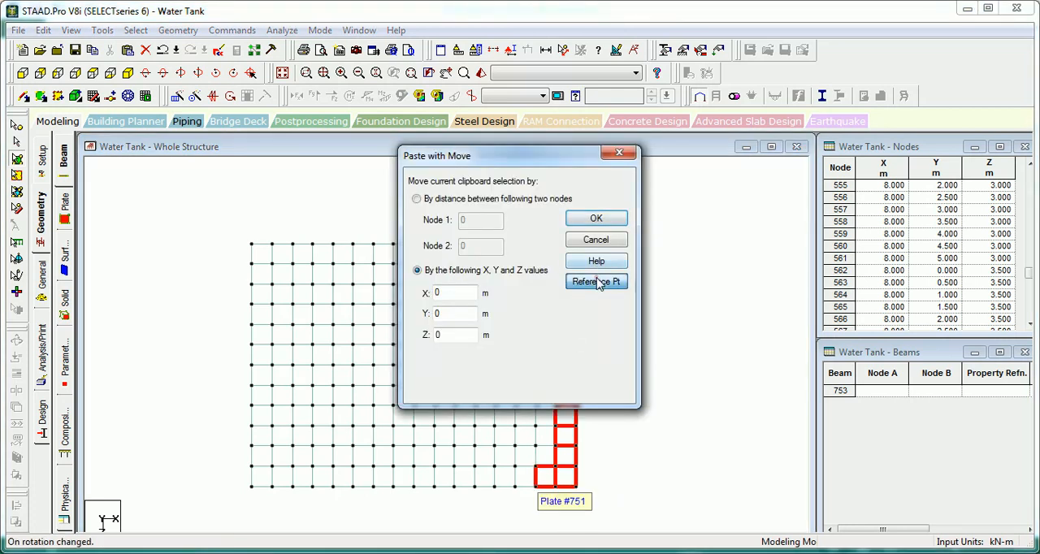
left_click(642, 150)
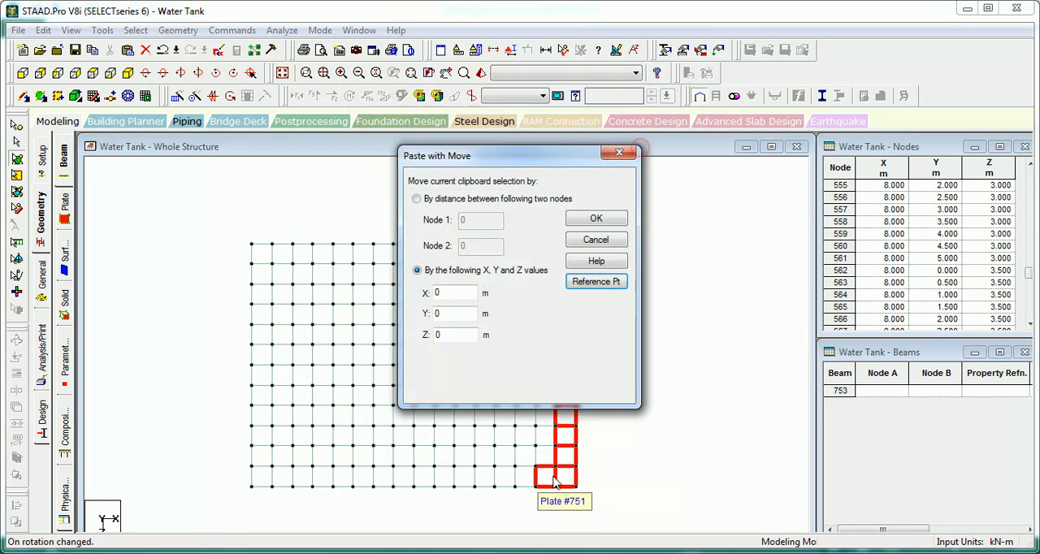
left_click(606, 240)
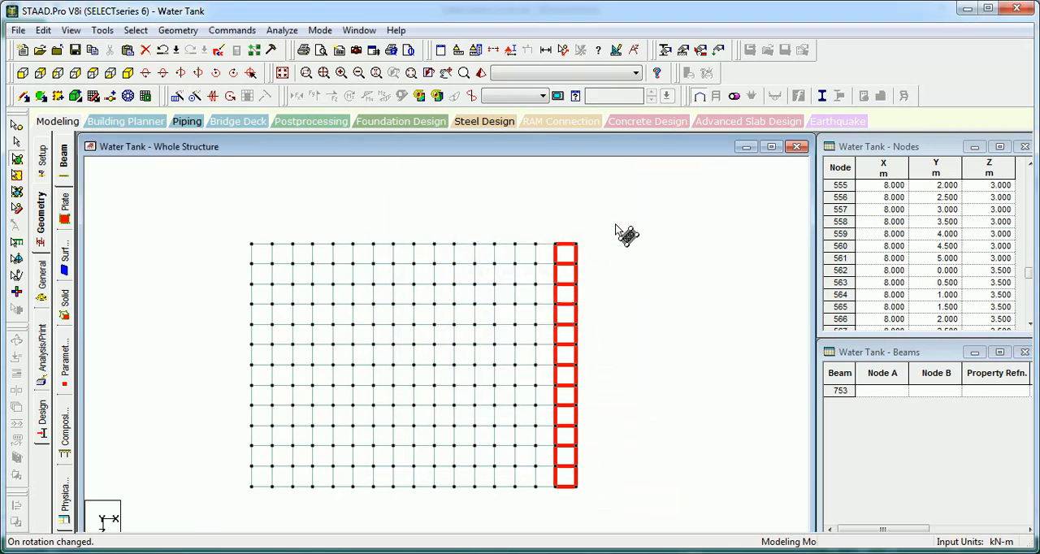
Step: Paste a copy of the slab's plate column at X = 8 m one plate width outward, placing its reference node on the slab corner
left_click_drag(615, 224, 563, 550)
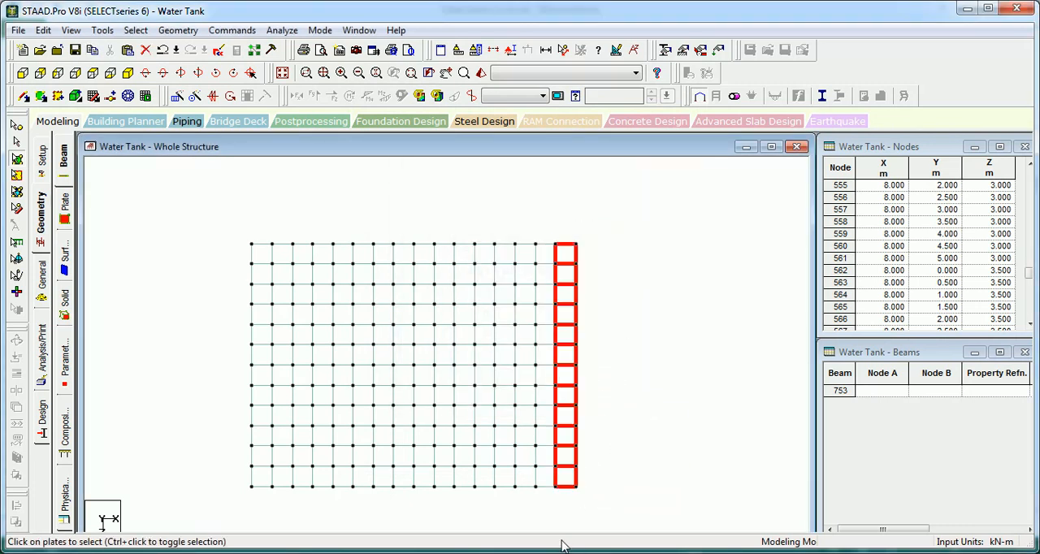
key("ctrl+v")
left_click(591, 277)
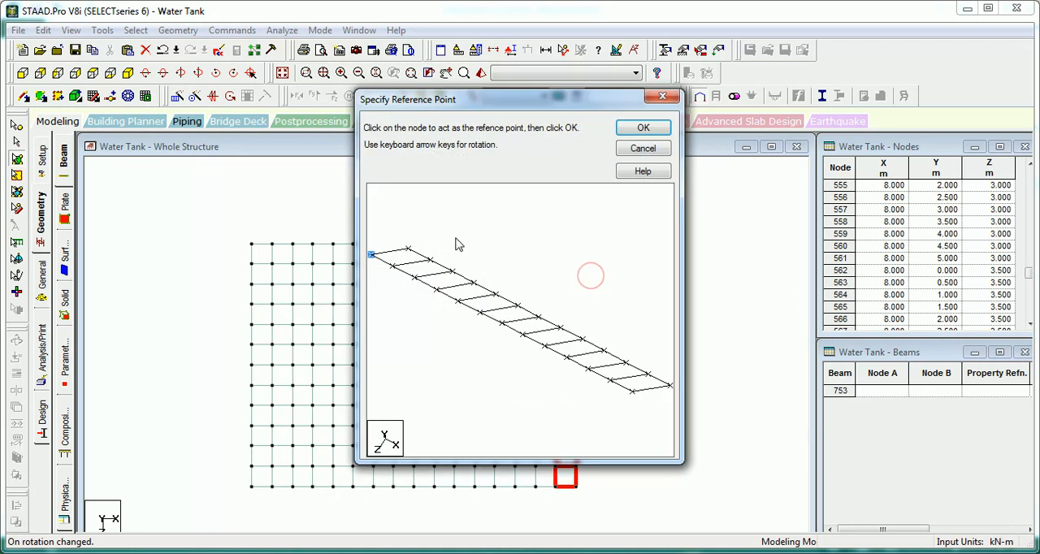
left_click(638, 130)
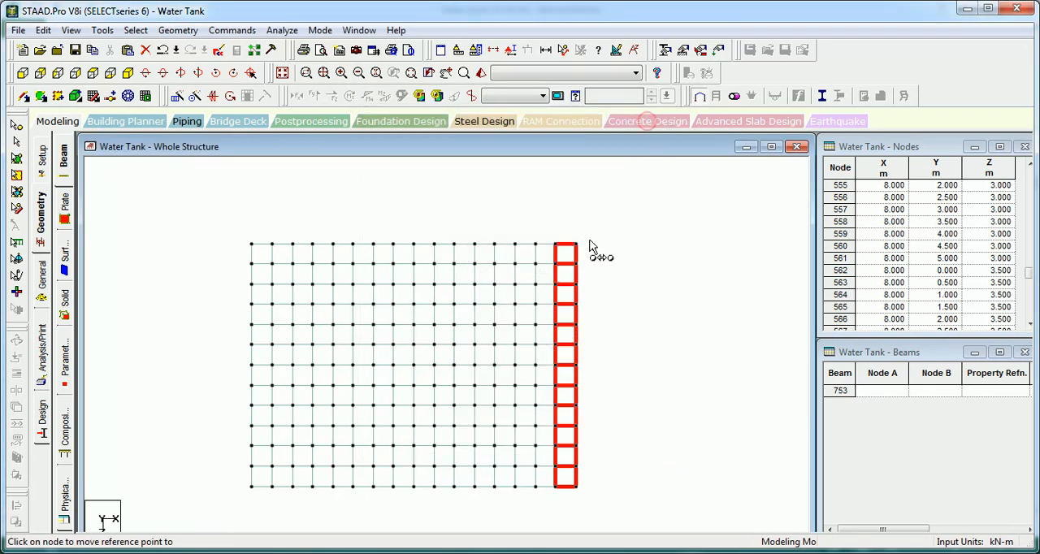
left_click(575, 242)
left_click(598, 219)
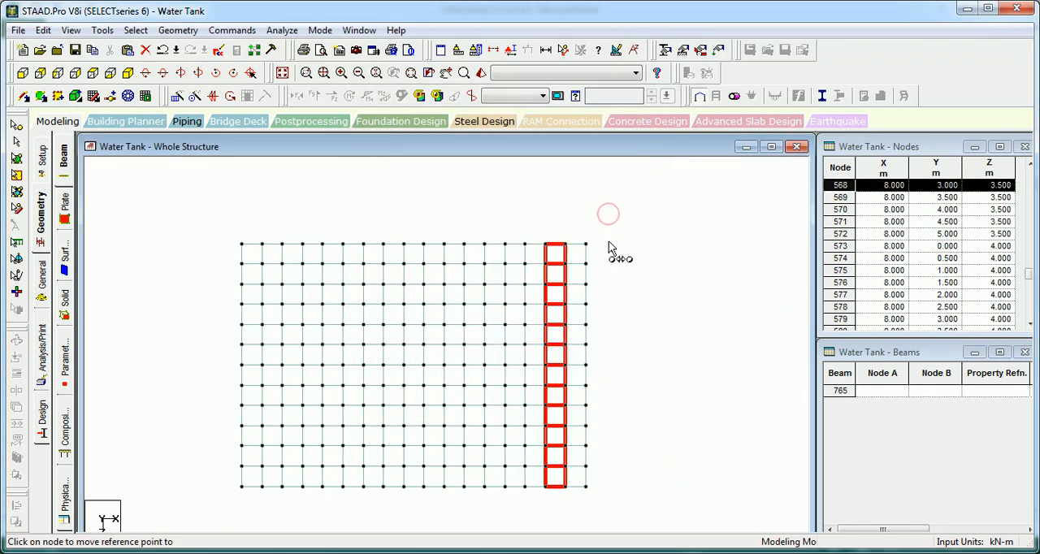
Step: Copy the slab's plate column along the X = 0 edge and paste it outward with an X offset of -0.5 m
left_click_drag(258, 222, 150, 518)
key("ctrl+c")
key("ctrl+v")
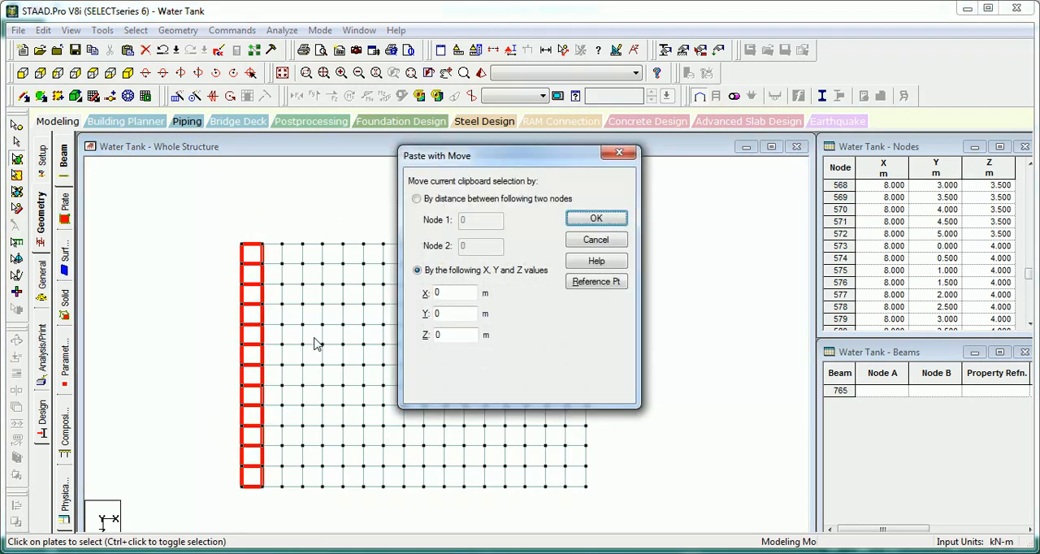
left_click(602, 282)
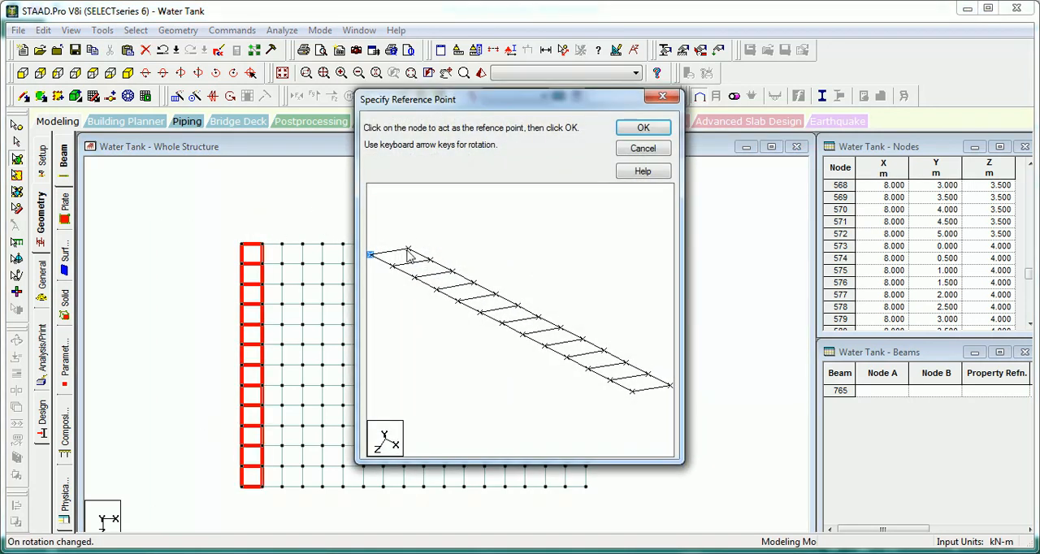
left_click(643, 128)
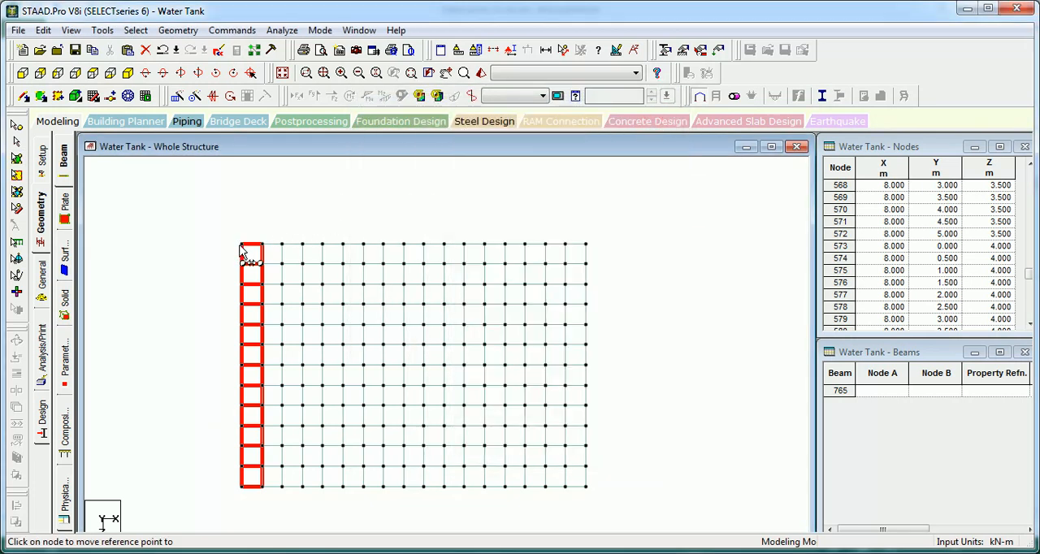
left_click(242, 246)
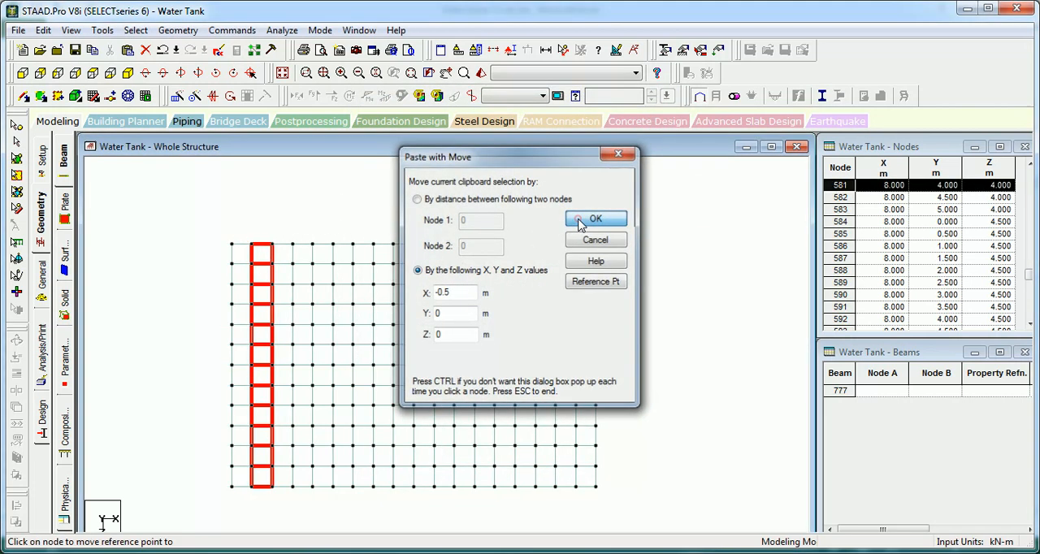
left_click(578, 219)
left_click(556, 222)
Step: Copy the slab's full row of plates along the Z = 0 edge and paste it one plate width outward by reference point
left_click_drag(647, 217, 198, 262)
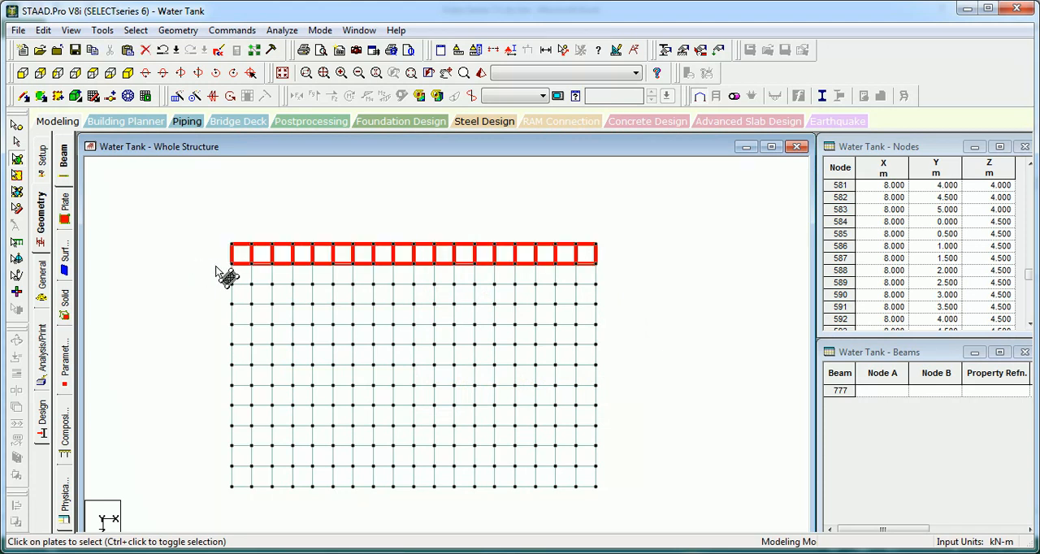
left_click(216, 265)
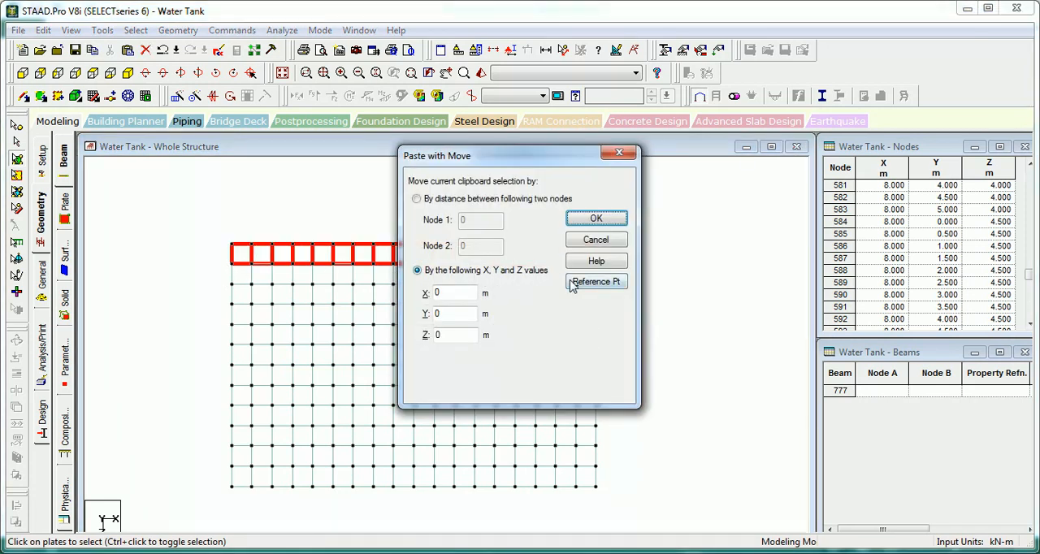
left_click(596, 282)
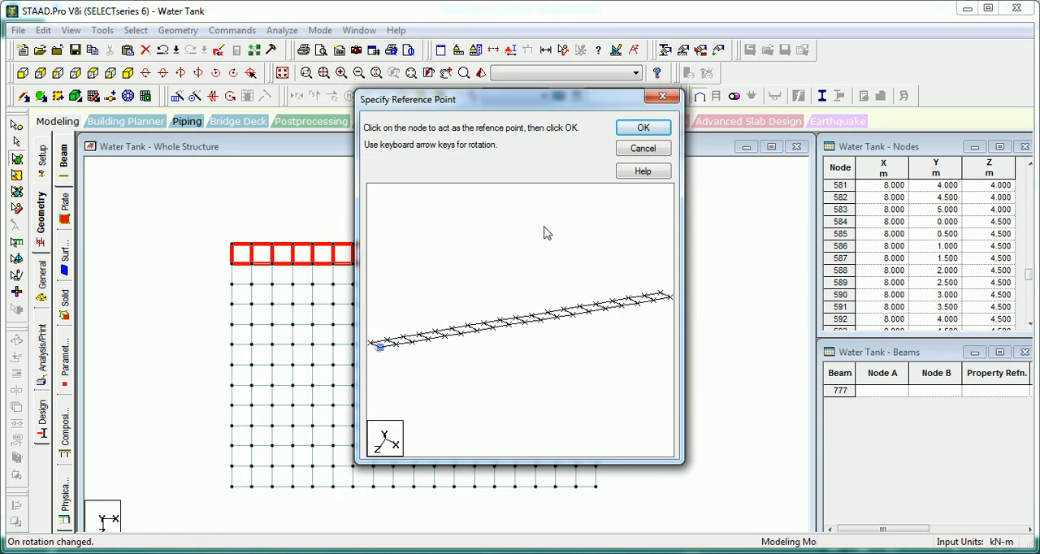
left_click(643, 127)
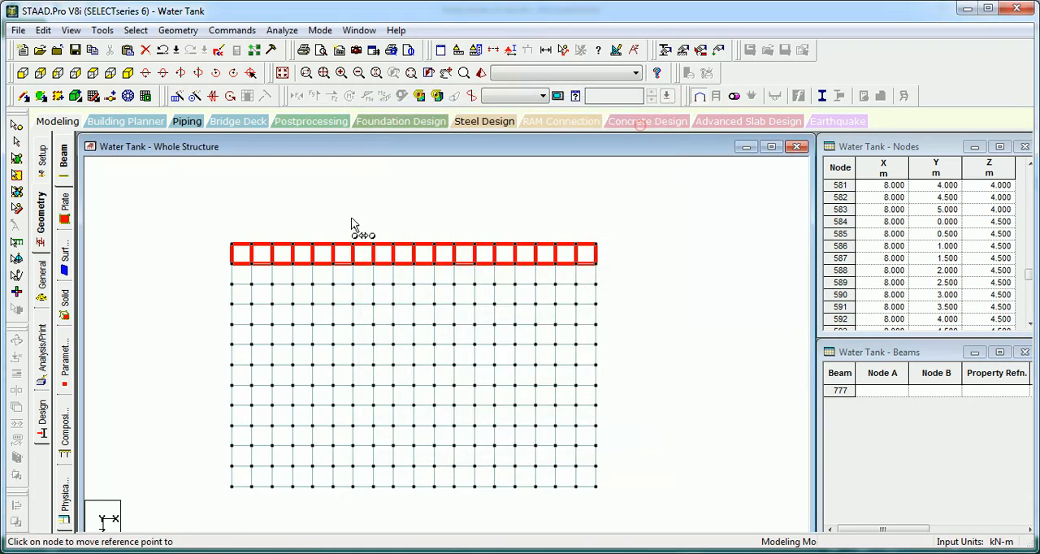
left_click(232, 244)
left_click(591, 218)
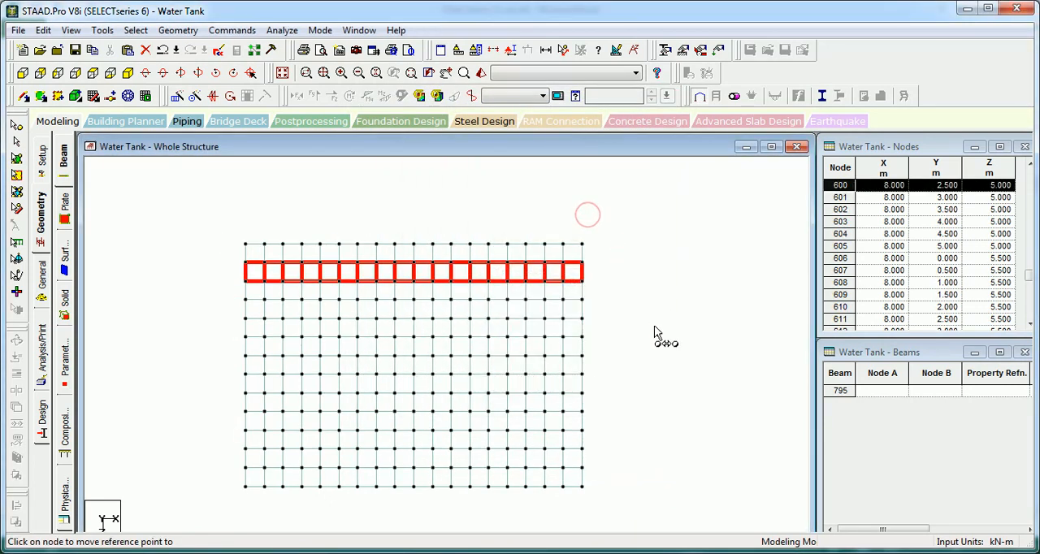
left_click(635, 271)
Step: Copy the slab's full row of plates along the Z = 6 m edge and paste it one plate width outward, using a rear end node as reference
left_click_drag(597, 450, 203, 411)
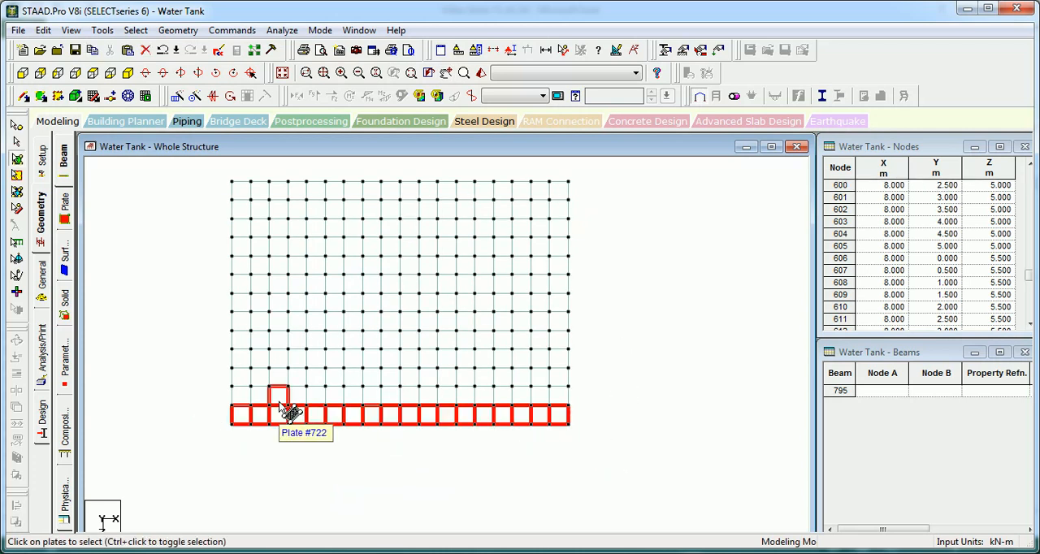
key("ctrl+v")
left_click(601, 282)
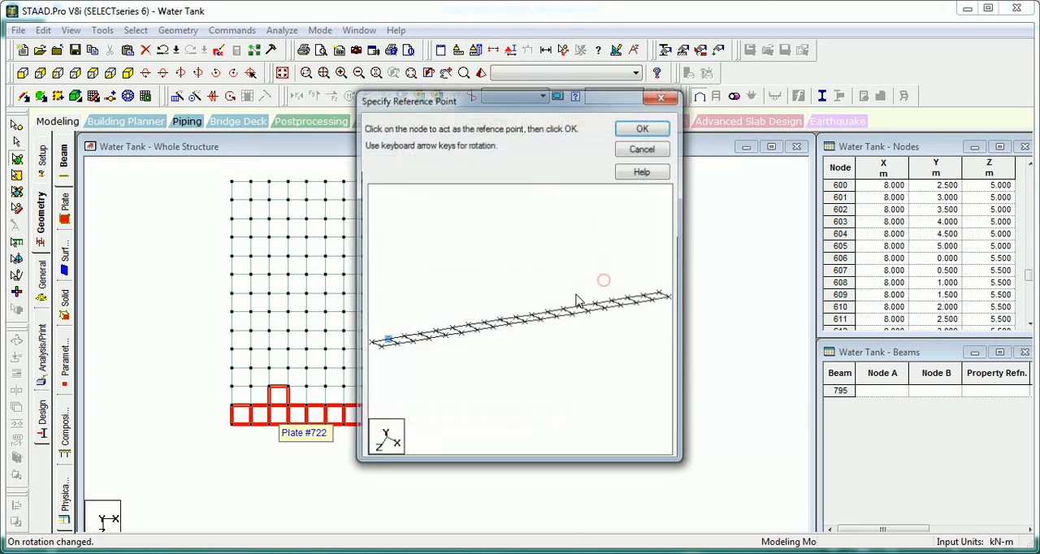
left_click(370, 343)
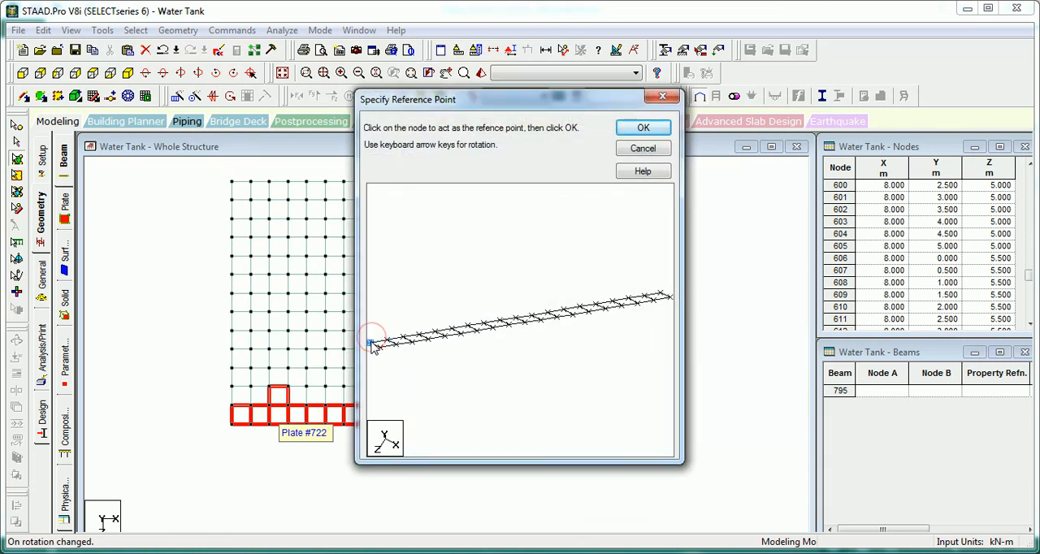
left_click(643, 128)
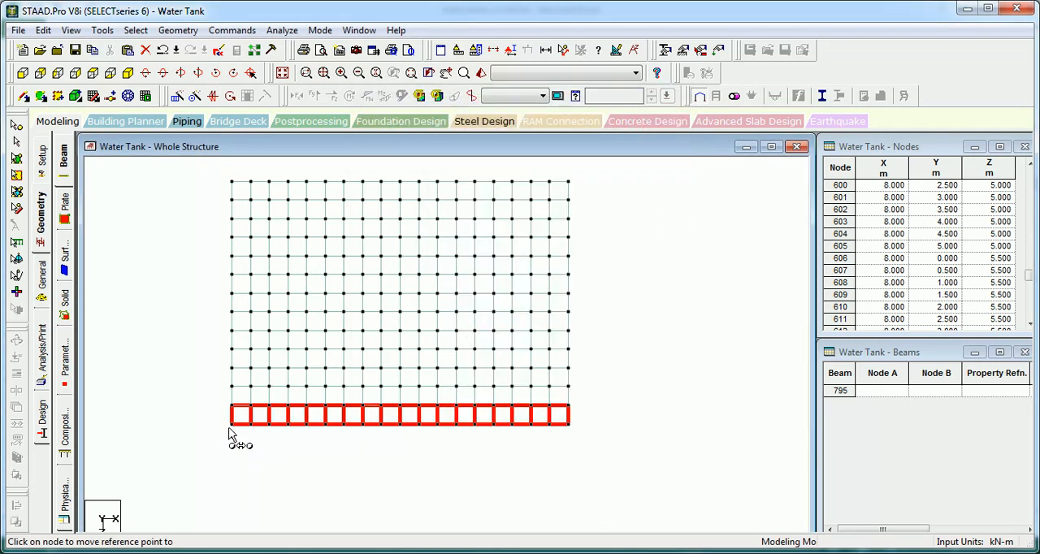
left_click(232, 425)
left_click(589, 215)
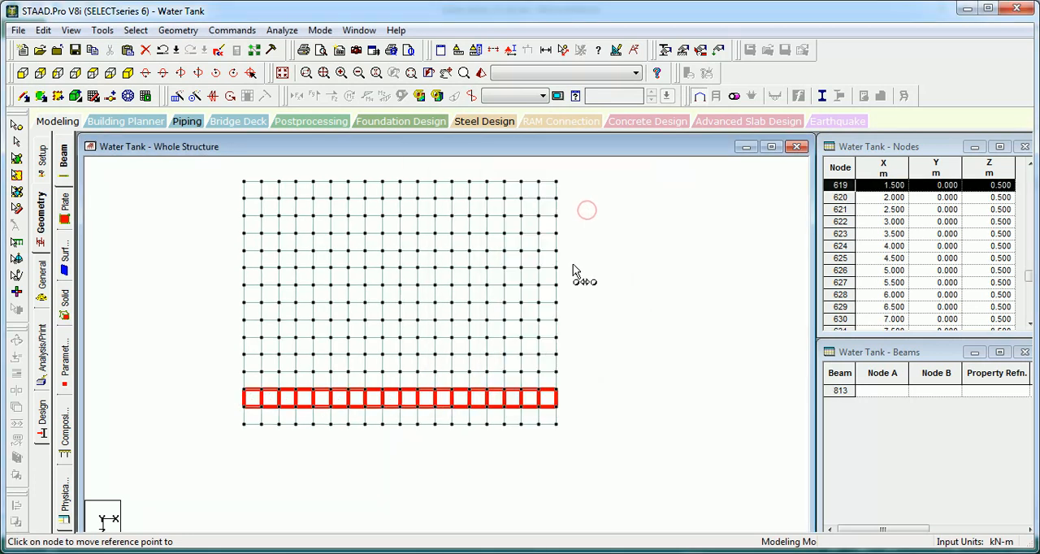
Step: Display the whole tank in isometric view and clear the plate selection
left_click(193, 221)
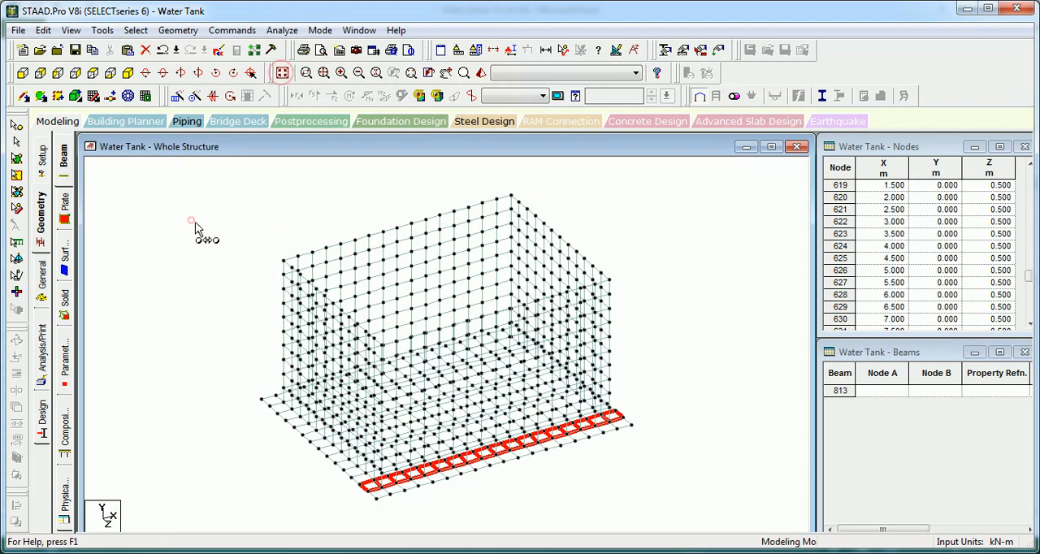
scroll(210, 244, "up", 1)
left_click(203, 238)
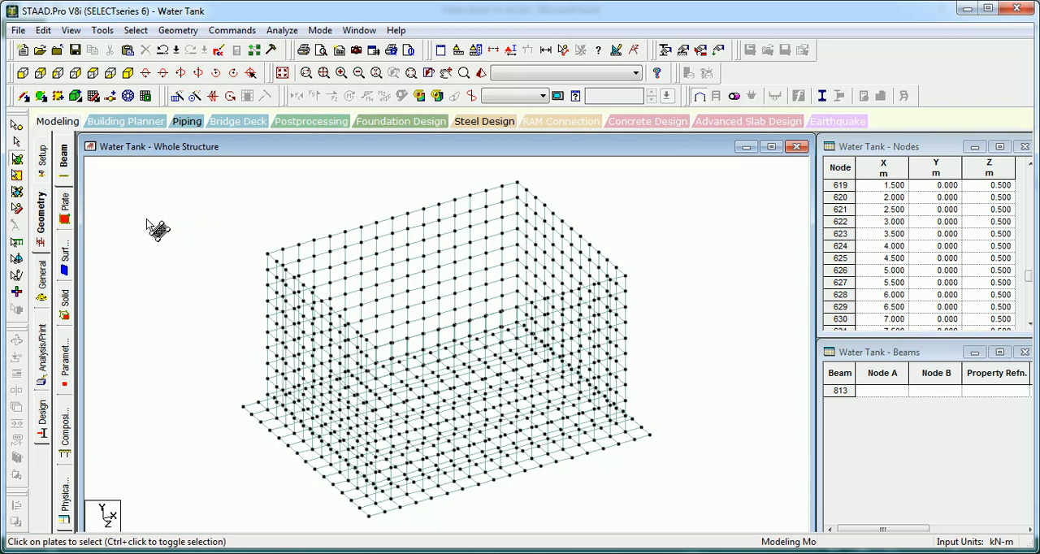
Step: Open the property assignments for the whole structure and check the available section shape definitions
left_click(46, 279)
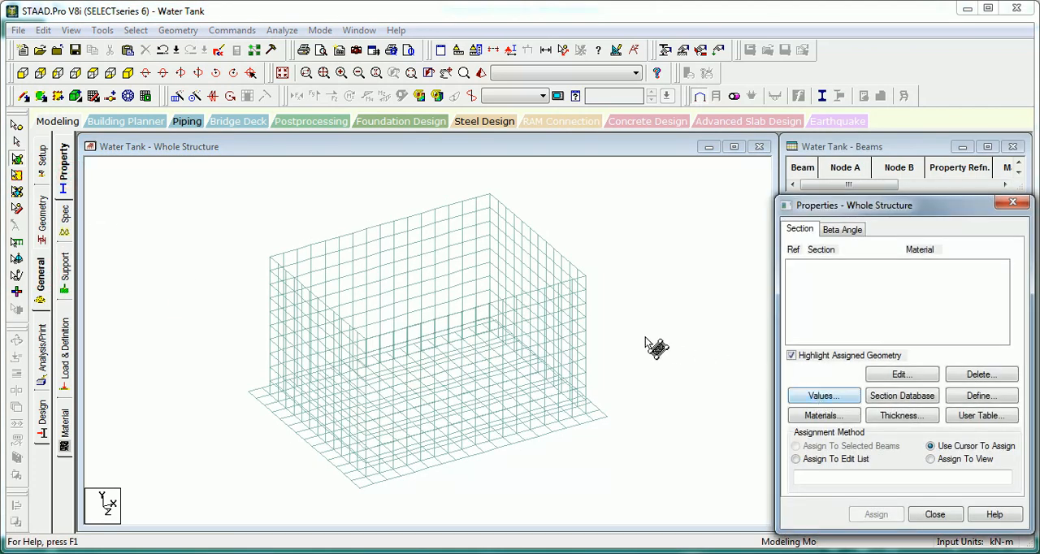
left_click(992, 396)
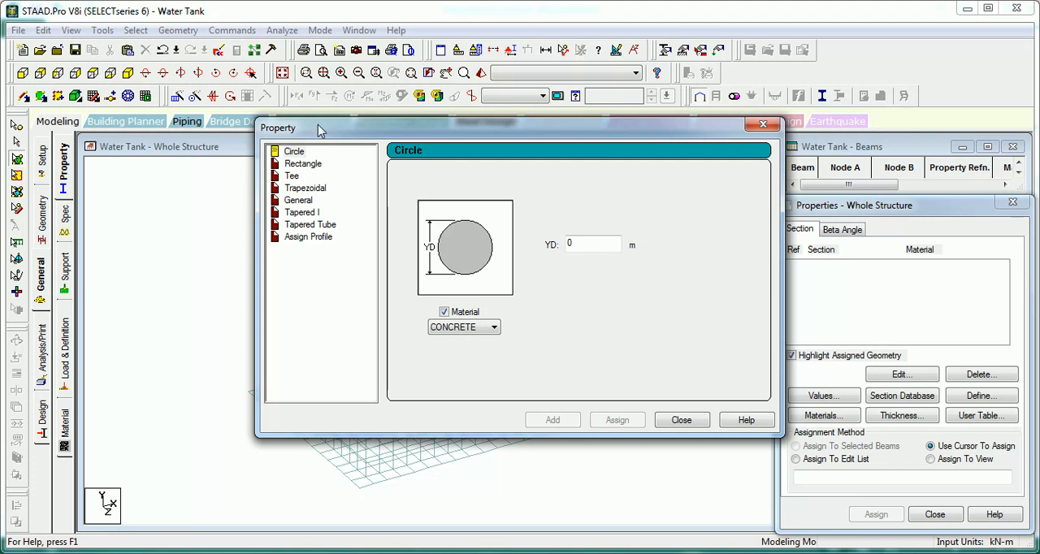
left_click(678, 419)
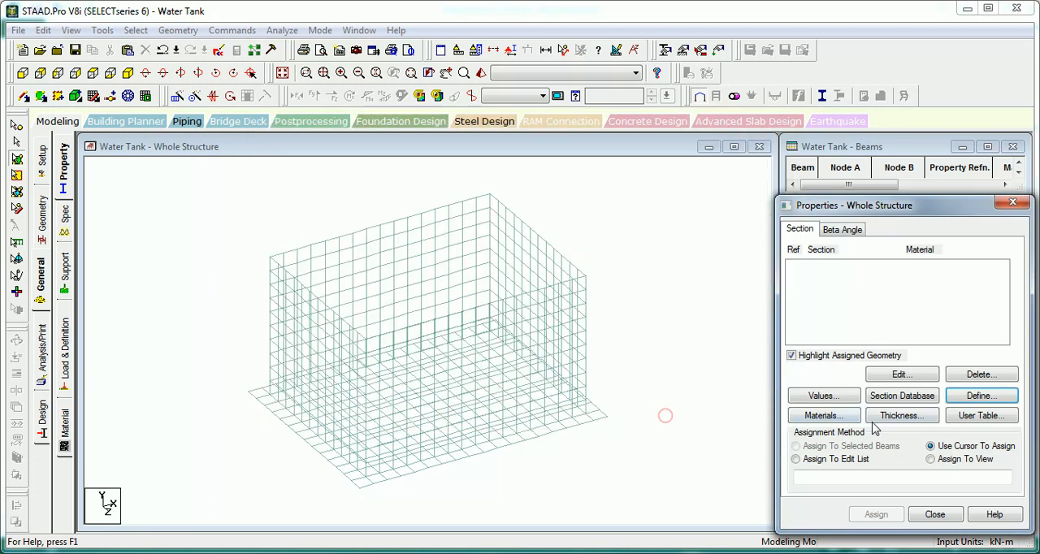
Step: Define a concrete plate element thickness of 0.35 m at all four nodes
left_click(901, 416)
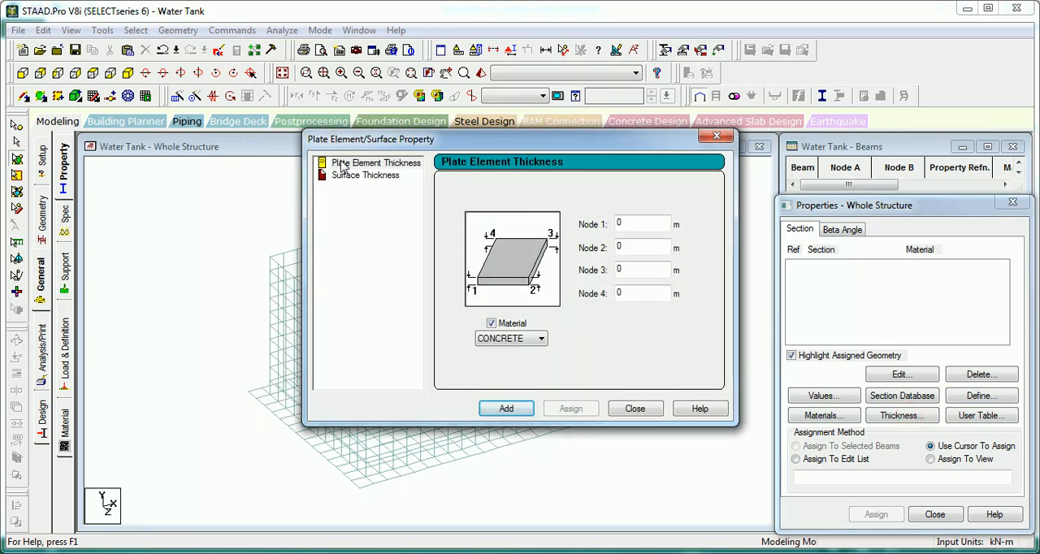
left_click(343, 166)
left_click(622, 224)
type("0.35")
left_click(506, 408)
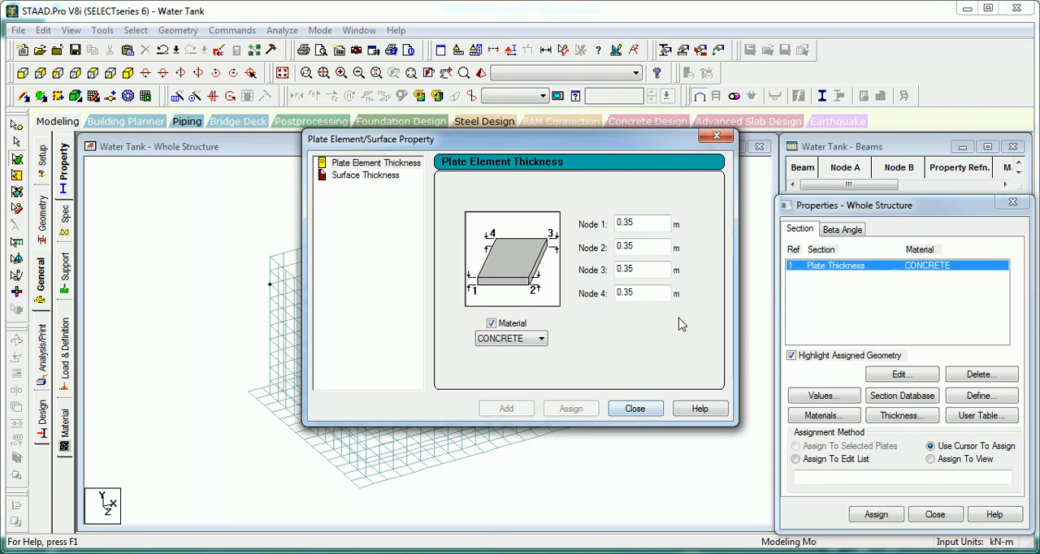
left_click(650, 224)
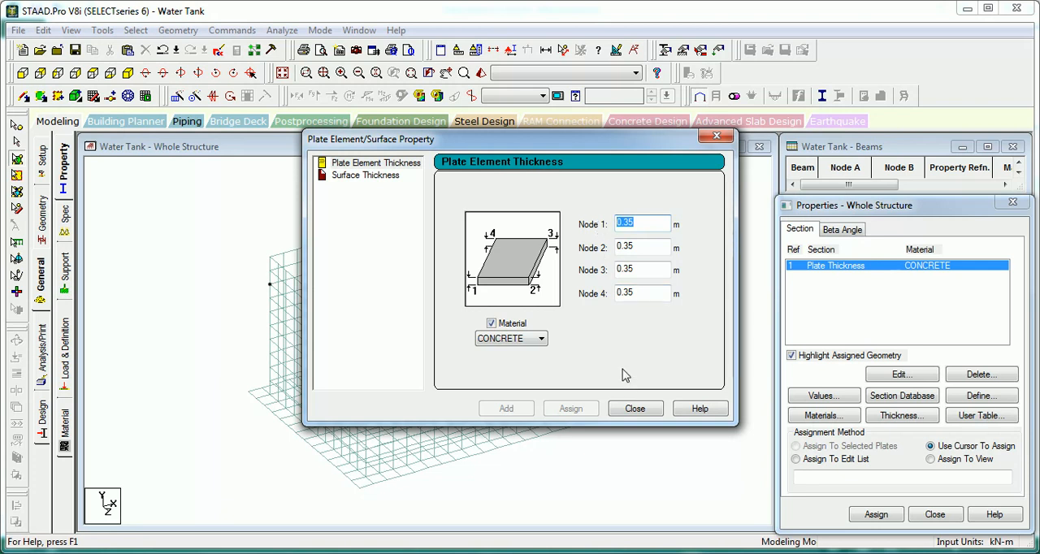
left_click(635, 408)
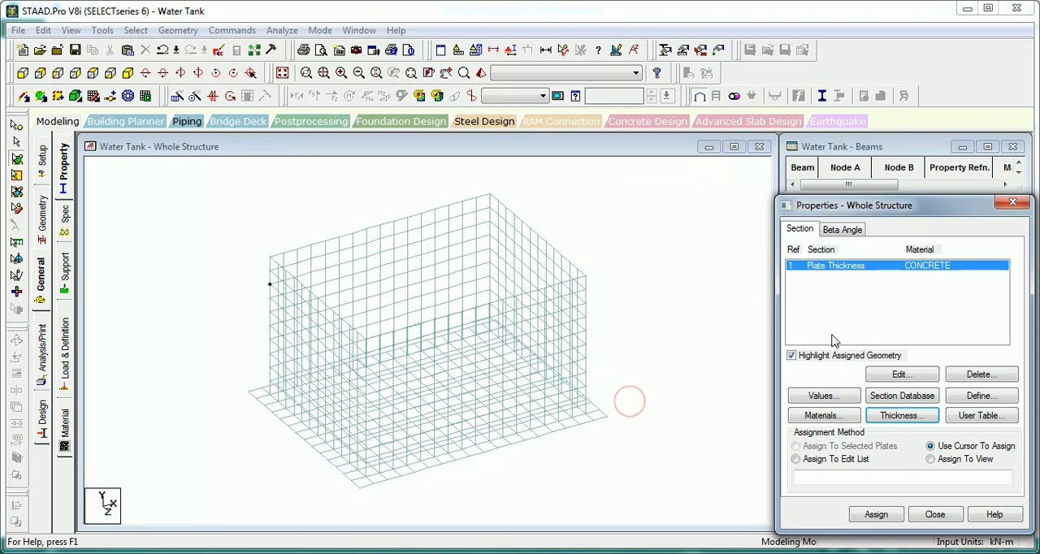
Step: Assign the 0.35 m concrete plate thickness to every plate in the view and open the support definitions for the whole structure
left_click(932, 460)
left_click(876, 515)
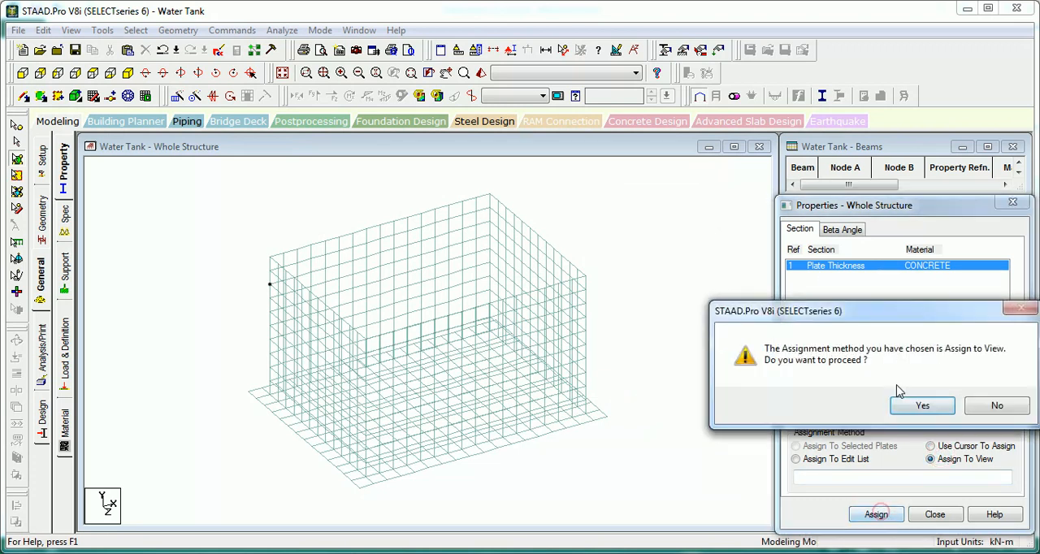
left_click(908, 404)
left_click(678, 301)
left_click(168, 246)
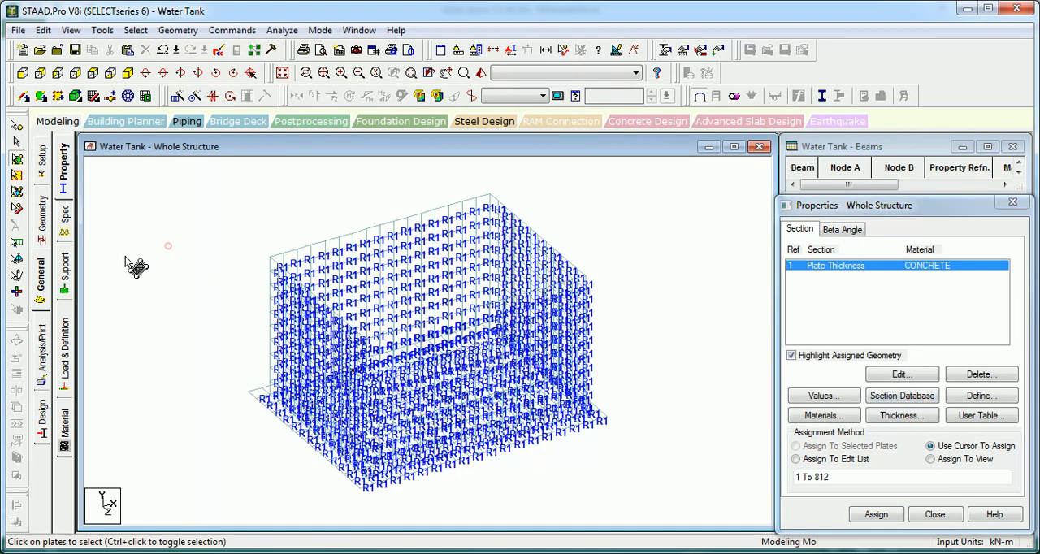
left_click(64, 272)
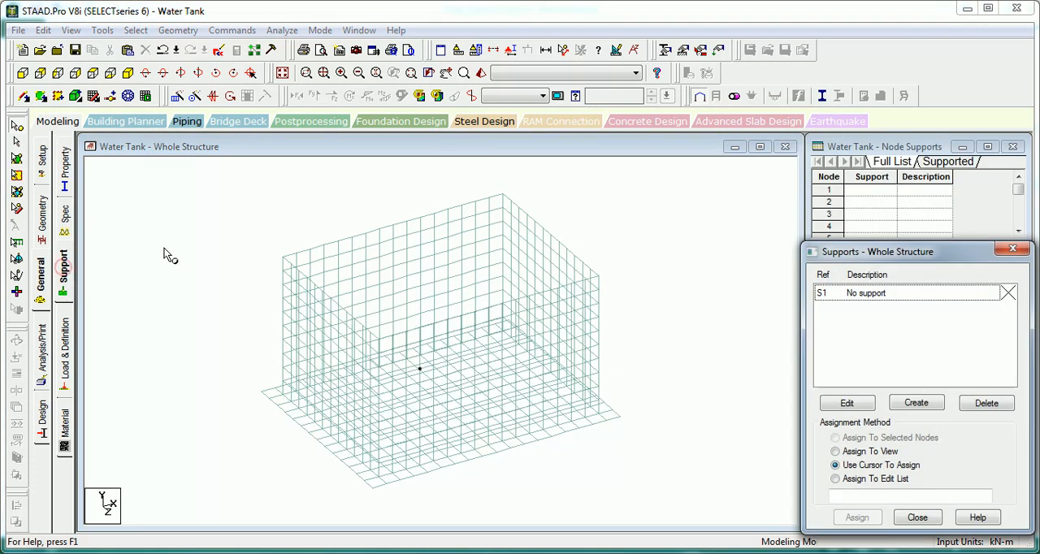
left_click(164, 247)
left_click(917, 404)
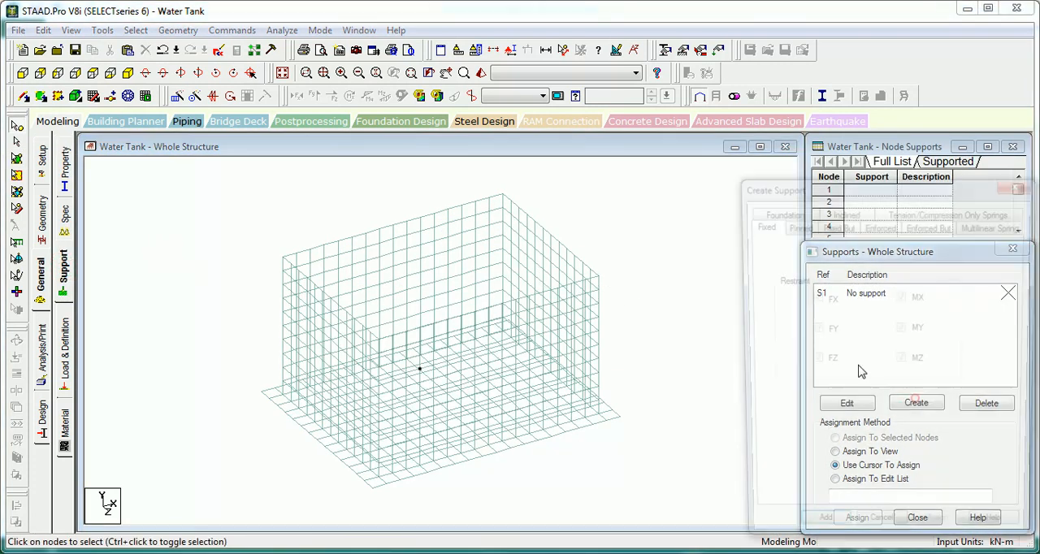
left_click(779, 211)
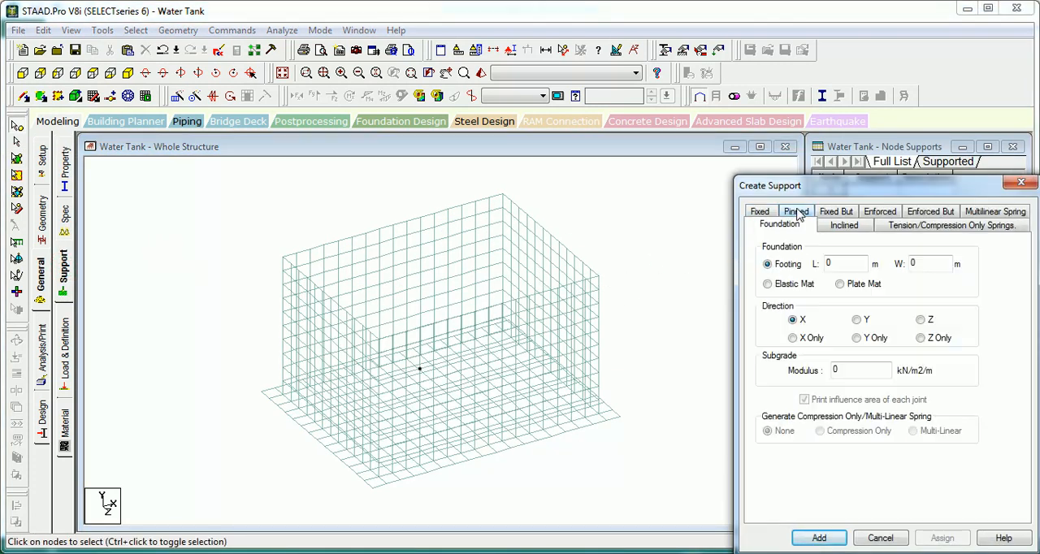
left_click(800, 285)
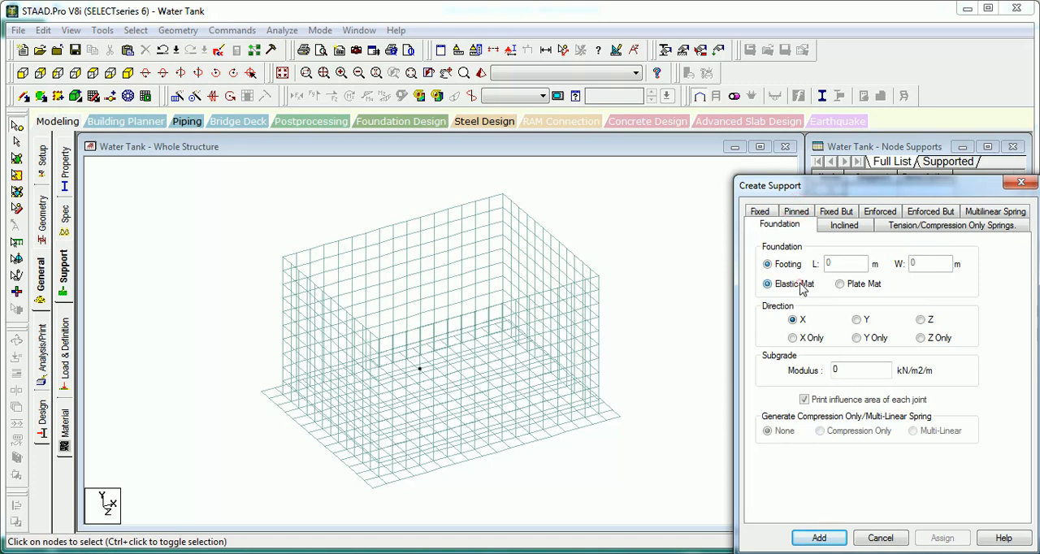
left_click(857, 320)
left_click_drag(857, 370, 802, 373)
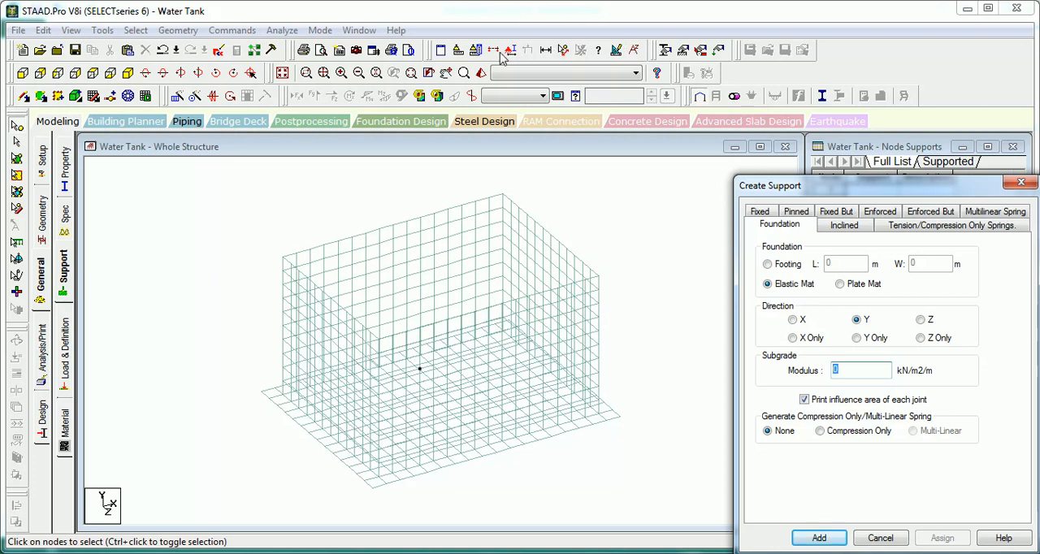
left_click(890, 536)
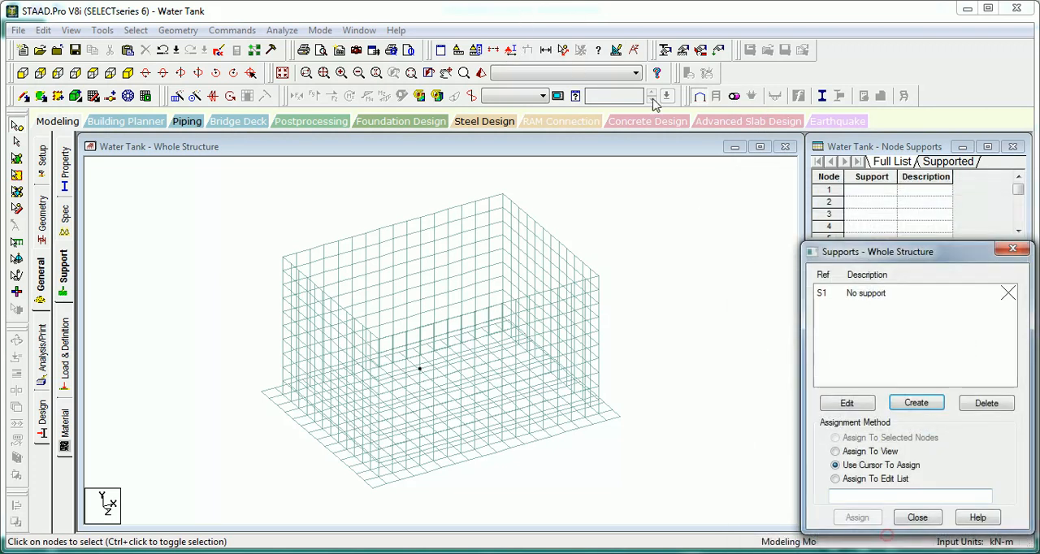
Step: Draft a text label reading "sbc = 150" and "subgrade = 150 x 2.5 /50 =", and discard it
left_click(634, 50)
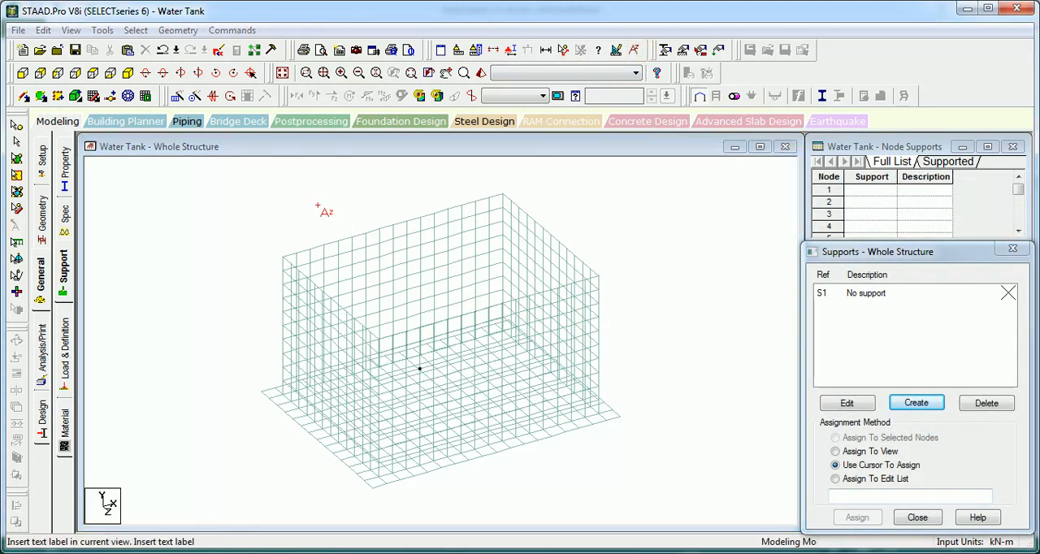
left_click(325, 278)
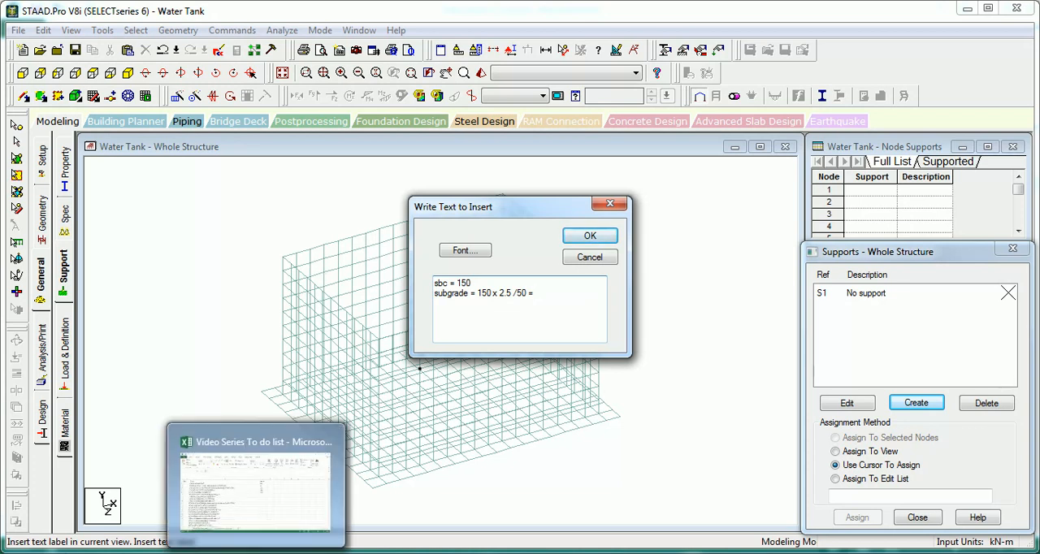
left_click(23, 553)
left_click(68, 364)
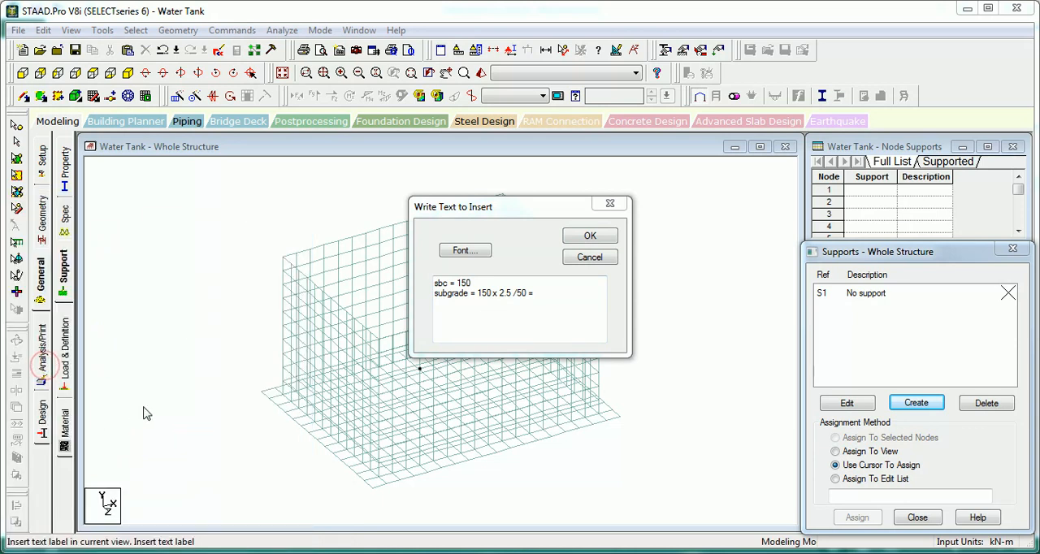
left_click(284, 106)
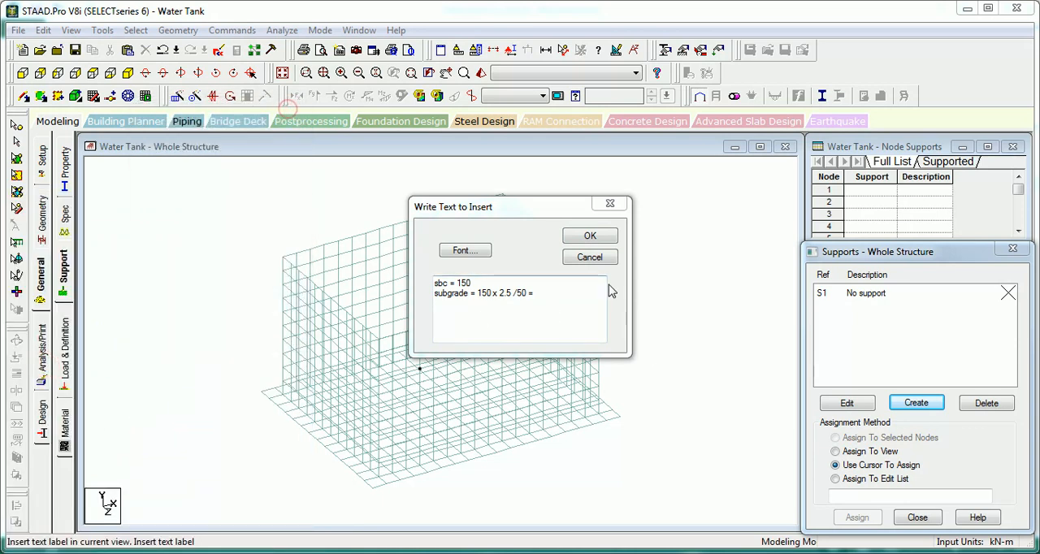
left_click(598, 258)
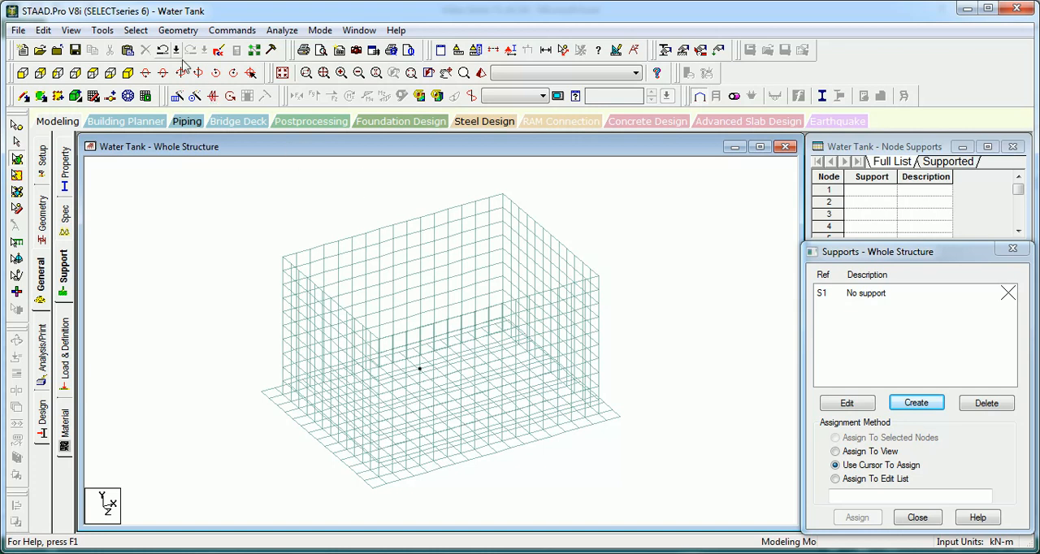
Step: Calculate the subgrade modulus as 150 * 2.5 / 50 with the built-in calculator
left_click(104, 30)
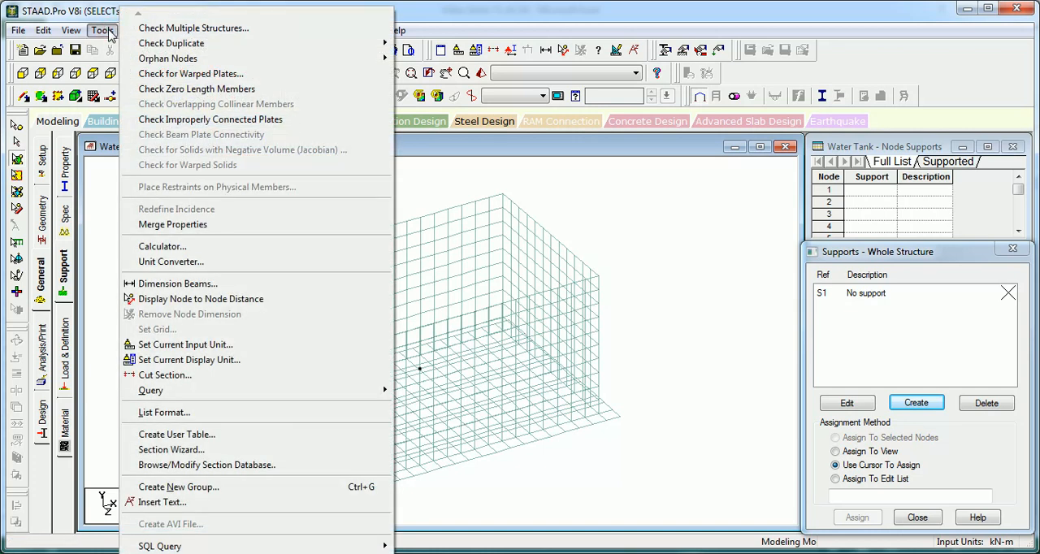
left_click(173, 247)
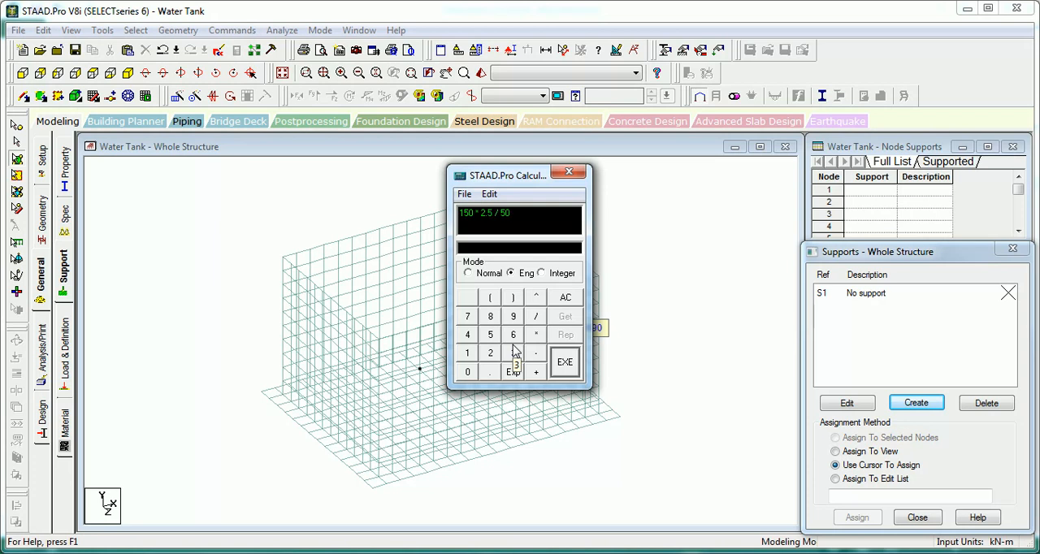
left_click(565, 363)
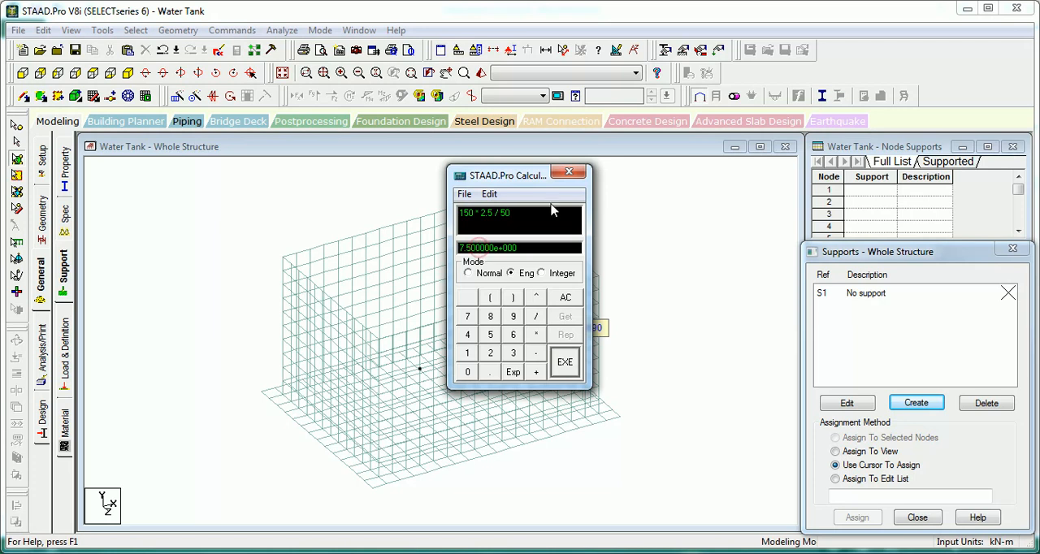
left_click(571, 173)
Step: Create an elastic mat foundation support in the Y direction with a subgrade modulus of 7500 kN/m2/m
left_click(916, 403)
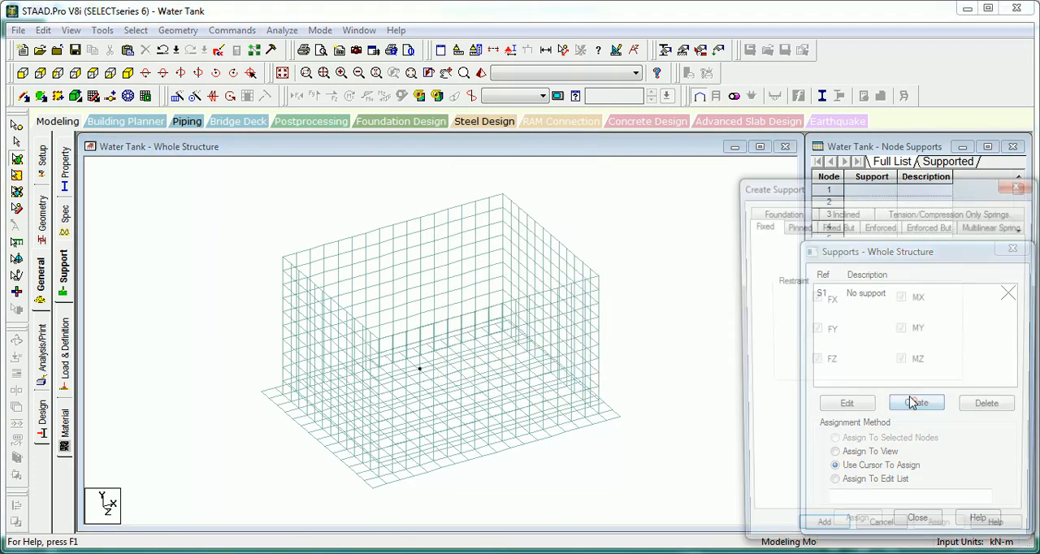
left_click(779, 212)
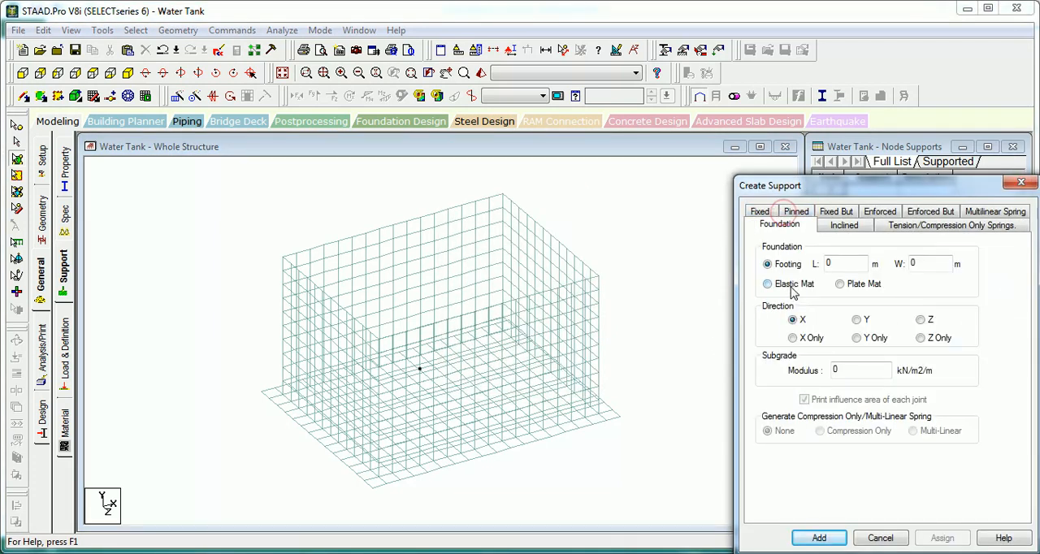
left_click(777, 285)
left_click(858, 320)
left_click(860, 371)
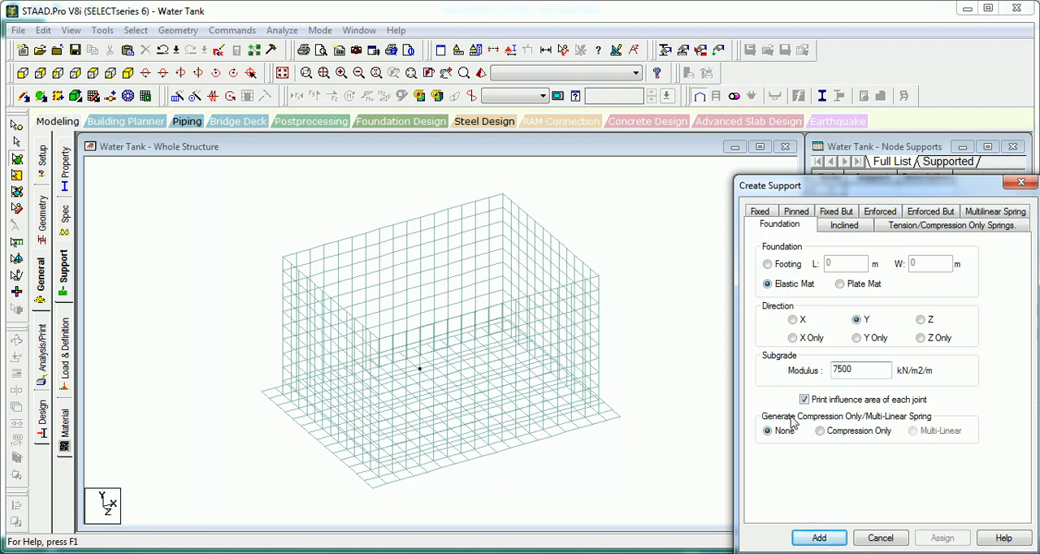
left_click(820, 538)
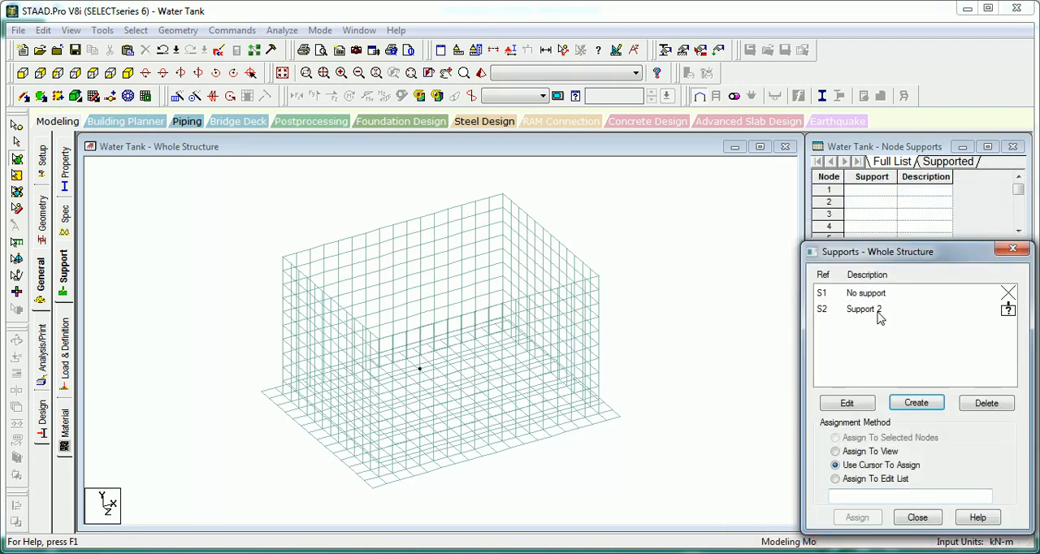
Step: Assign the elastic mat support to all nodes of the base slab and return to the isometric view
left_click(880, 317)
left_click(22, 73)
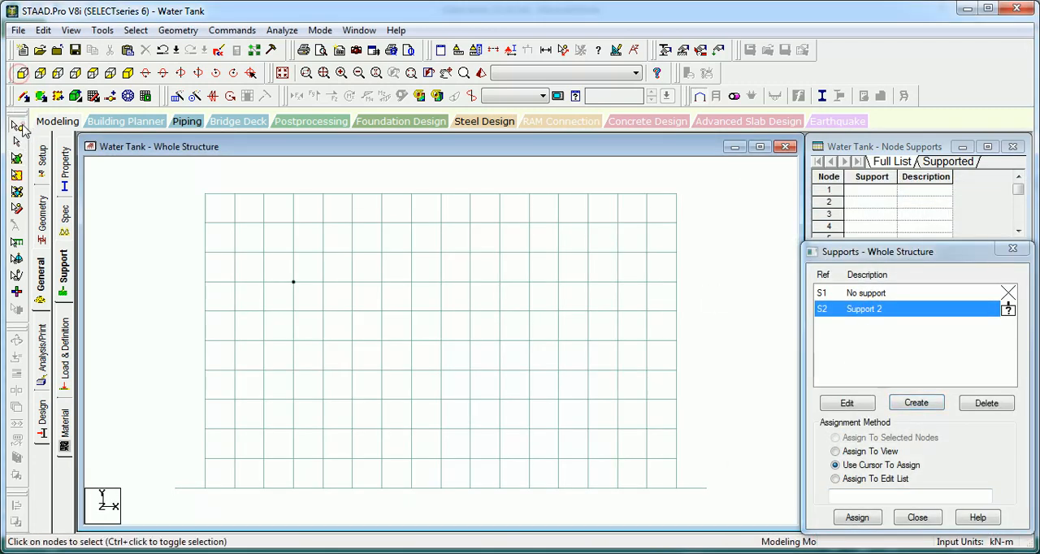
left_click(19, 127)
left_click_drag(204, 506, 155, 485)
left_click(872, 525)
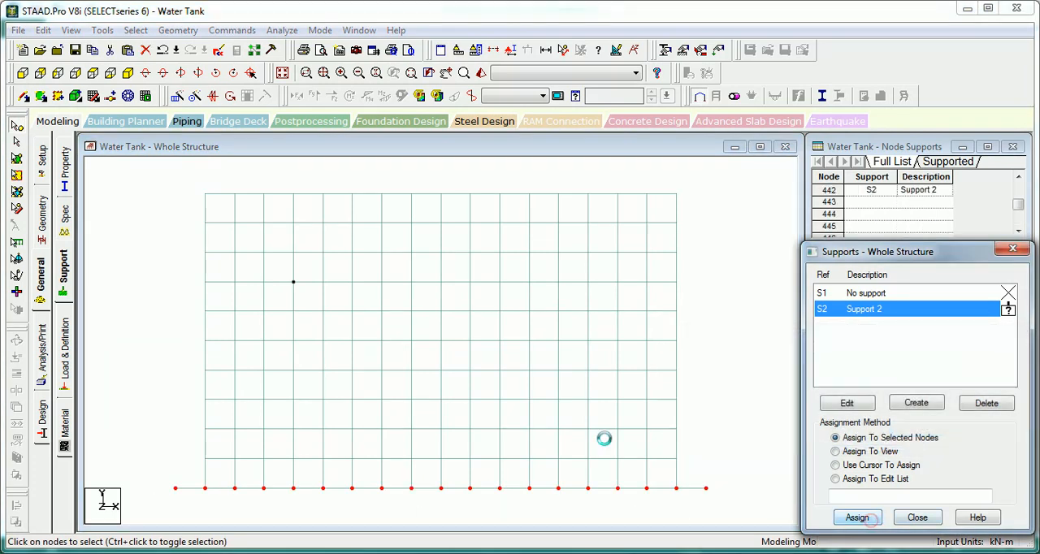
left_click(127, 96)
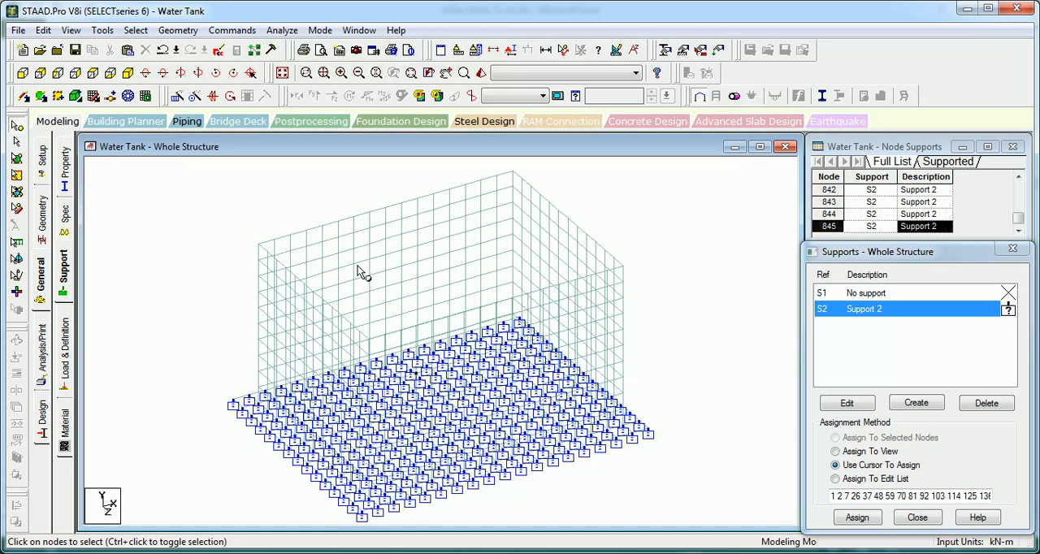
Step: Create a Fixed But support with FY, FZ, MX, MY and MZ released, keeping only FX restrained
left_click(917, 404)
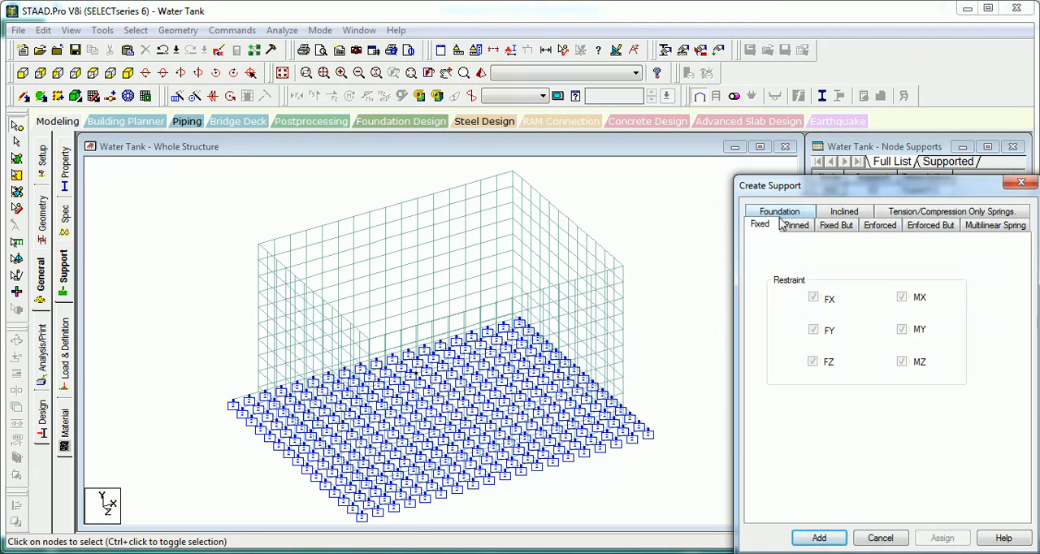
left_click(836, 226)
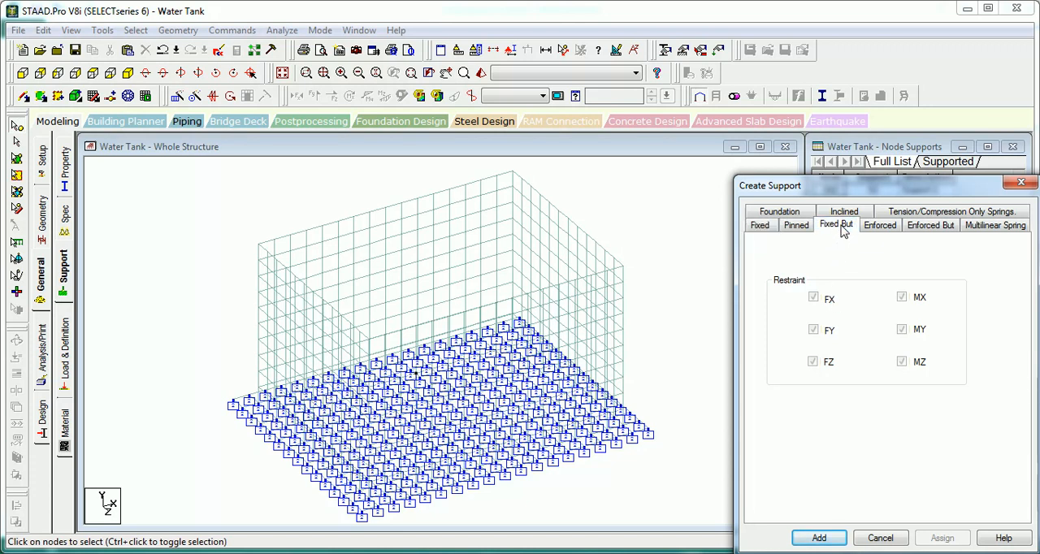
left_click(782, 298)
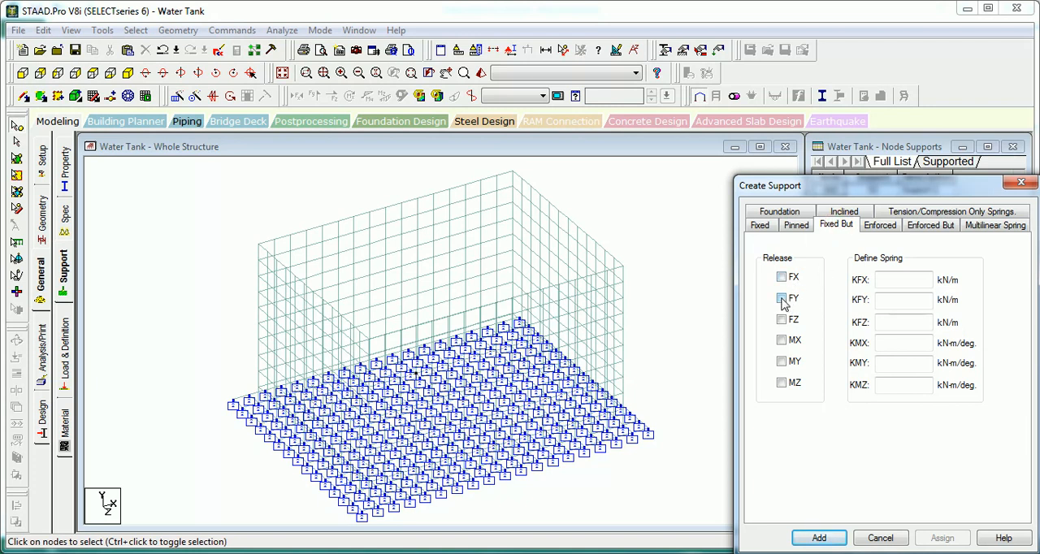
left_click(782, 319)
left_click(782, 340)
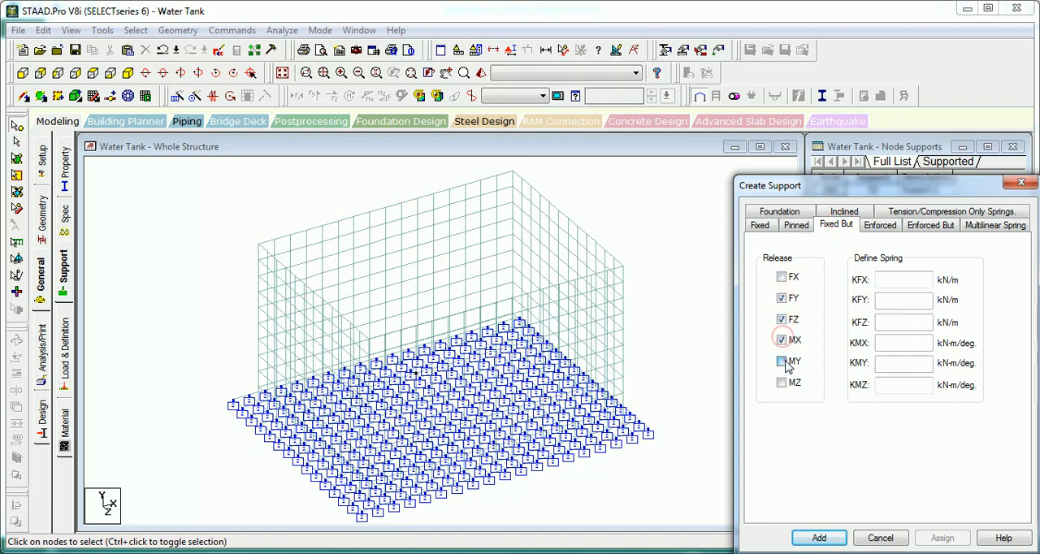
left_click(782, 361)
left_click(782, 382)
left_click(821, 539)
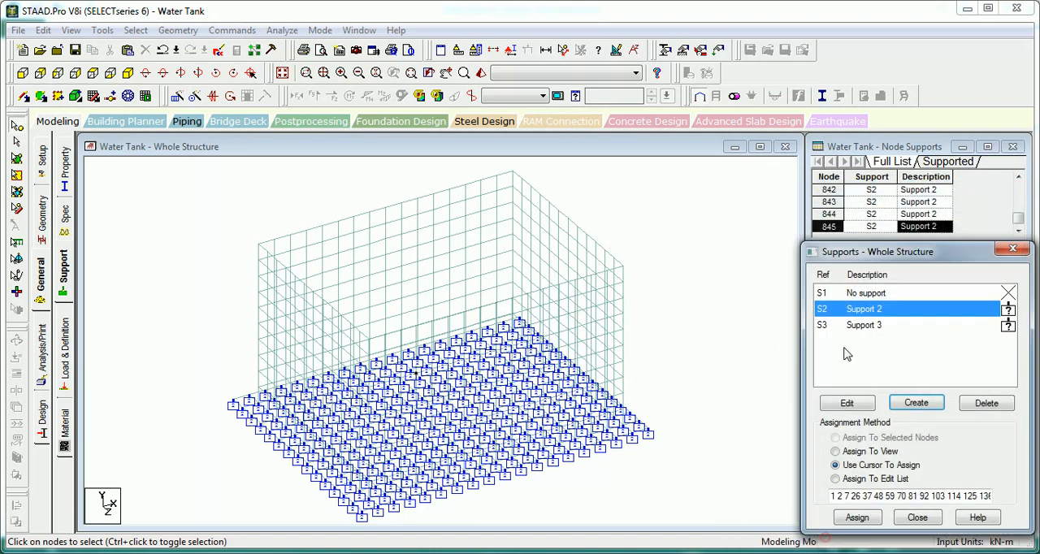
Step: Create a Fixed But support with FX, FY, MX, MY and MZ released, keeping only FZ restrained
left_click(891, 469)
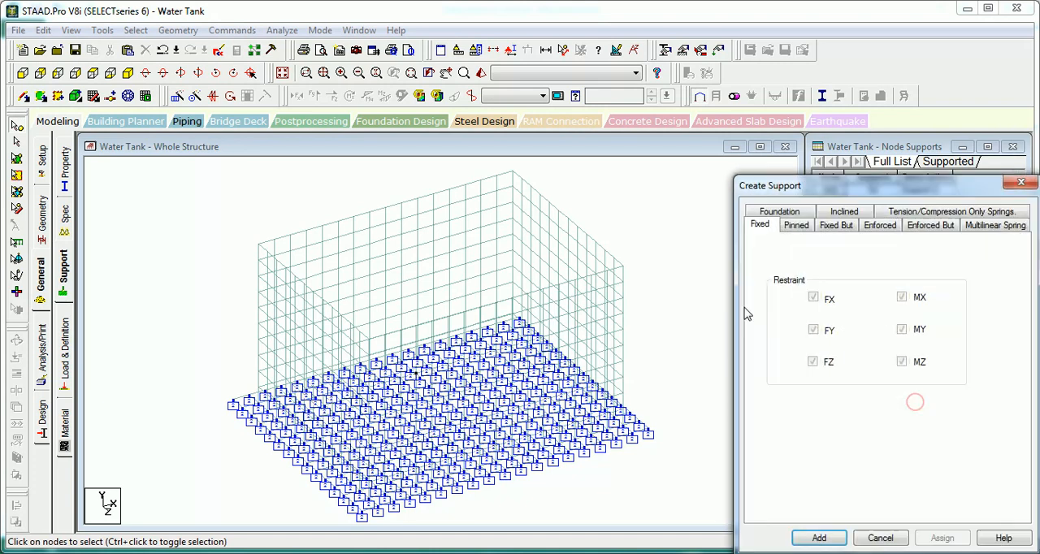
left_click(836, 225)
left_click(781, 278)
left_click(782, 298)
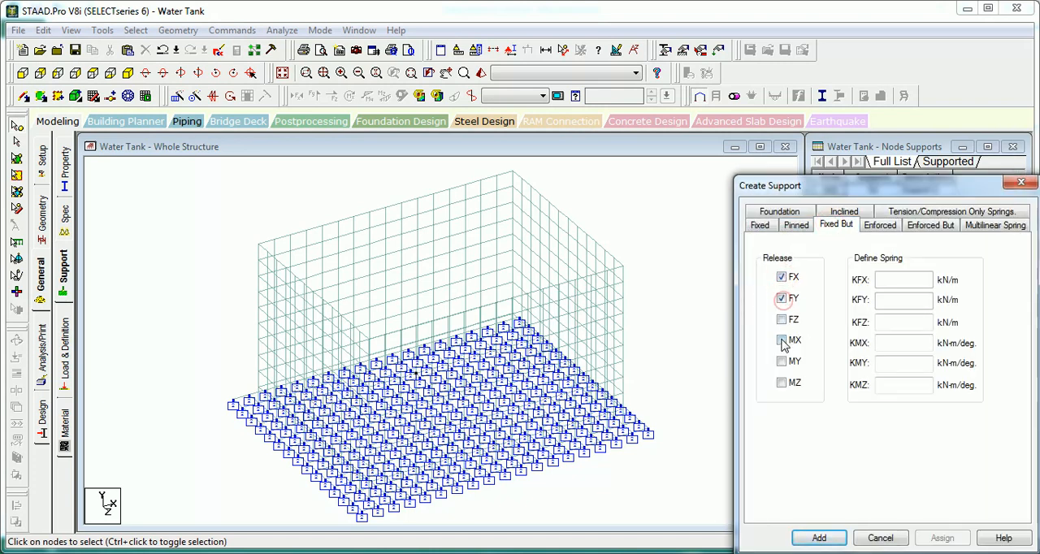
left_click(782, 339)
left_click(782, 361)
left_click(782, 382)
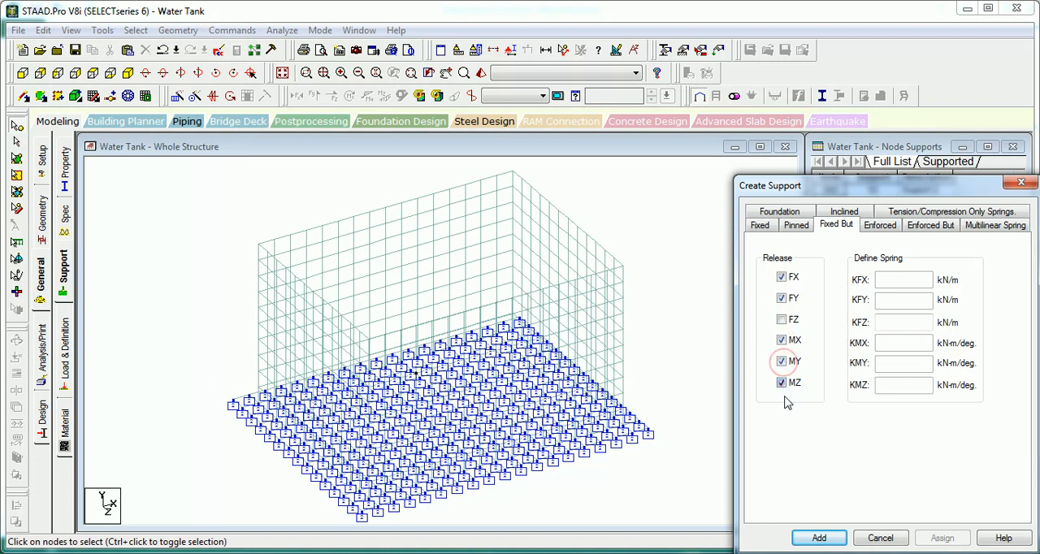
left_click(820, 538)
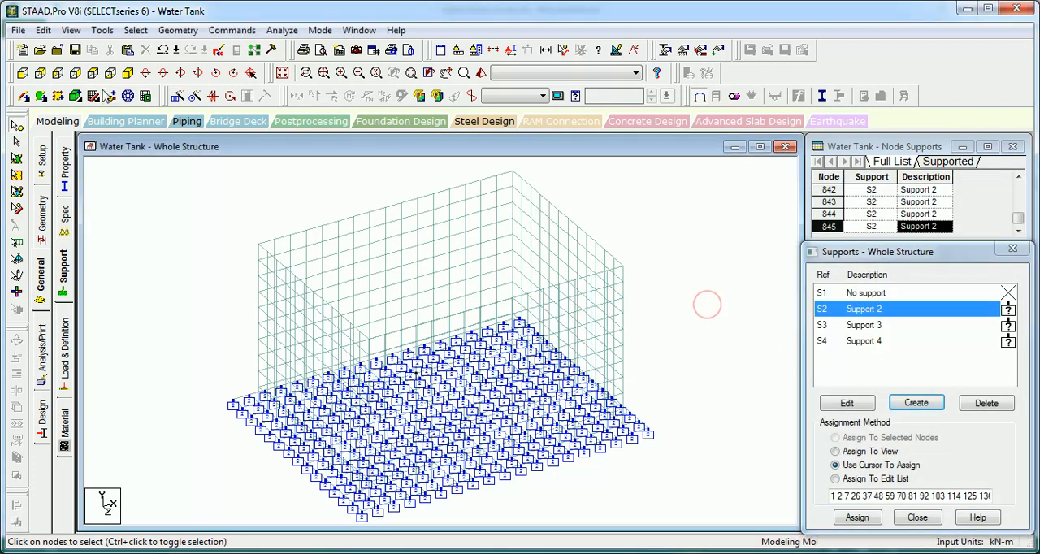
Step: Assign Support 3, the FX restraint, to the top-edge nodes of both 6 m end walls, selecting them in the front view
left_click(23, 73)
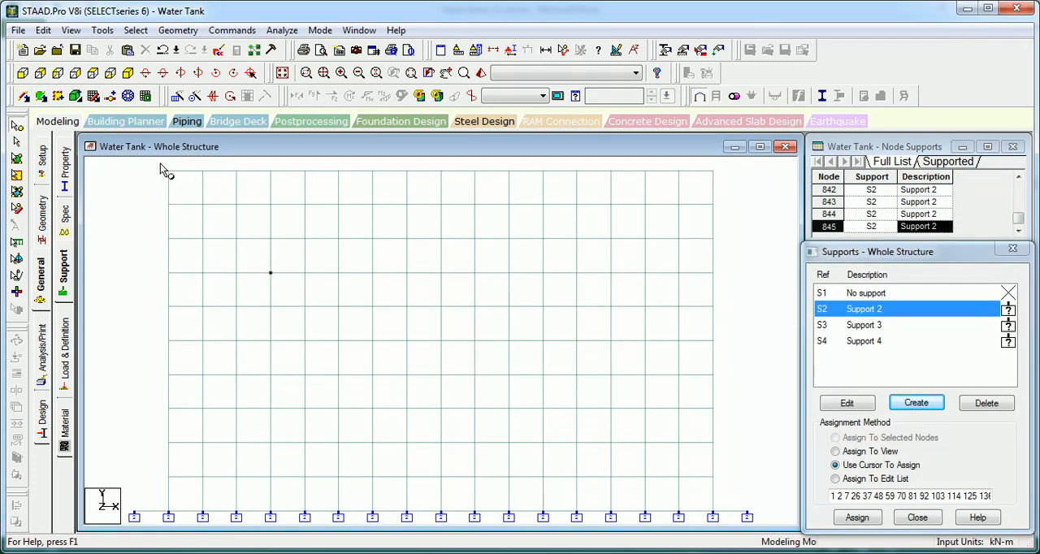
left_click_drag(158, 163, 180, 186)
middle_click_drag(483, 187, 362, 256)
left_click_drag(618, 216, 577, 262)
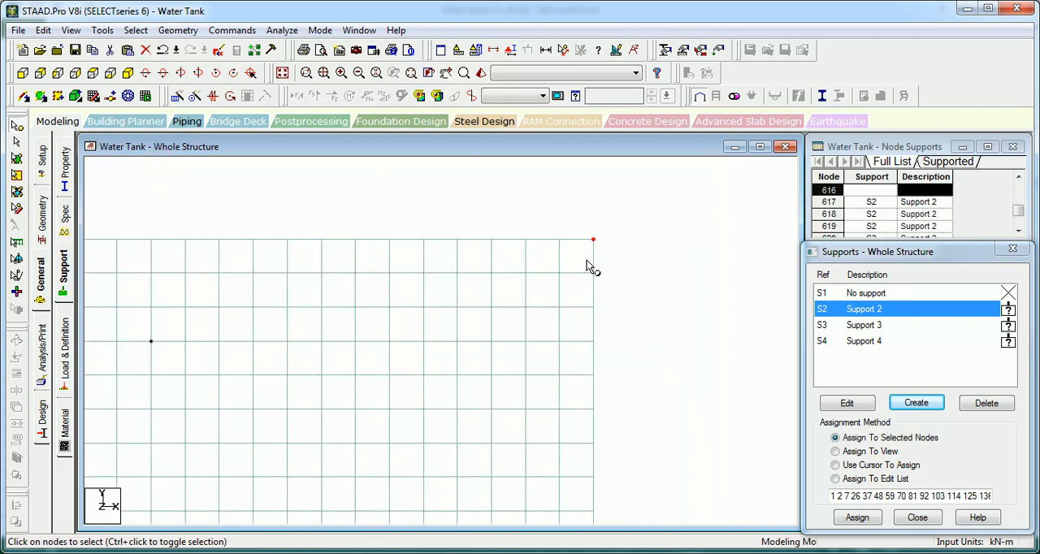
left_click(878, 323)
left_click_drag(624, 225, 586, 249)
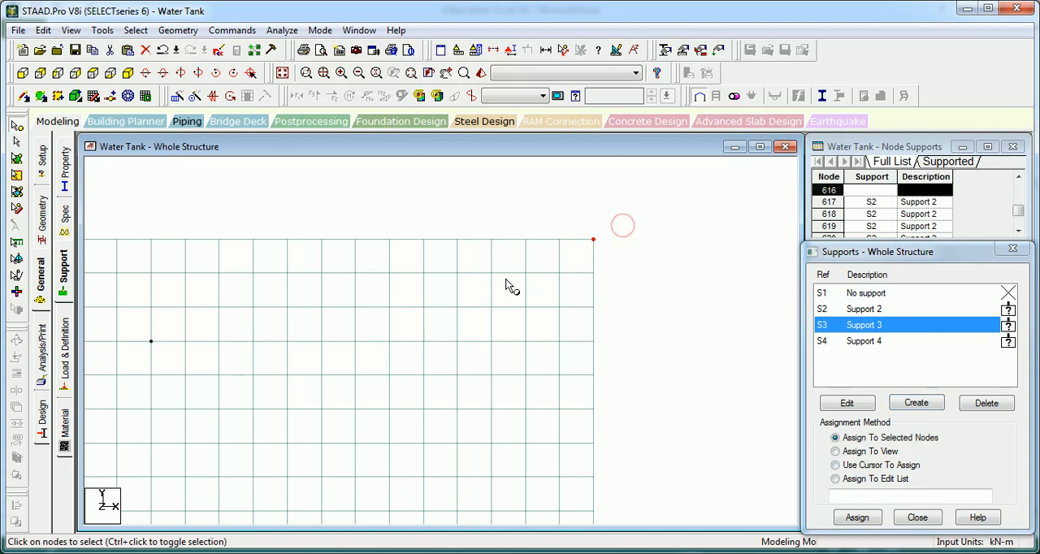
middle_click_drag(260, 248, 420, 260)
left_click(210, 251, "ctrl")
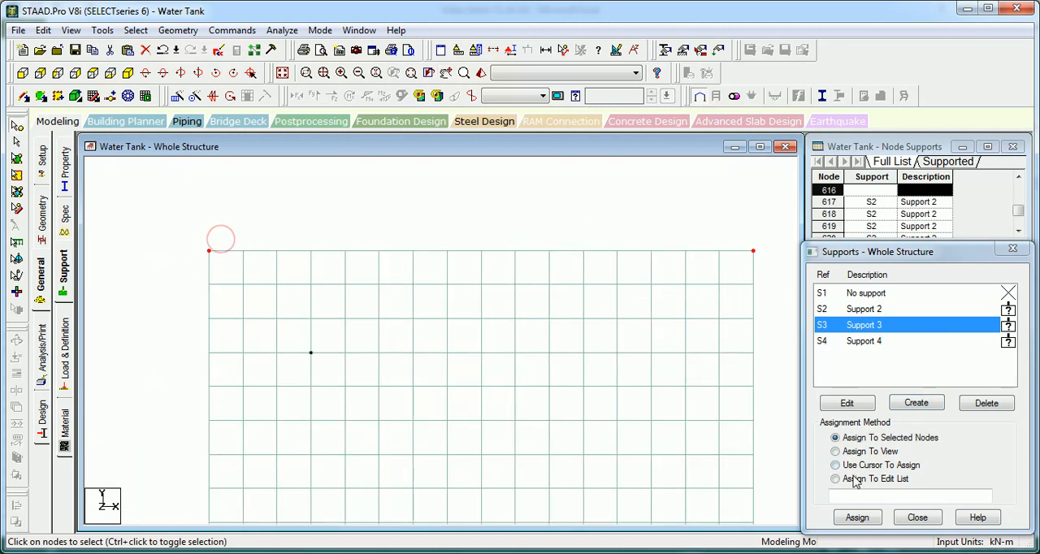
left_click(858, 517)
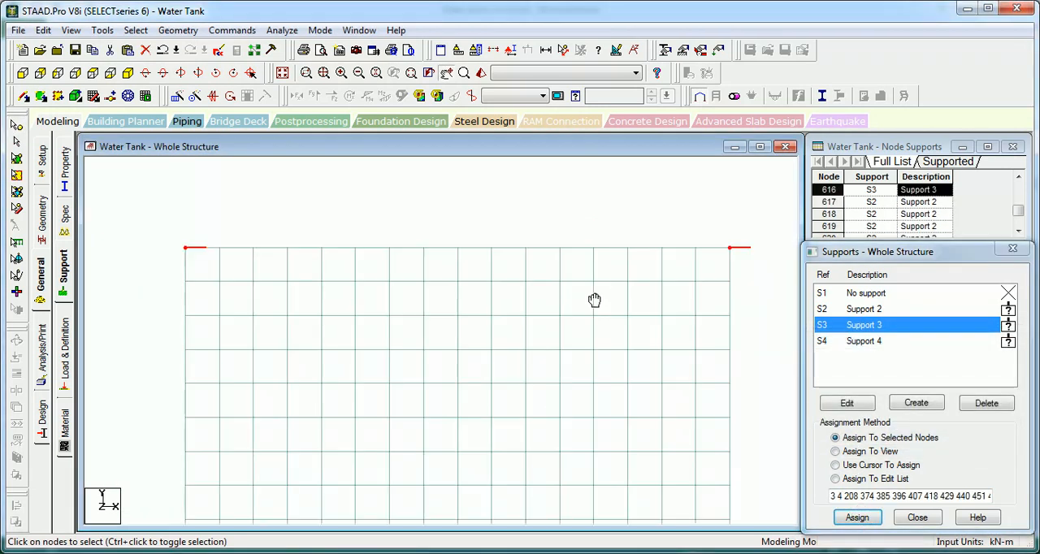
Step: Assign Support 4, the FZ restraint, to the top-edge nodes of both 8 m walls and return to the isometric view
left_click(58, 73)
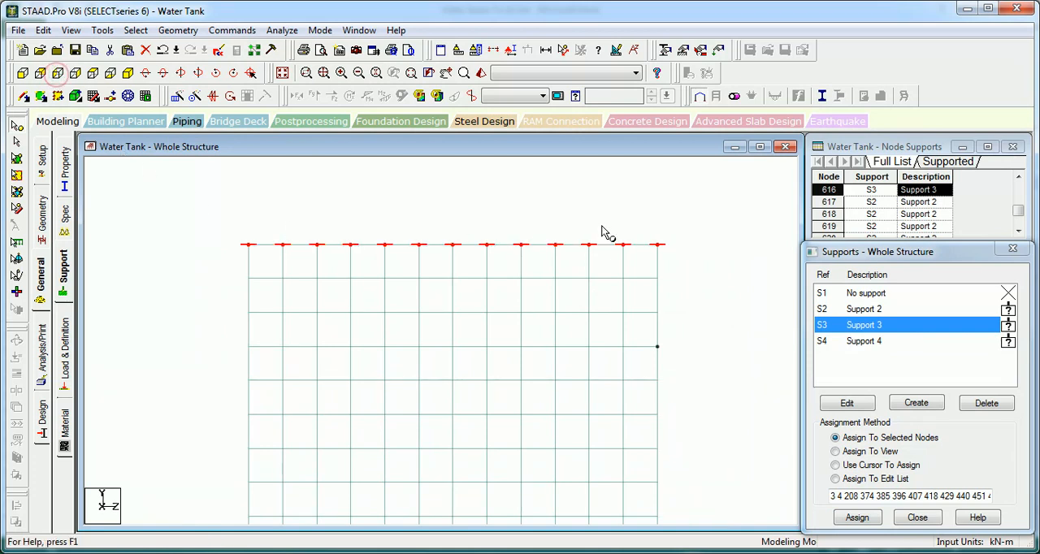
left_click(851, 342)
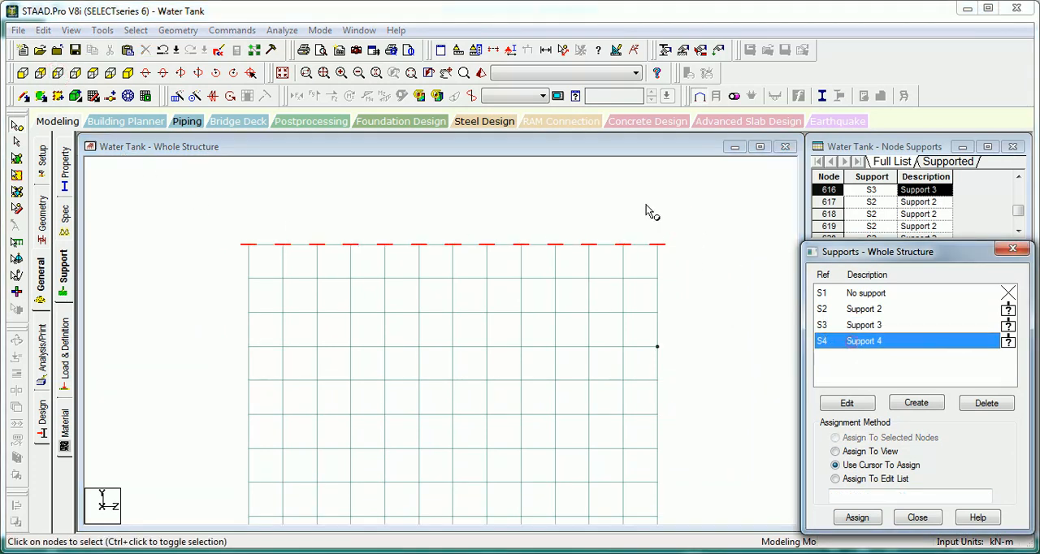
left_click(665, 241)
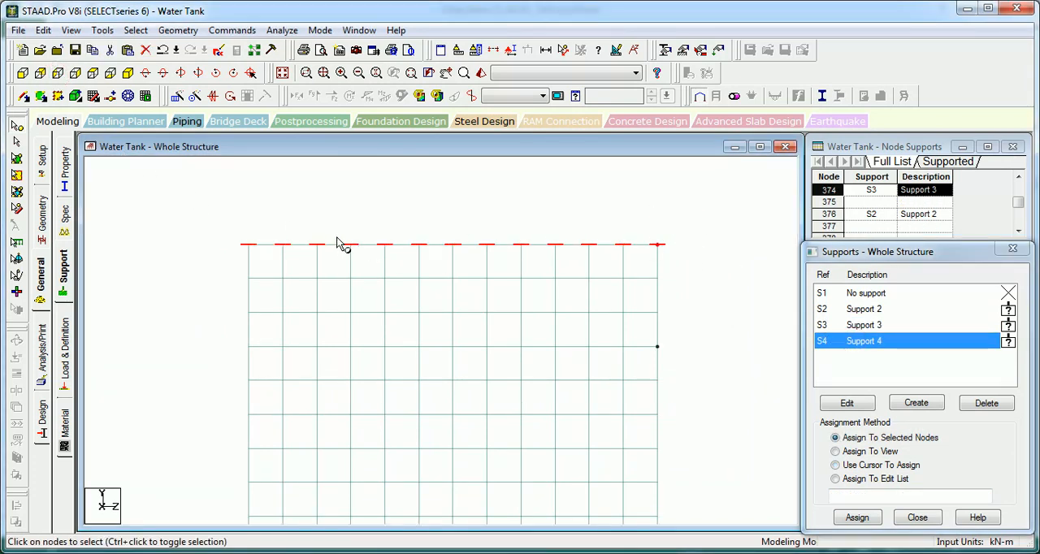
left_click(855, 517)
left_click(861, 428)
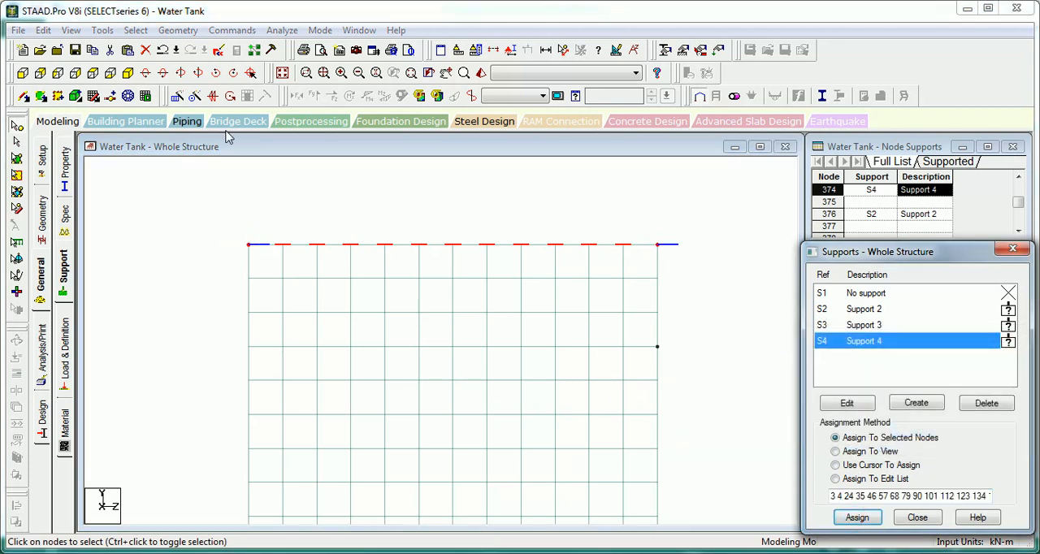
left_click(127, 73)
left_click(127, 72)
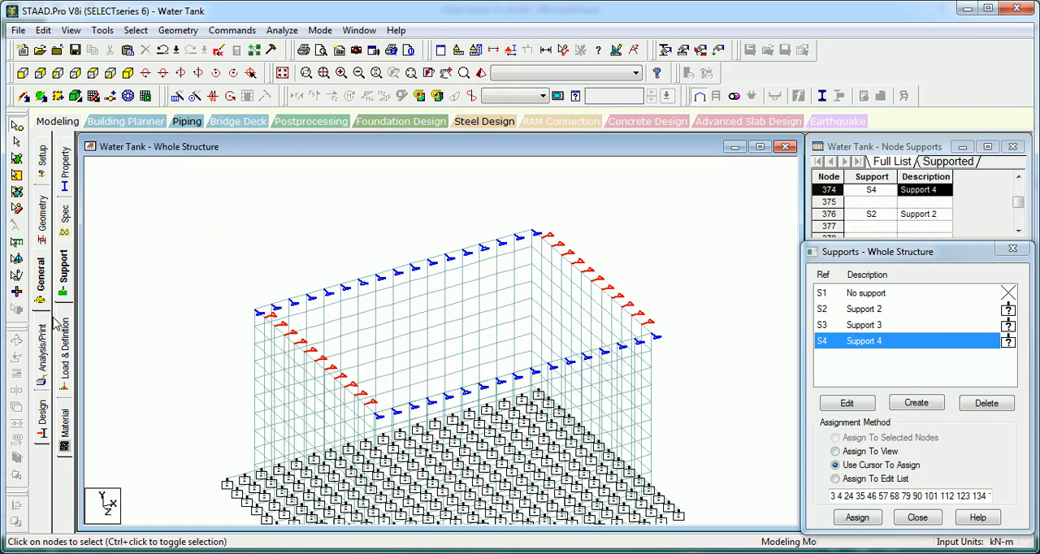
Step: Open the load definitions with the tank in front view, declining the automatic save
left_click(65, 346)
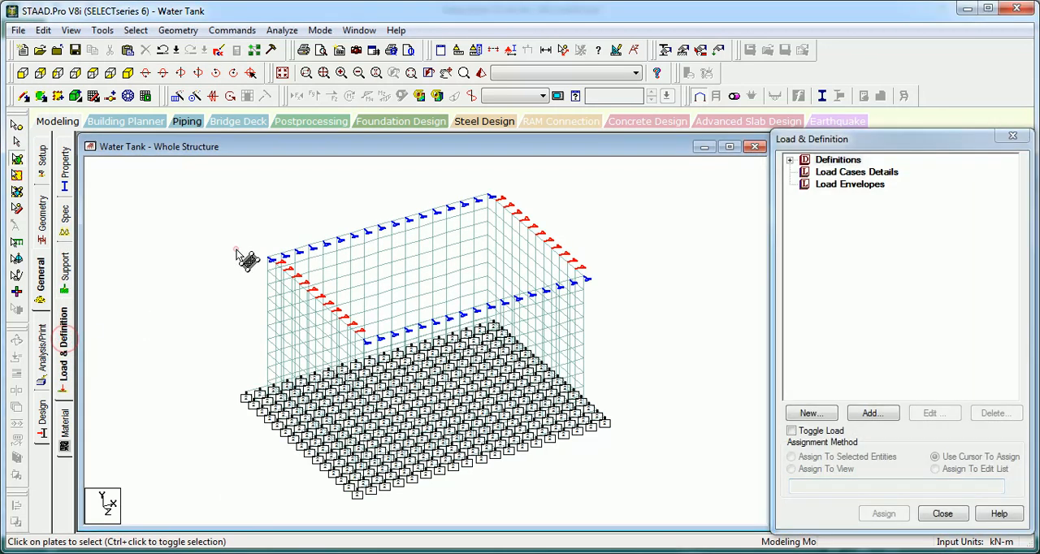
left_click(234, 252)
left_click(843, 173)
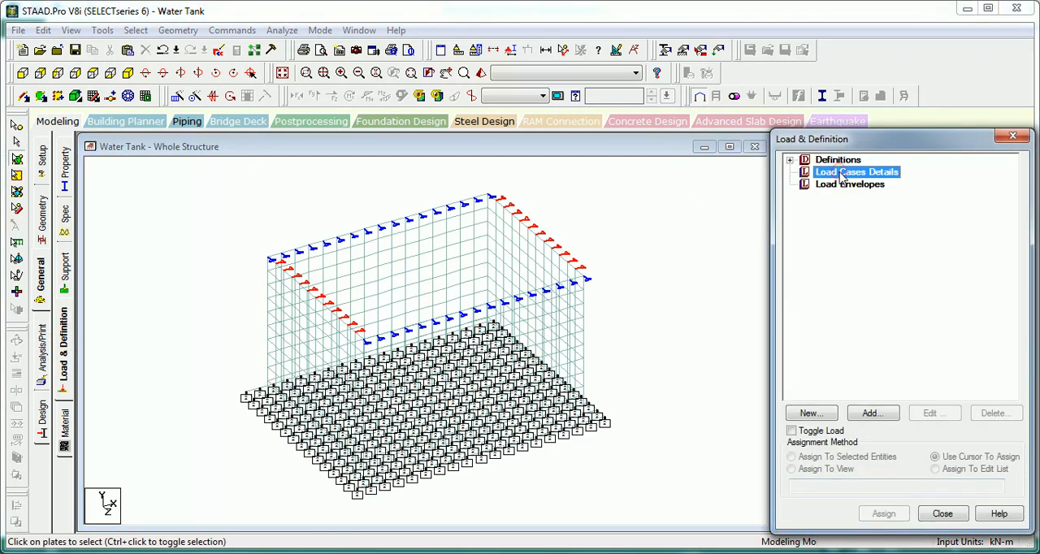
left_click(22, 72)
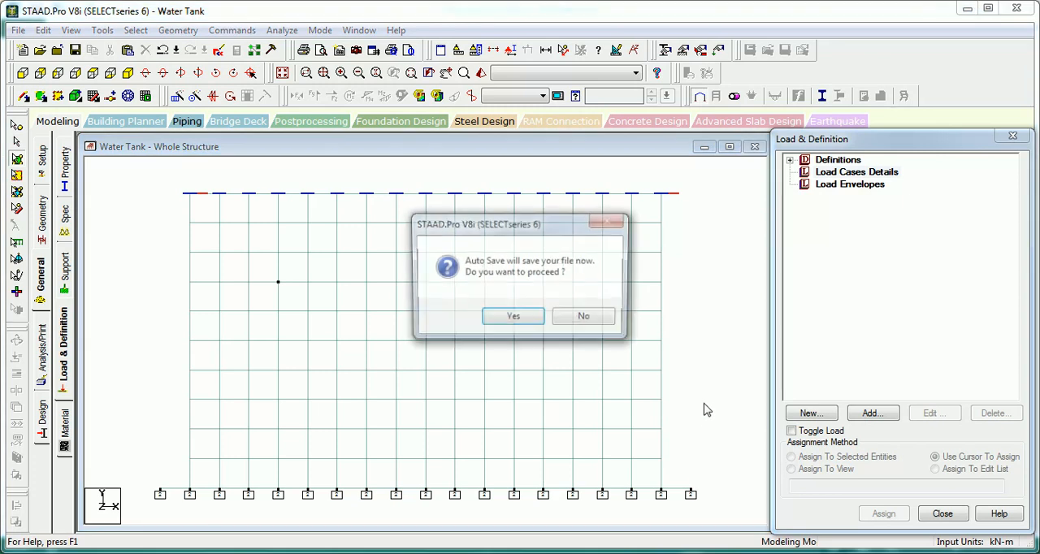
left_click(599, 324)
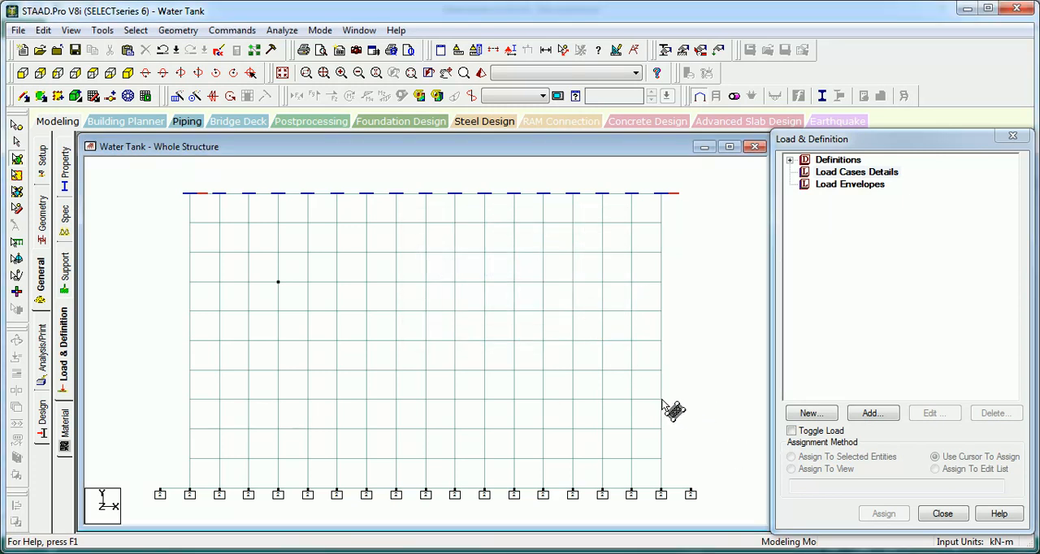
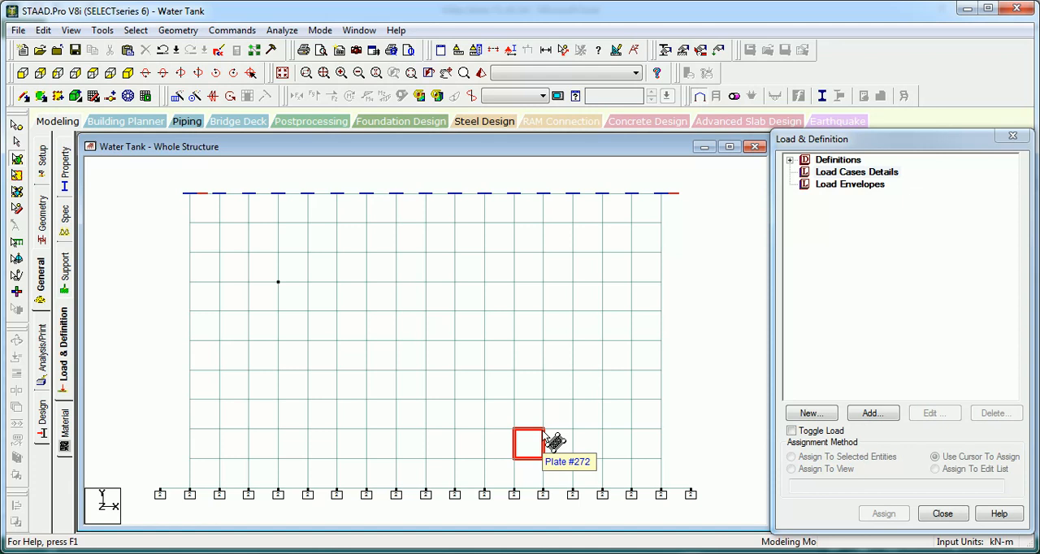
Step: Add primary load cases 1 and 2, titled water and soil, with loading type None
left_click(837, 173)
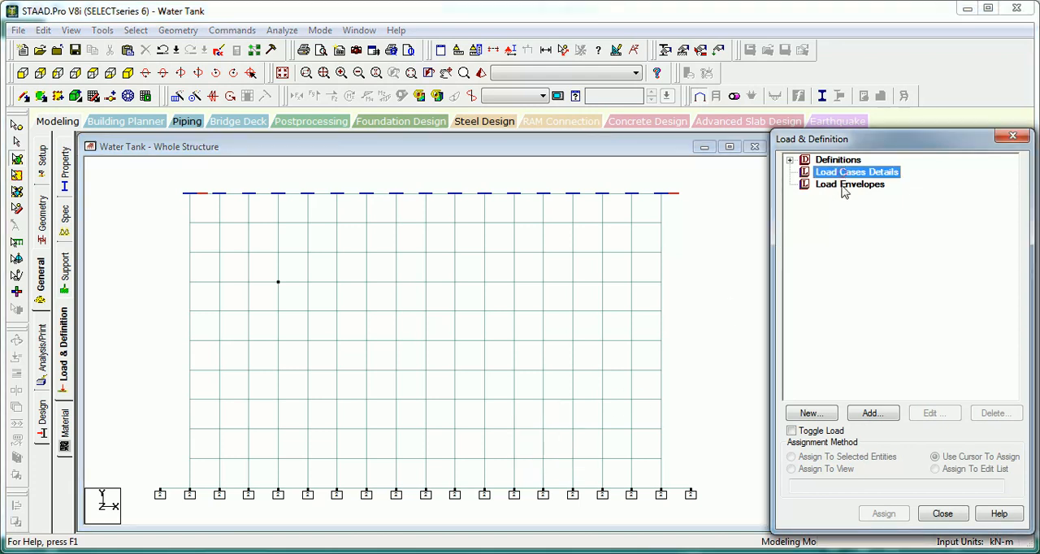
left_click(871, 414)
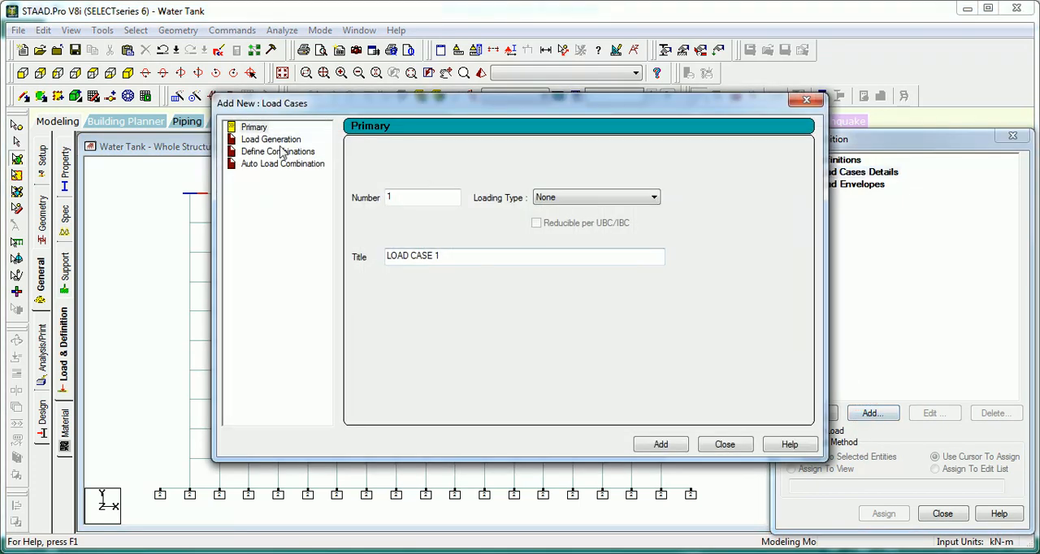
left_click_drag(445, 257, 300, 260)
type("water")
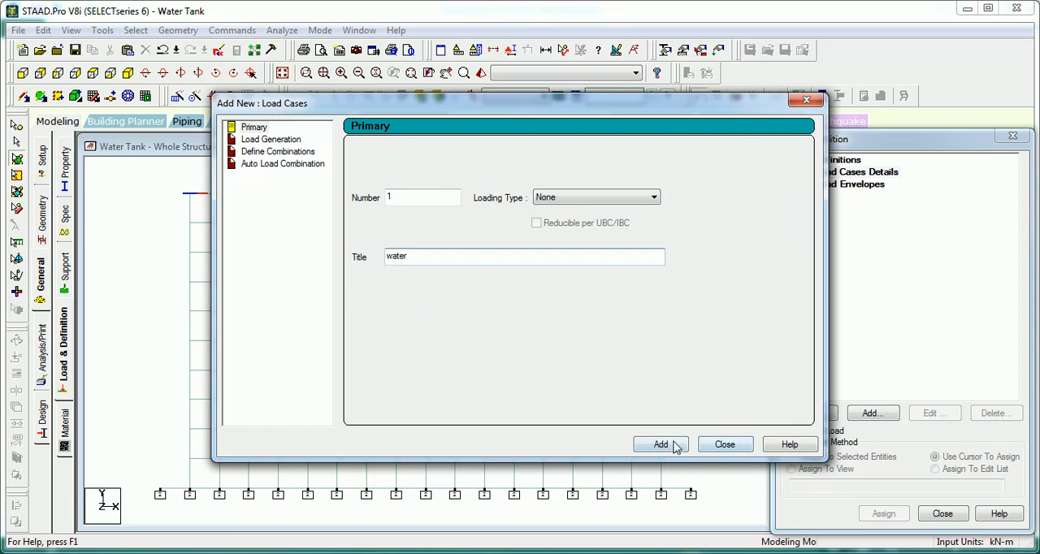
left_click(673, 446)
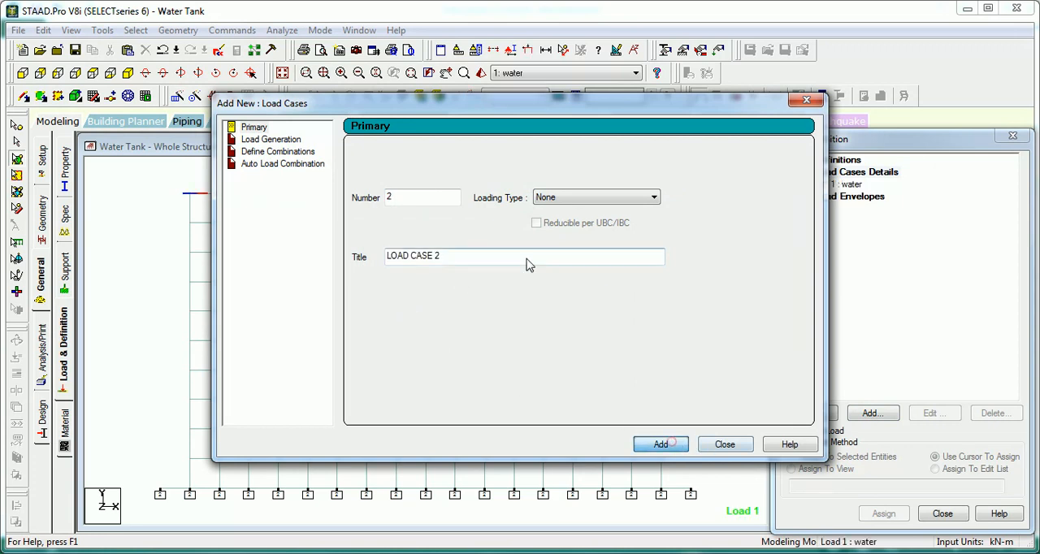
left_click_drag(477, 254, 362, 256)
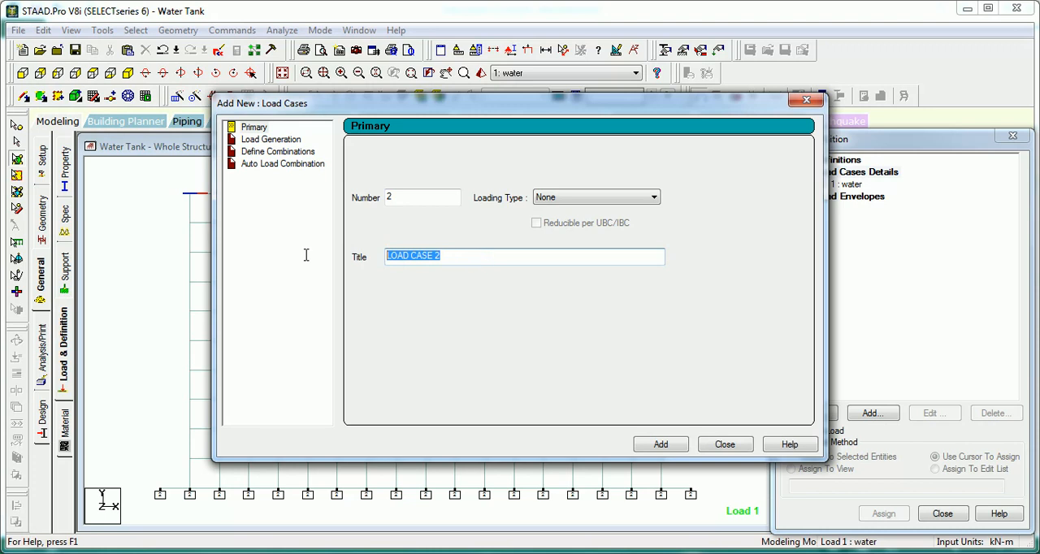
type("soil")
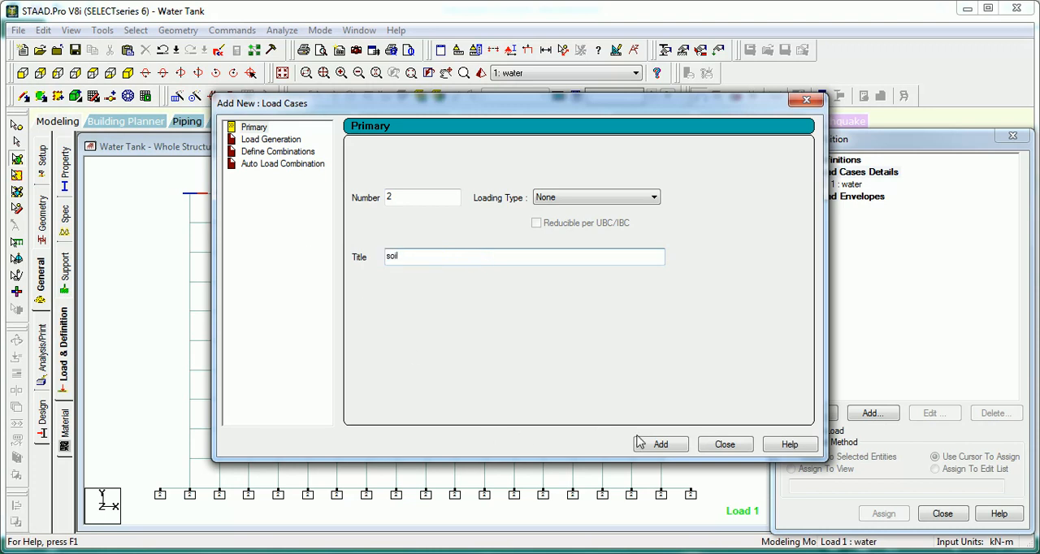
left_click(639, 443)
Step: Add primary load cases 3 and 4, titled surcharge and dl, and finish creating load cases
left_click_drag(457, 257, 327, 258)
type("surcharge")
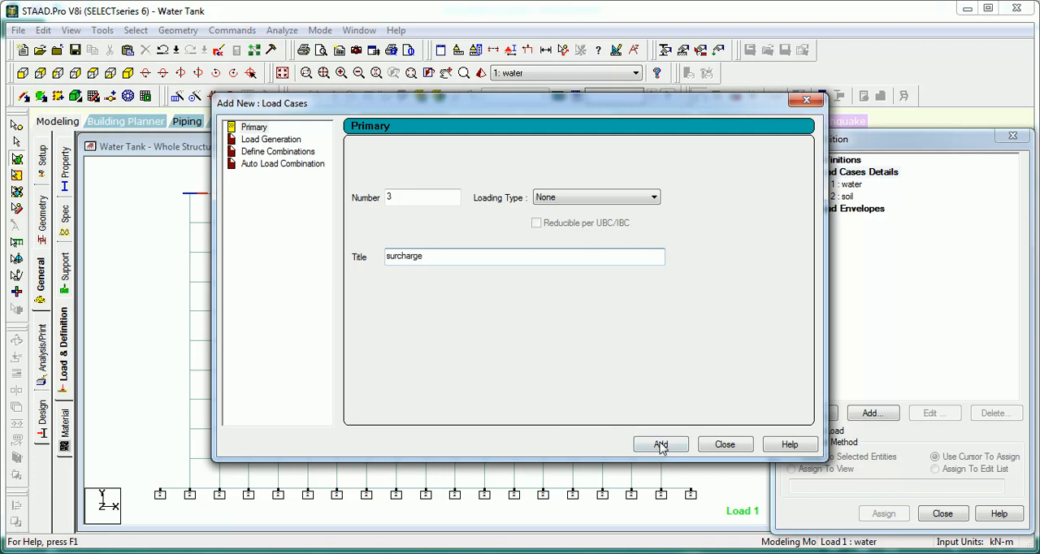
left_click(661, 445)
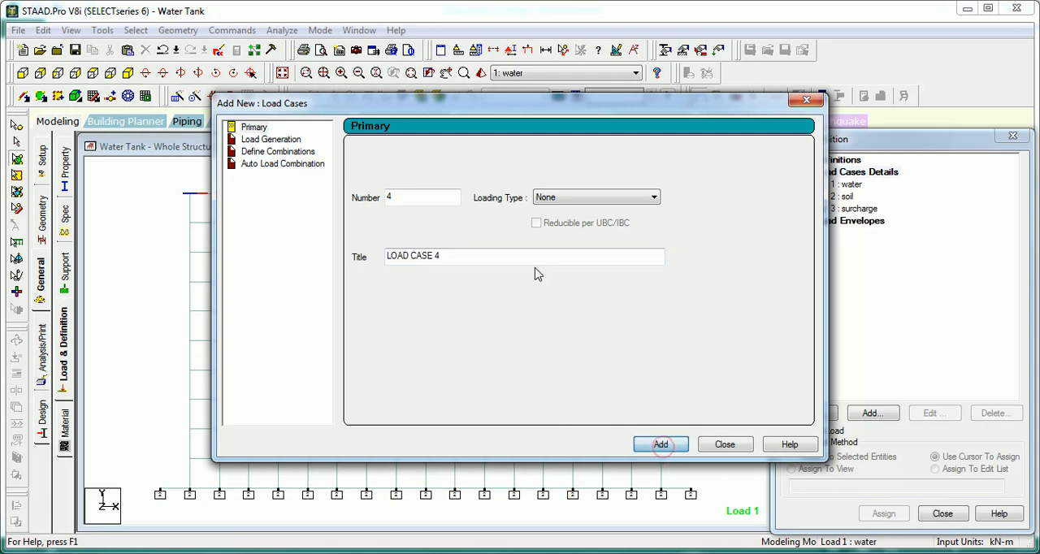
left_click_drag(529, 262, 337, 268)
type("d")
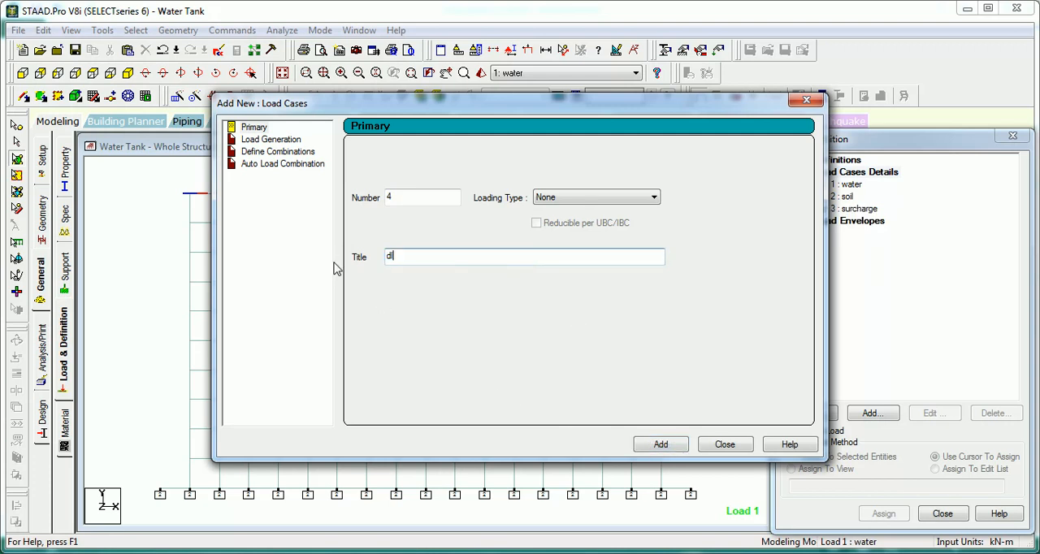
type("l")
left_click(661, 445)
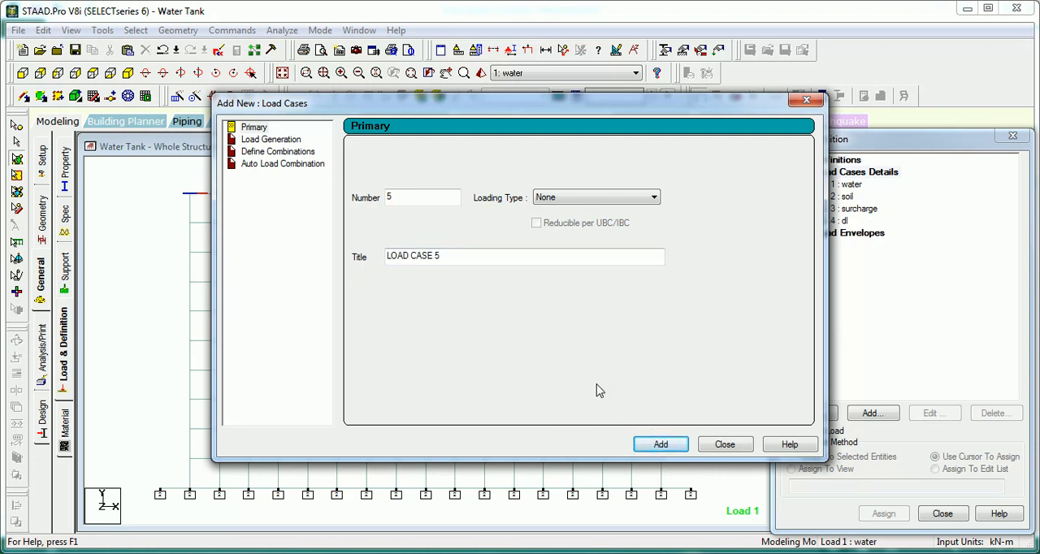
left_click(720, 445)
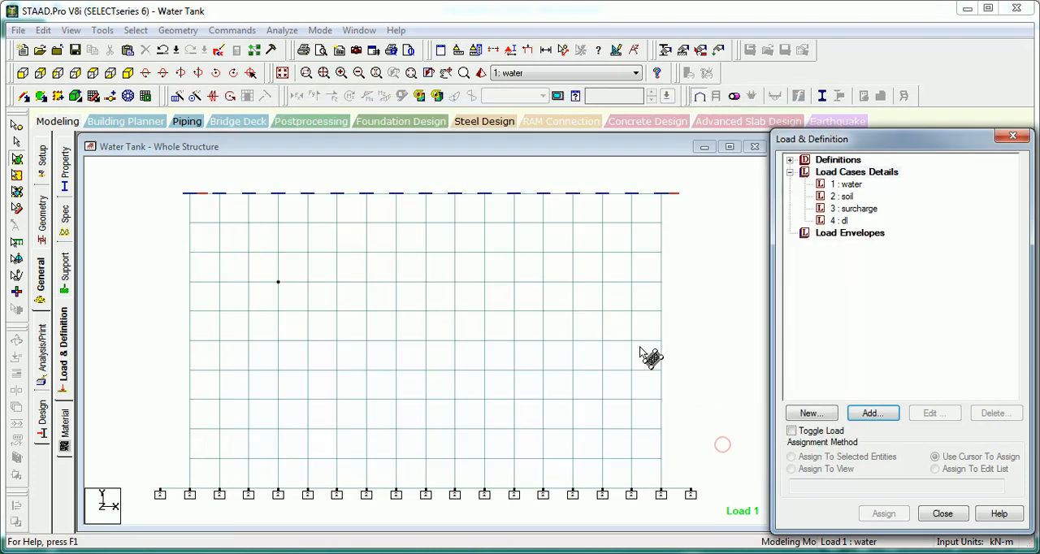
Step: Check the coordinates of the nodes near the middle of the rear 8 m wall's top edge
left_click(281, 72)
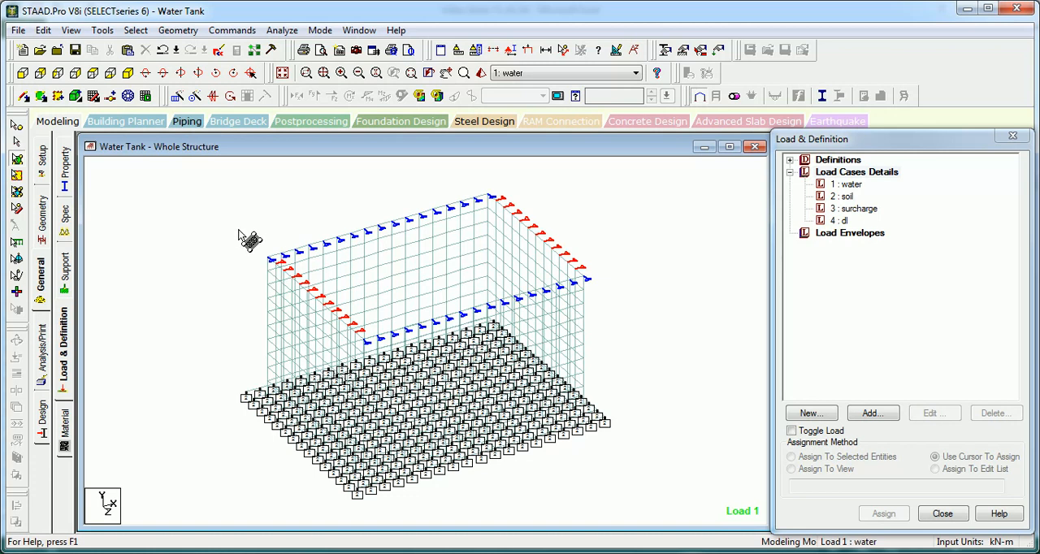
scroll(214, 281, "up", 1)
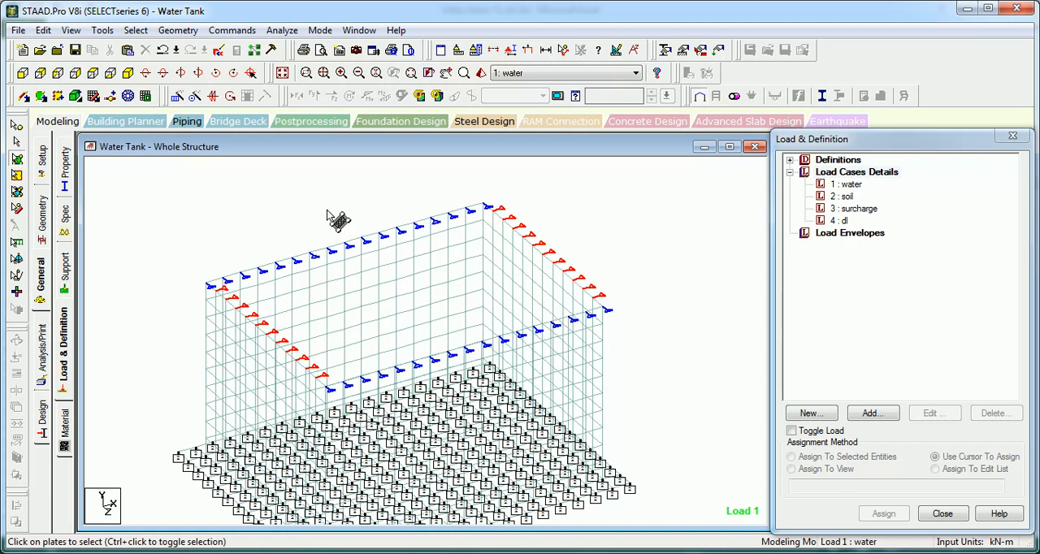
left_click(25, 98)
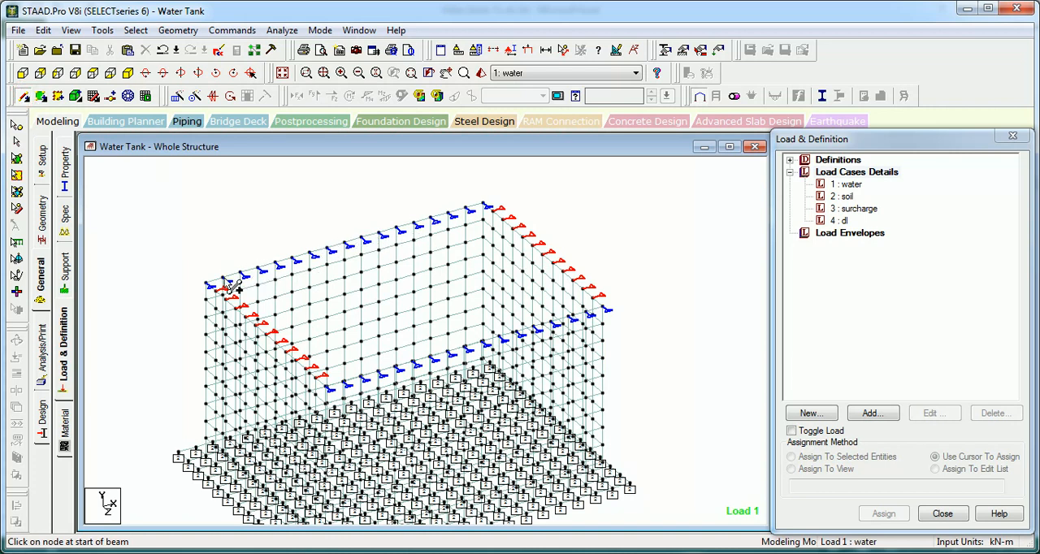
left_click(17, 124)
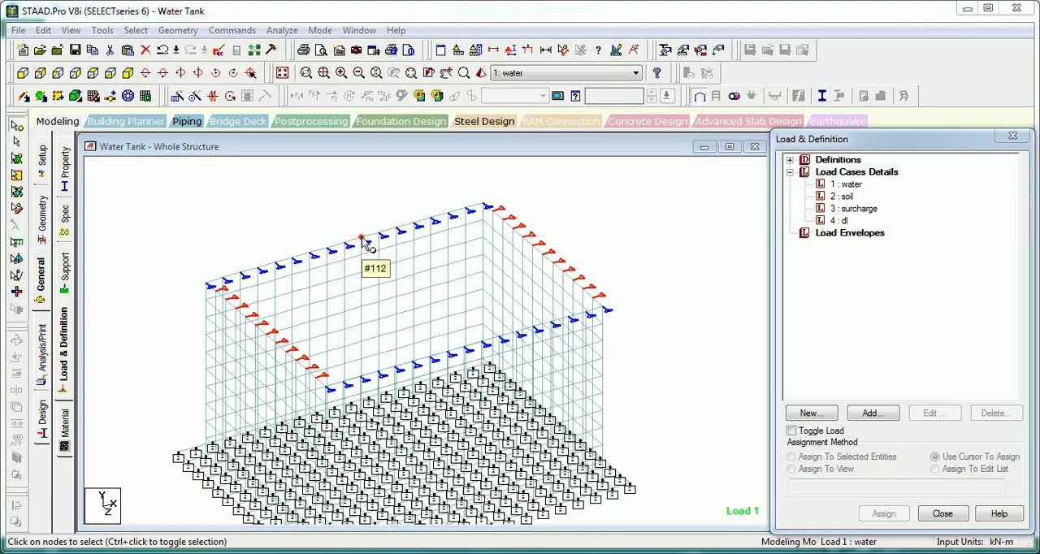
double_click(363, 242)
left_click(632, 386)
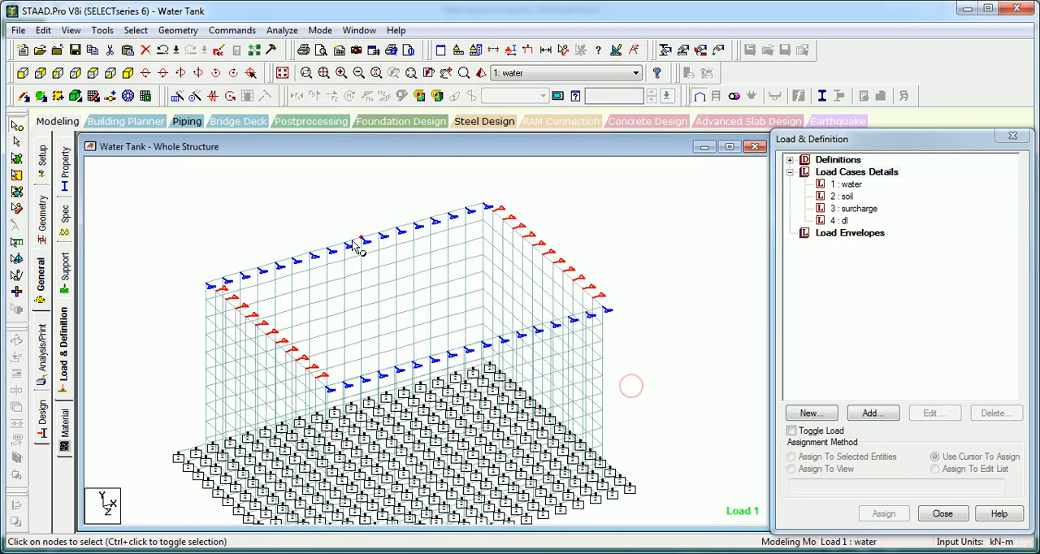
double_click(351, 243)
left_click(626, 382)
Step: Connect the mid-length top-edge nodes of the two 8 m walls with a beam along the Z axis, selecting them in front view
left_click(23, 72)
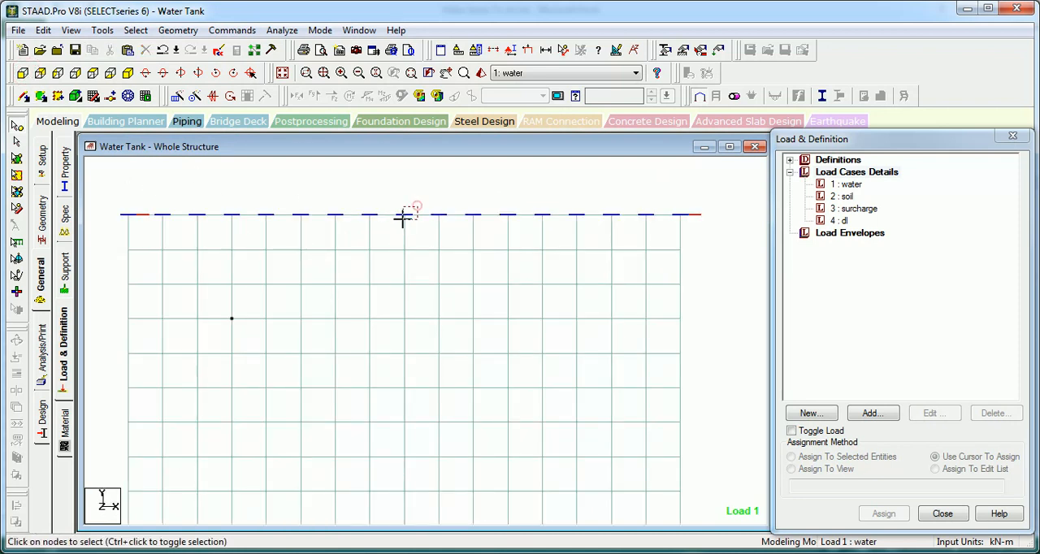
left_click(178, 30)
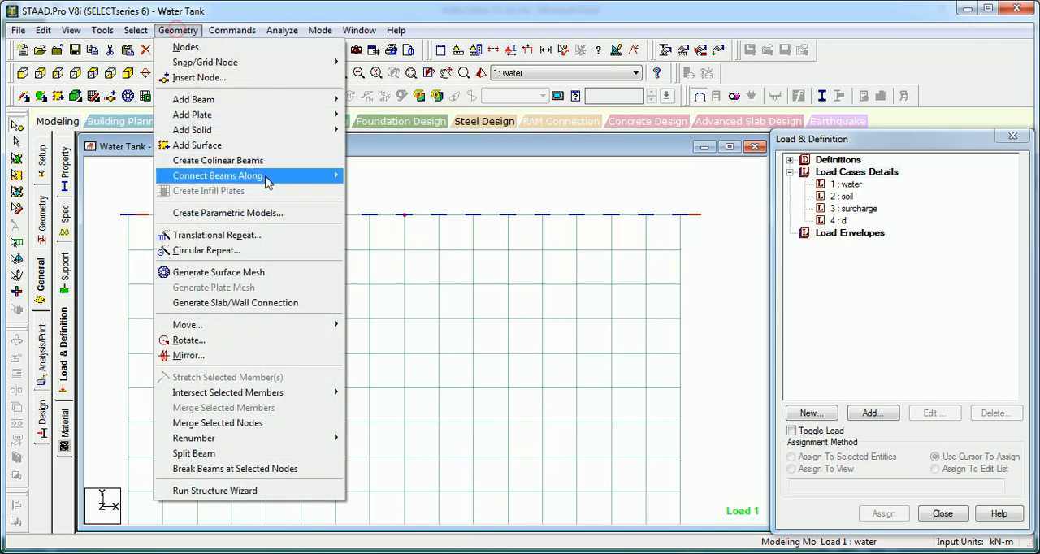
mouse_move(269, 175)
left_click(378, 206)
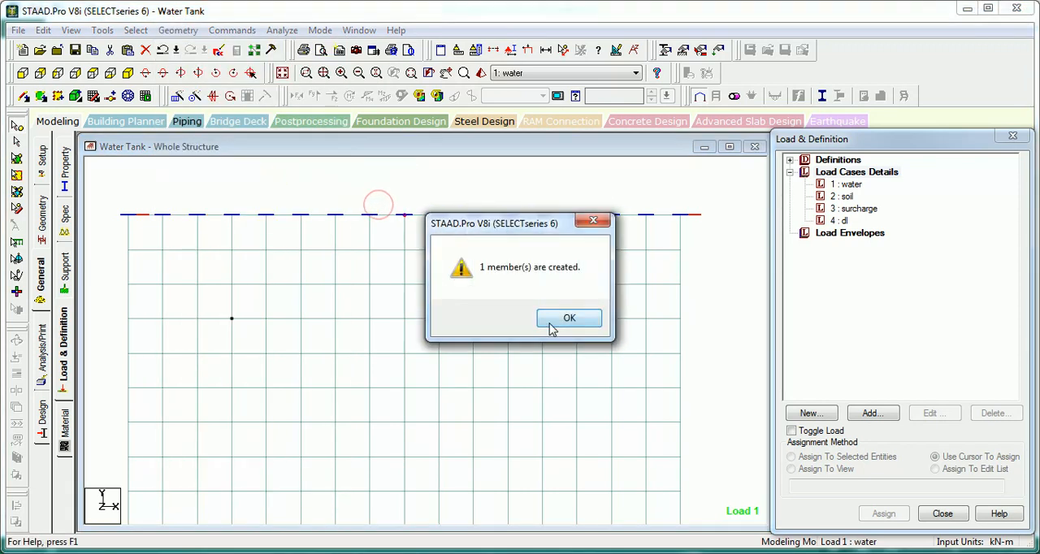
left_click(564, 319)
left_click(130, 73)
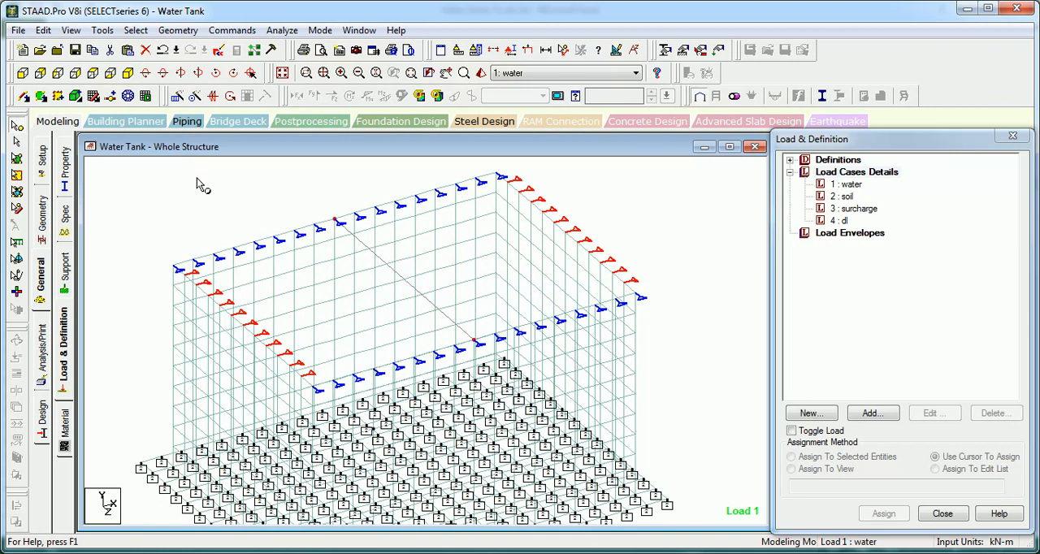
Step: Check the middle top-edge node of the 6 m walls in side view and connect the two opposite nodes with a beam along the X axis
left_click(58, 73)
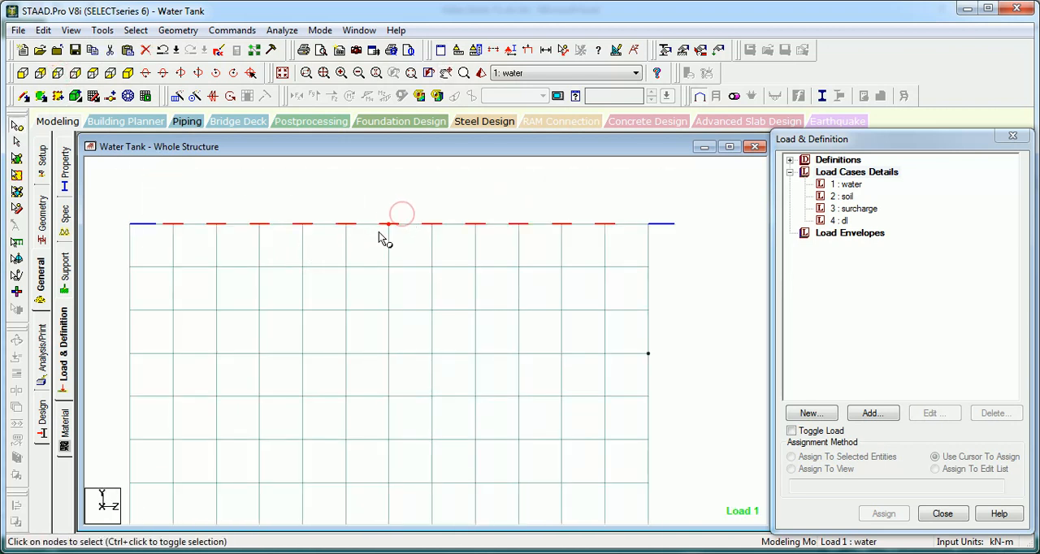
double_click(389, 225)
left_click(615, 379)
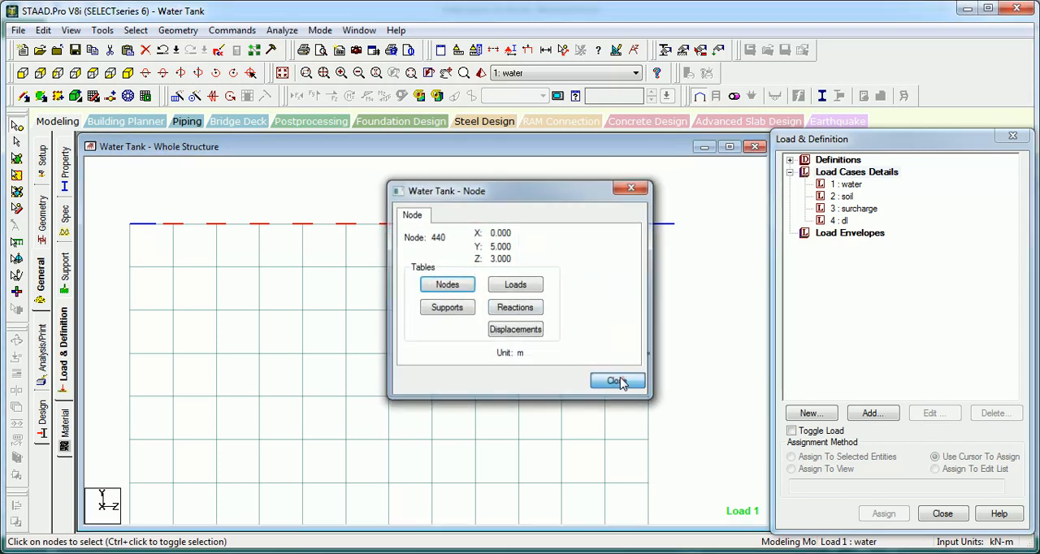
left_click(385, 226)
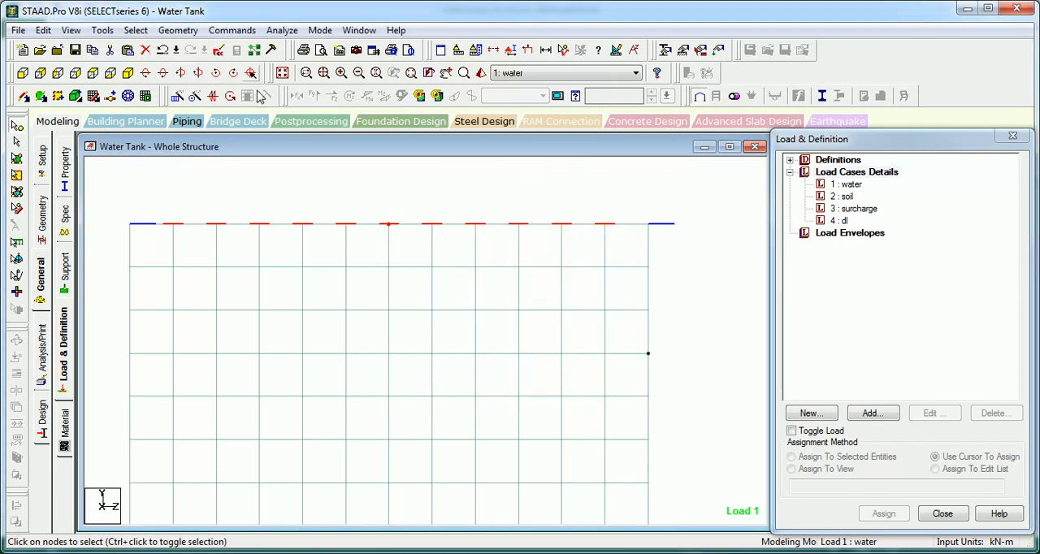
left_click(178, 30)
mouse_move(285, 176)
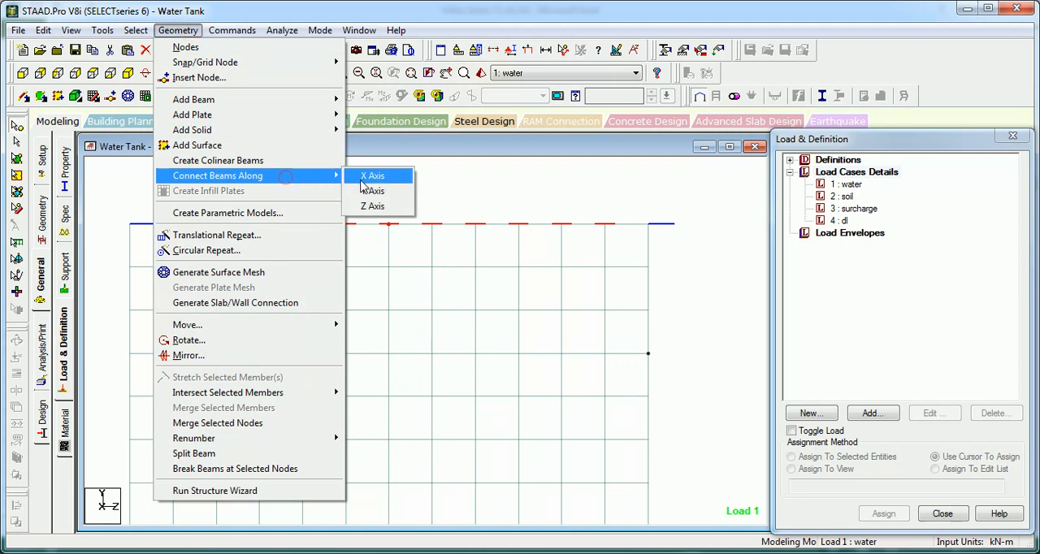
left_click(360, 178)
left_click(569, 317)
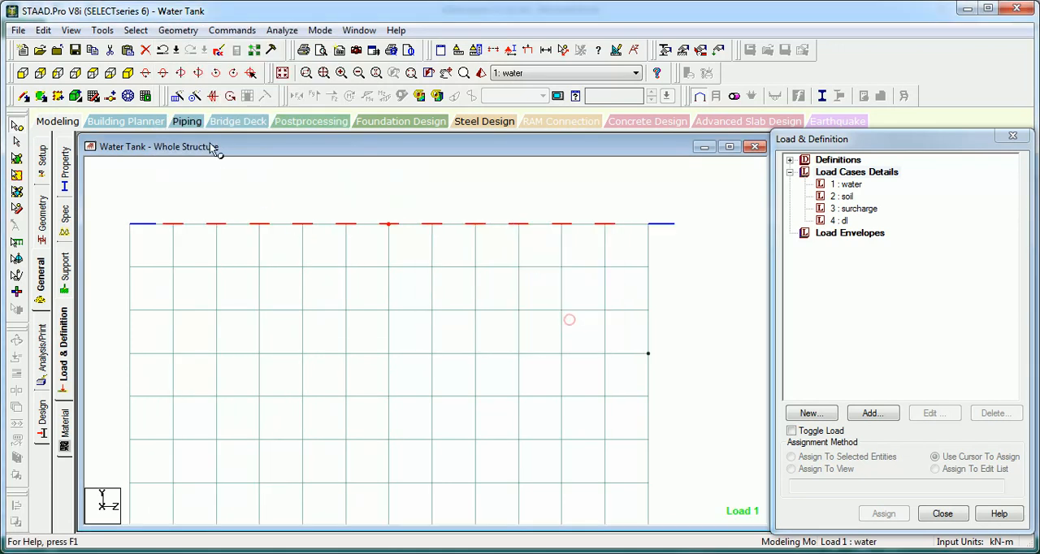
left_click(127, 72)
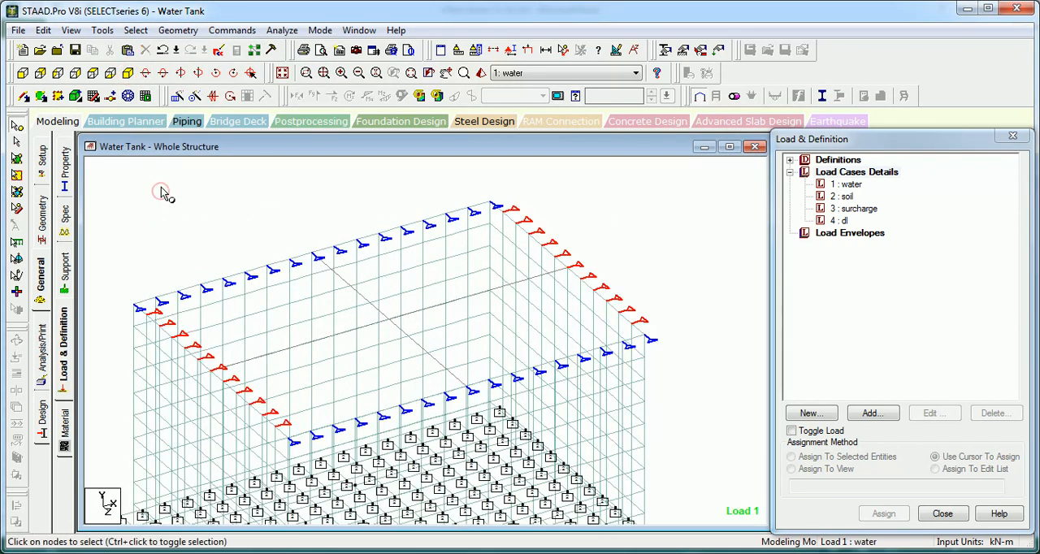
scroll(161, 199, "up", 1)
left_click(151, 185)
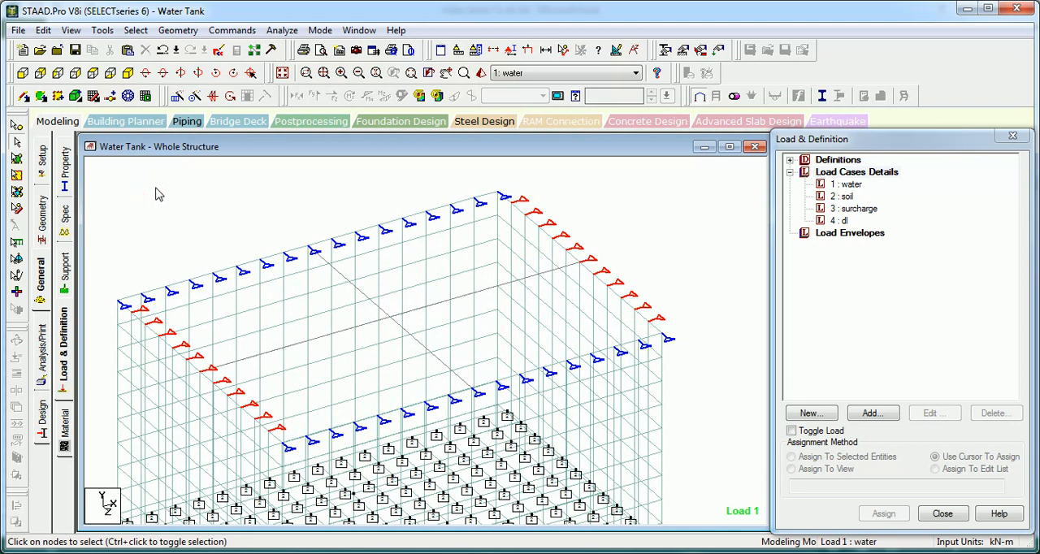
Step: Assign No support to the selected top-edge nodes at the ends of the two crossing beams
left_click(65, 273)
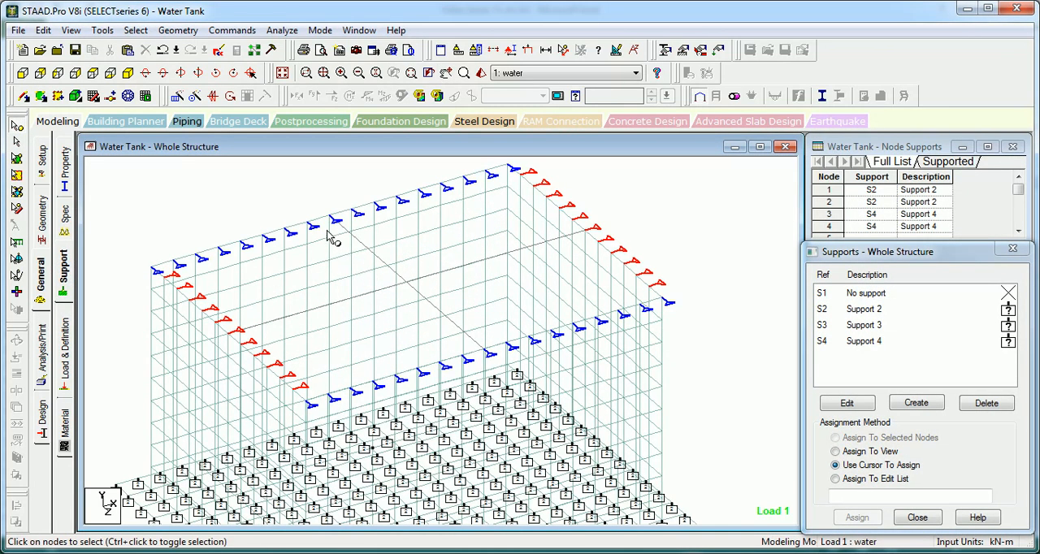
left_click(330, 218)
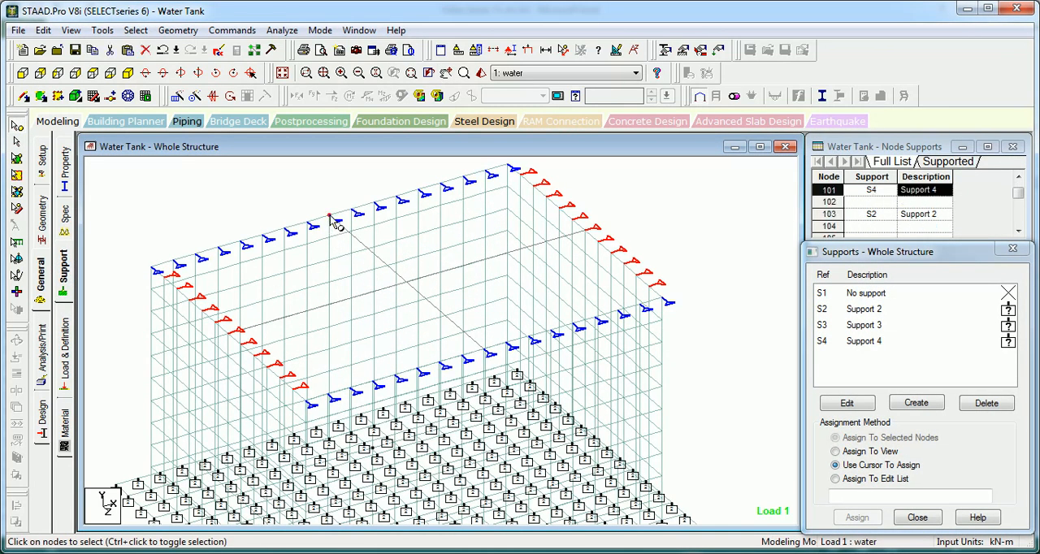
left_click(487, 355, "ctrl")
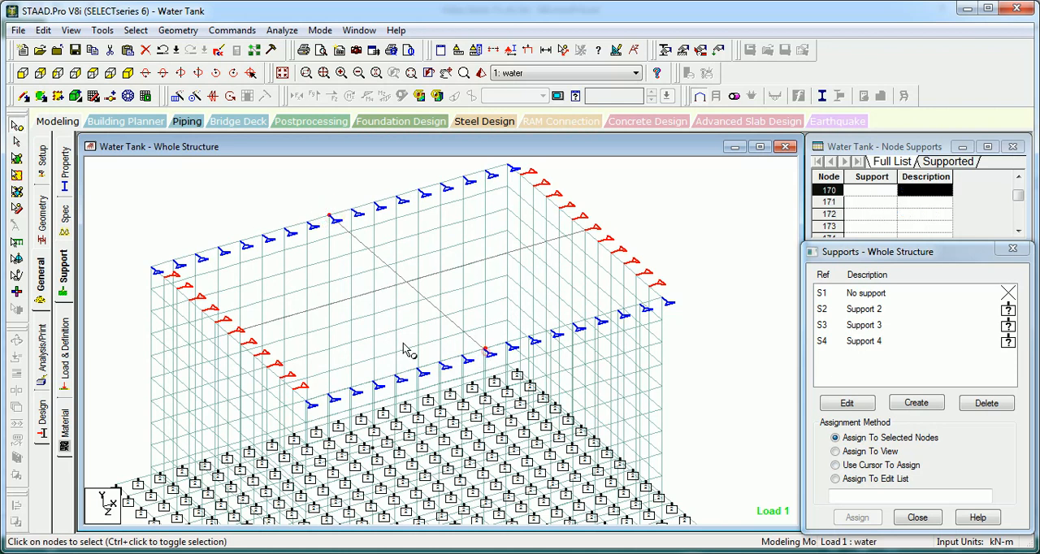
left_click(232, 335, "ctrl")
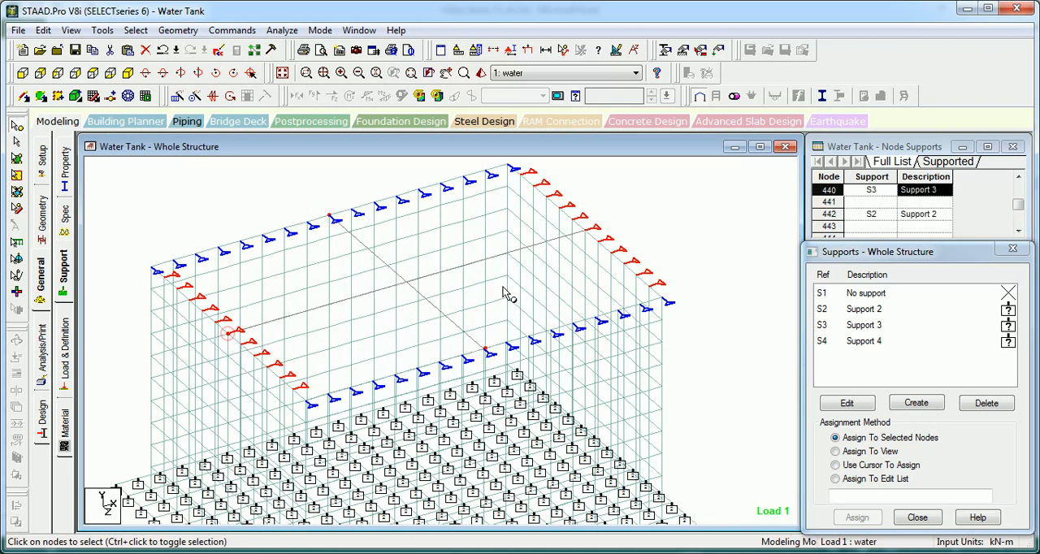
left_click(585, 231, "ctrl")
left_click(831, 293)
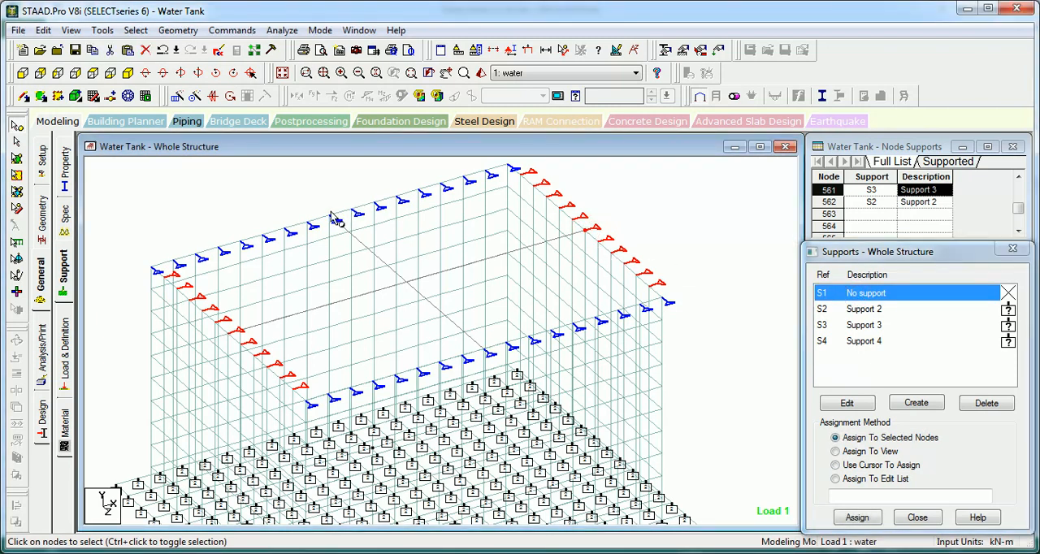
left_click(228, 335, "ctrl")
left_click(486, 351, "ctrl")
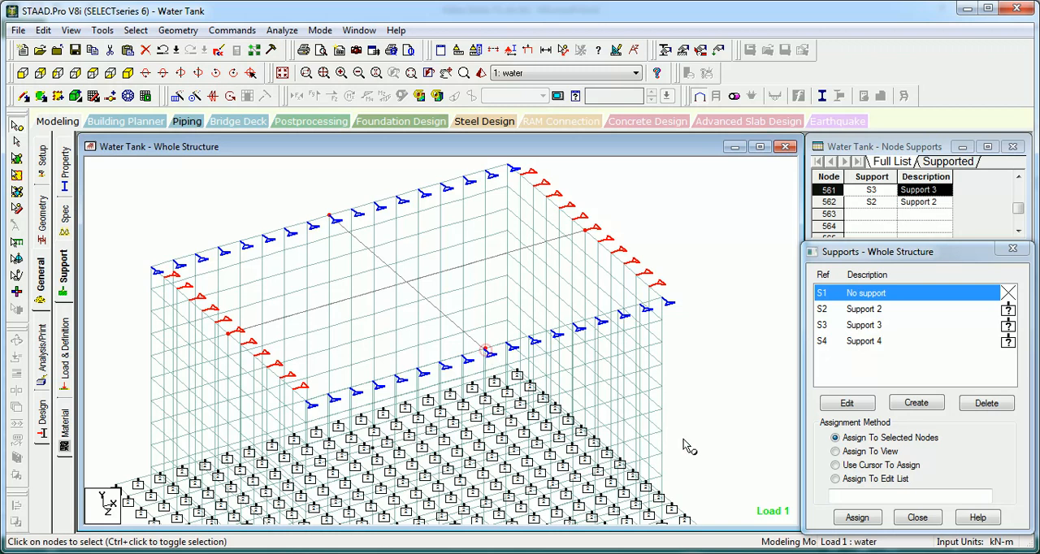
left_click(857, 518)
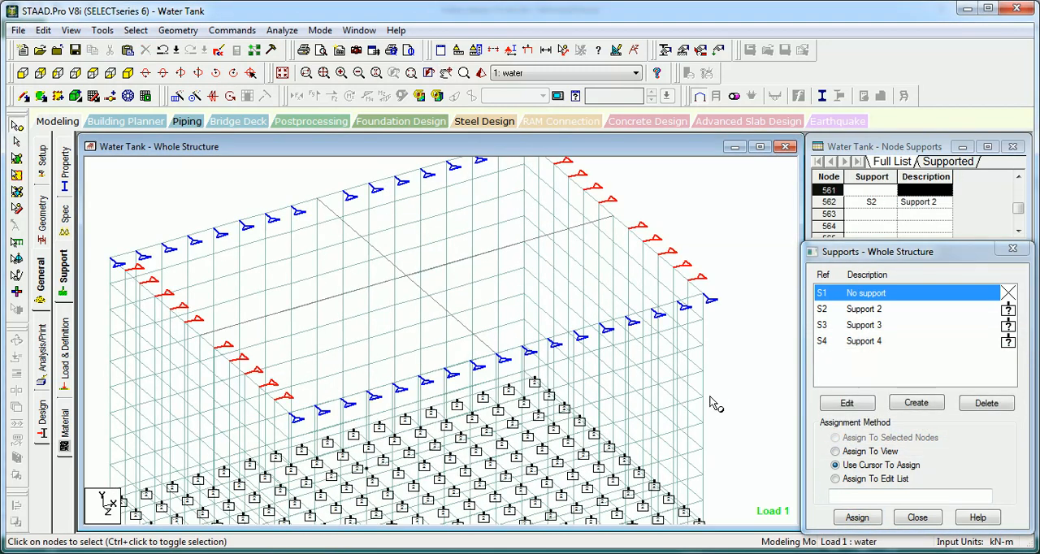
middle_click_drag(514, 311, 523, 304)
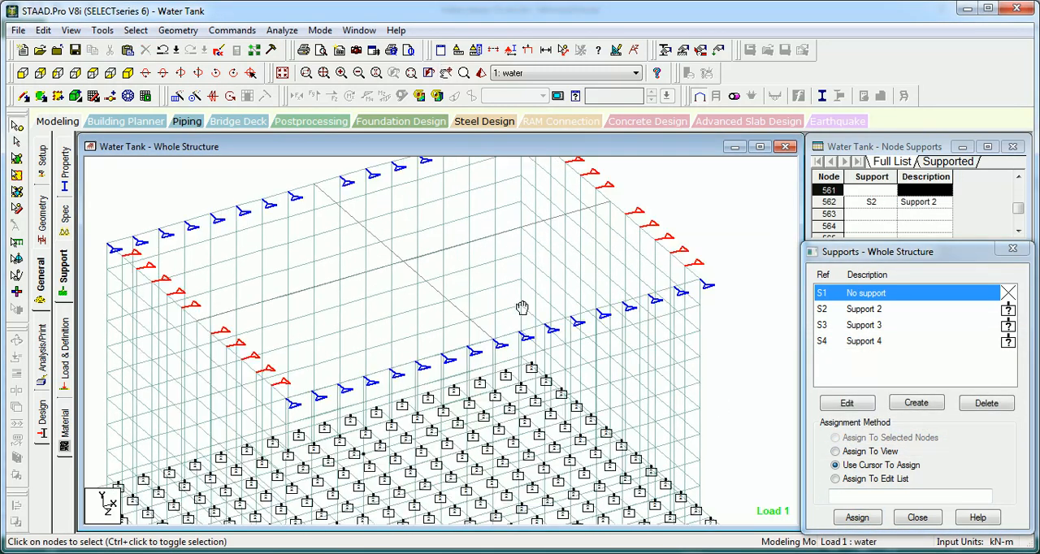
Step: Assign No support to the node at the middle of the front 8 m wall's top edge, where the crossing beam ends
key("Down")
key("Down")
key("Up")
key("Up")
key("Up")
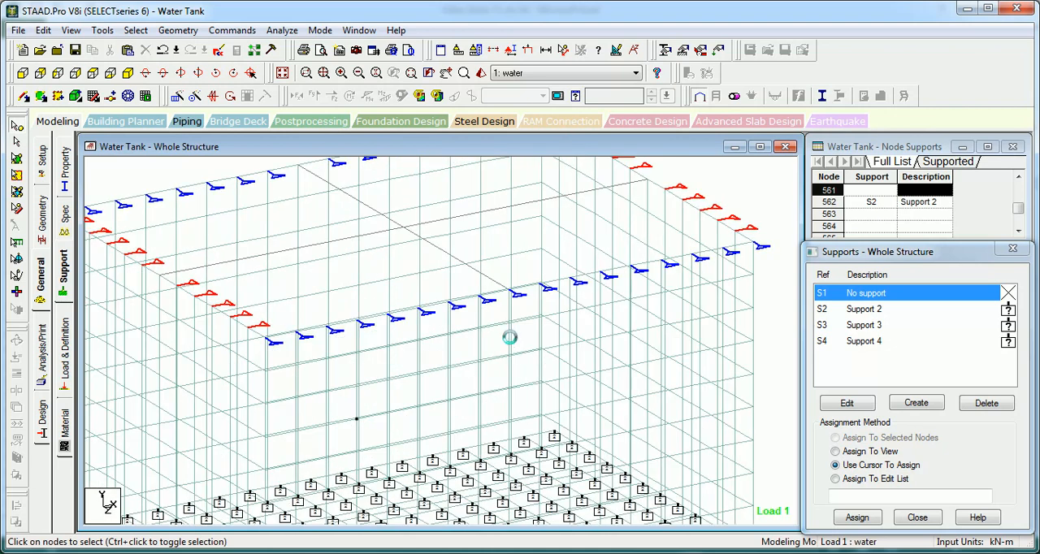
left_click(514, 296)
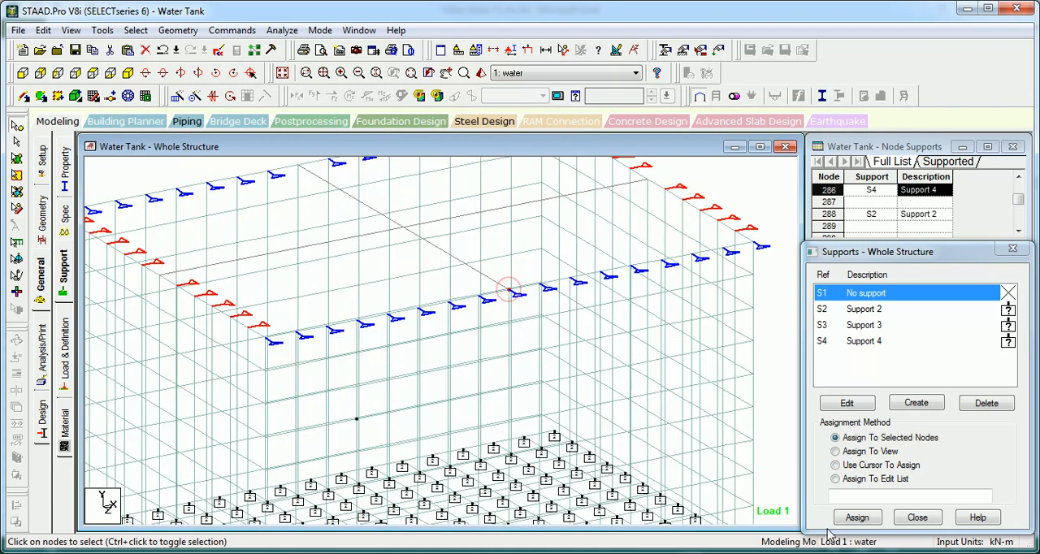
middle_click_drag(456, 337, 454, 449)
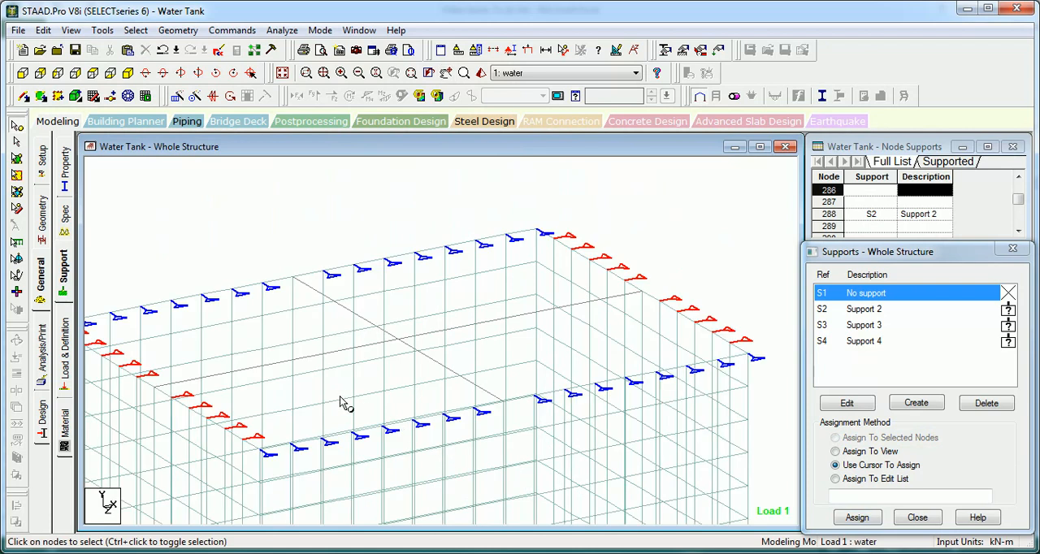
middle_click_drag(341, 398, 398, 386)
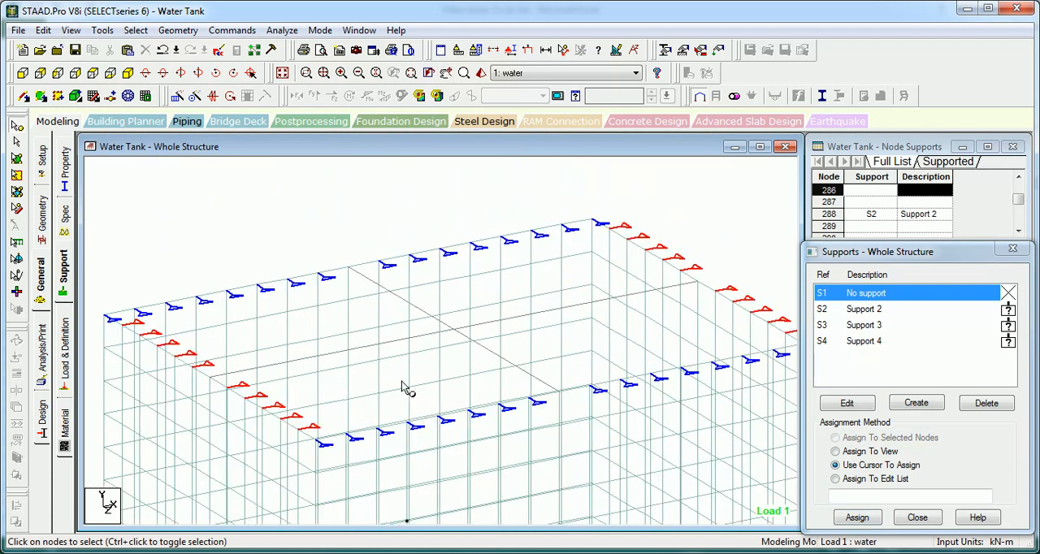
Step: Add a rectangular CONCRETE section with YD 0.45 m and ZD 0.3 m
left_click(282, 73)
left_click(63, 167)
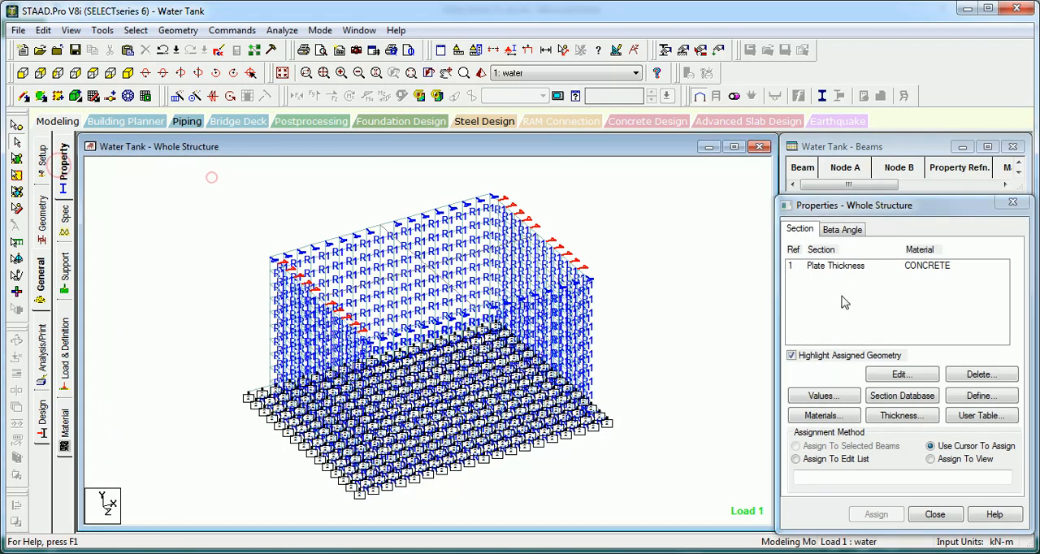
left_click(998, 395)
left_click(303, 163)
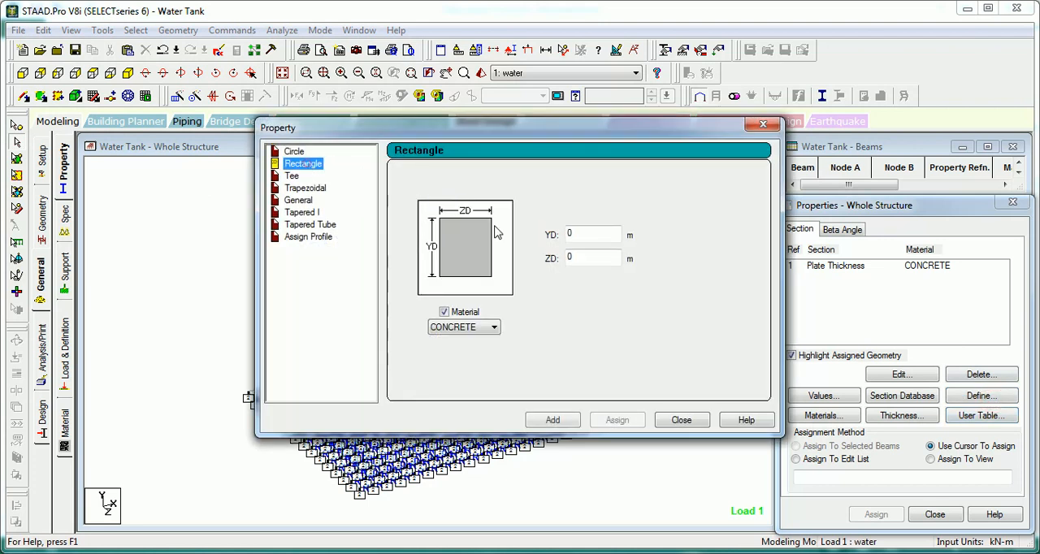
left_click(574, 234)
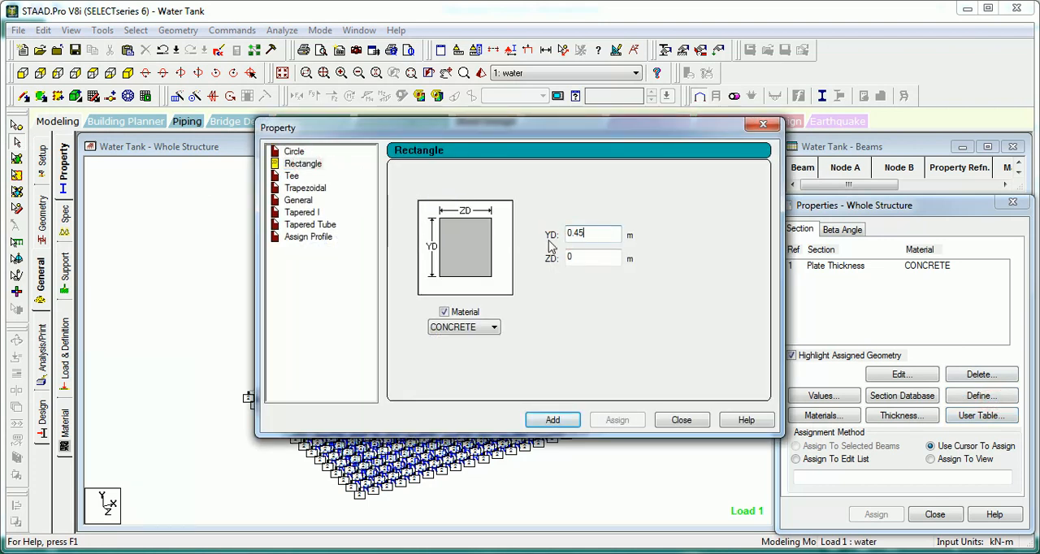
left_click(553, 419)
left_click(681, 419)
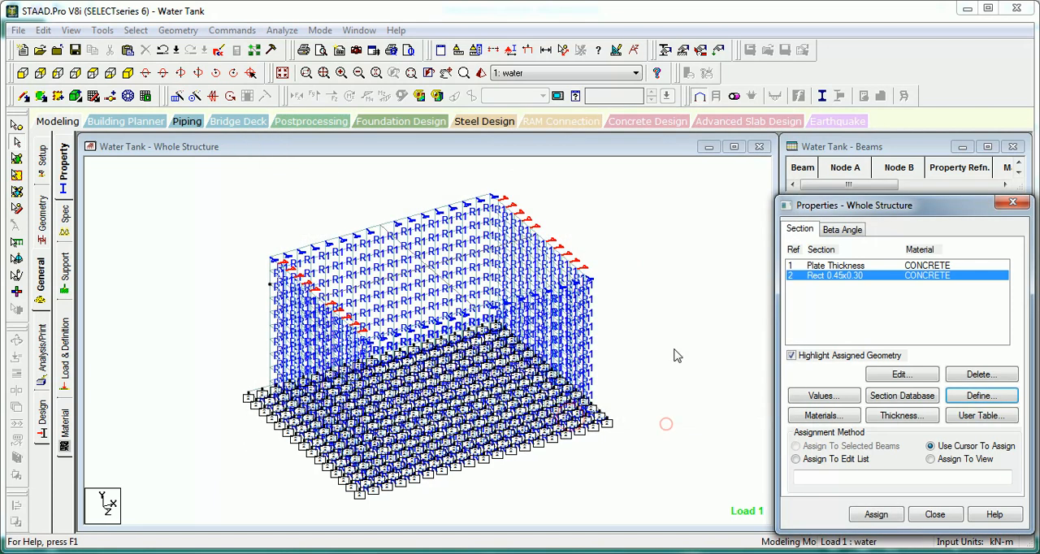
Step: Assign the Rect 0.45x0.30 section to all beams in the view
left_click(930, 459)
left_click(870, 512)
key("Return")
left_click(716, 419)
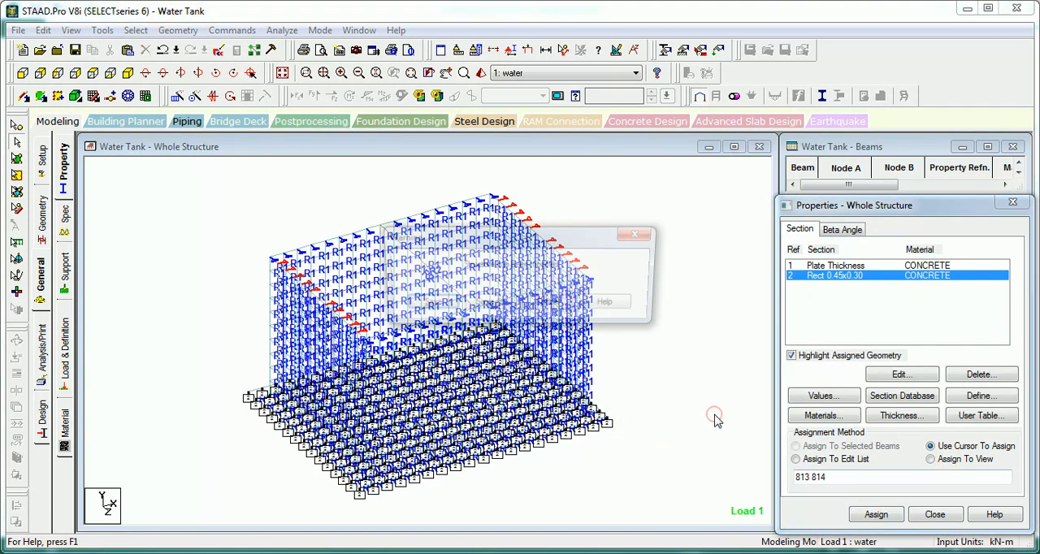
left_click(695, 402)
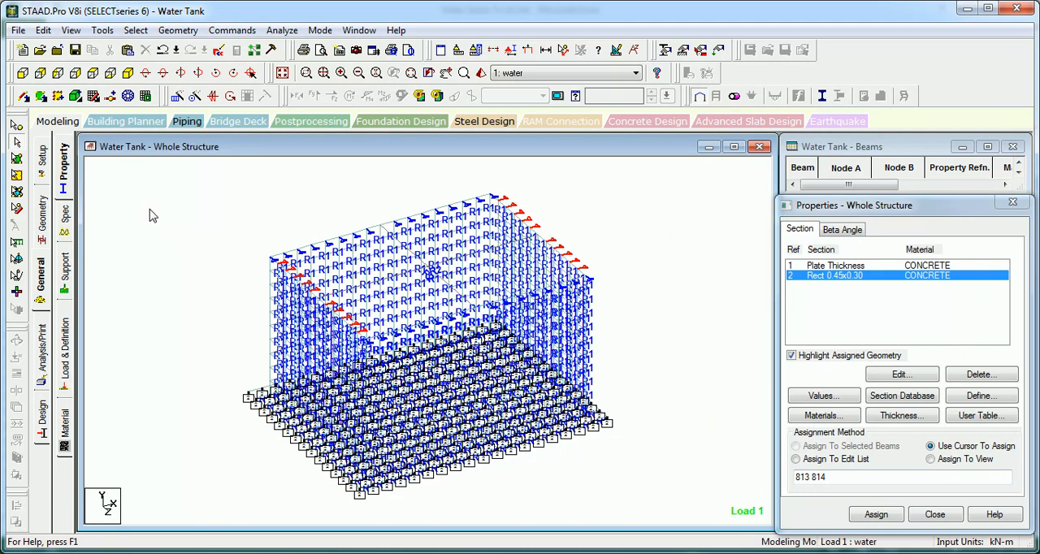
Step: Select the end nodes of the tank's top edge in front view and connect them with beams along the Z axis
scroll(149, 215, "up", 2)
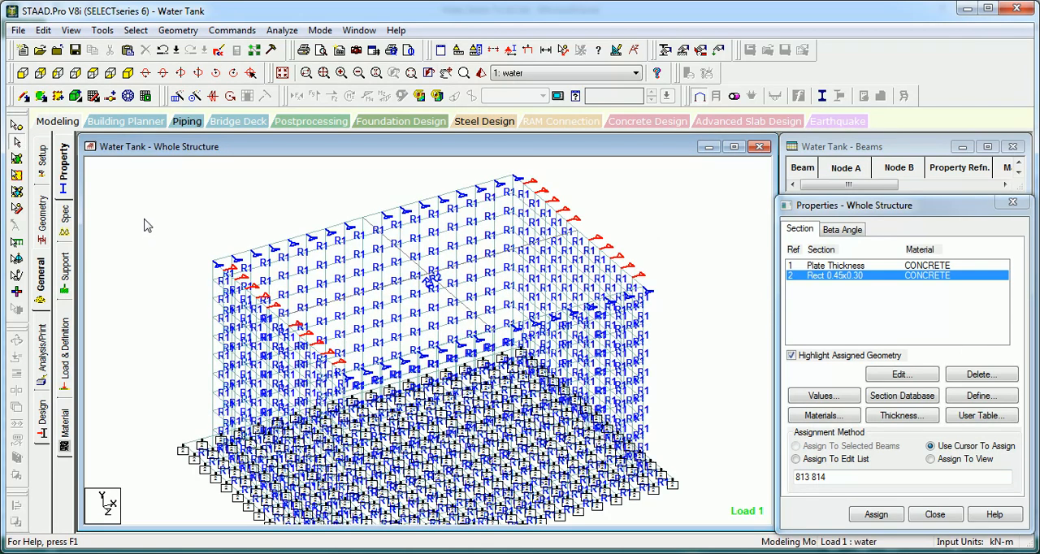
scroll(145, 226, "up", 2)
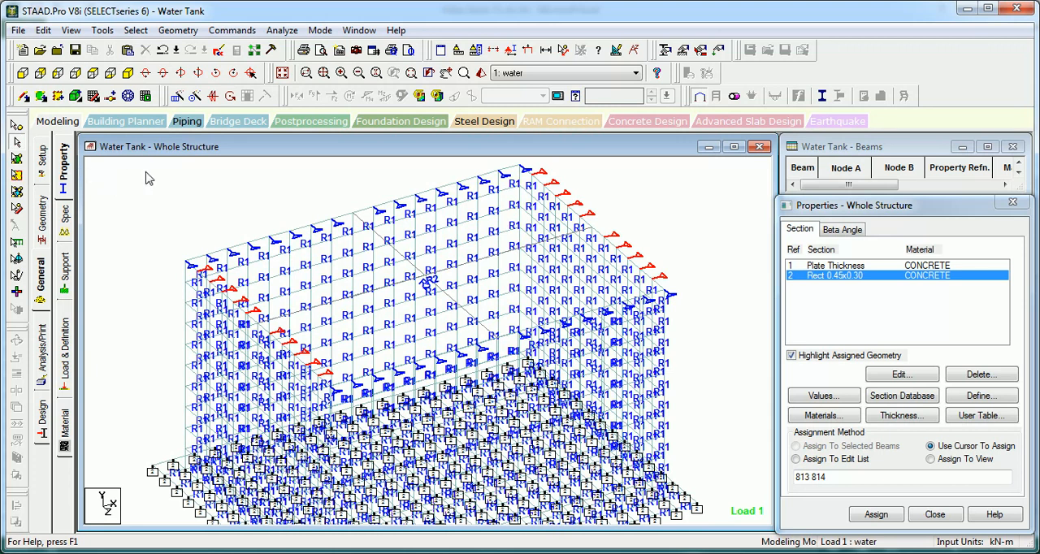
left_click(23, 97)
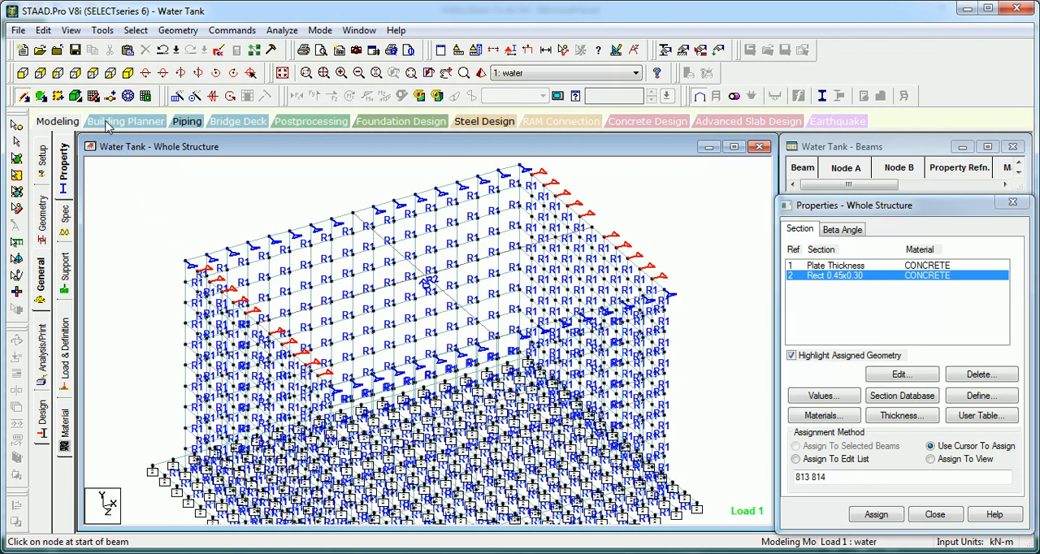
key("Escape")
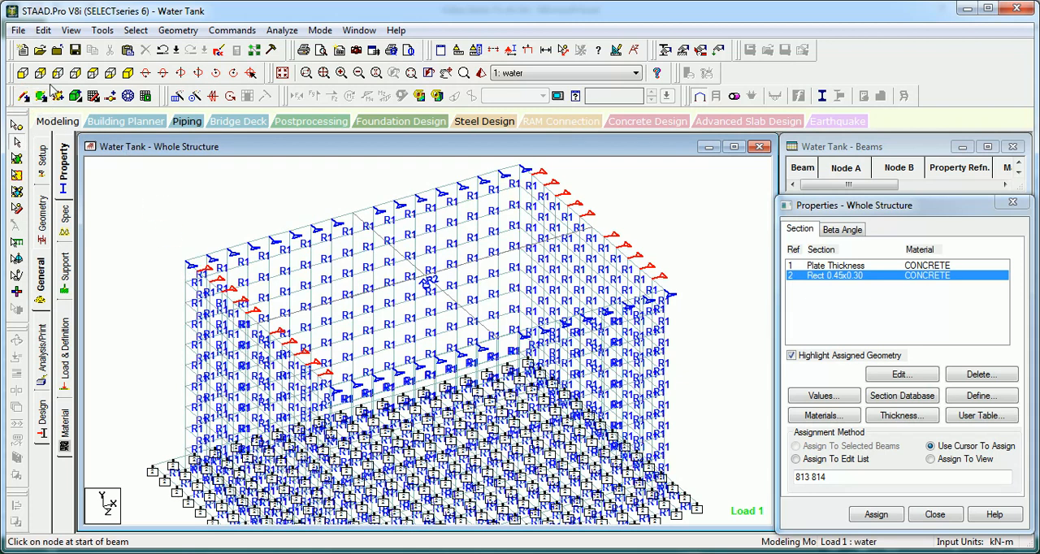
left_click(23, 72)
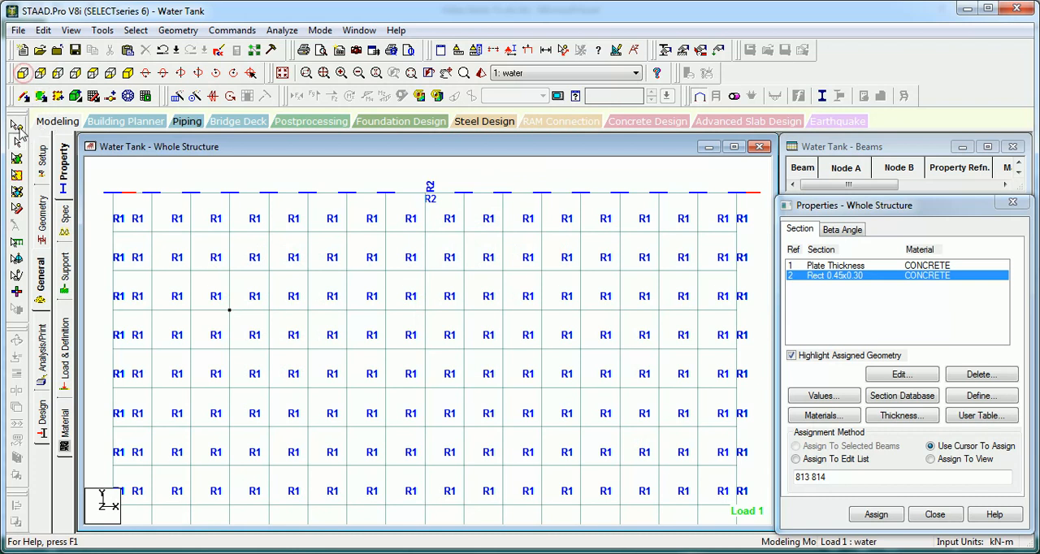
left_click(16, 126)
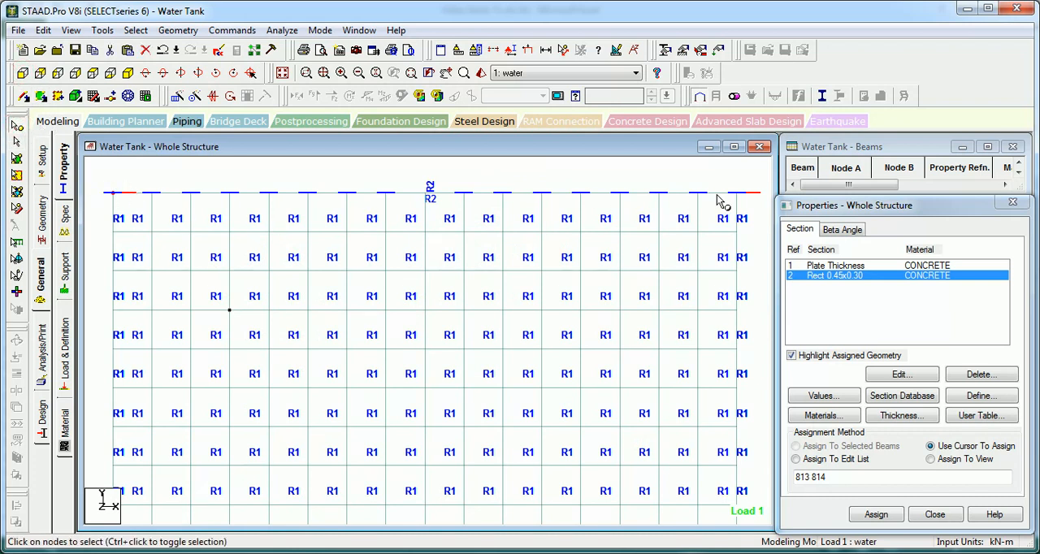
left_click(178, 31)
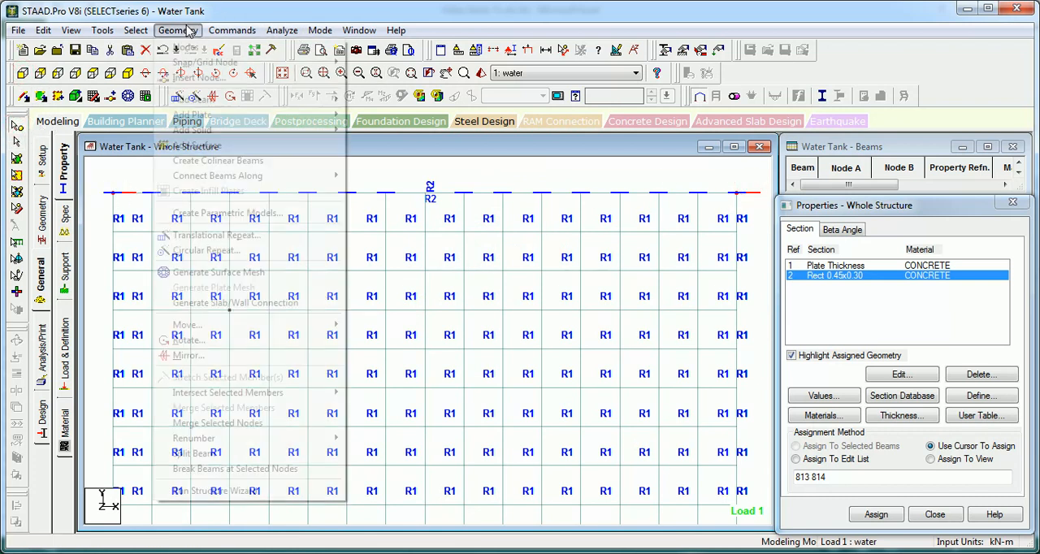
mouse_move(325, 176)
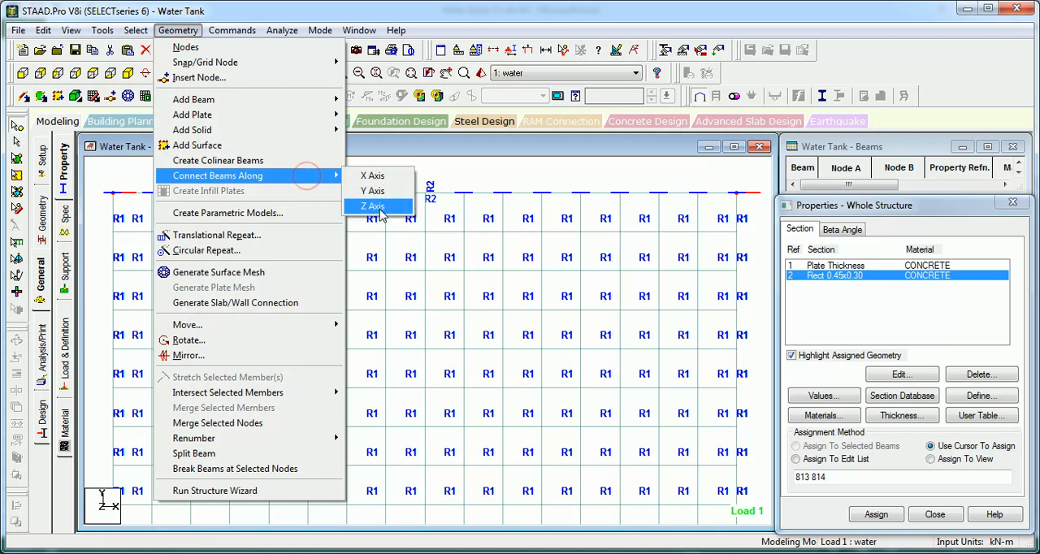
left_click(382, 210)
key("Return")
Step: Select the top corner nodes in side view and connect beams along the X axis on the 8 m walls' top edges
left_click(62, 68)
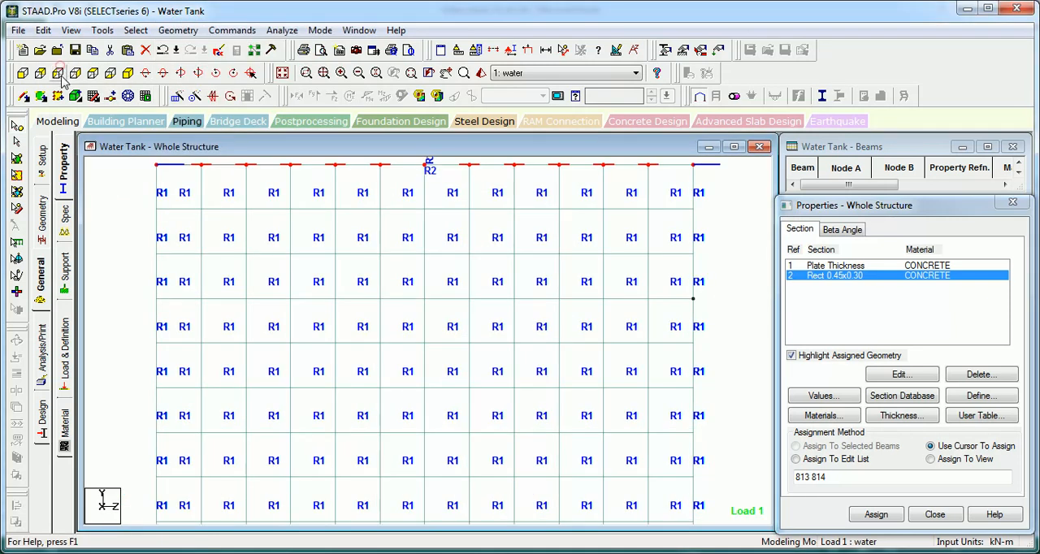
middle_click_drag(178, 171, 189, 219)
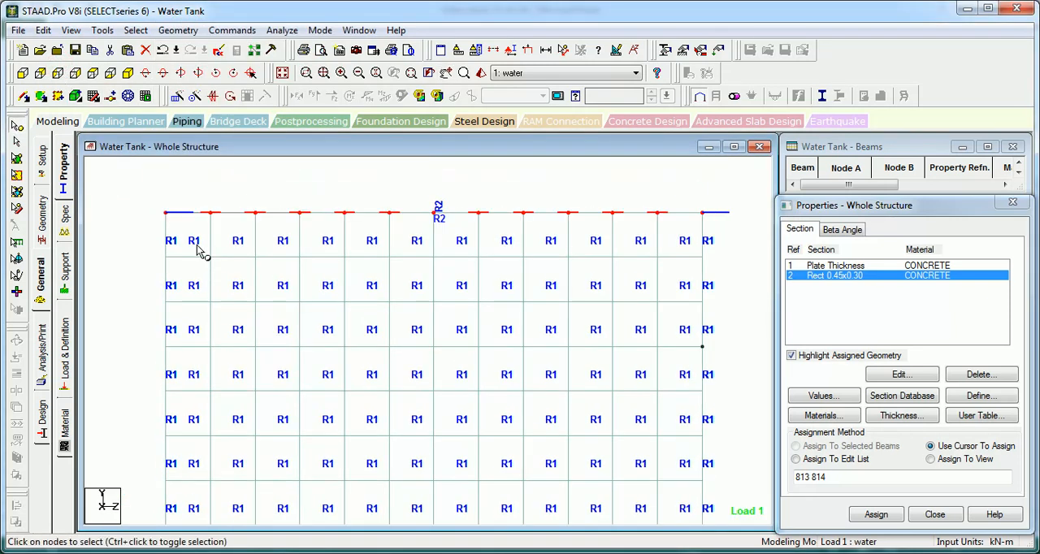
left_click(167, 212)
left_click(178, 30)
mouse_move(294, 177)
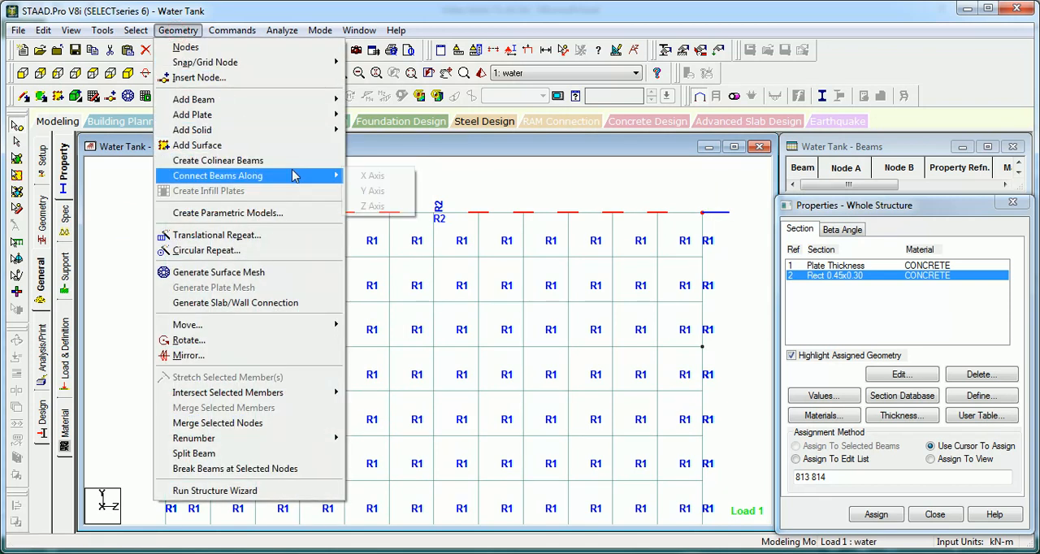
left_click(377, 179)
key("Return")
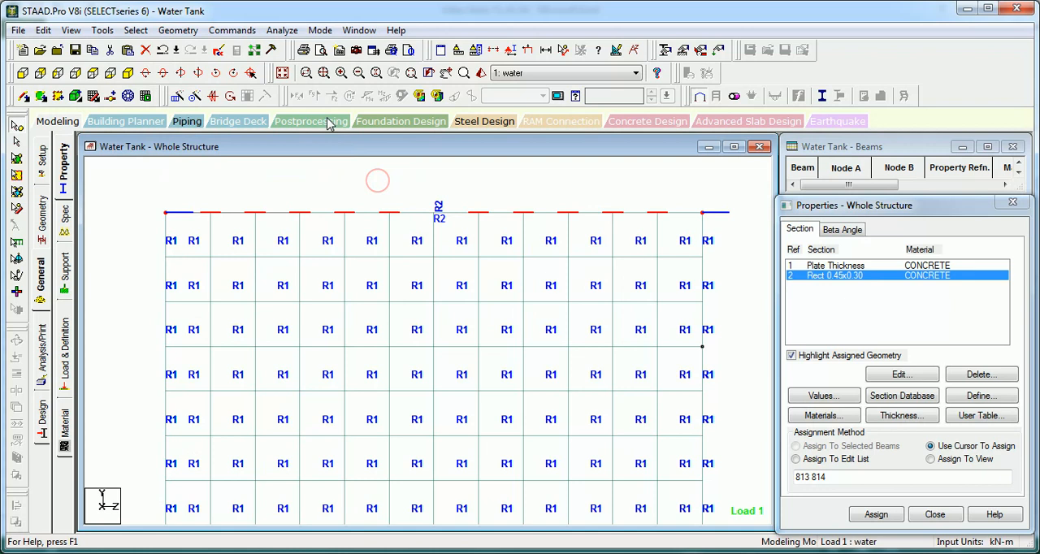
left_click(283, 74)
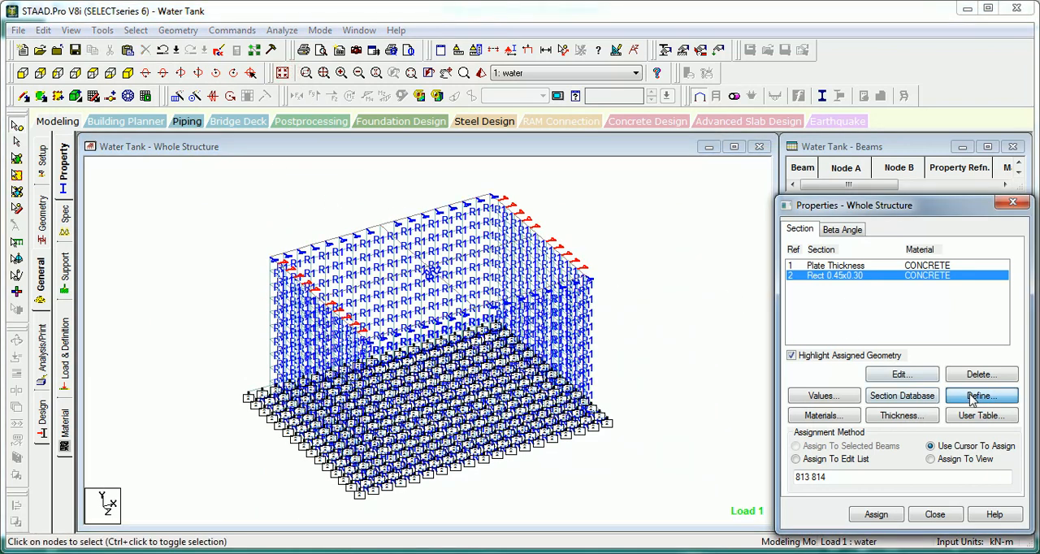
Step: Add a rectangular CONCRETE section with YD 0.35 m and ZD 0.35 m
left_click(980, 396)
left_click(303, 163)
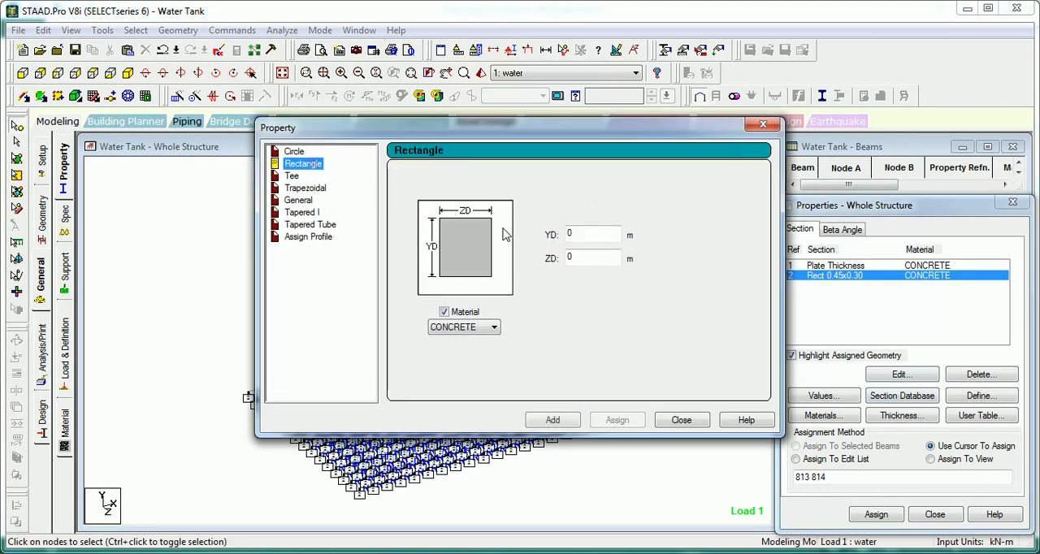
double_click(587, 234)
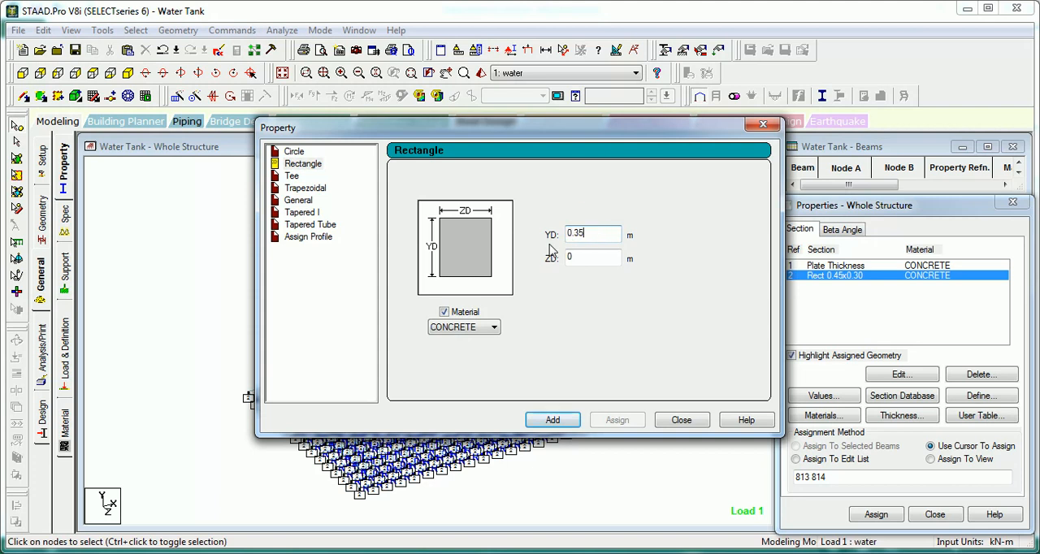
left_click(566, 422)
left_click(680, 420)
Step: Assign the Rect 0.35x0.35 section to all beams in the view
left_click(933, 459)
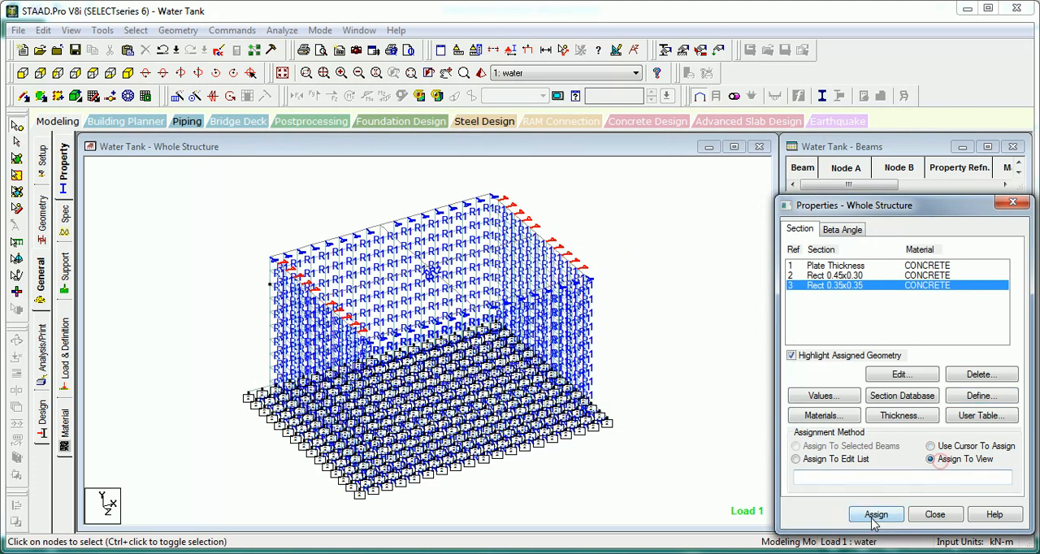
left_click(875, 518)
left_click(734, 442)
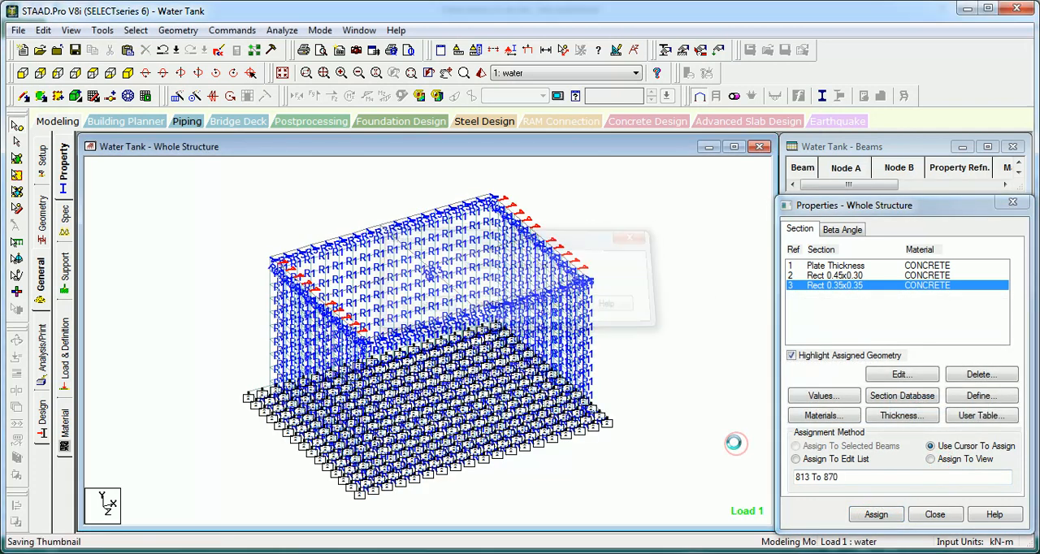
left_click(194, 234)
Step: List the defined load cases and select the water case
left_click(66, 325)
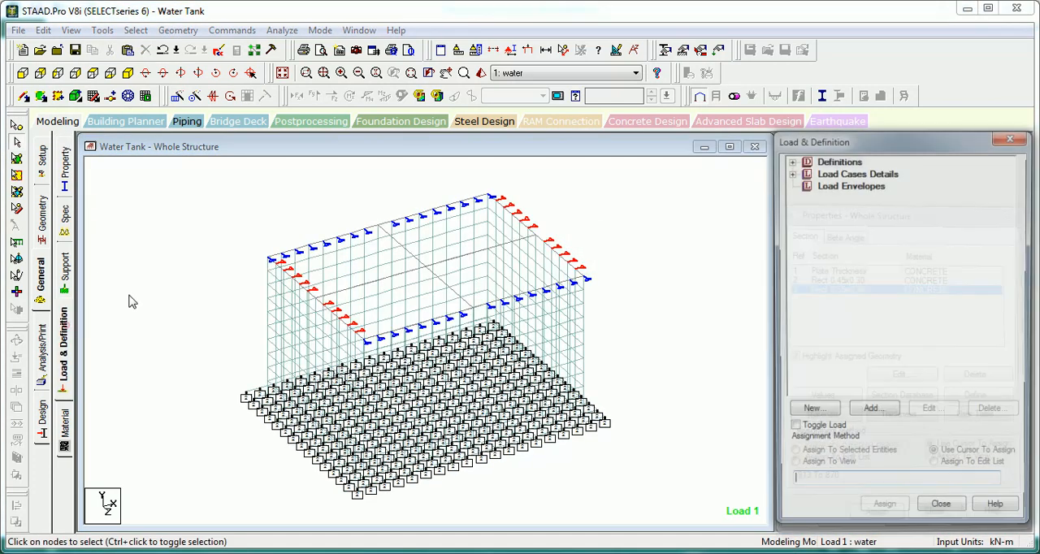
left_click(790, 172)
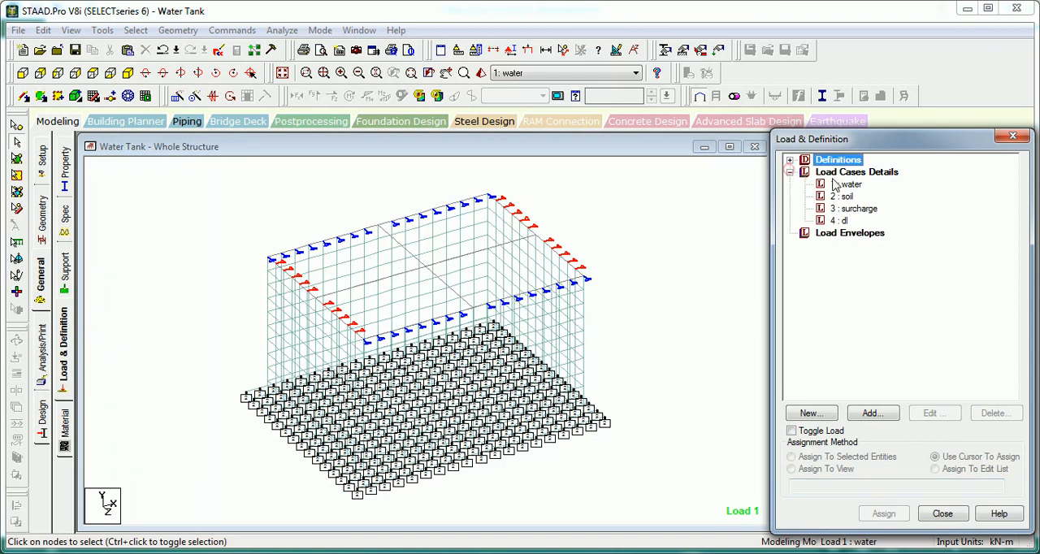
left_click(847, 185)
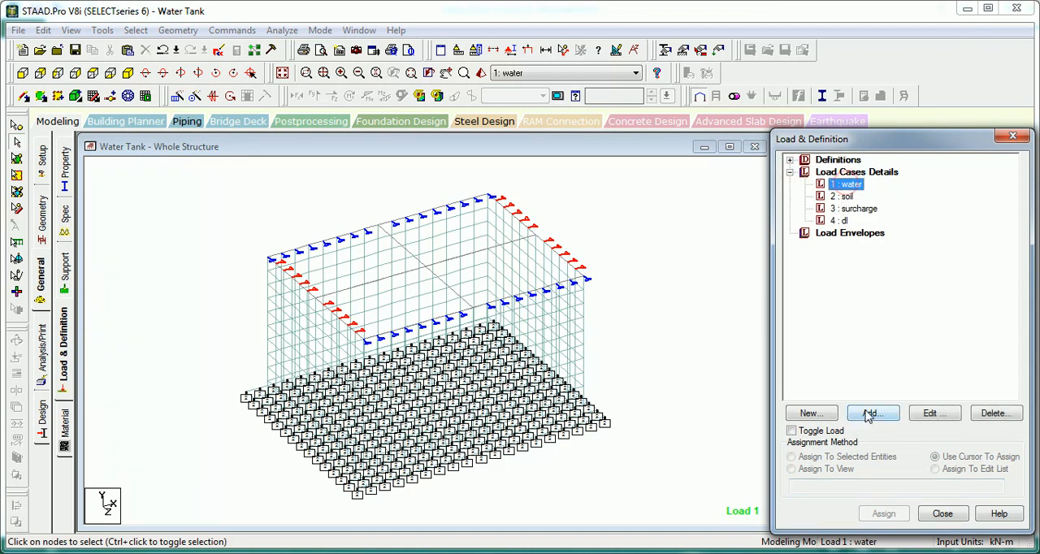
left_click(612, 216)
Step: Display the plates' local axes and examine the wall and floor plate orientation for the water load case
scroll(642, 271, "up", 3)
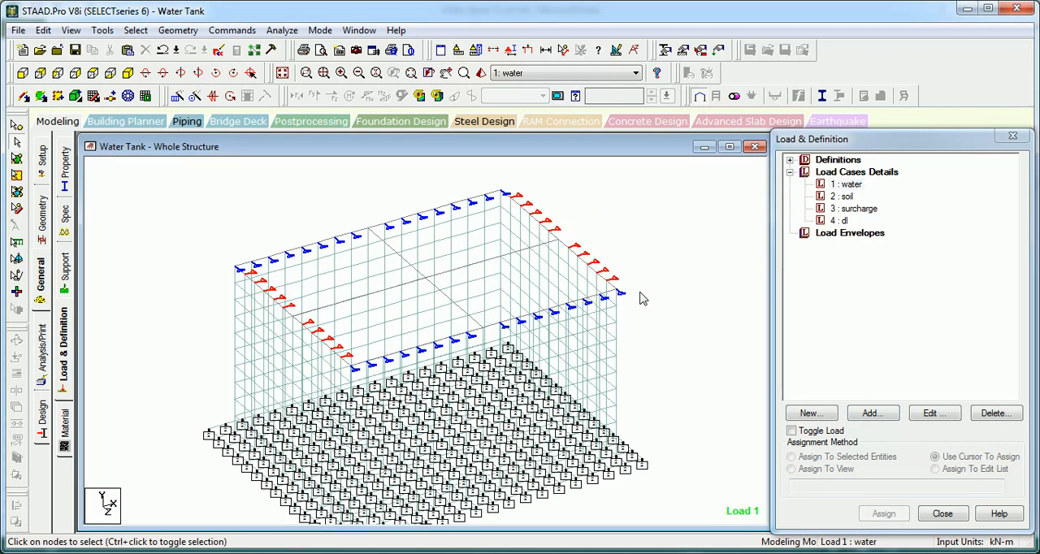
key("Up")
scroll(643, 291, "down", 2)
key("Up")
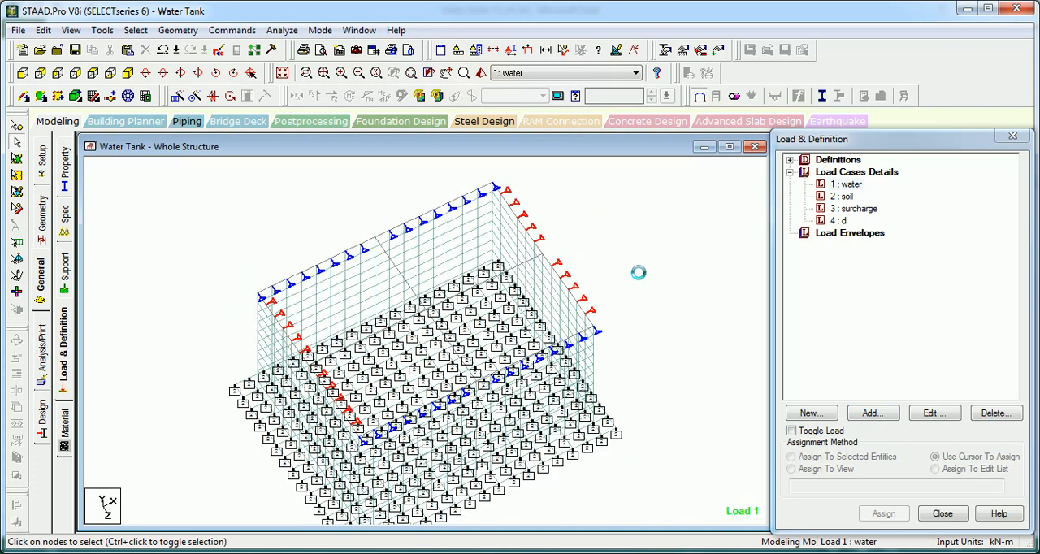
scroll(639, 272, "up", 1)
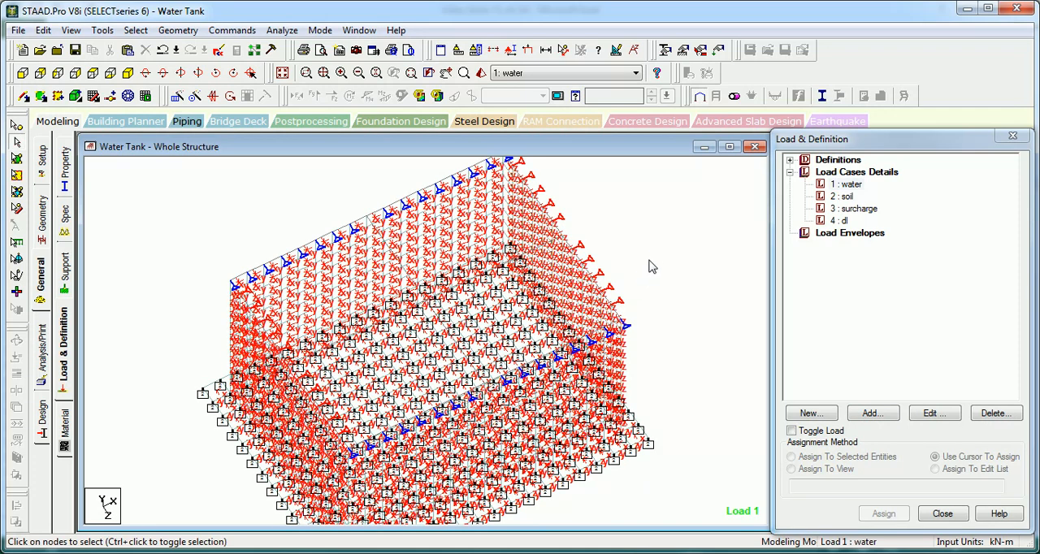
left_click(847, 186)
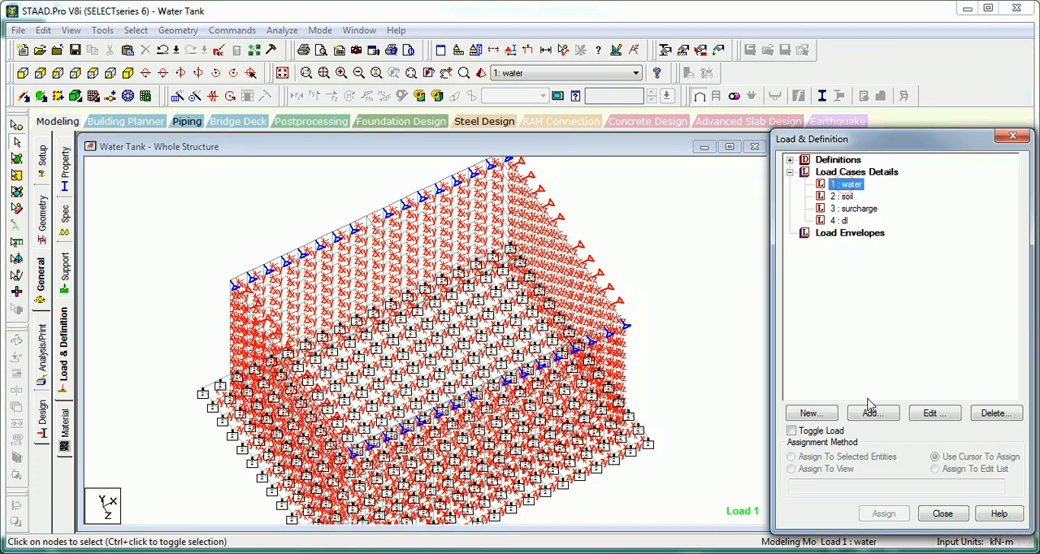
left_click(631, 224)
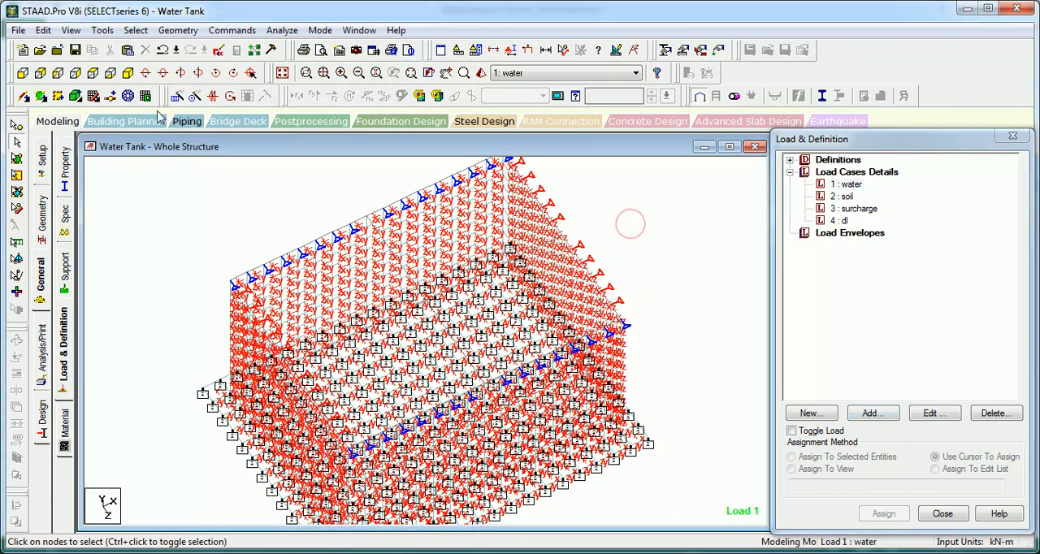
Step: Show the tank in front elevation and hide the local axes of the plates and beams
left_click(23, 73)
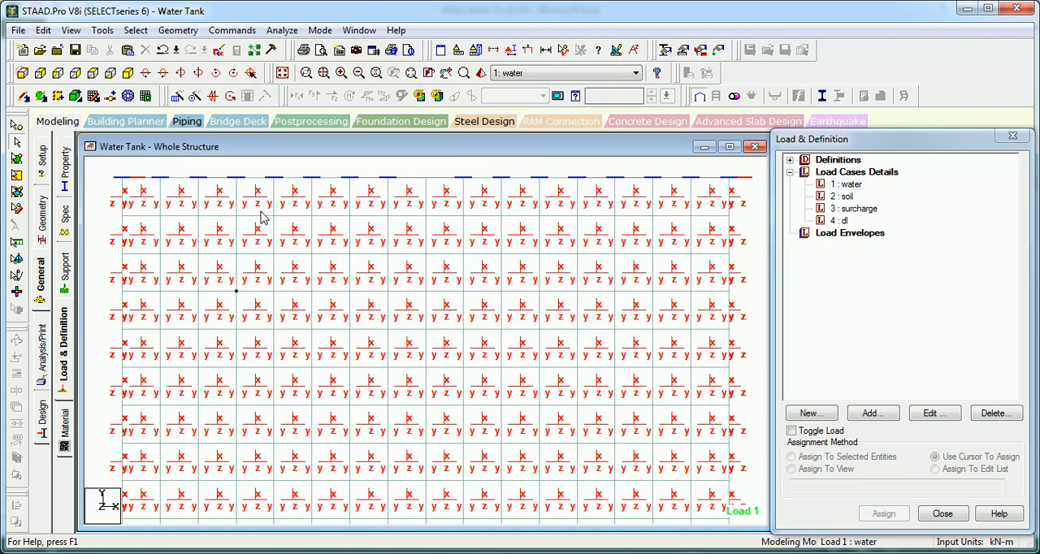
key("shift+t")
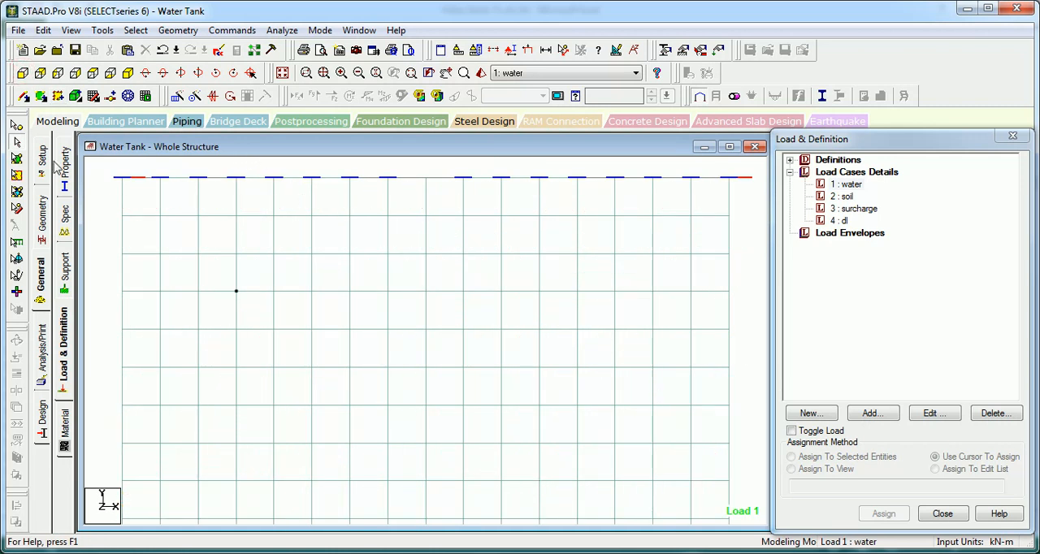
scroll(287, 236, "down", 1)
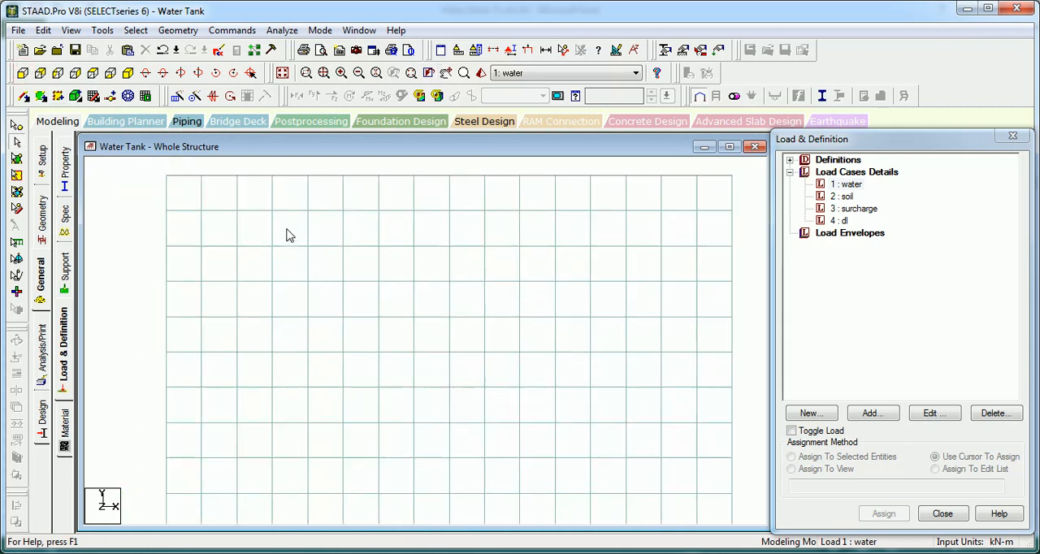
Step: Isolate one full-height strip of plates near the middle of the front and back walls and show it in isometric view
left_click(18, 160)
scroll(318, 244, "down", 2)
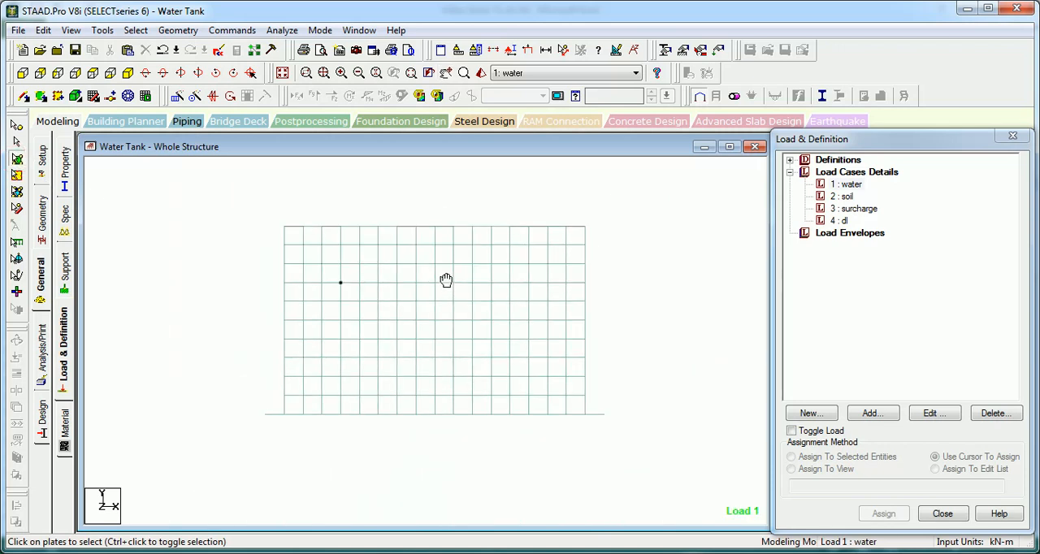
left_click_drag(430, 406, 433, 441)
key("alt+v")
key("s")
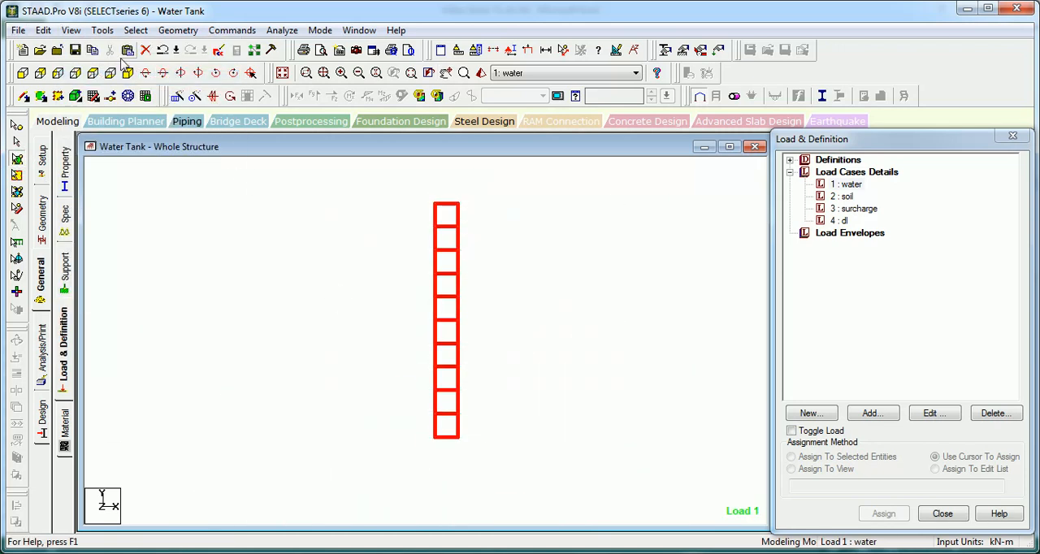
left_click(127, 72)
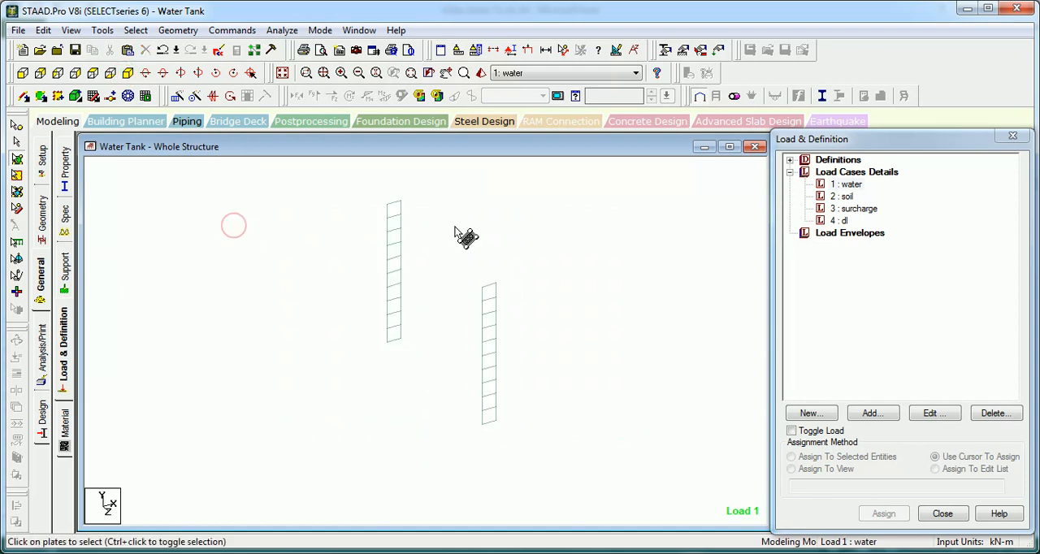
Step: Start a Hydrostatic plate load in the water load case and select the back wall's vertical strip of plates for it
left_click(847, 185)
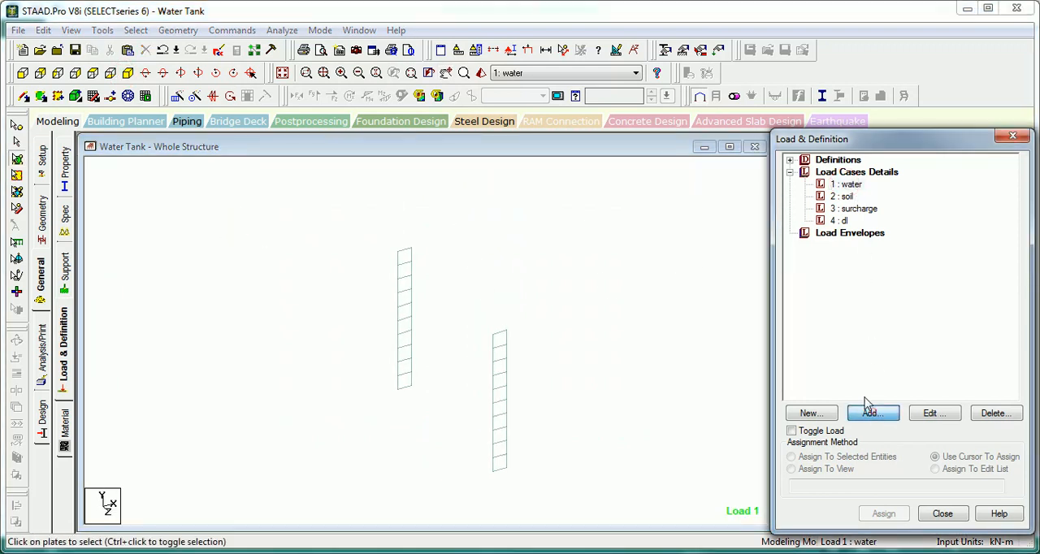
left_click(865, 410)
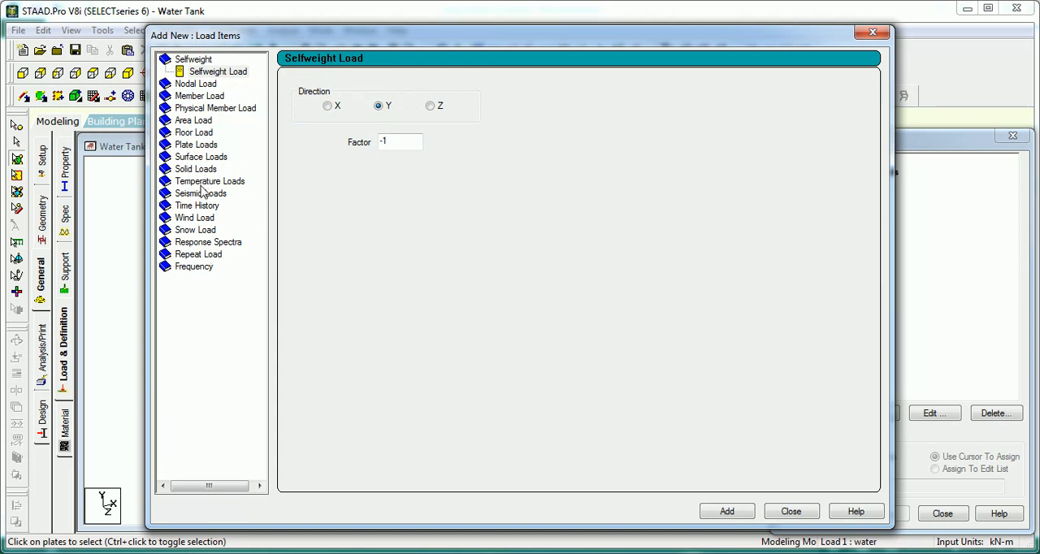
left_click(195, 144)
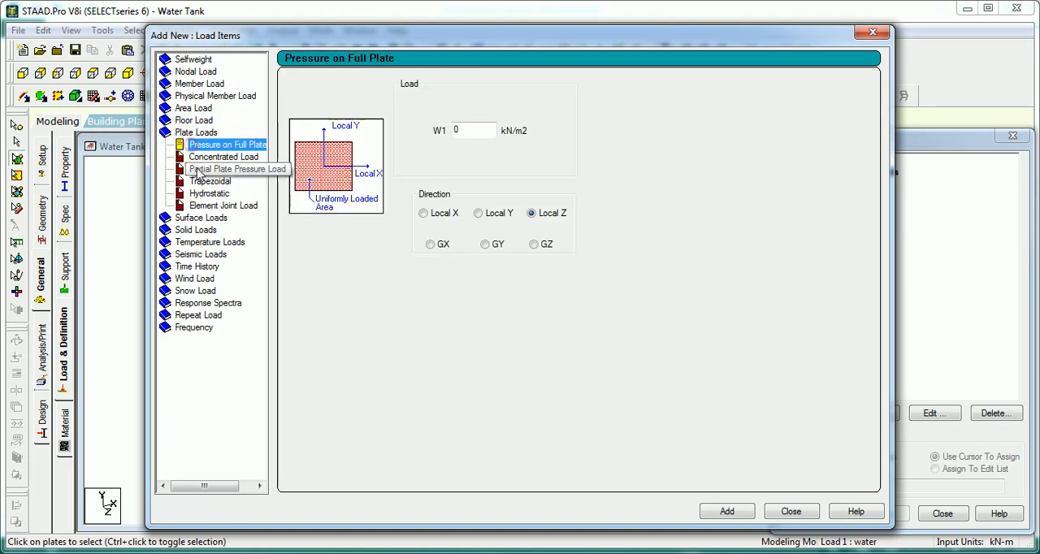
left_click(211, 193)
left_click(537, 232)
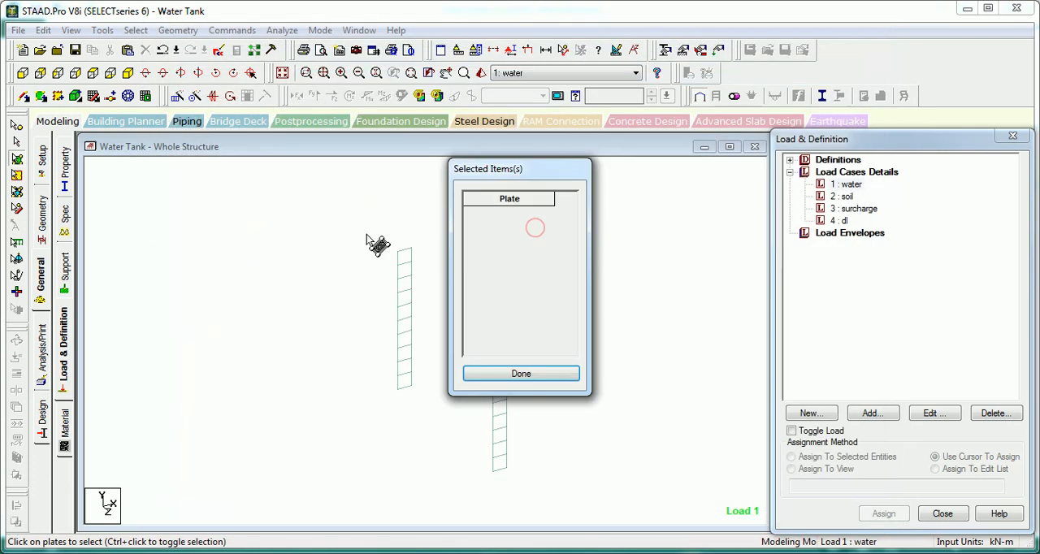
left_click_drag(416, 223, 360, 428)
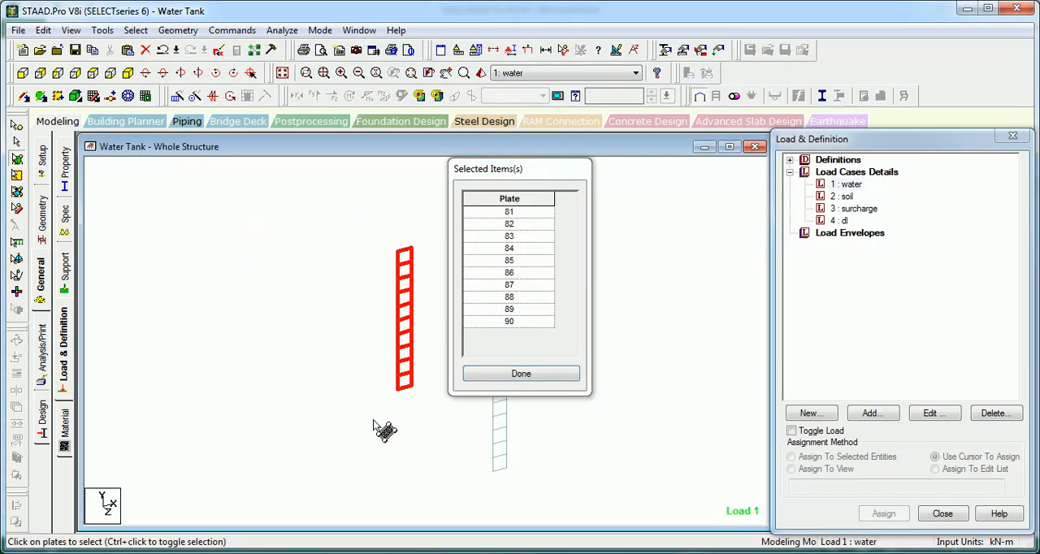
left_click(505, 375)
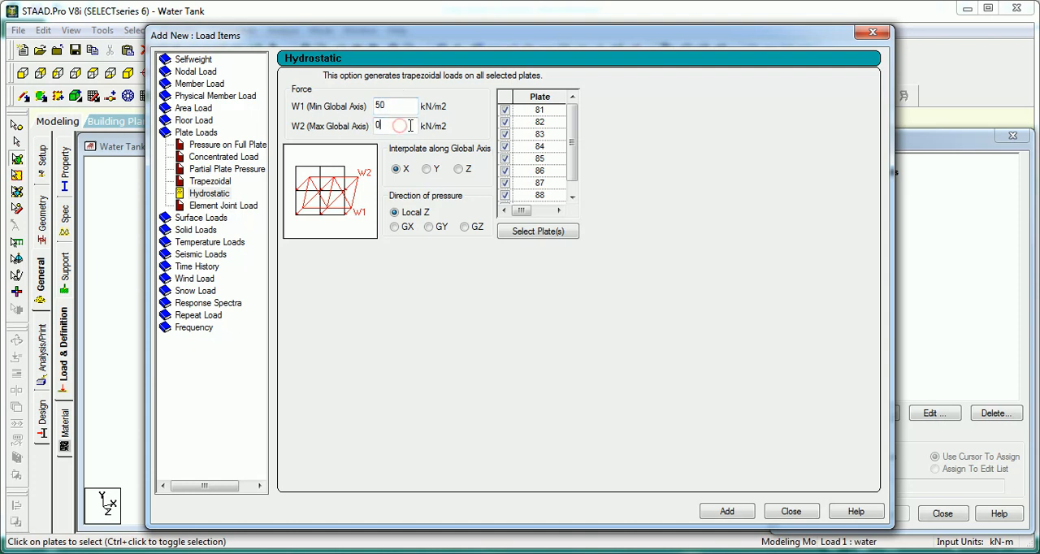
Step: Add the hydrostatic load with W1 50 kN/m2 and W2 0 kN/m2, interpolated along global Y with Local Z pressure, and check its side profile
left_click_drag(410, 126, 333, 131)
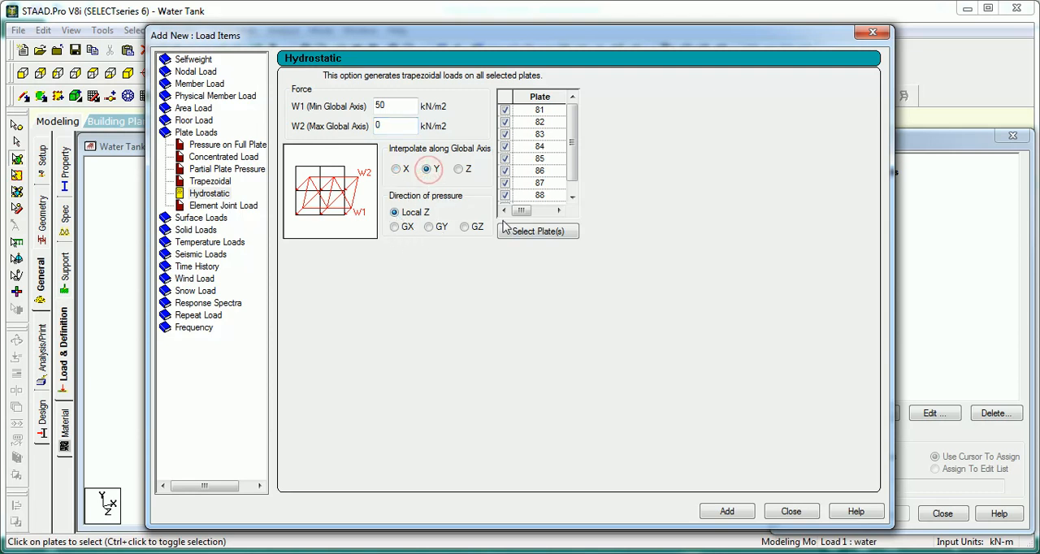
left_click(725, 513)
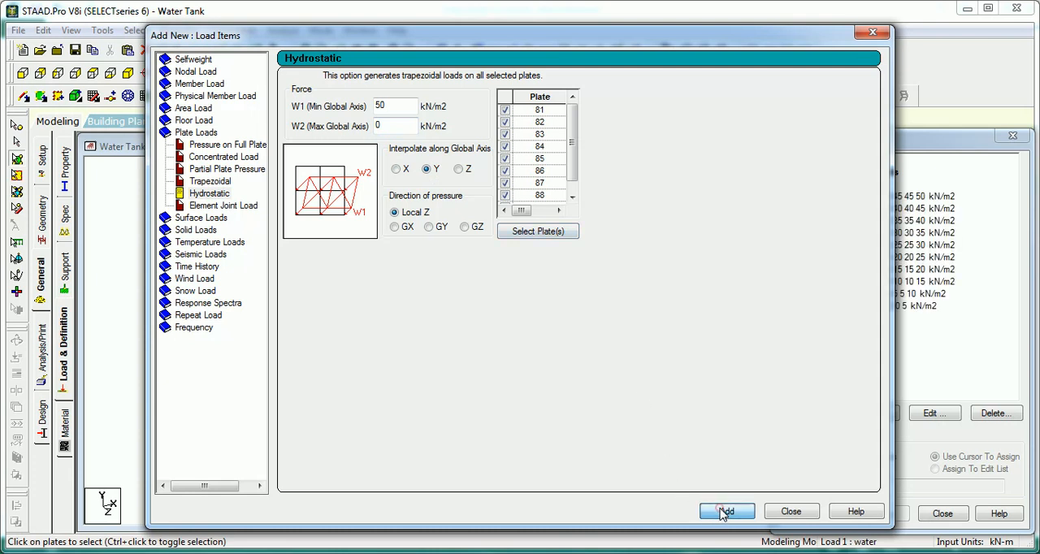
left_click(790, 512)
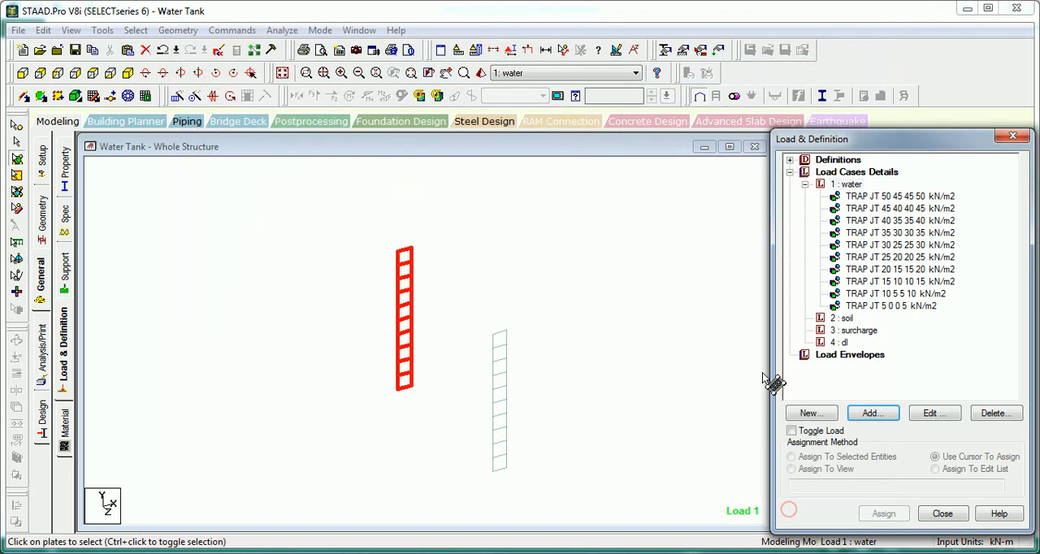
left_click(888, 269)
left_click(866, 233)
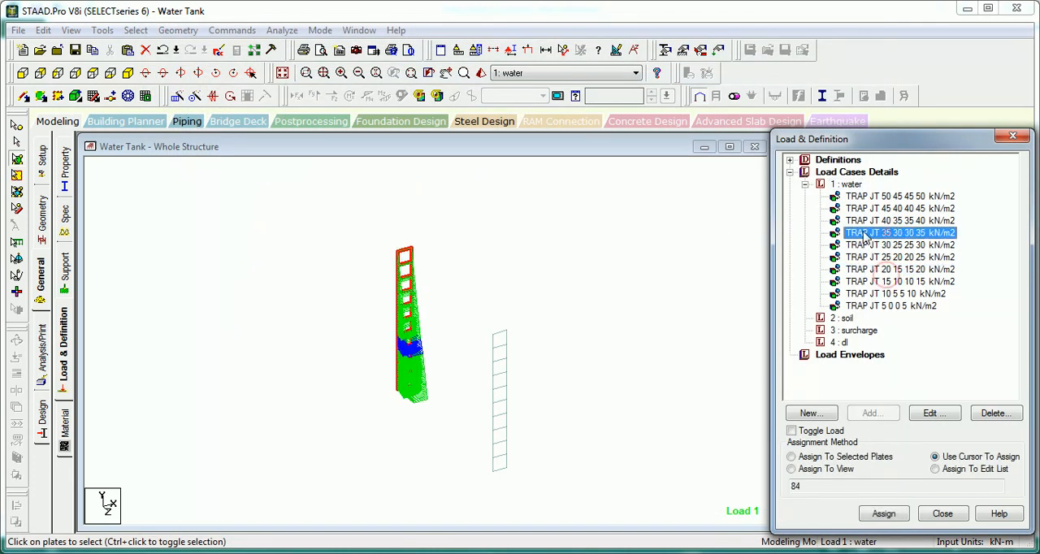
left_click(58, 72)
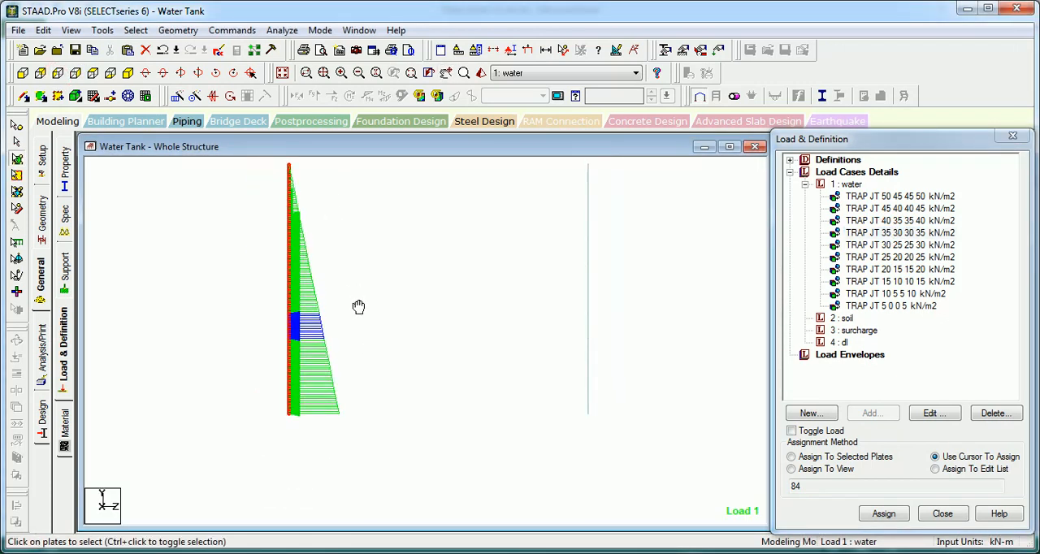
Step: Restore the whole structure in left side view and highlight the TRAP JT 50 45 45 50 load with plate selection active
left_click(282, 73)
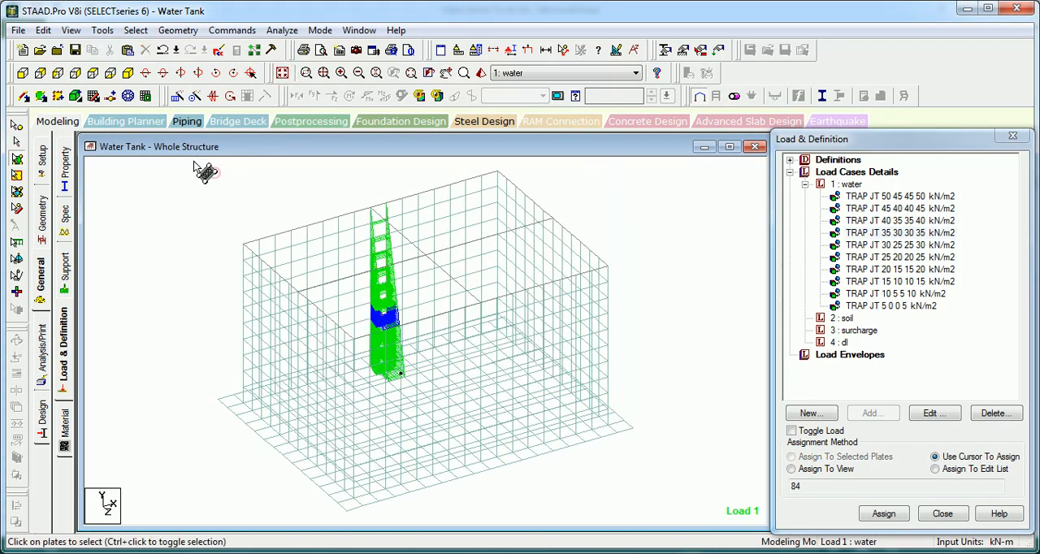
left_click(39, 73)
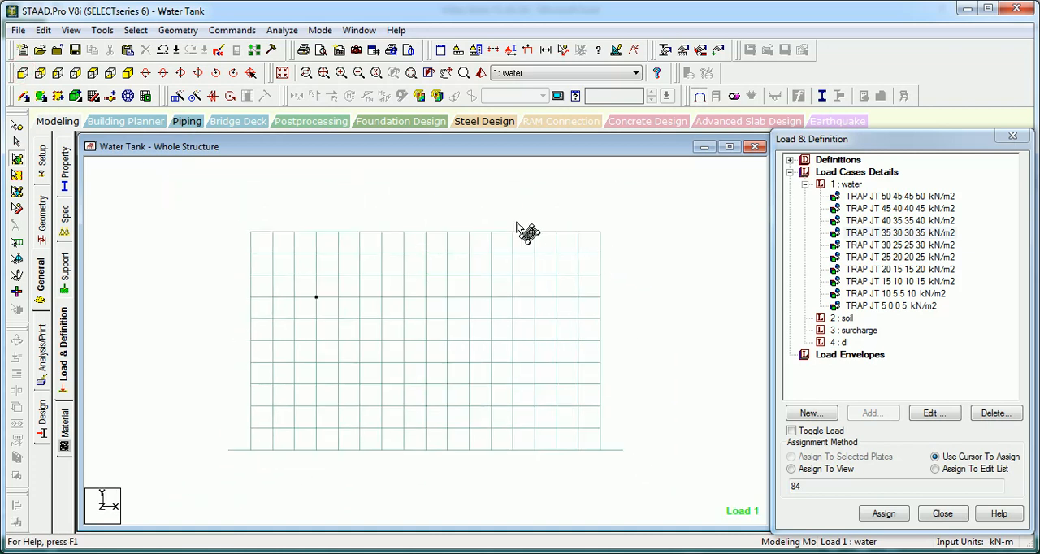
left_click(57, 73)
left_click(904, 196)
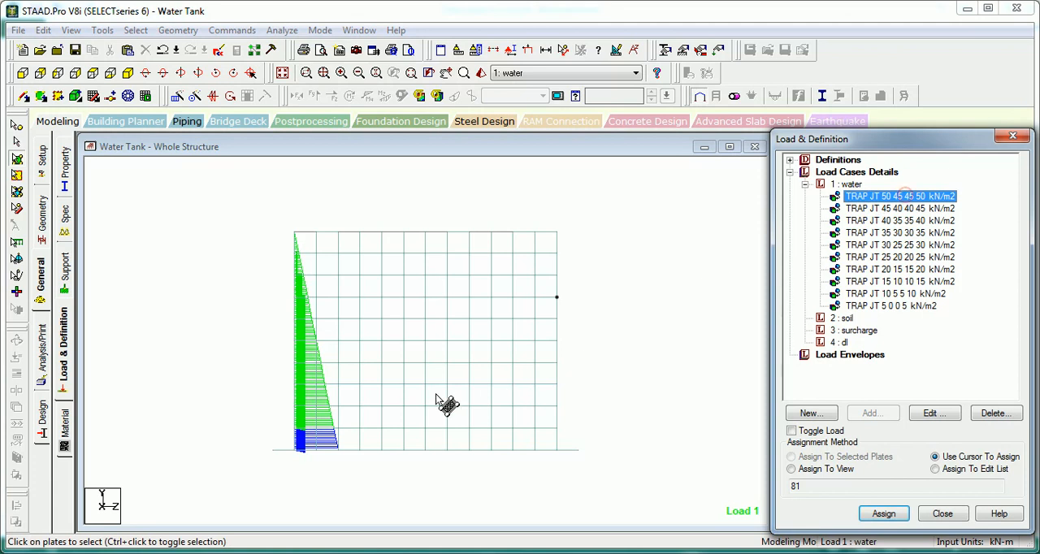
left_click(20, 159)
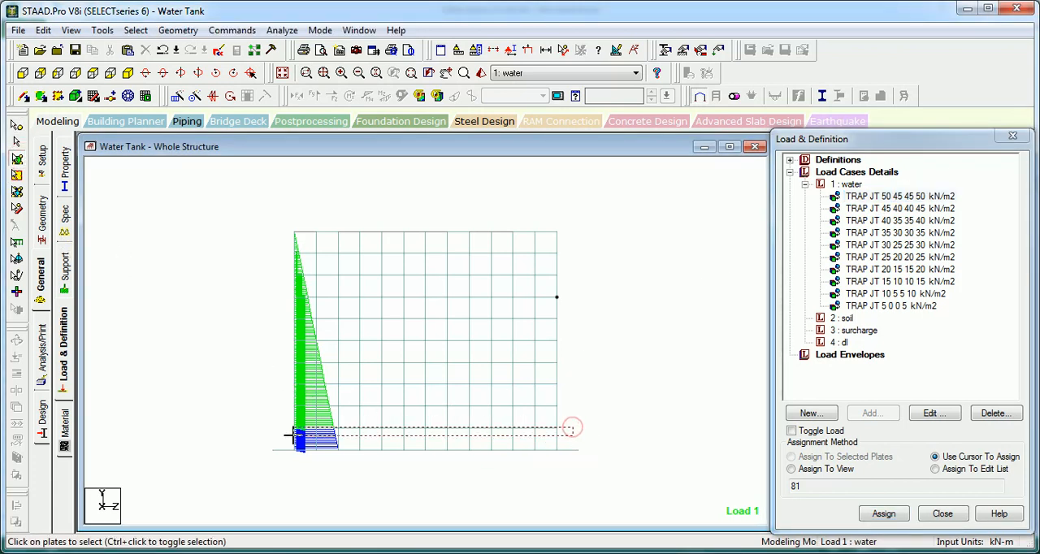
left_click(136, 30)
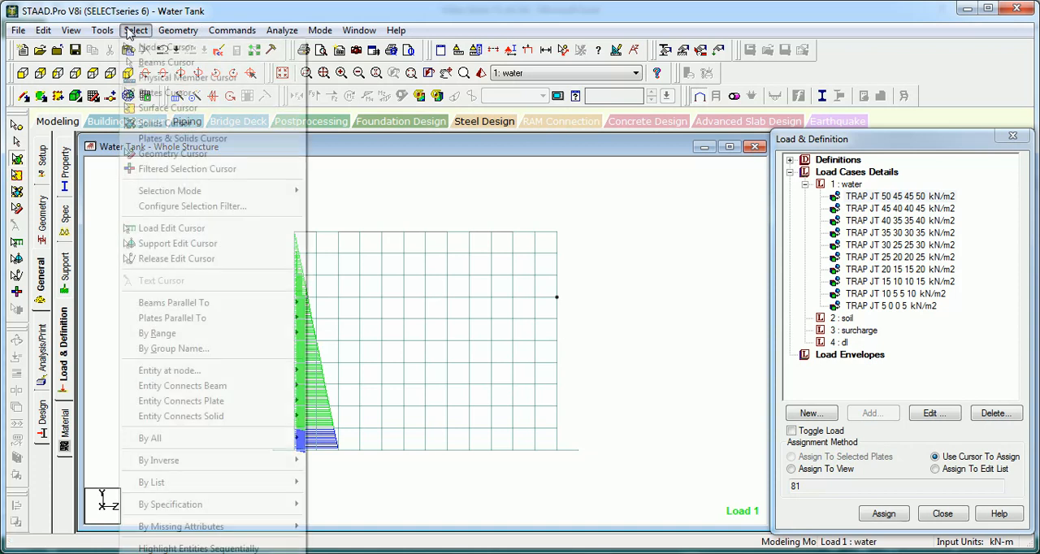
mouse_move(237, 320)
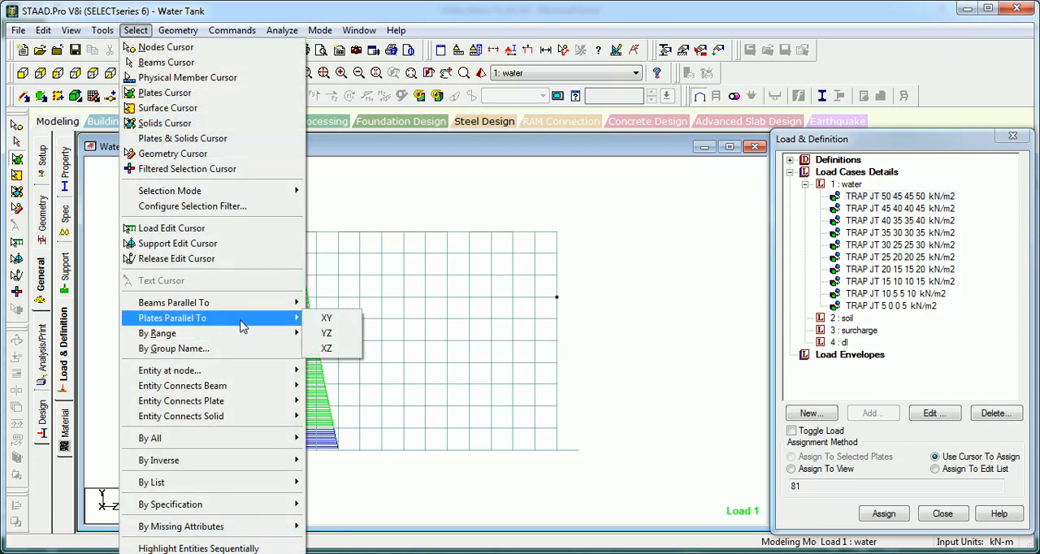
left_click(325, 319)
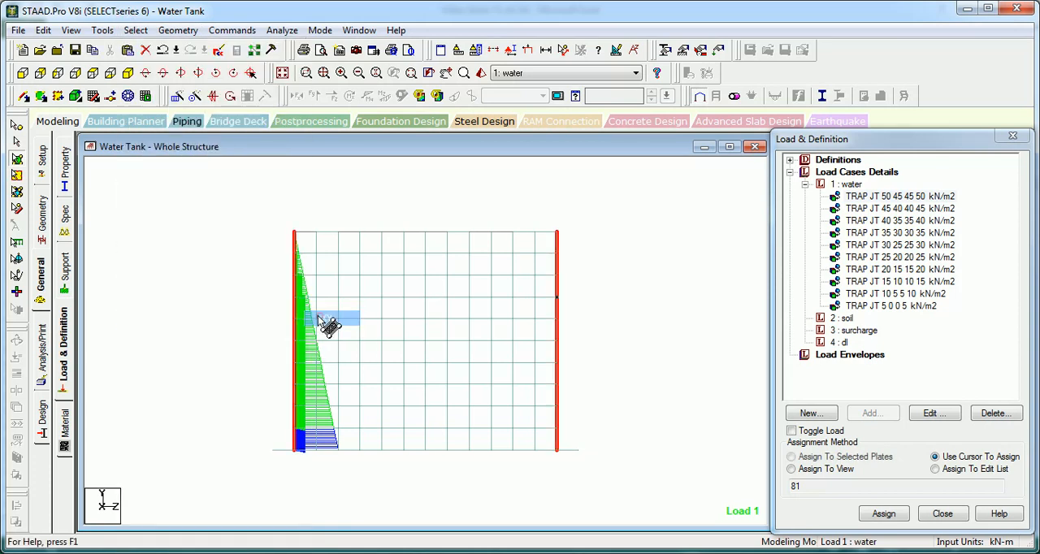
left_click(136, 30)
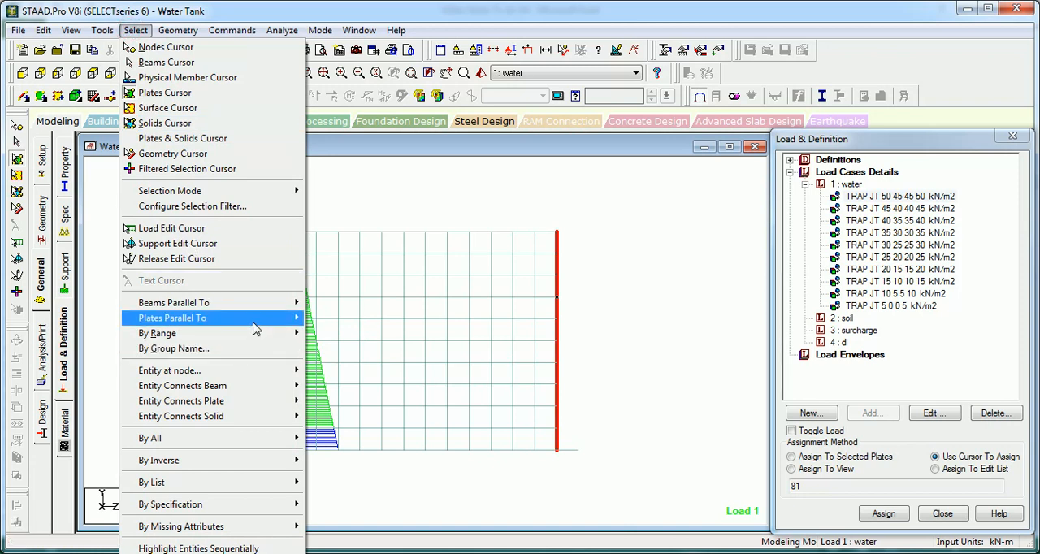
mouse_move(244, 318)
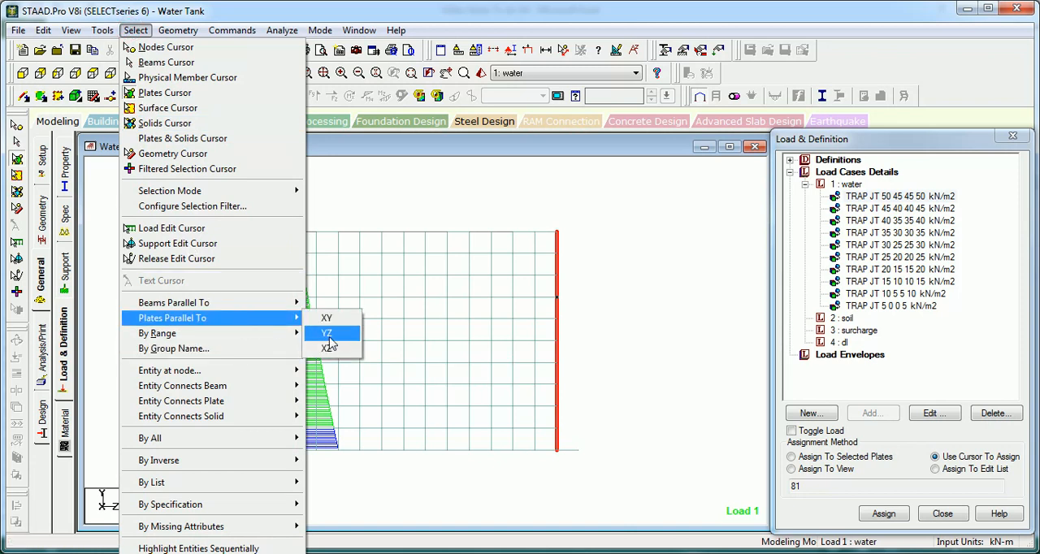
left_click(327, 335)
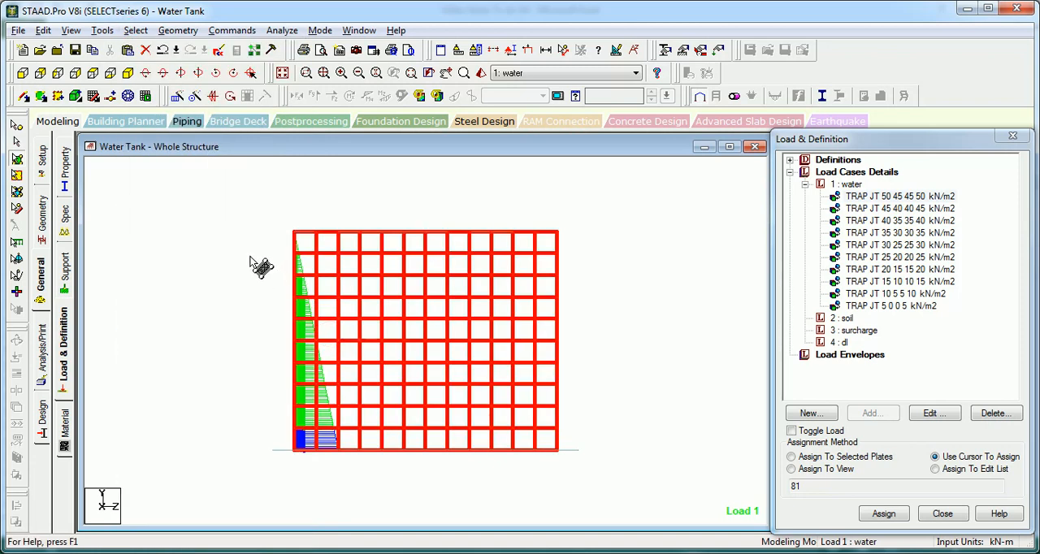
left_click(71, 30)
left_click(118, 77)
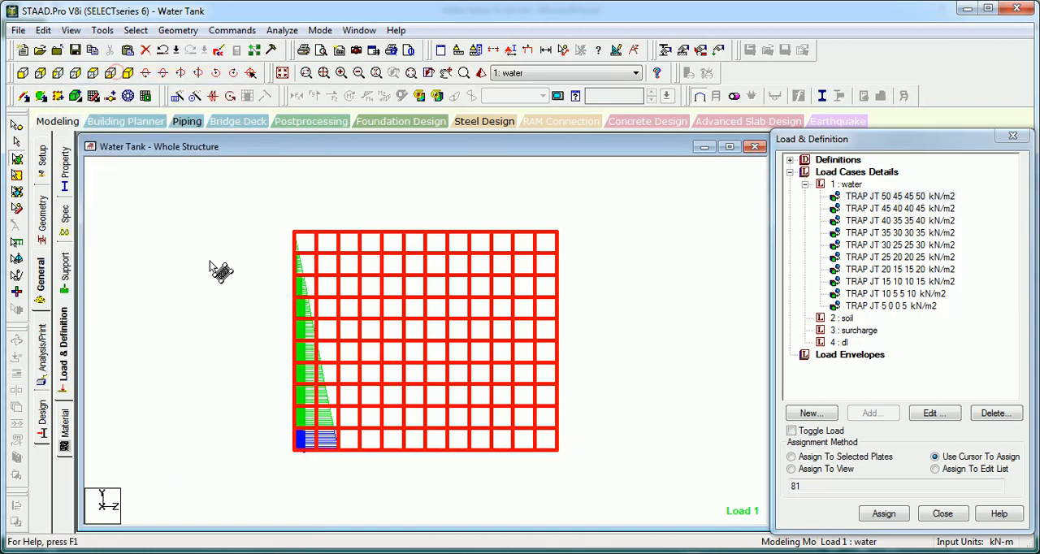
left_click(207, 273)
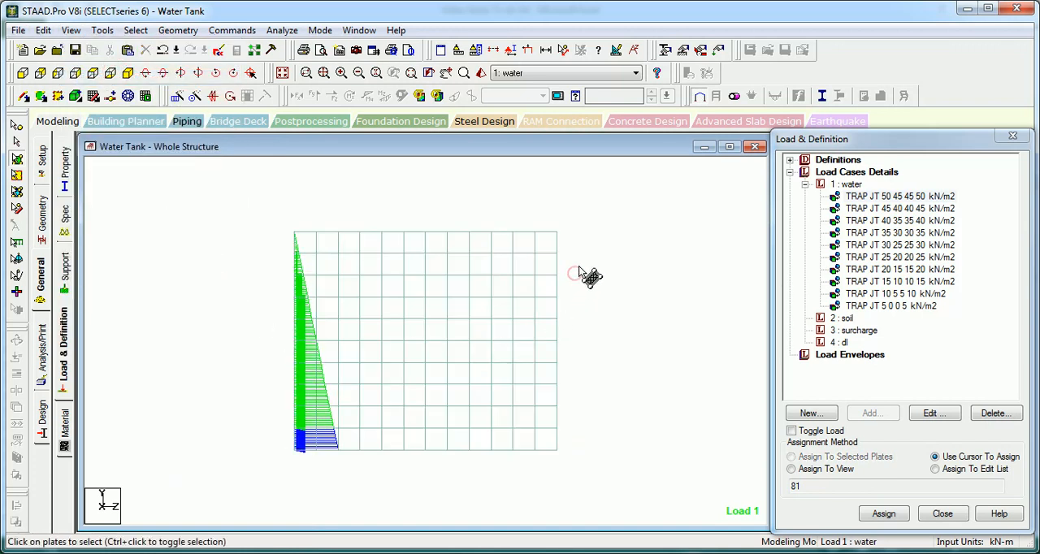
left_click(573, 274)
Step: Assign the TRAP JT 50 45 45 50 kN/m2 load to the bottom row of plates on all four walls and inspect its direction
left_click(884, 198)
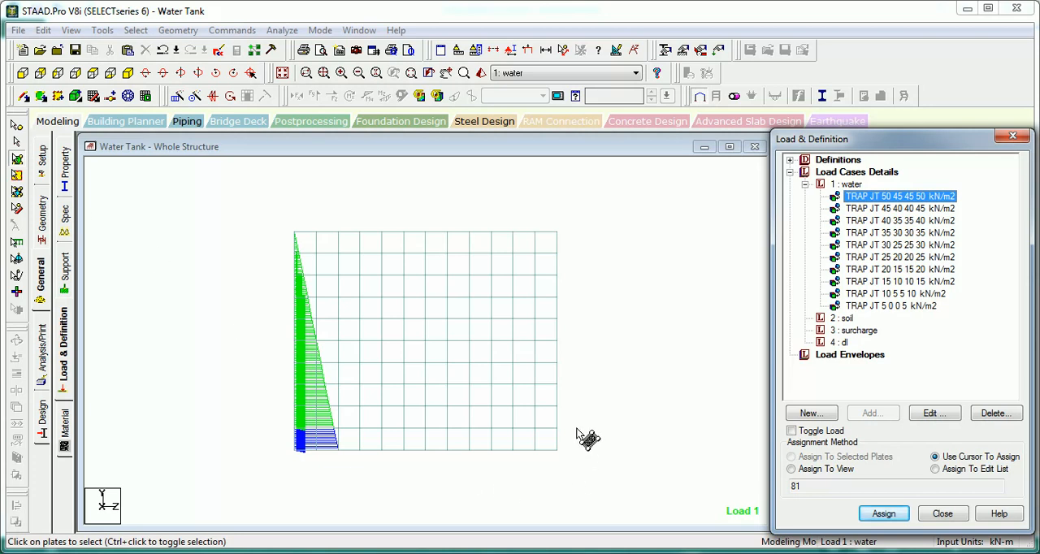
left_click_drag(577, 427, 248, 479)
left_click(839, 458)
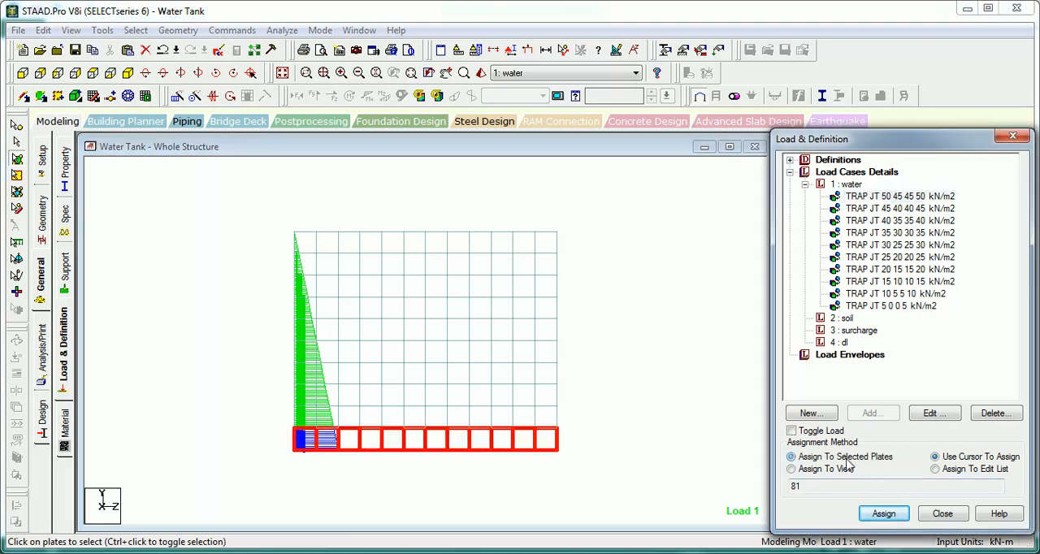
left_click(885, 514)
left_click(639, 444)
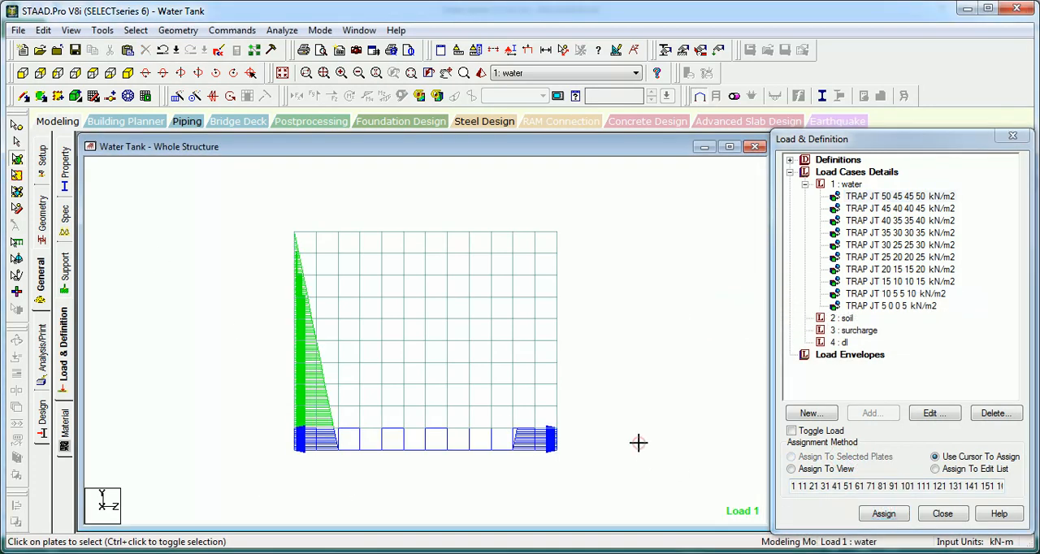
left_click(135, 73)
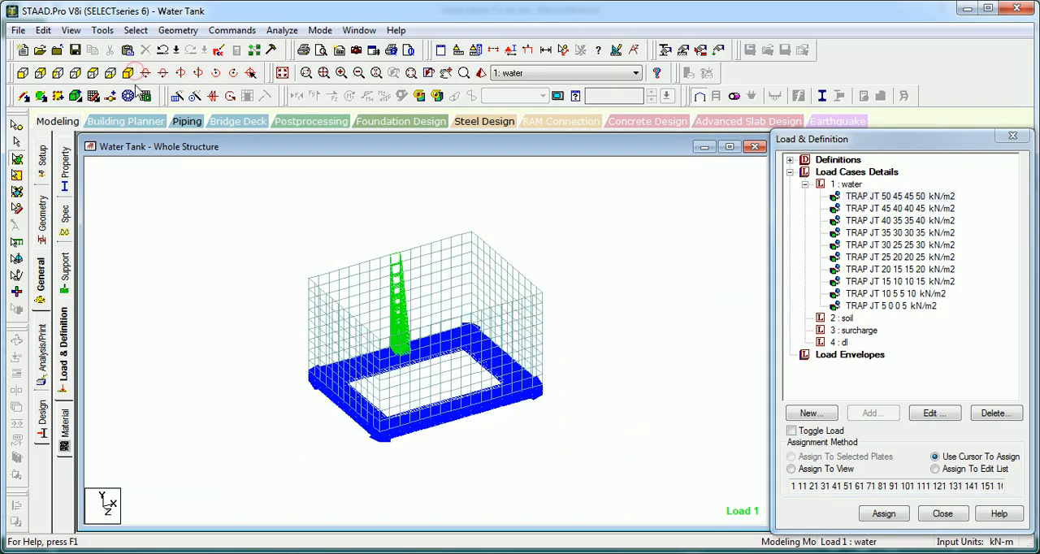
middle_click_drag(274, 261, 265, 278)
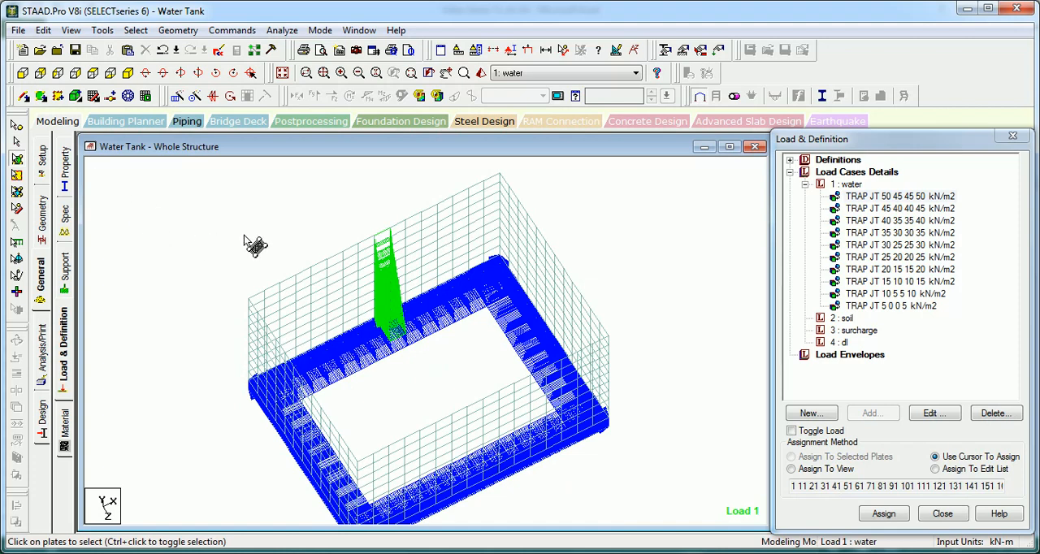
middle_click_drag(245, 236, 304, 249)
scroll(288, 237, "up", 4)
scroll(271, 241, "up", 3)
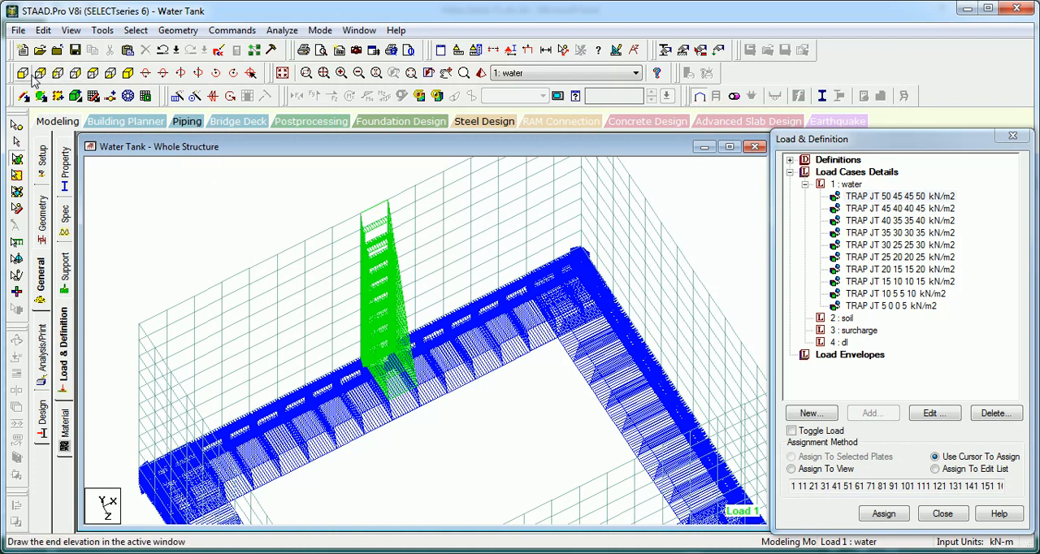
Step: Assign the TRAP JT 45 40 40 45 kN/m2 load to the second row of plates from the bottom on all walls in side view
left_click(57, 72)
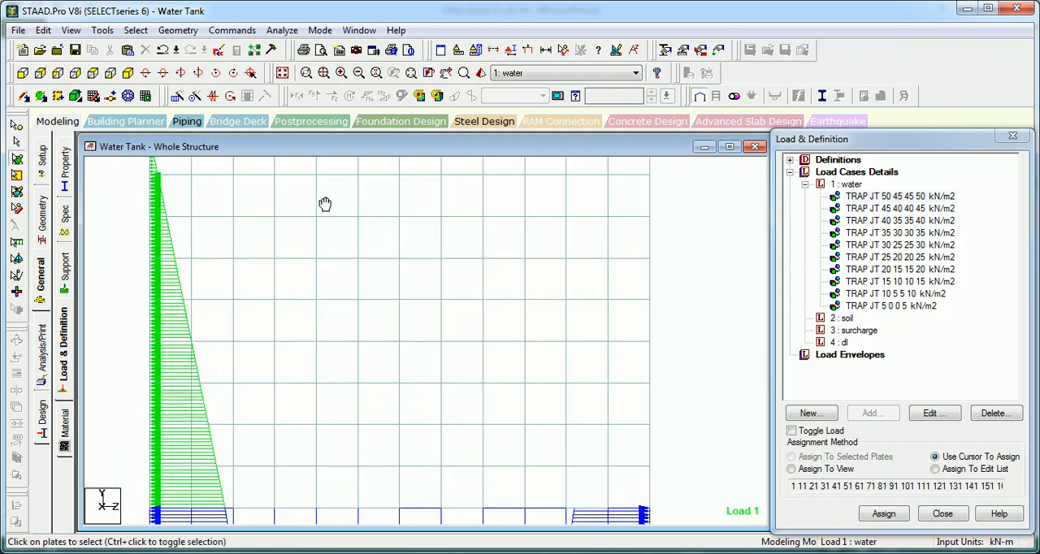
left_click(890, 221)
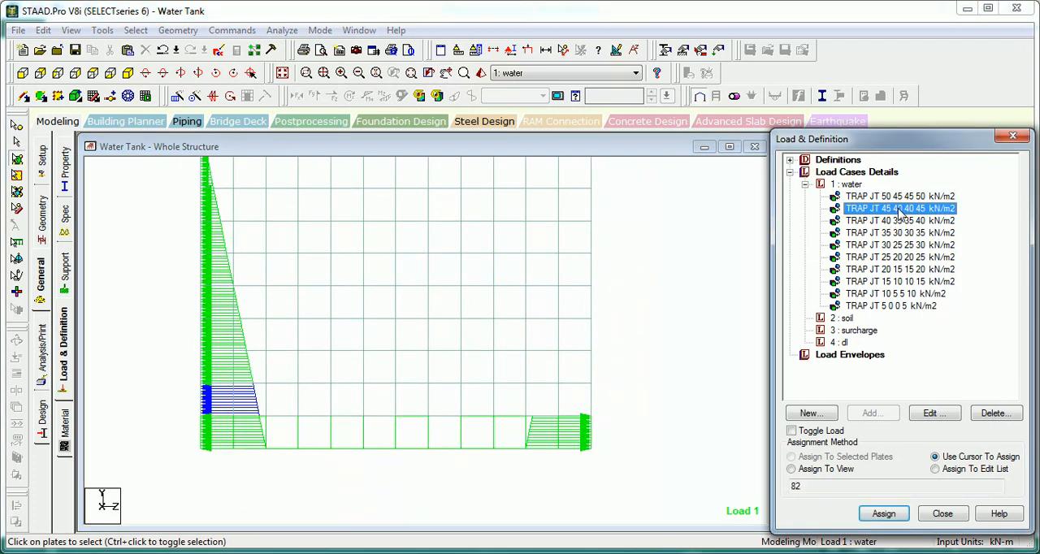
left_click_drag(604, 378, 174, 416)
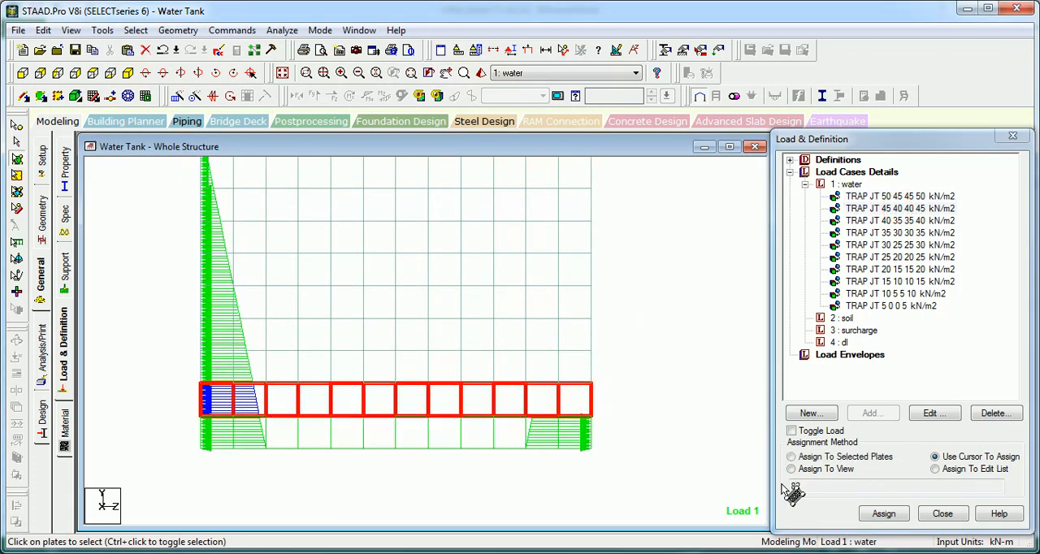
left_click(882, 456)
left_click(885, 517)
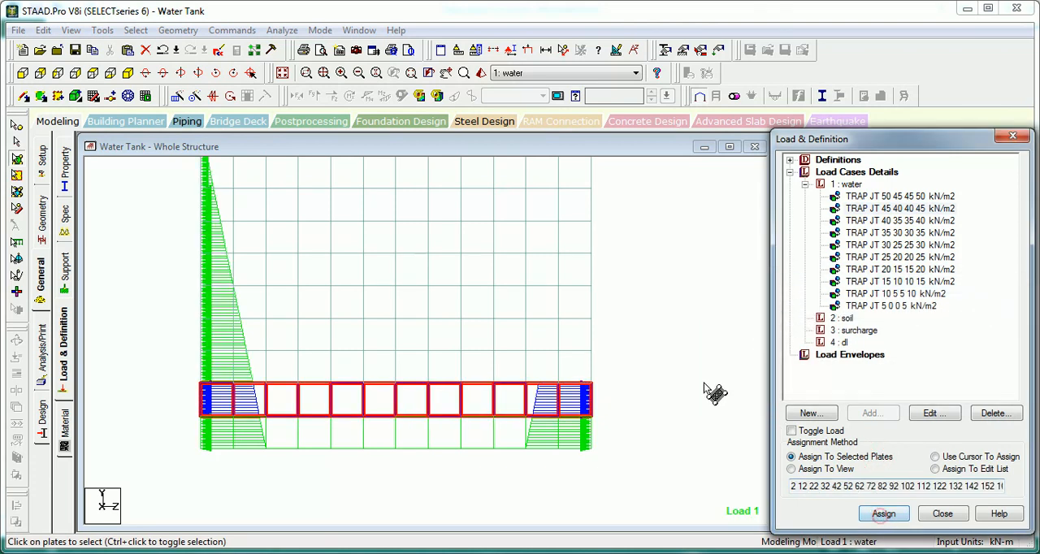
Step: Assign the TRAP JT 40 35 35 40 kN/m2 load to the third row of wall plates from the bottom
left_click(894, 220)
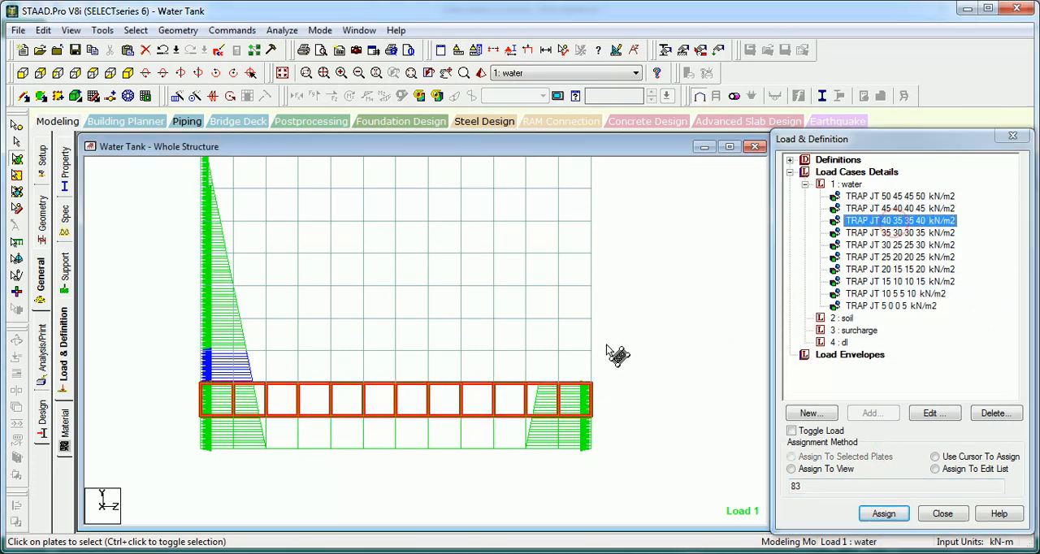
left_click(604, 344)
left_click(855, 457)
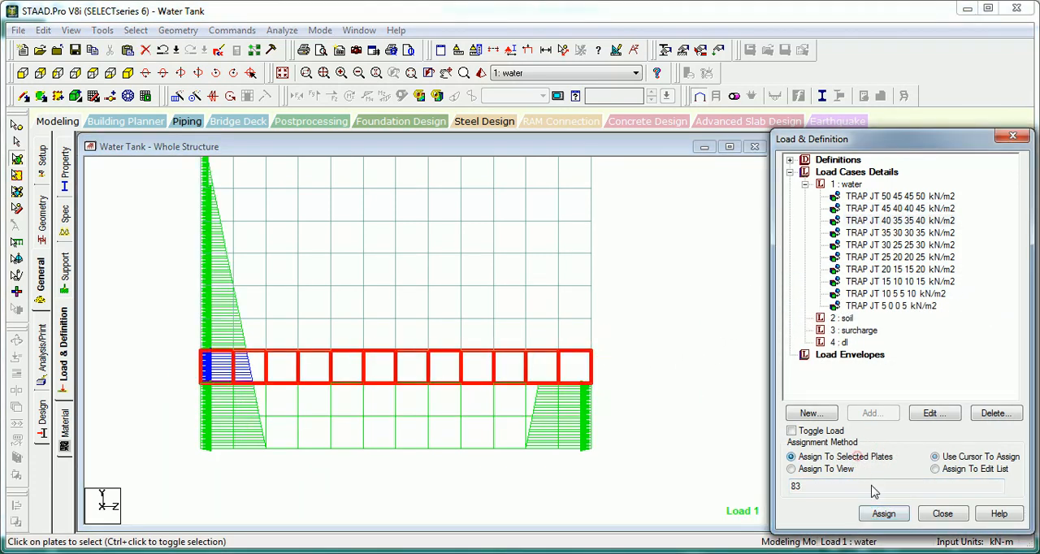
left_click(882, 515)
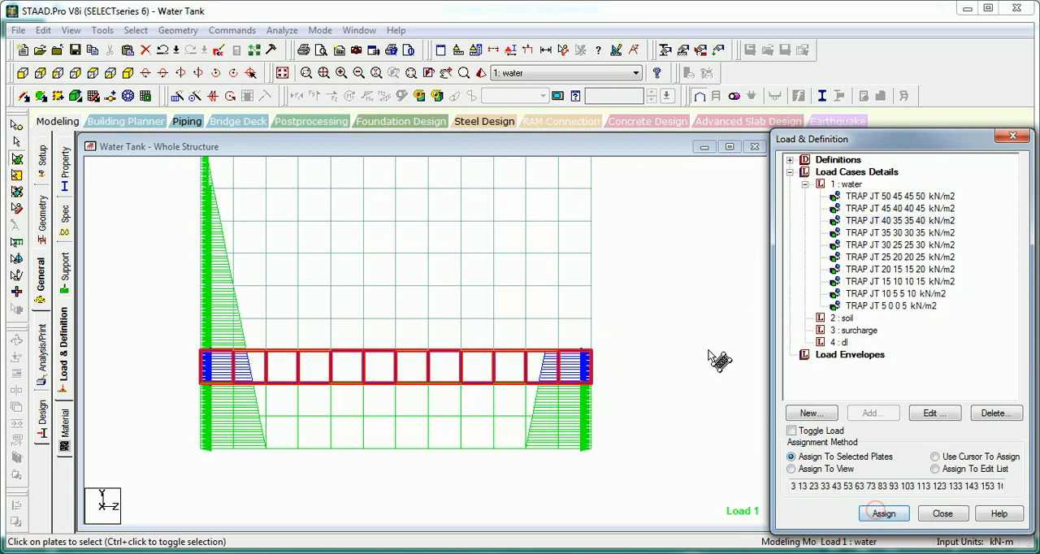
Step: Assign the TRAP JT 35 30 30 35 kN/m2 load to the fourth row of wall plates from the bottom
left_click(888, 232)
left_click(610, 317)
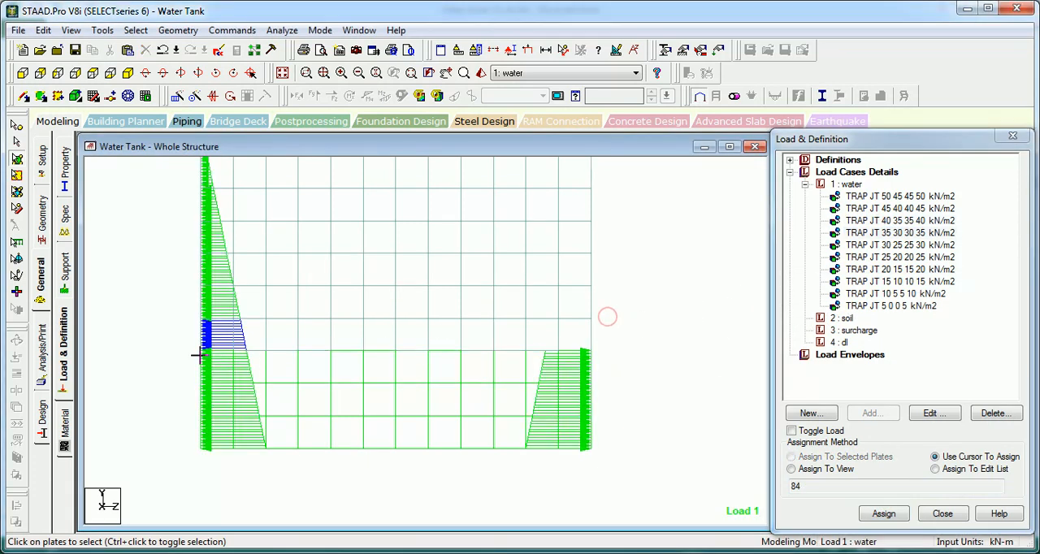
left_click_drag(199, 355, 197, 355)
left_click(838, 457)
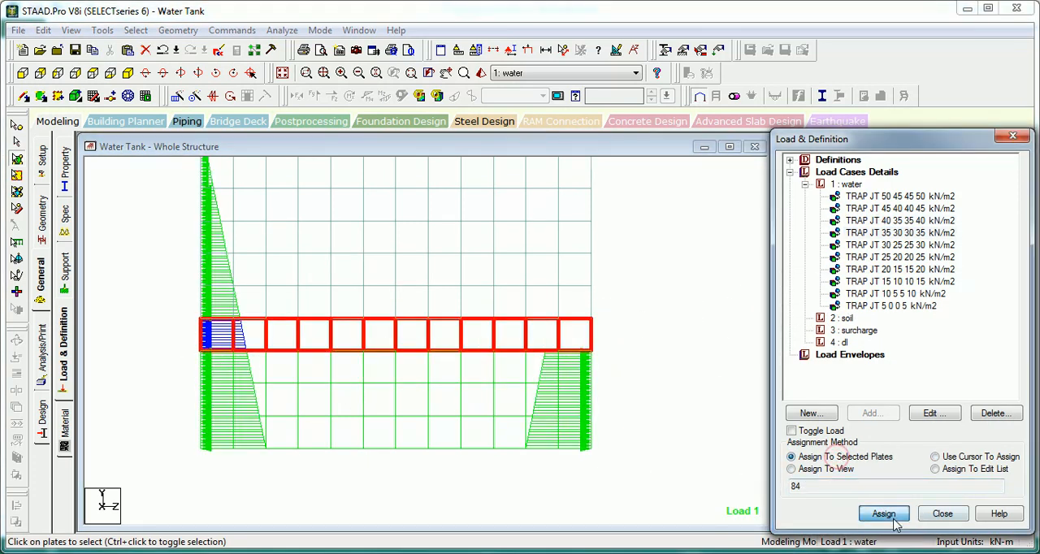
left_click(892, 520)
Step: Assign the TRAP JT 30 25 25 30 kN/m2 load to the fifth row of wall plates from the bottom
left_click(889, 246)
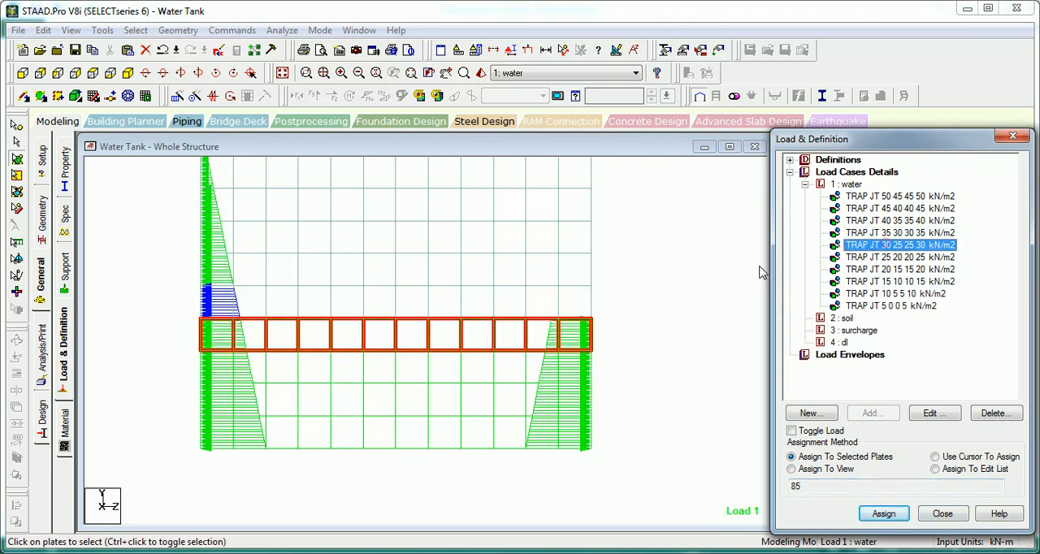
left_click(608, 280)
left_click_drag(115, 329, 111, 318)
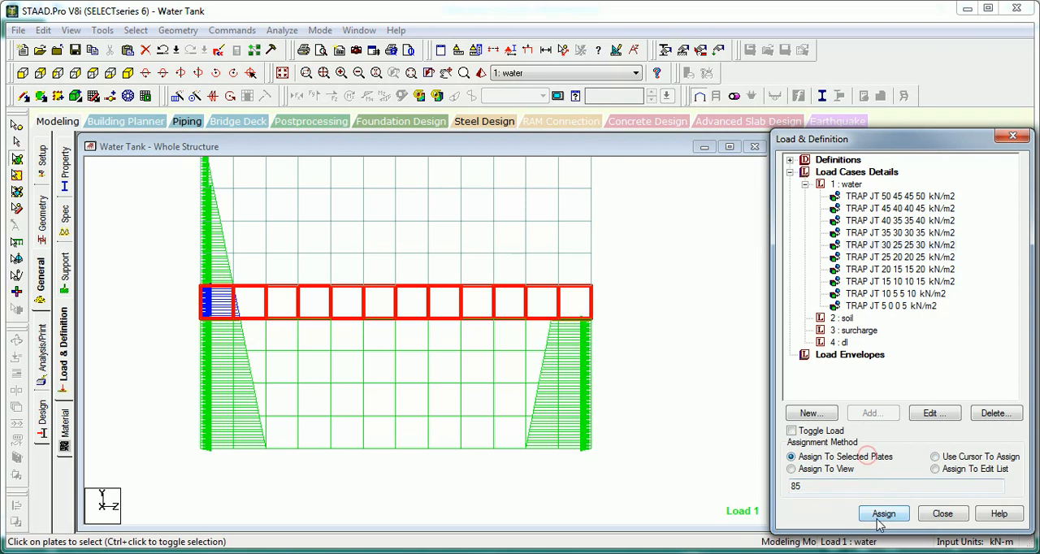
left_click(884, 514)
key("Return")
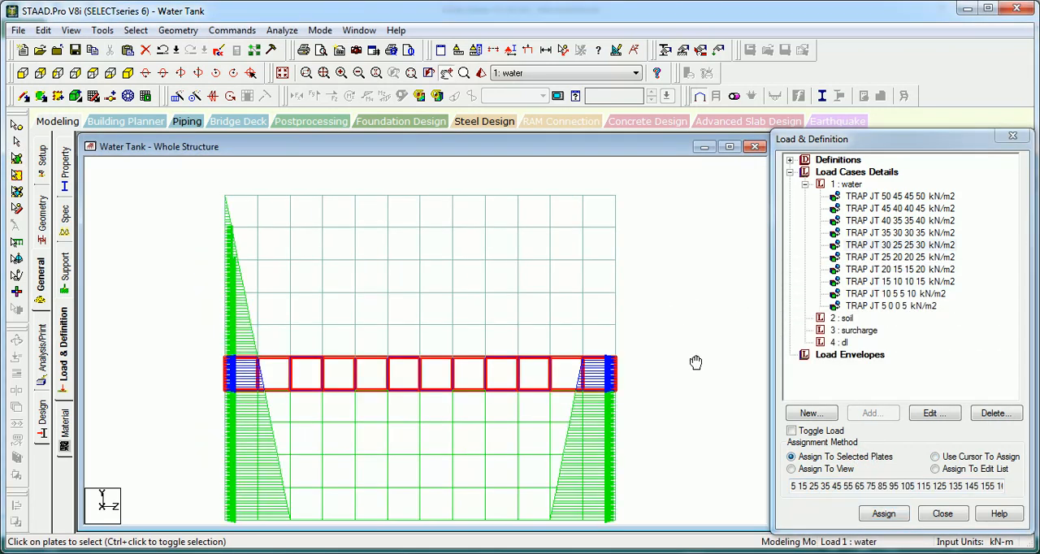
Step: Assign the TRAP JT 25 20 20 25 kN/m2 load to the sixth row of wall plates from the bottom
left_click(907, 256)
left_click_drag(646, 320, 206, 365)
left_click(829, 457)
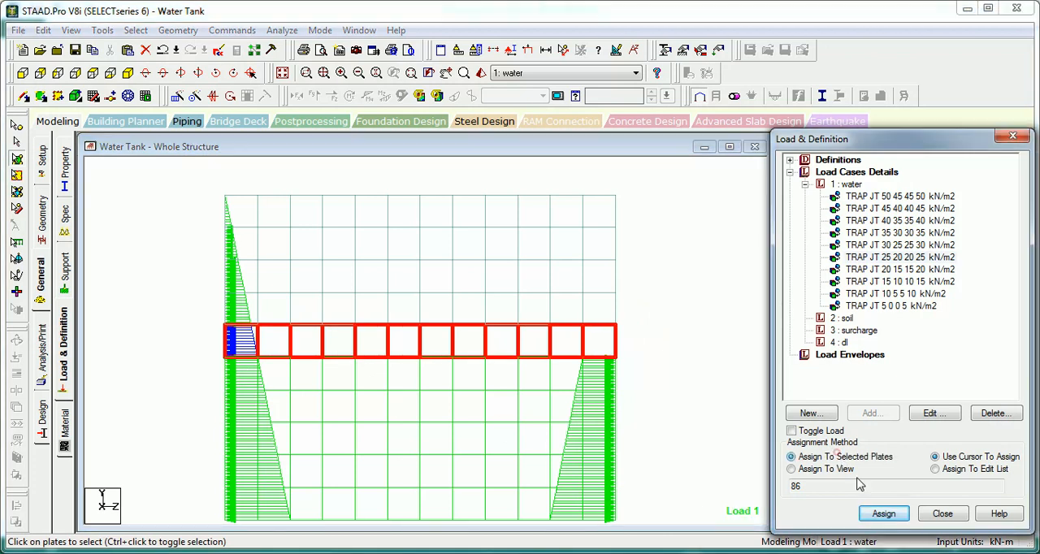
left_click(884, 514)
key("Return")
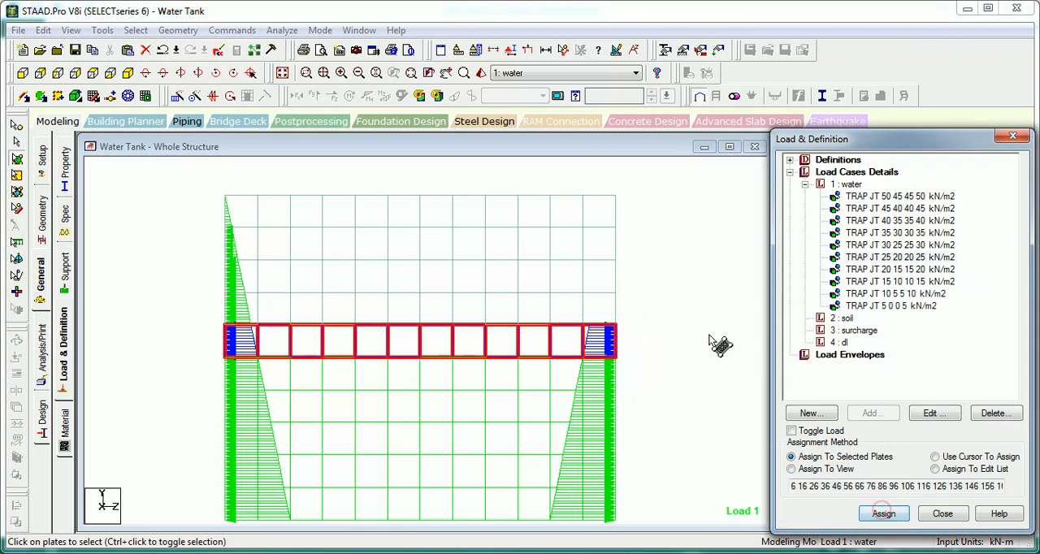
Step: Assign the TRAP JT 20 15 15 20 kN/m2 load to the seventh row of wall plates from the bottom
left_click(894, 269)
left_click_drag(642, 286, 213, 345)
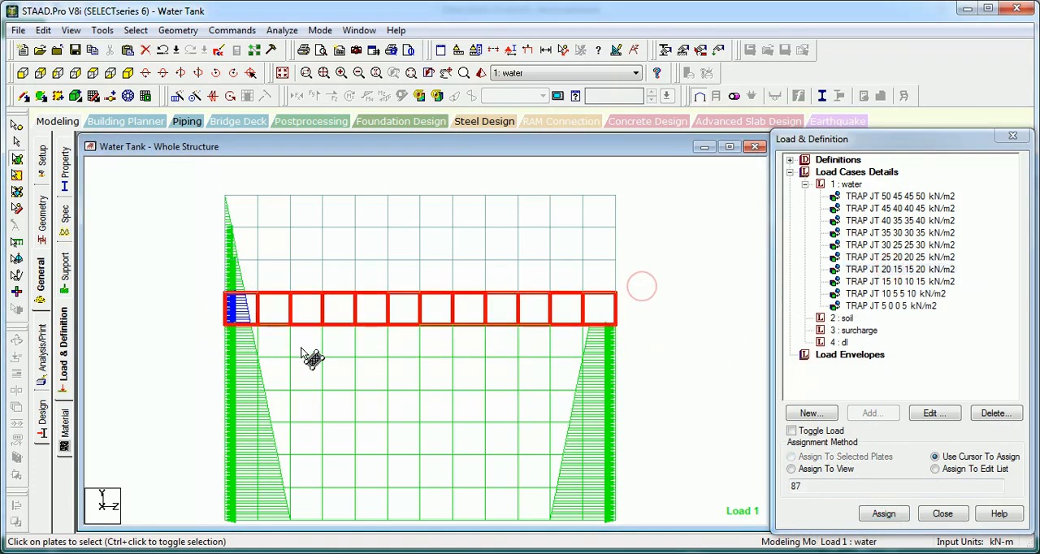
left_click(827, 457)
left_click(890, 514)
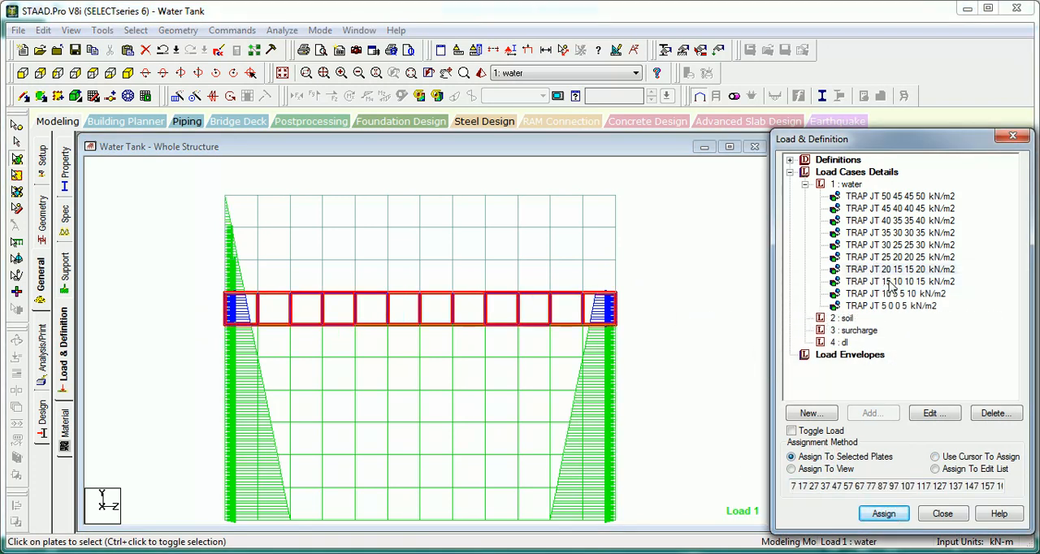
Step: Assign the TRAP JT 15 10 10 15 kN/m2 load to the eighth row of wall plates from the bottom
left_click(894, 281)
left_click_drag(177, 281, 174, 298)
left_click(792, 457)
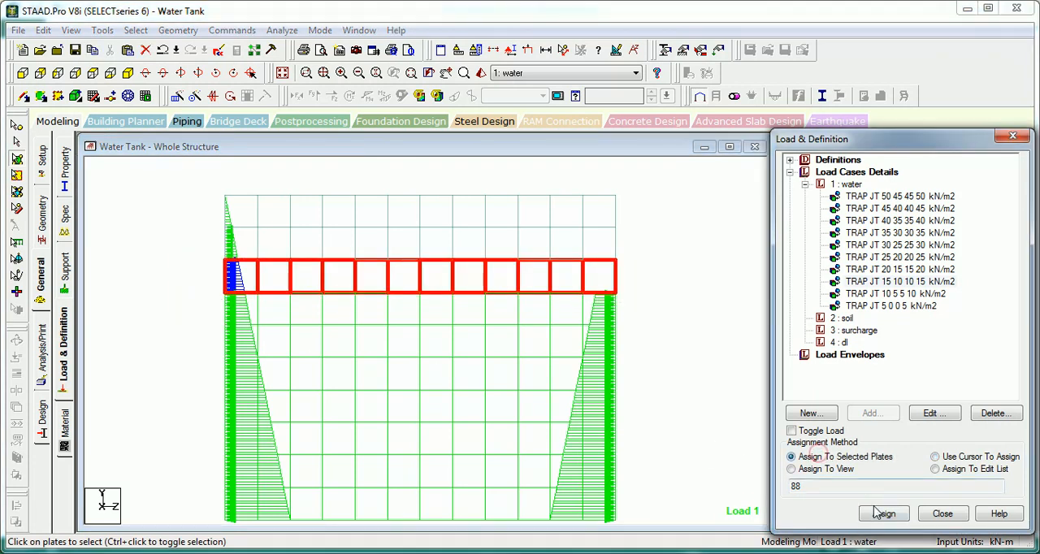
left_click(884, 514)
key("Return")
Step: Assign the TRAP JT 10 5 5 10 kN/m2 load to the ninth row of wall plates from the bottom
left_click(890, 294)
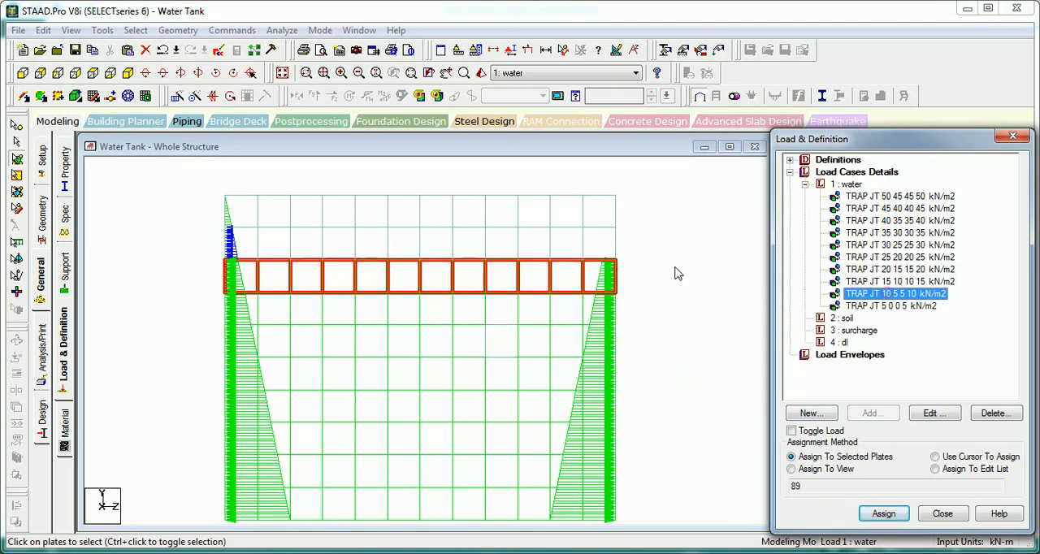
left_click_drag(637, 228, 218, 257)
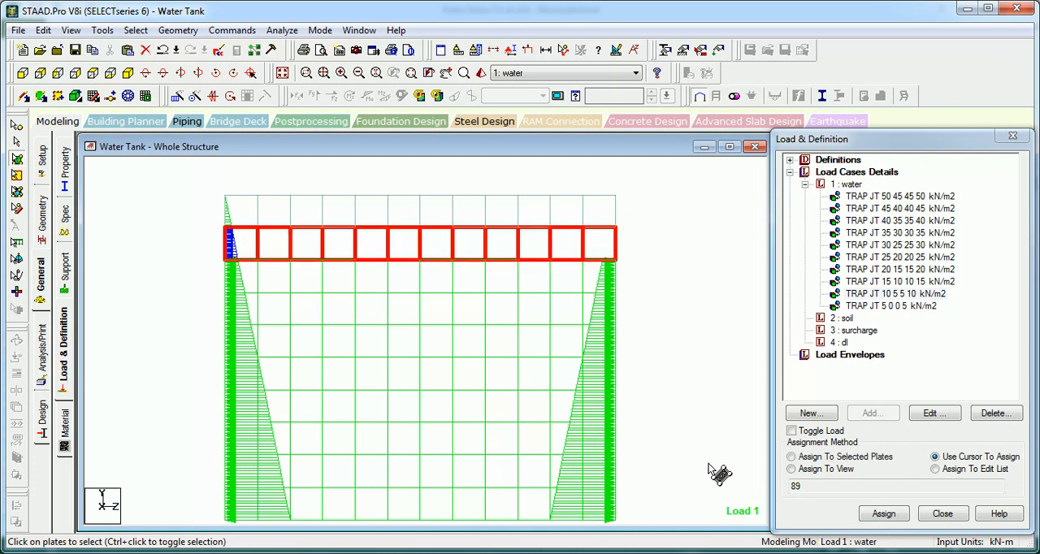
left_click(832, 457)
left_click(872, 508)
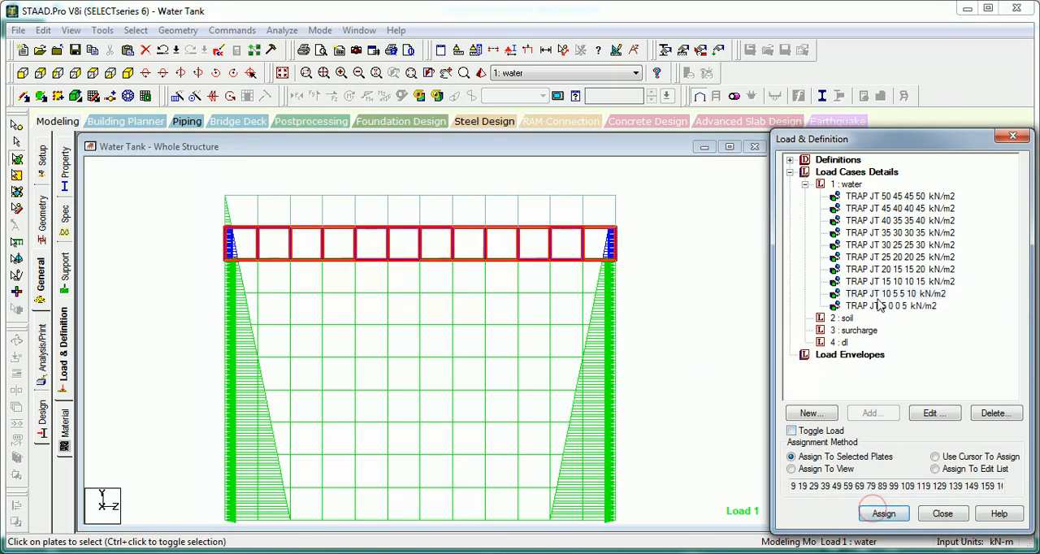
Step: Assign the TRAP JT 5 0 0 5 kN/m2 load to the top row of wall plates and inspect the loaded tank in isometric view
left_click(878, 304)
left_click_drag(632, 189, 215, 247)
left_click(820, 458)
left_click(875, 515)
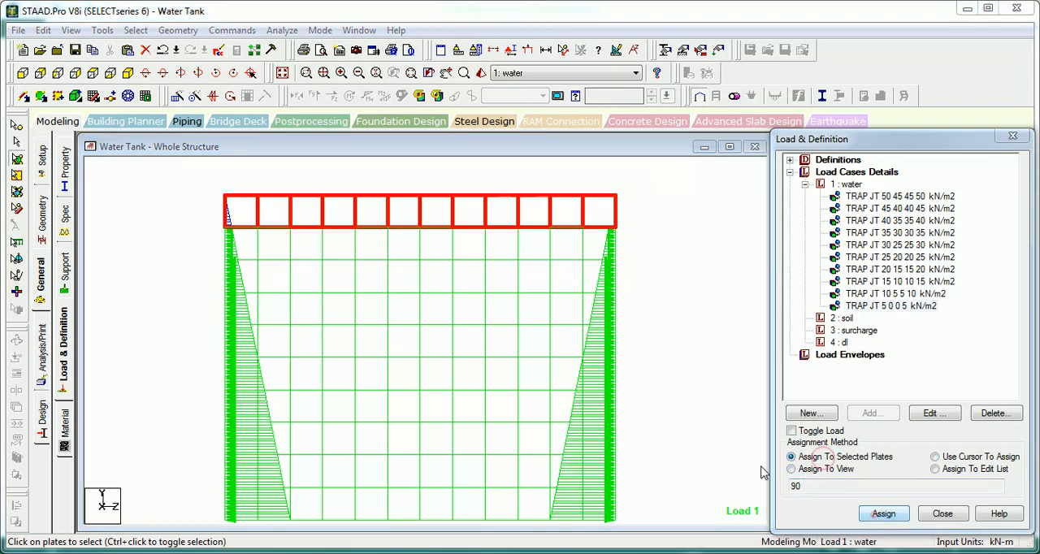
left_click(709, 359)
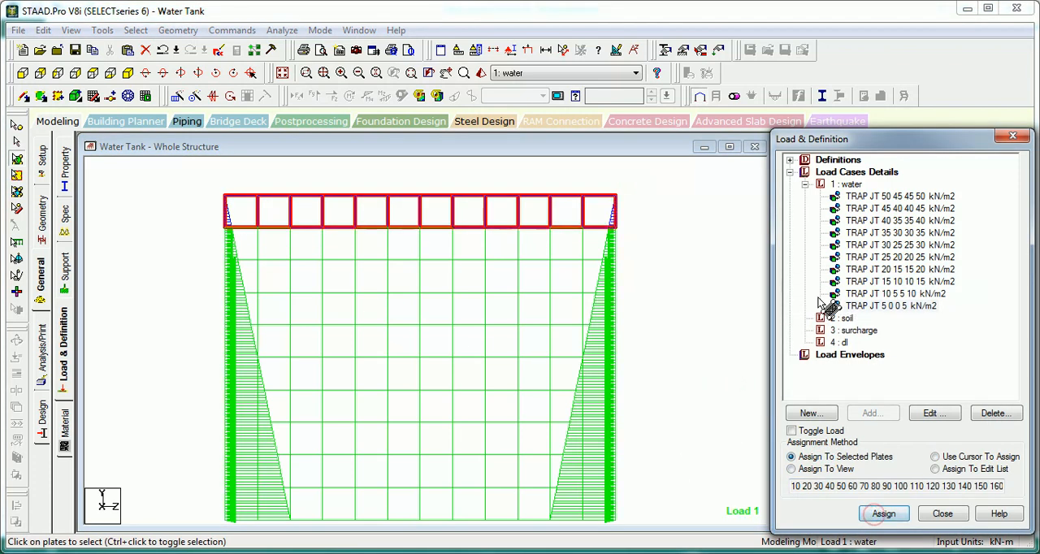
left_click(128, 74)
left_click_drag(216, 196, 289, 218)
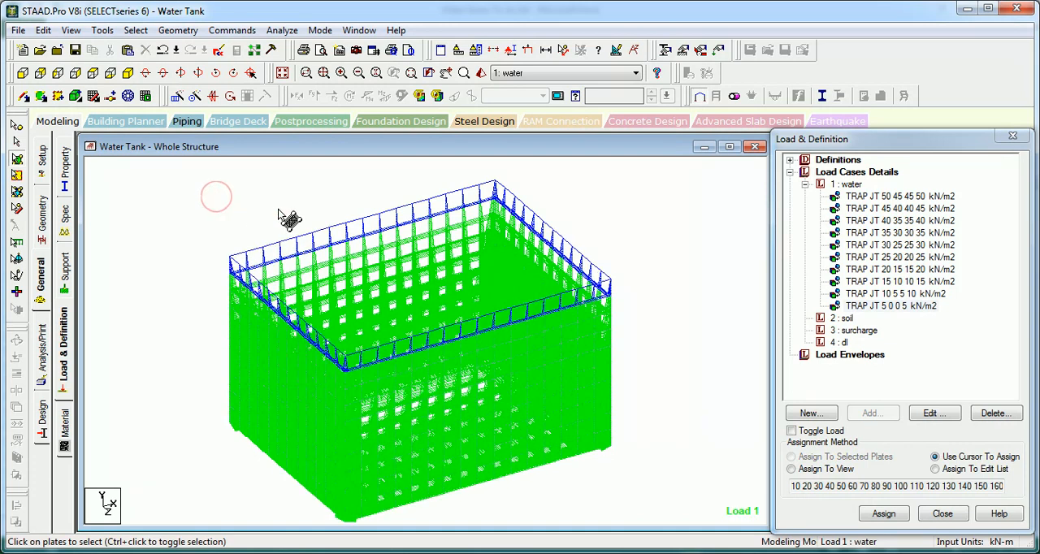
Step: Start a Hydrostatic plate load in the soil load case and select one vertical strip of back-wall plates for it in plan view
left_click(842, 318)
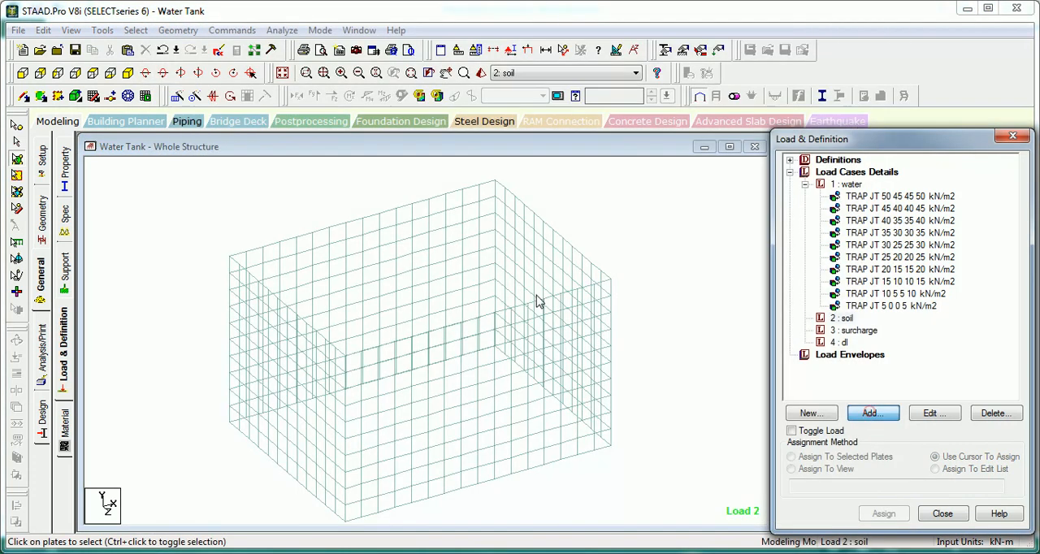
left_click(871, 415)
left_click(196, 145)
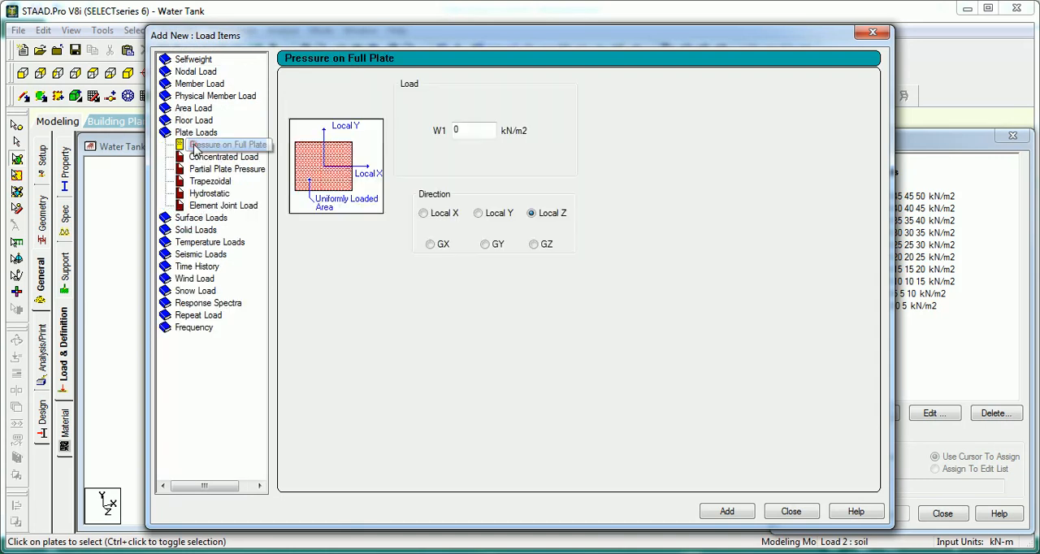
left_click(210, 194)
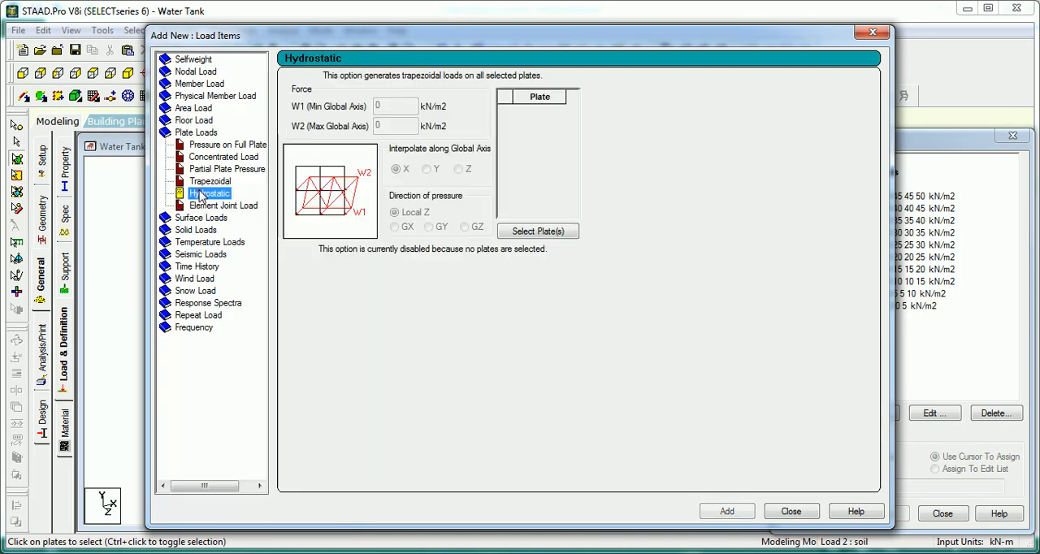
left_click(535, 230)
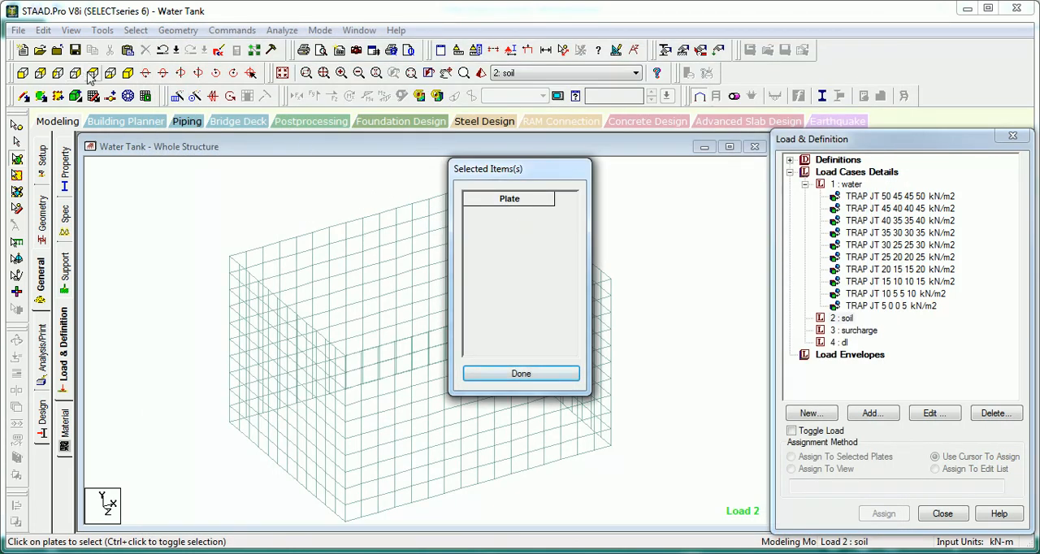
left_click(92, 73)
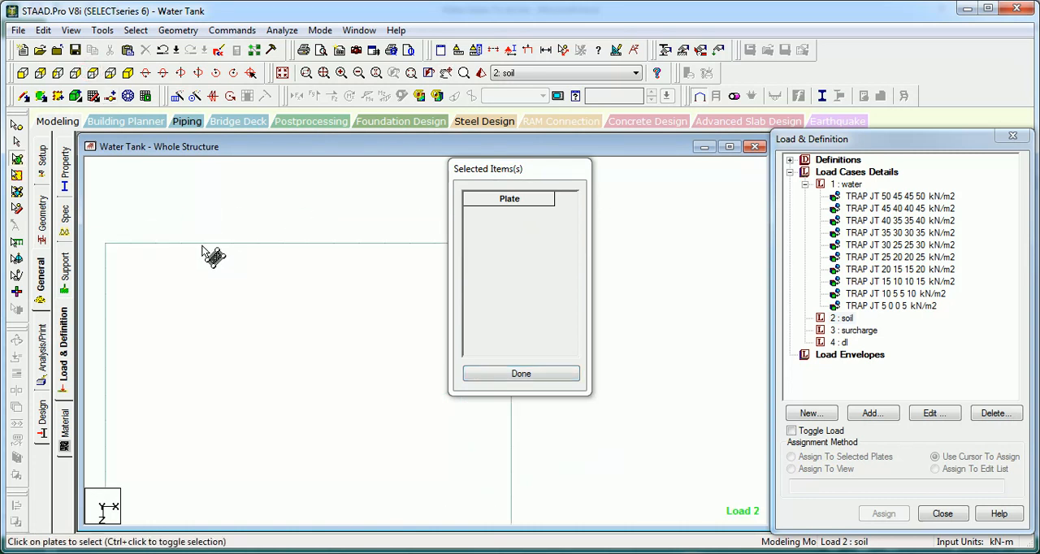
left_click_drag(315, 227, 279, 261)
left_click(485, 376)
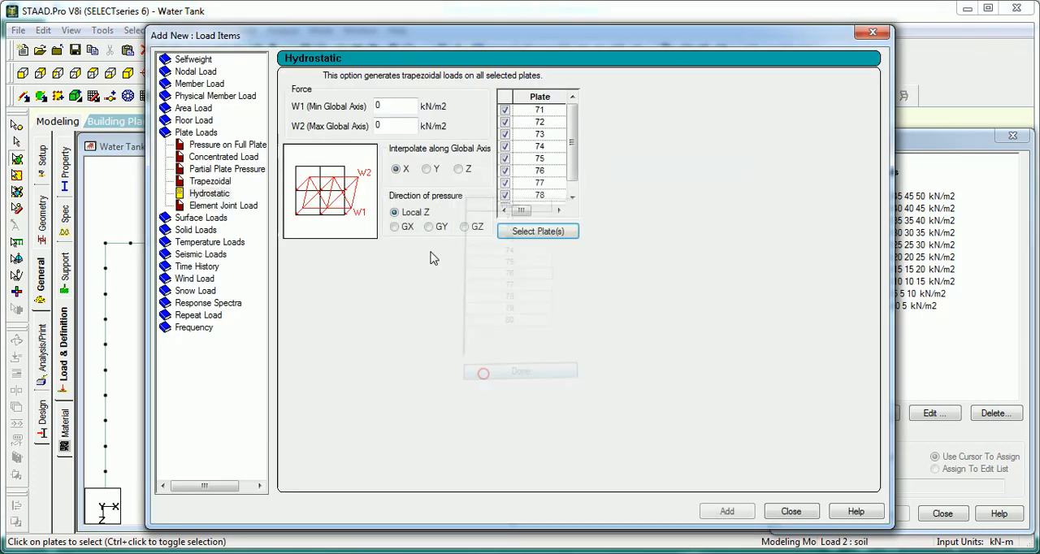
Step: Calculate 0.3*1.5*18 with the built-in calculator and add the hydrostatic soil load with W1 -8.1 and W2 0 kN/m2, interpolated along global Y, Local Z pressure
left_click(399, 106)
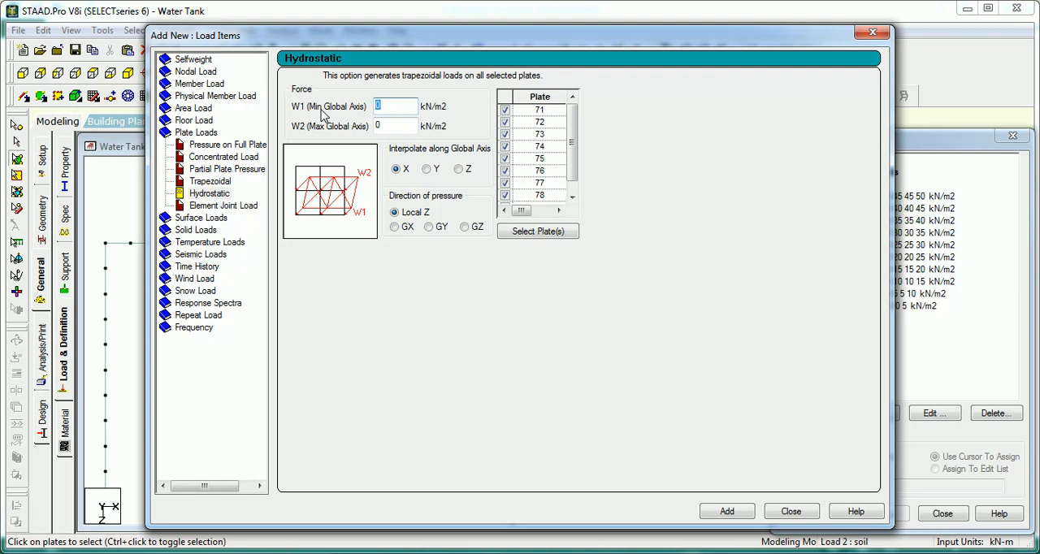
left_click_drag(373, 42, 371, 126)
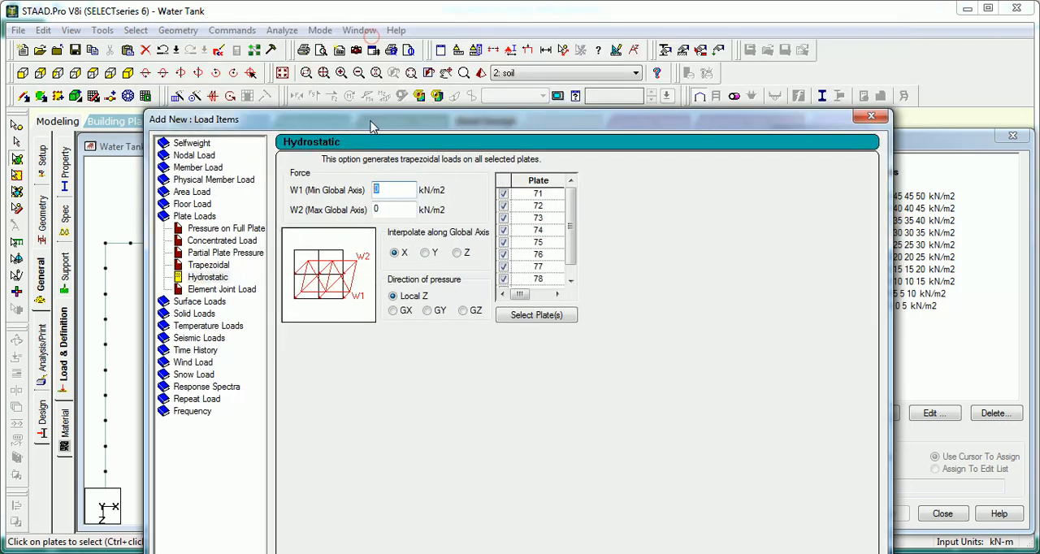
left_click(179, 30)
mouse_move(155, 33)
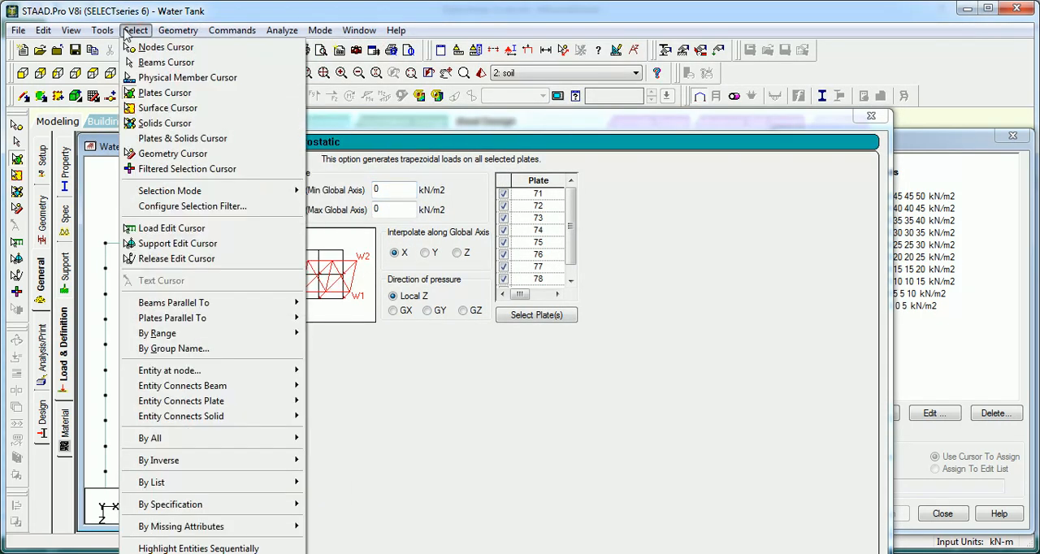
mouse_move(102, 30)
left_click(142, 248)
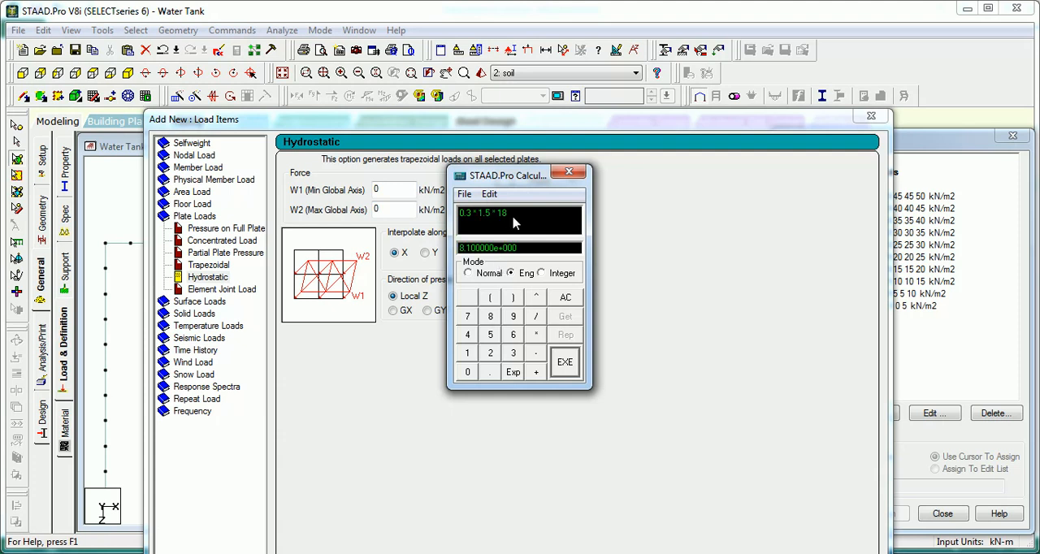
left_click(569, 174)
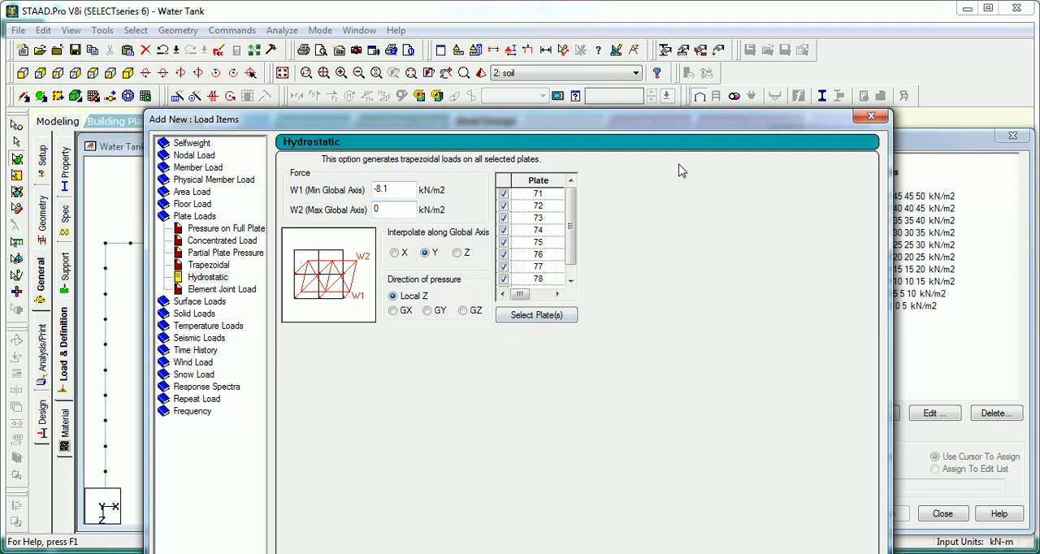
left_click_drag(680, 126, 583, 14)
left_click(630, 483)
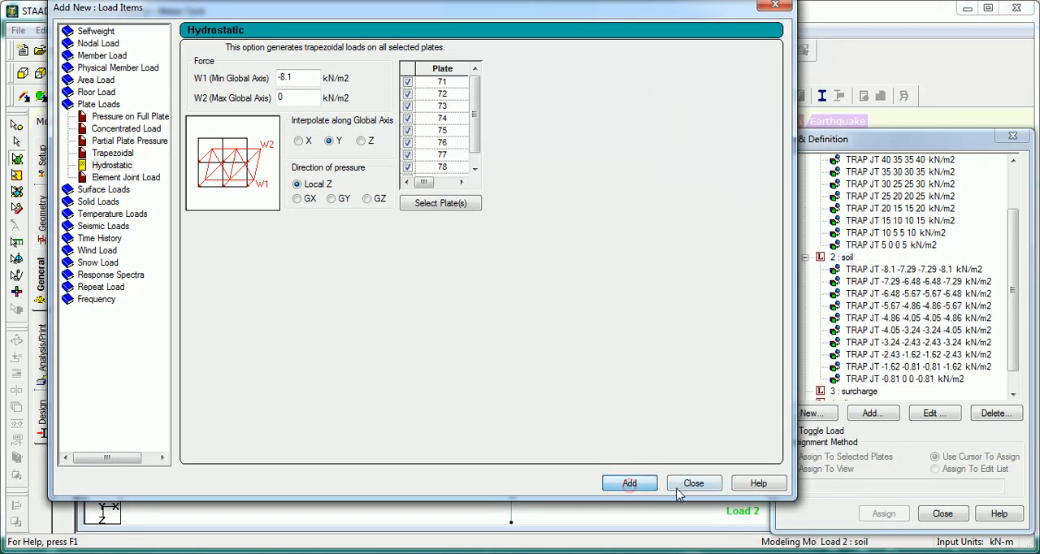
Step: Select the TRAP JT -8.1 -7.29 -7.29 -8.1 kN/m2 soil load and inspect the loaded back-wall strip in side view
left_click(679, 486)
left_click(881, 269)
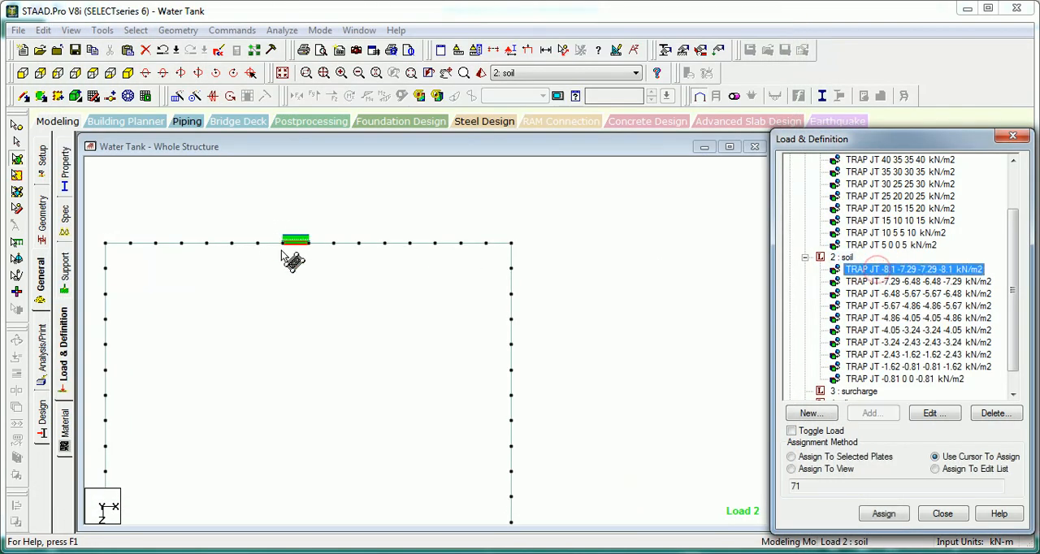
left_click(58, 74)
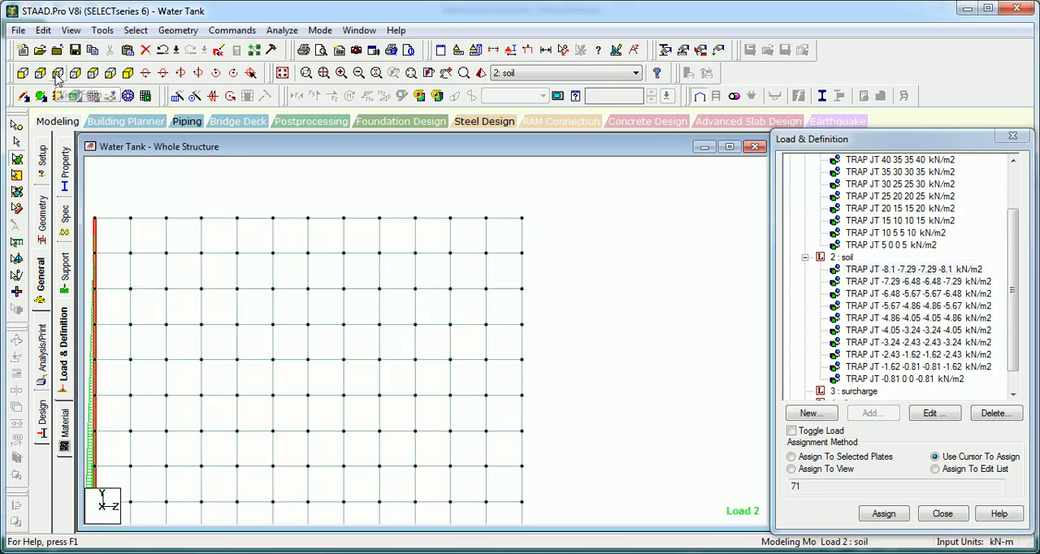
middle_click_drag(194, 284, 395, 199)
scroll(374, 210, "up", 1)
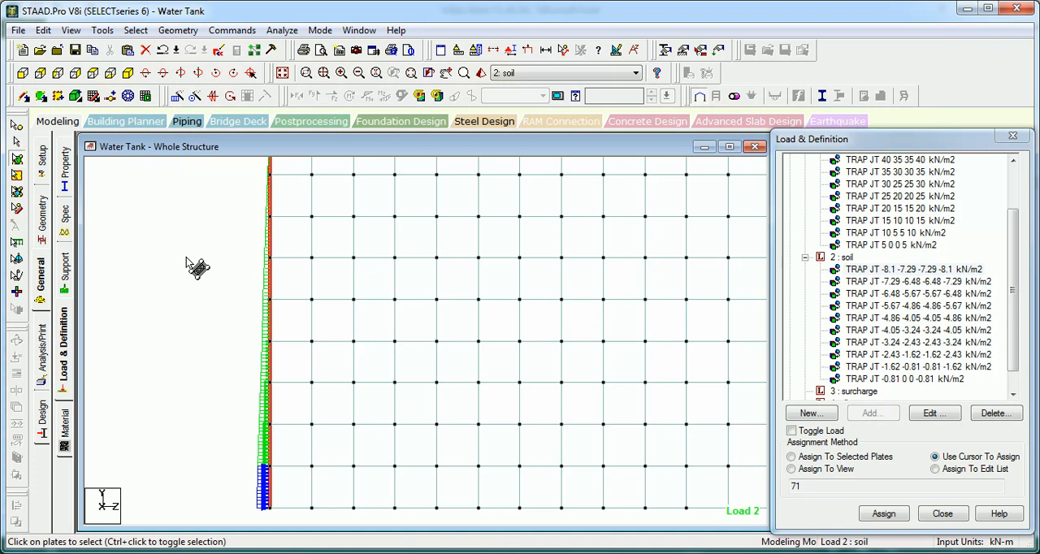
Step: Undo the last load change, redo it, and check the top row's water load in isometric and side views
key("ctrl+z")
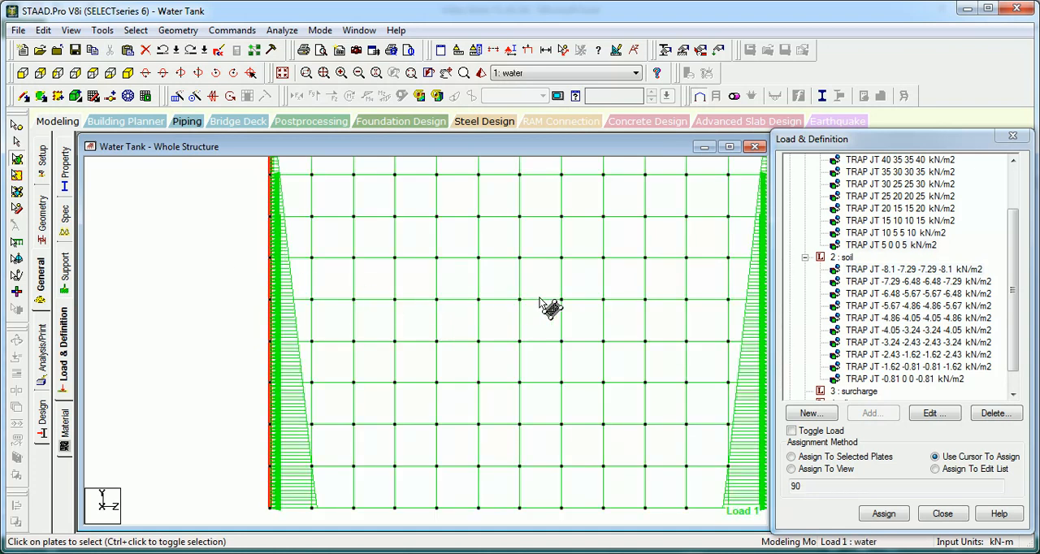
middle_click_drag(436, 322, 408, 224)
middle_click_drag(431, 301, 406, 427)
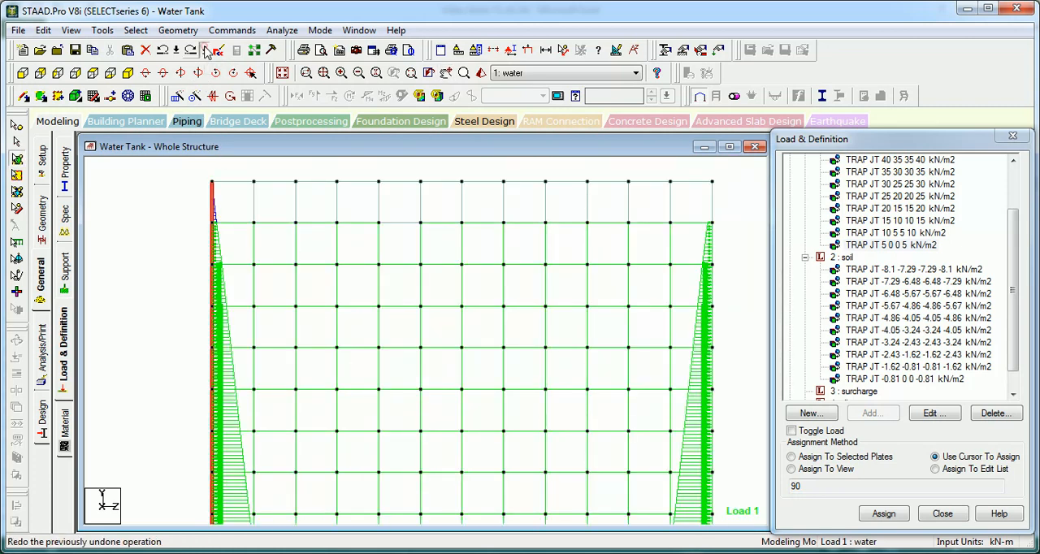
left_click(207, 51)
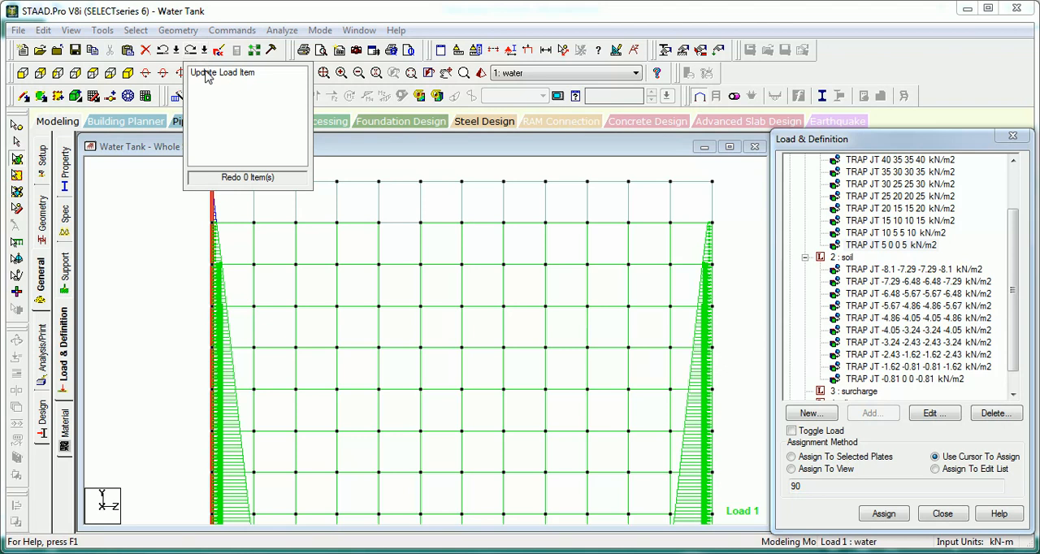
left_click(149, 186)
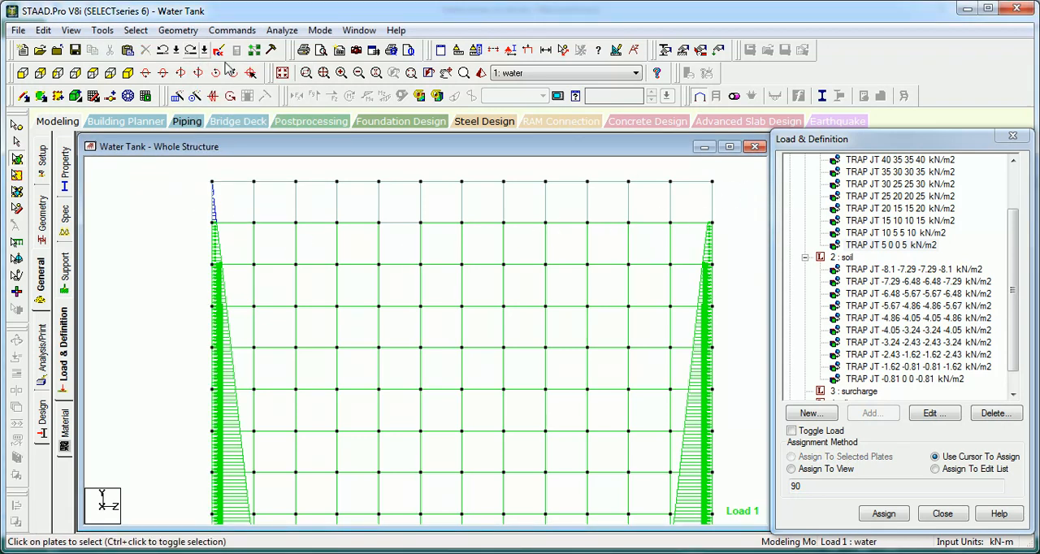
left_click(133, 73)
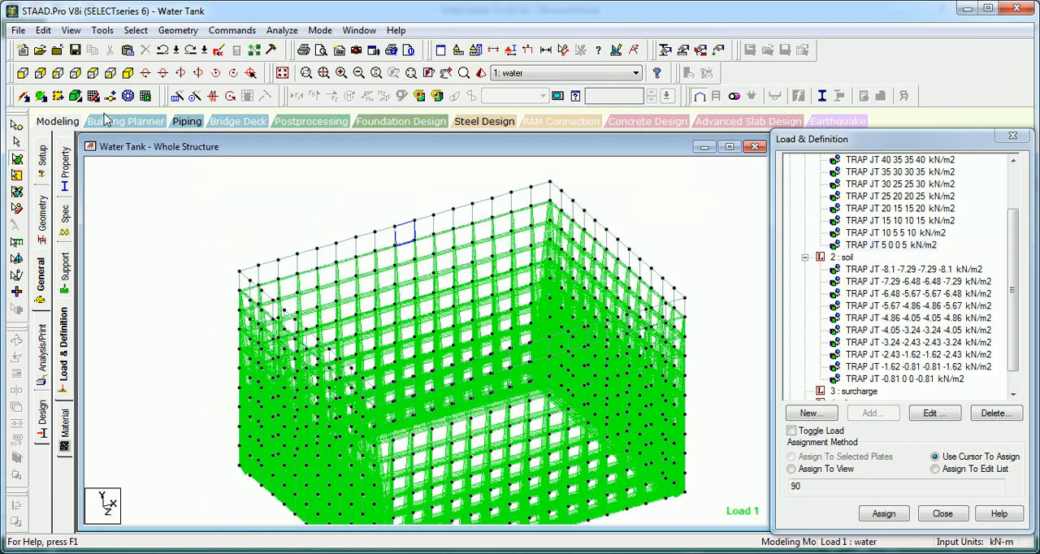
left_click(58, 73)
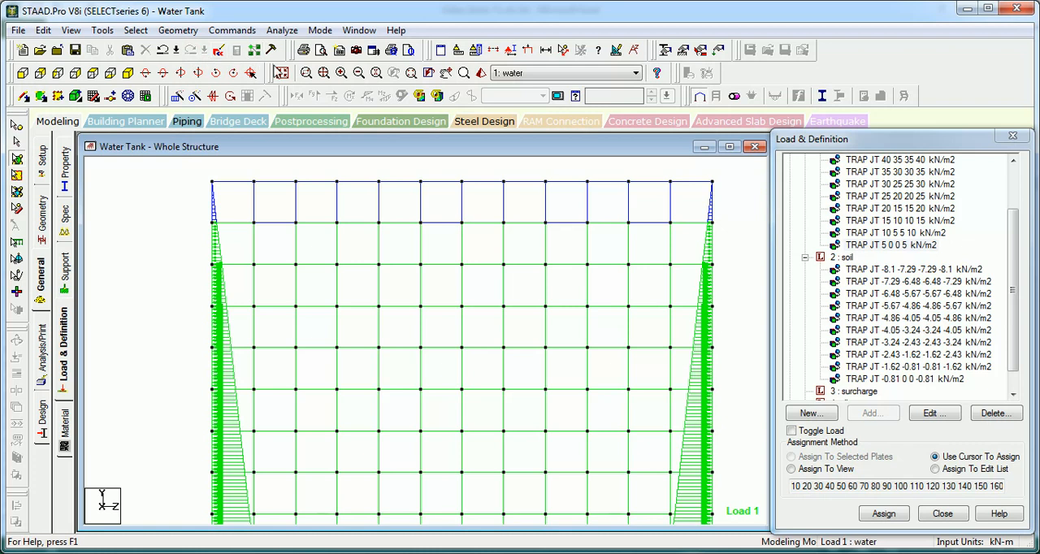
left_click(308, 73)
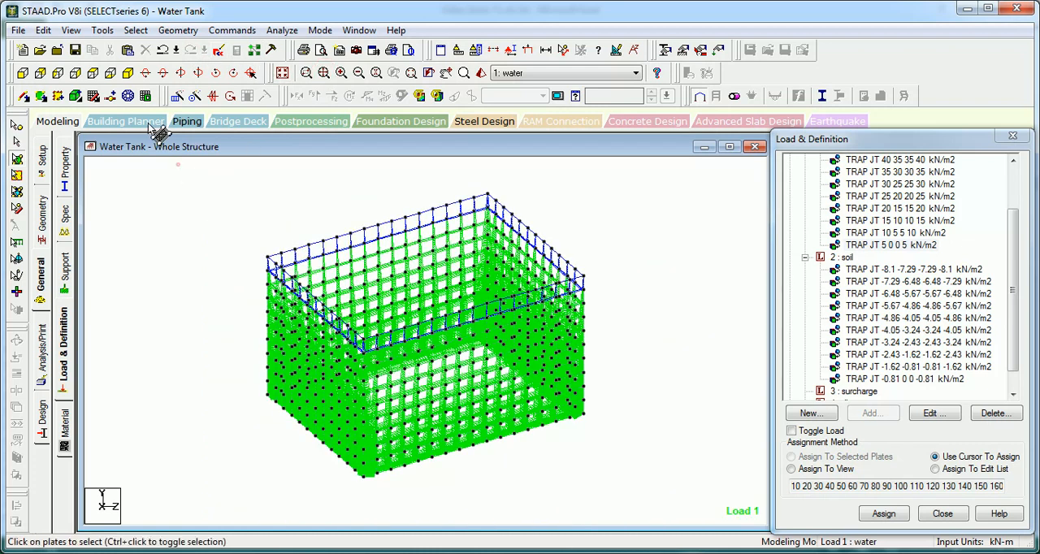
left_click(76, 74)
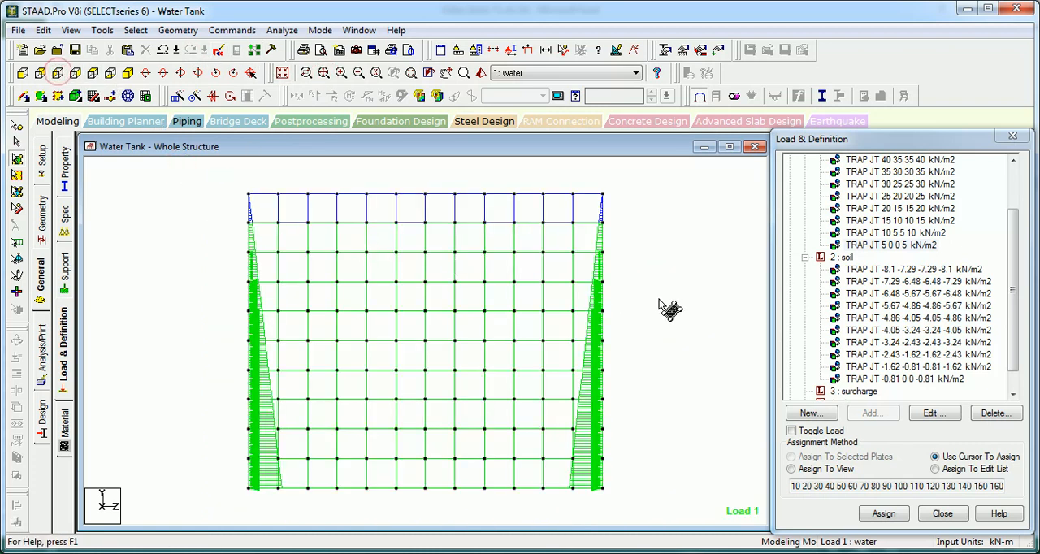
Step: Delete all trapezoidal plate loads from the soil load case, declining the auto save
left_click(890, 270)
key("Delete")
key("Delete")
key("Delete")
key("Delete")
key("Delete")
key("Delete")
key("Delete")
key("Delete")
key("Delete")
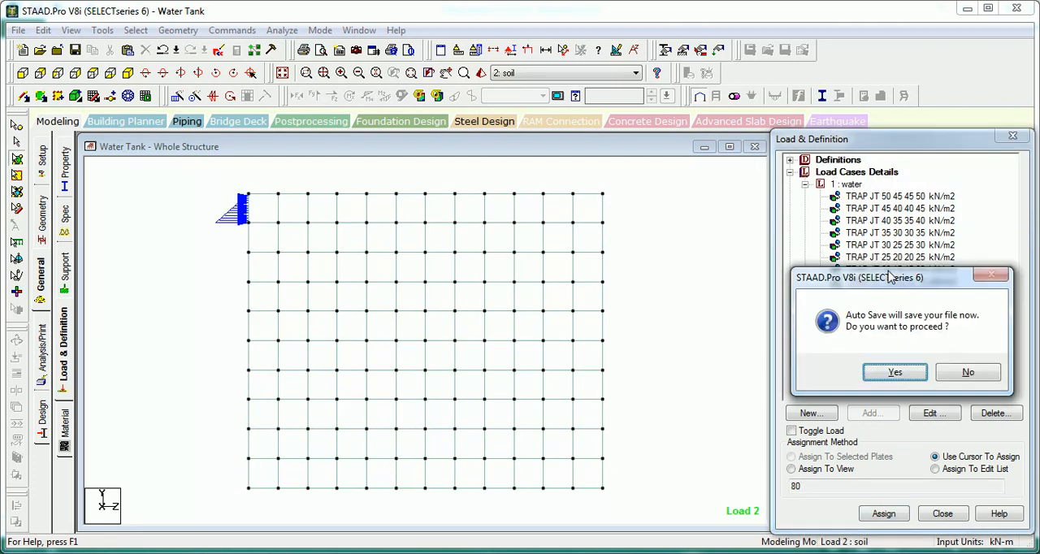
left_click(966, 382)
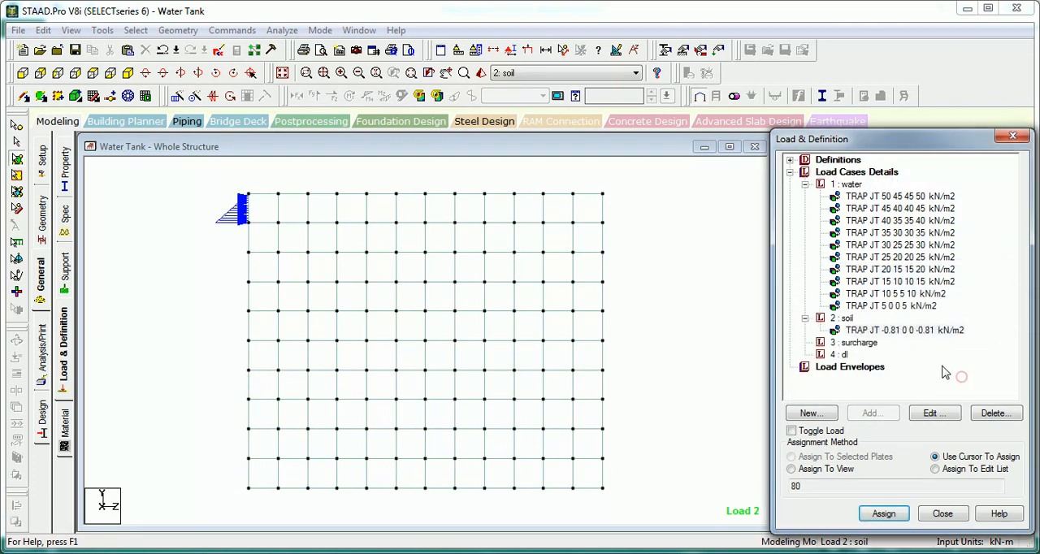
left_click(872, 331)
key("Delete")
left_click(163, 198)
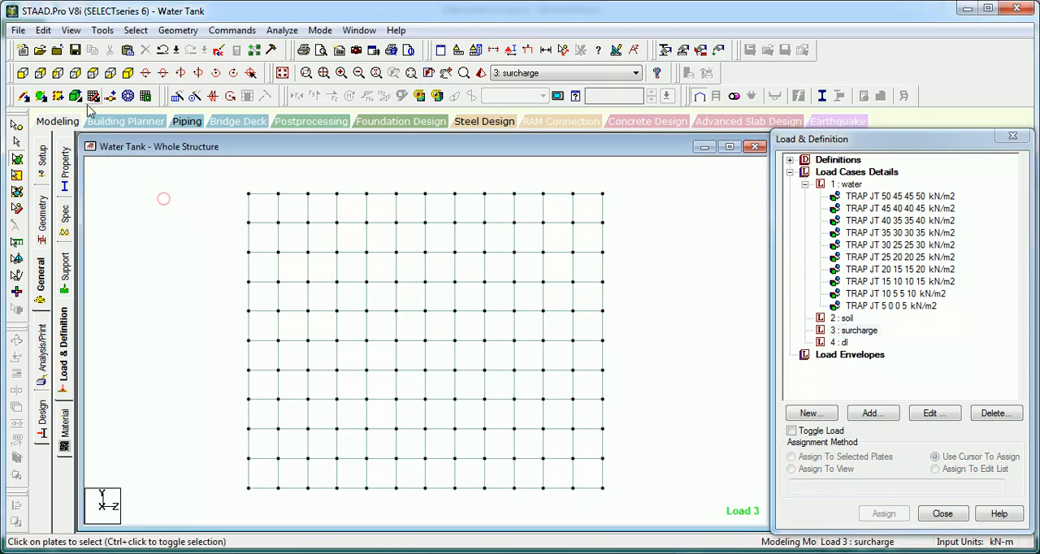
Step: Select the three lowest plates of one vertical back-wall strip using the plan and front views, and show them in isometric view
left_click(94, 74)
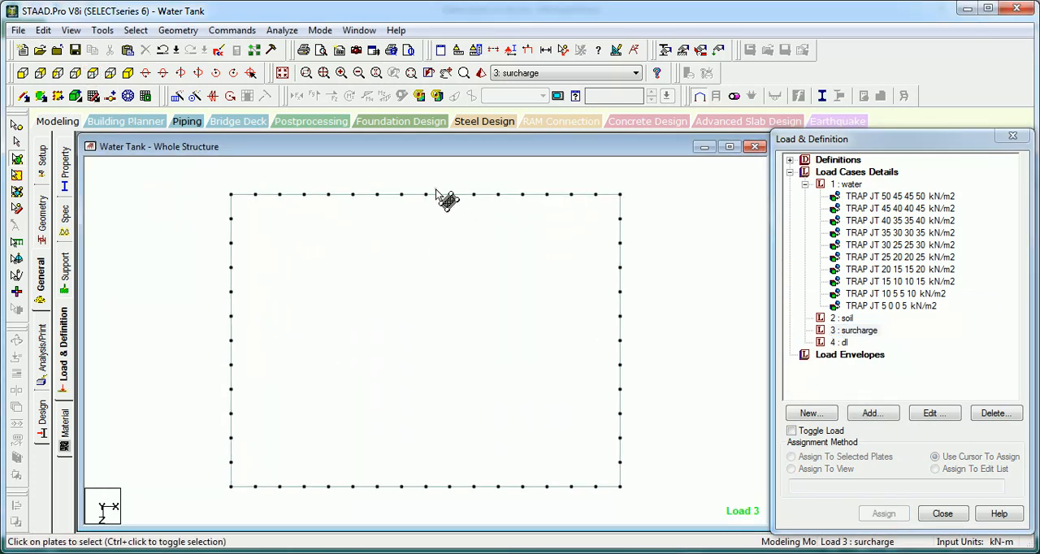
left_click_drag(434, 188, 395, 202)
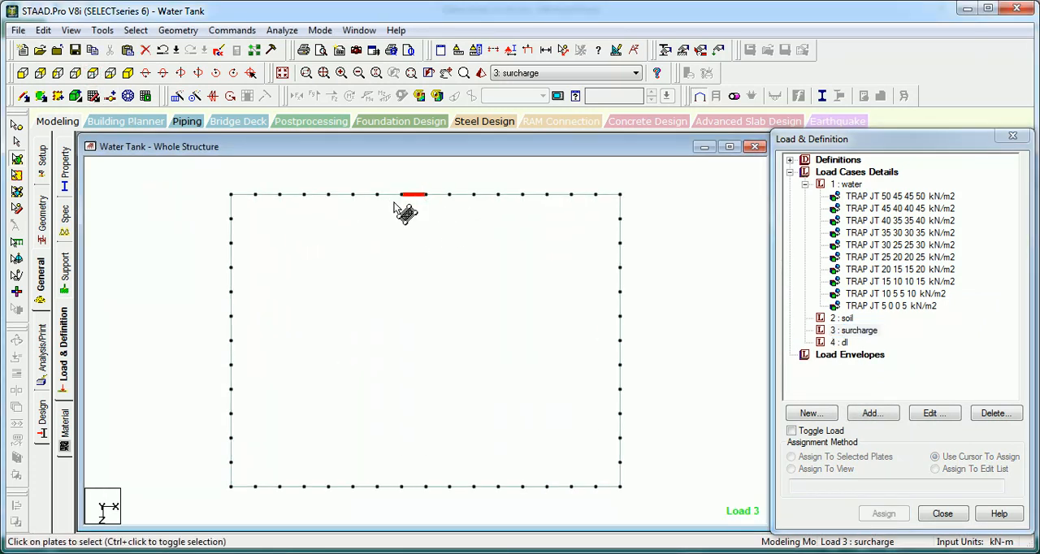
left_click(22, 73)
left_click(427, 403)
left_click(432, 443)
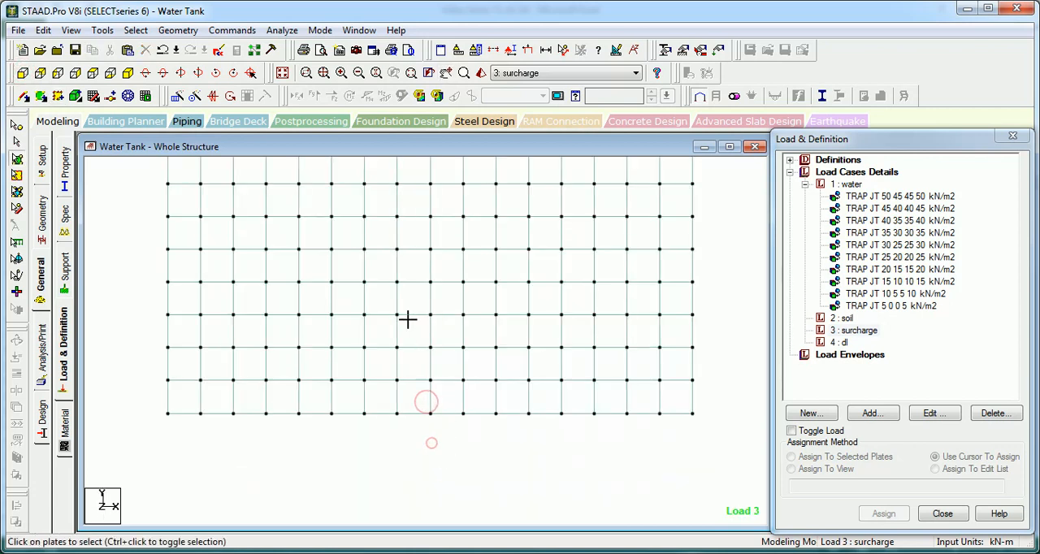
left_click_drag(418, 441, 381, 301)
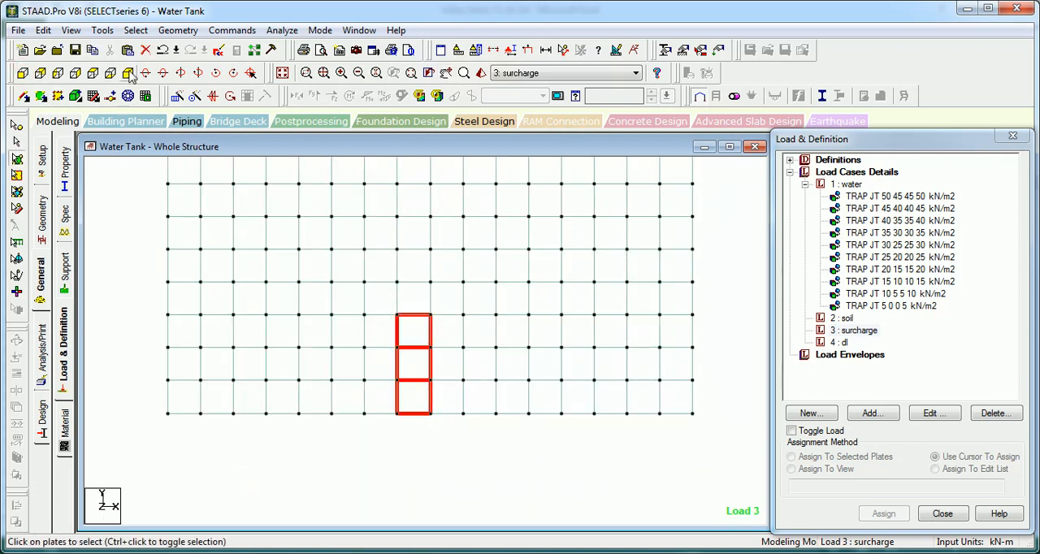
left_click(128, 73)
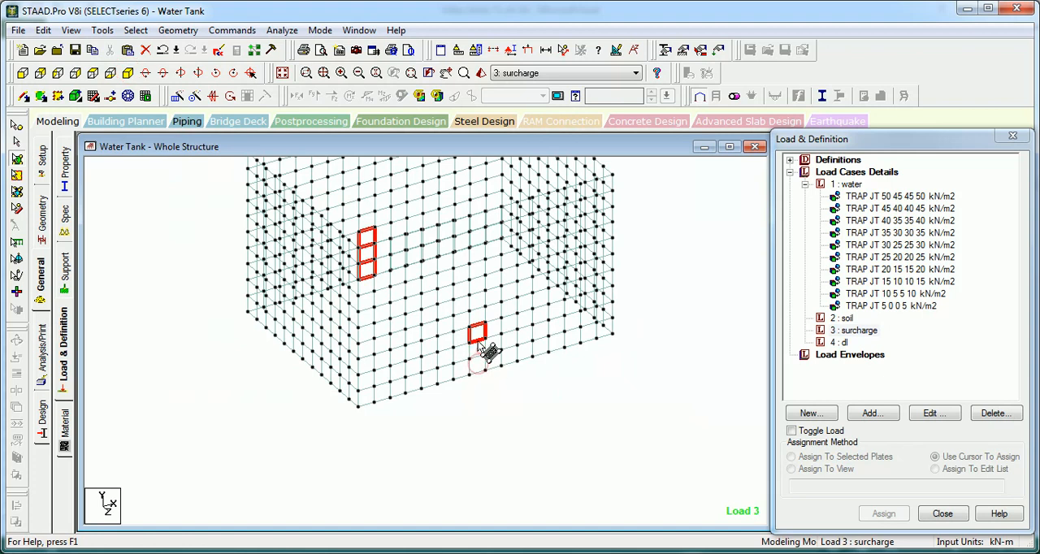
Step: Start a Hydrostatic plate load in the soil load case and pick plates 71, 72 and 73 at the back wall's base for it
left_click(846, 319)
left_click(870, 413)
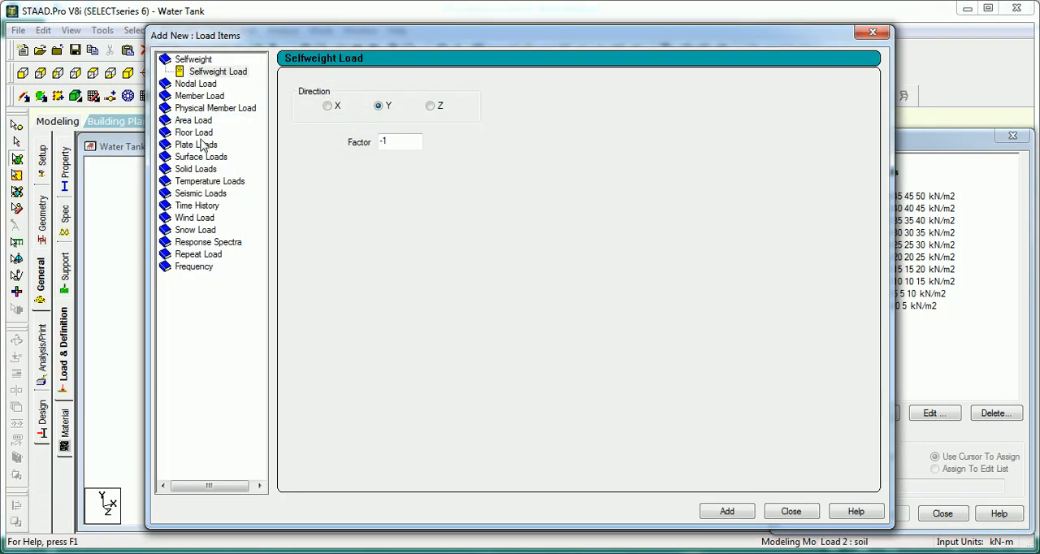
left_click(197, 146)
left_click(209, 194)
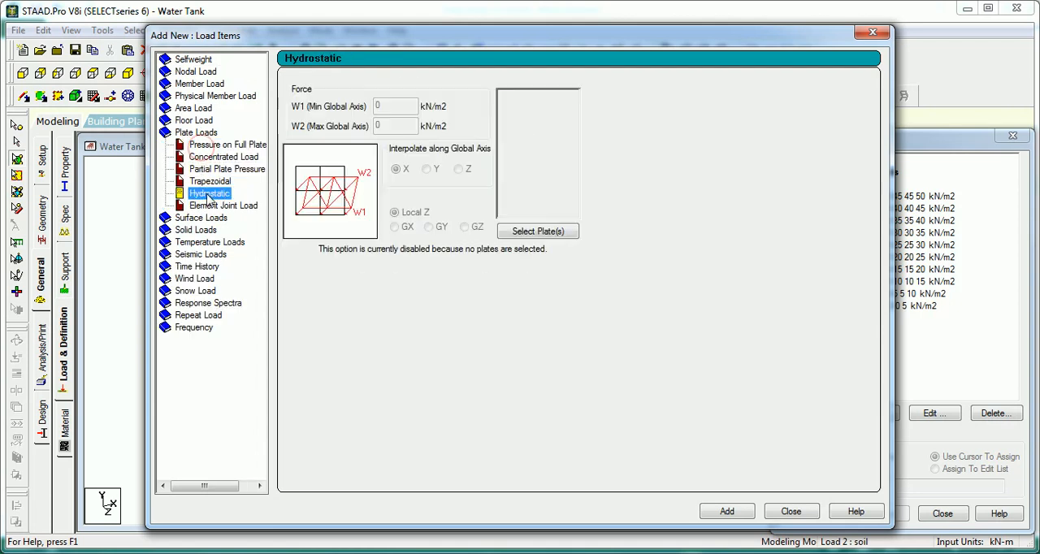
left_click(536, 232)
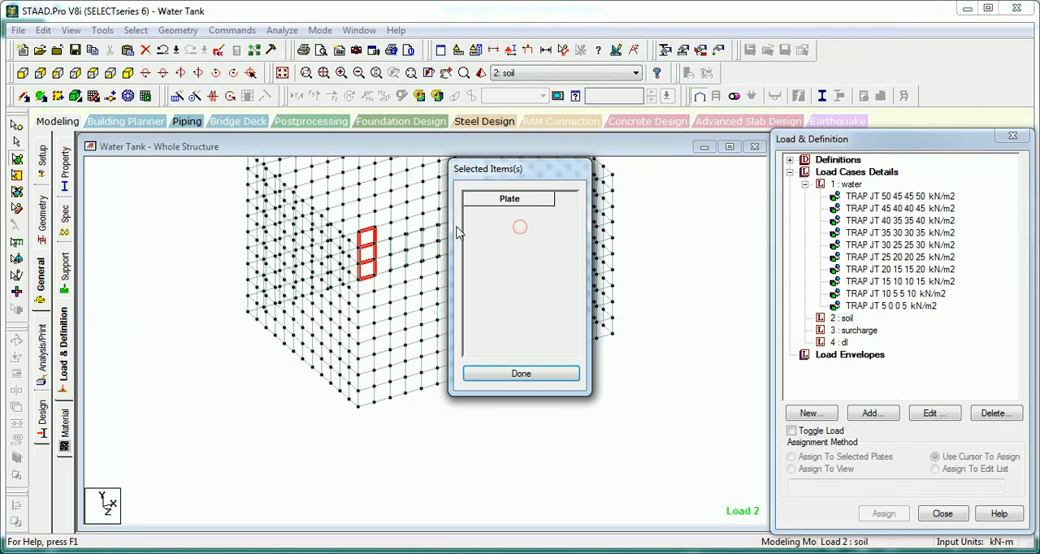
left_click(389, 258)
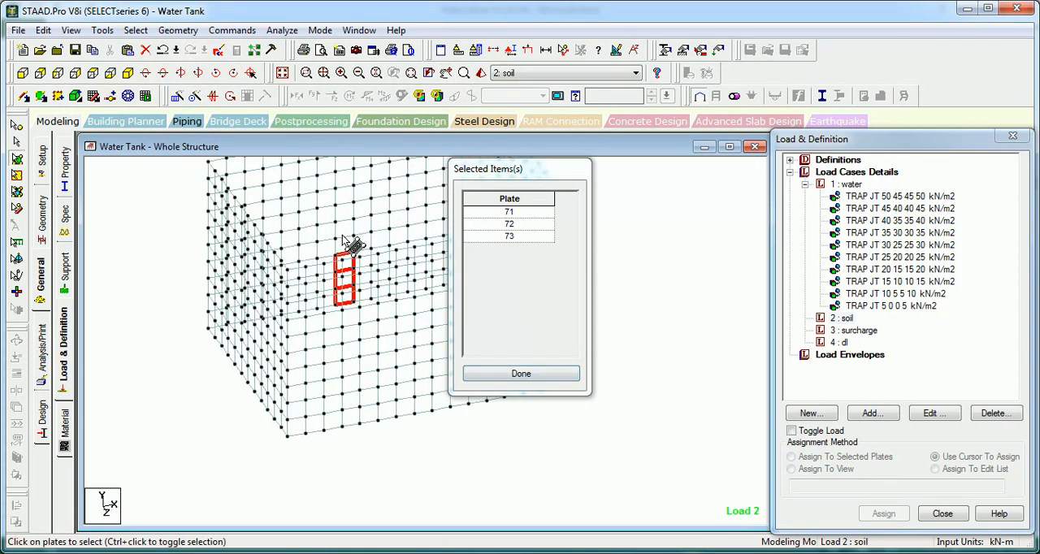
left_click(351, 252)
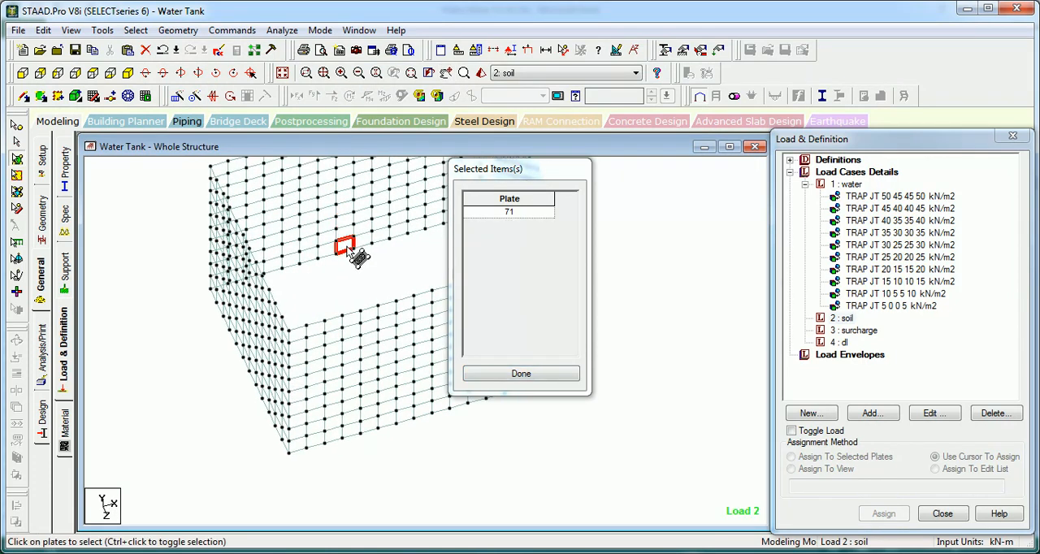
left_click(347, 232, "ctrl")
left_click(346, 221, "ctrl")
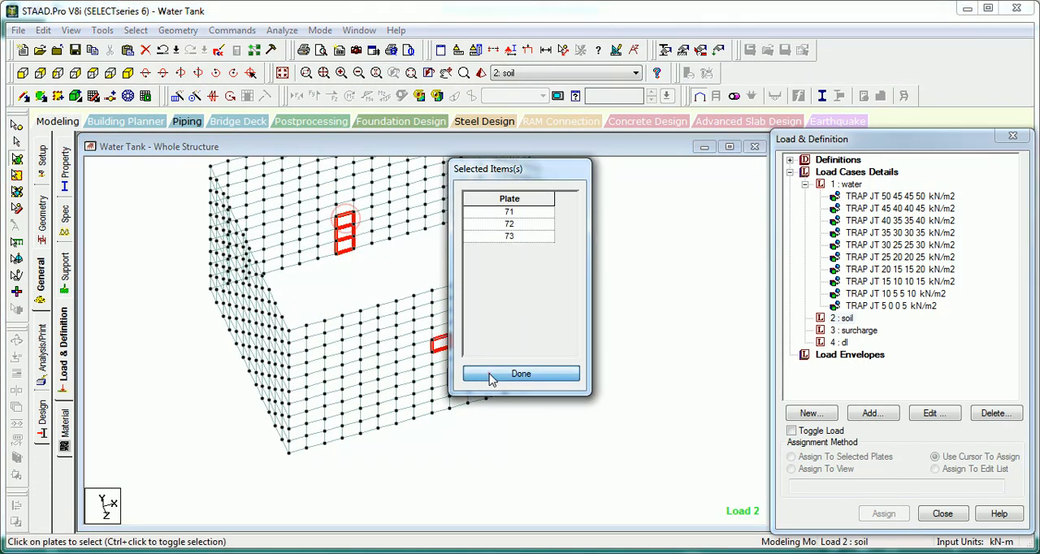
left_click(483, 374)
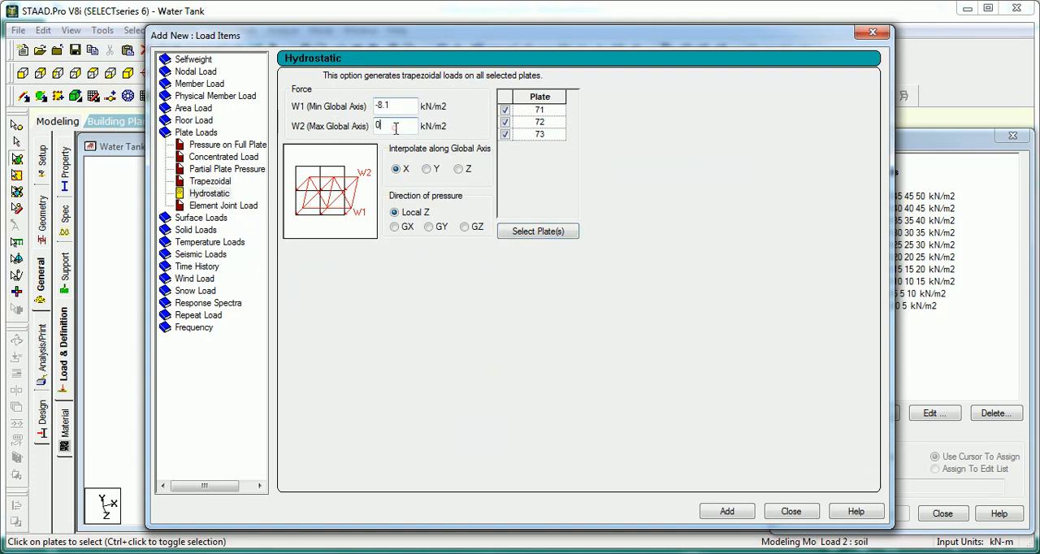
Step: Add the hydrostatic soil load with W1 -8.1 and W2 0 kN/m2, interpolated along global Y with Local Z pressure
left_click(426, 168)
left_click(727, 514)
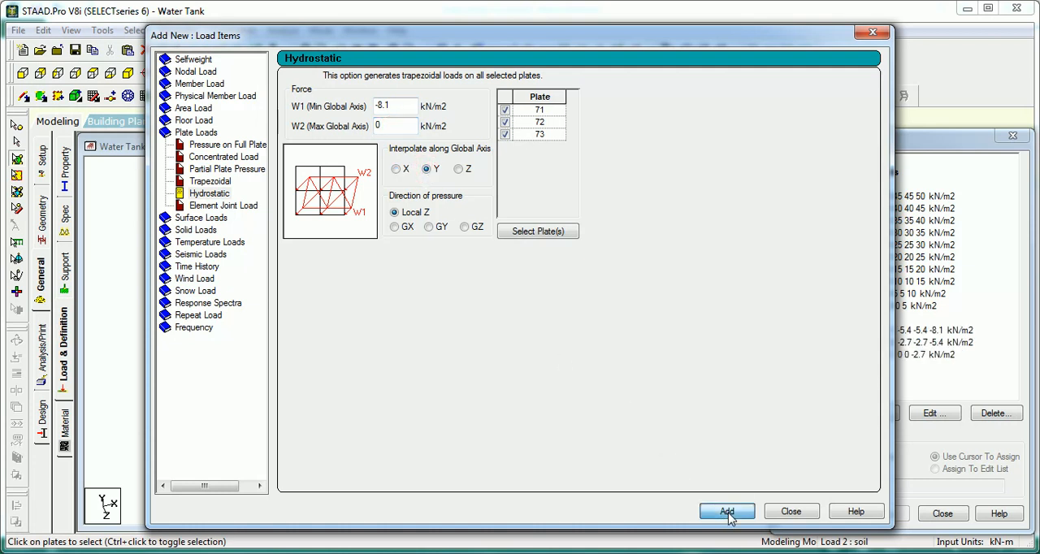
left_click(791, 511)
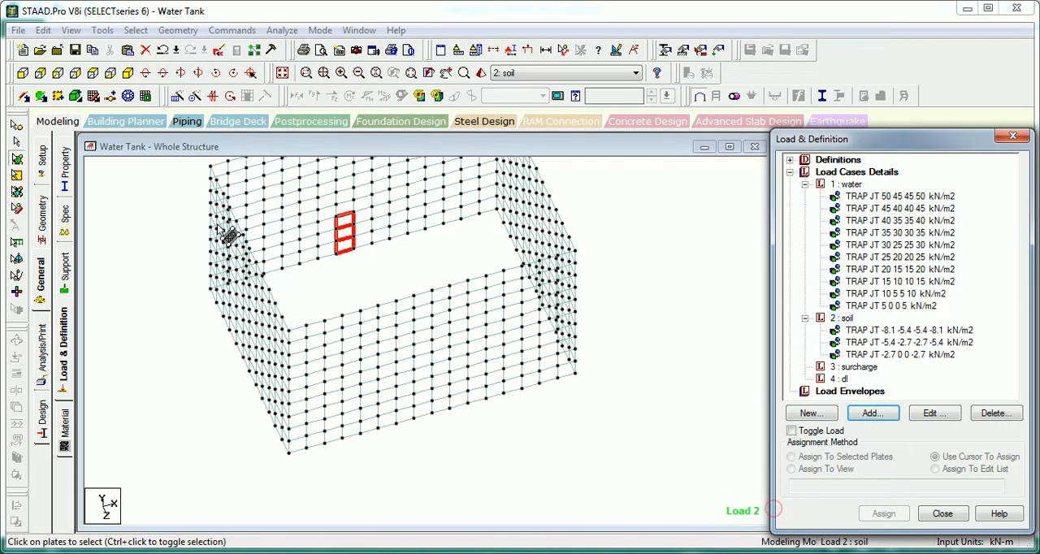
Step: Assign the TRAP JT -8.1 -5.4 -5.4 -8.1 kN/m2 load to the bottom row of wall plates in side view
left_click(58, 73)
left_click(878, 330)
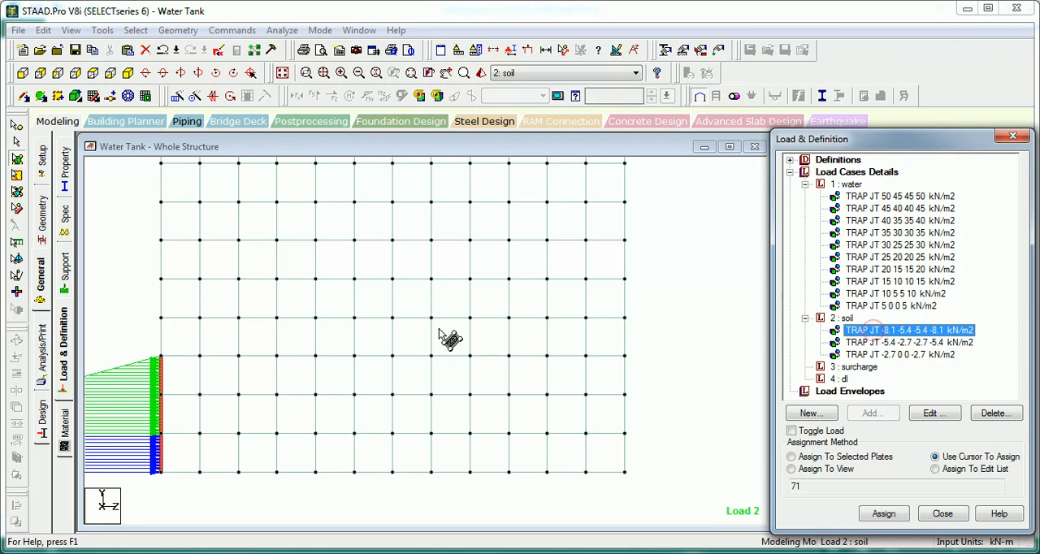
middle_click_drag(439, 332, 525, 313)
scroll(524, 313, "down", 1)
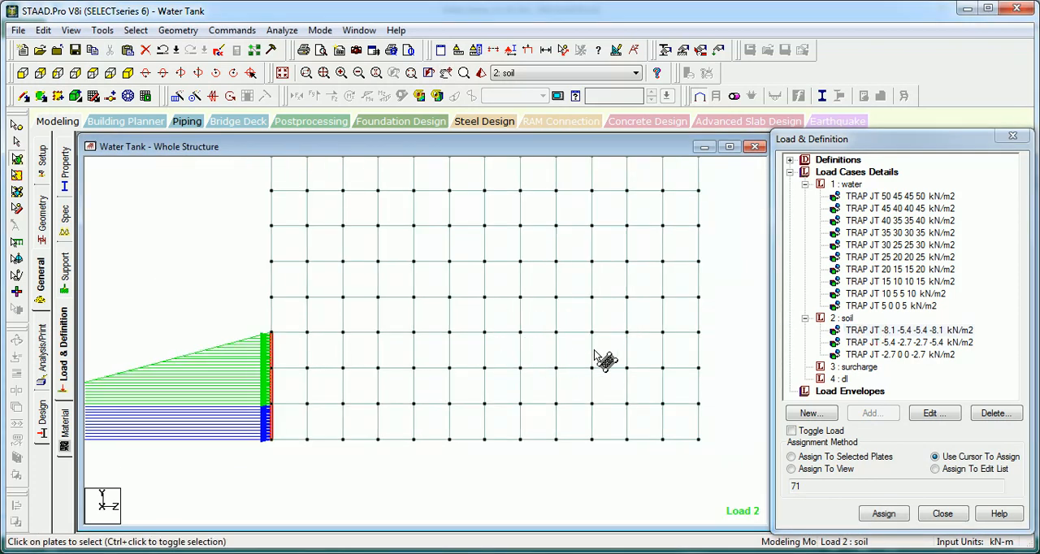
left_click(905, 342)
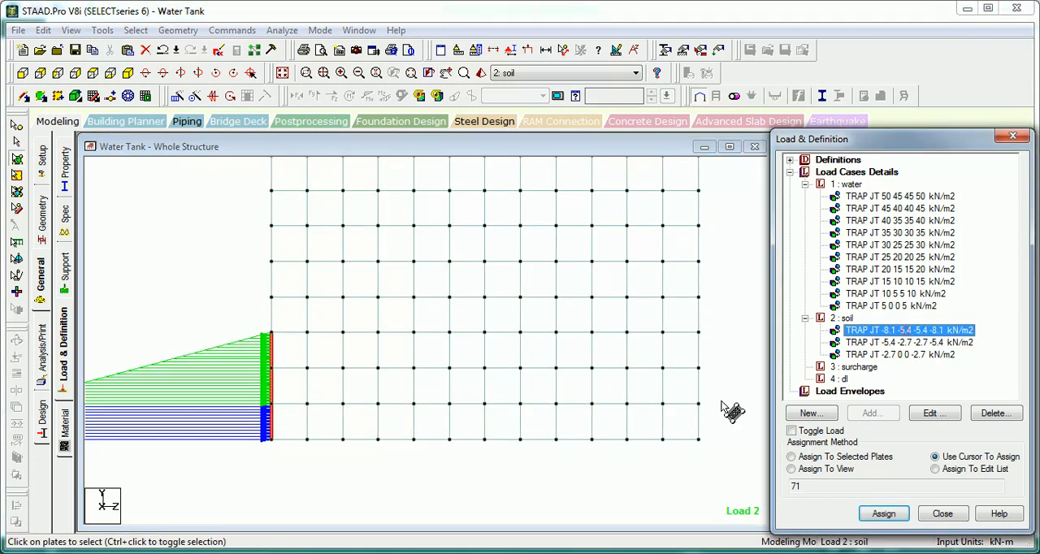
left_click_drag(725, 457, 221, 399)
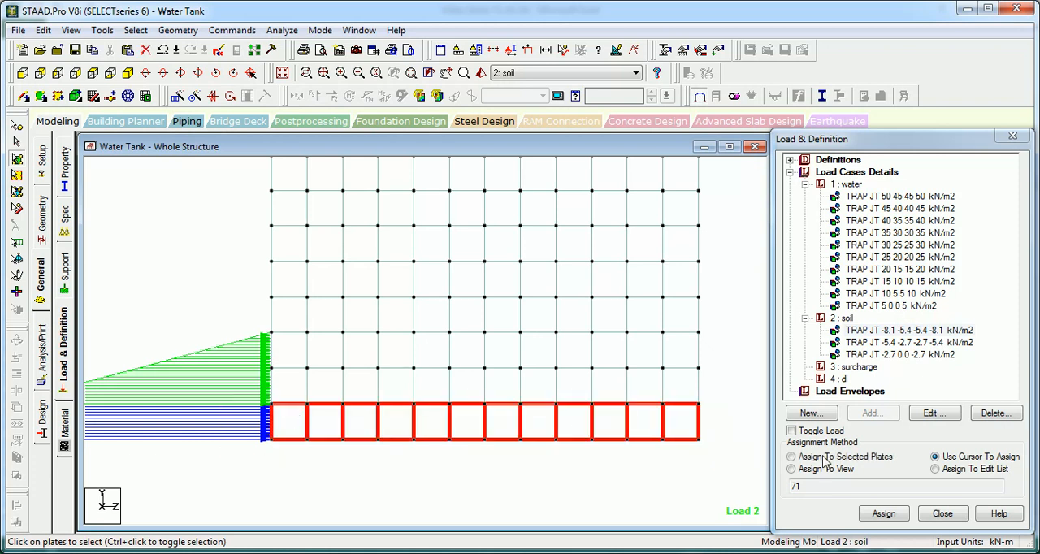
left_click(824, 457)
left_click(872, 514)
key("Return")
Step: Assign the TRAP JT -5.4 -2.7 -2.7 -5.4 kN/m2 load to the second row of wall plates from the bottom
left_click(873, 344)
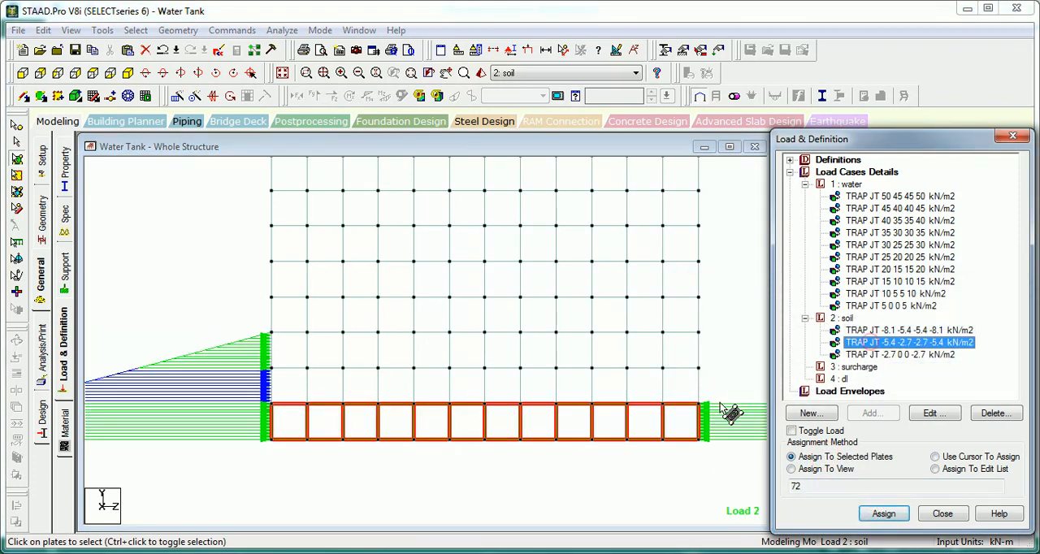
left_click_drag(726, 409, 408, 374)
left_click_drag(243, 365, 241, 366)
left_click(835, 457)
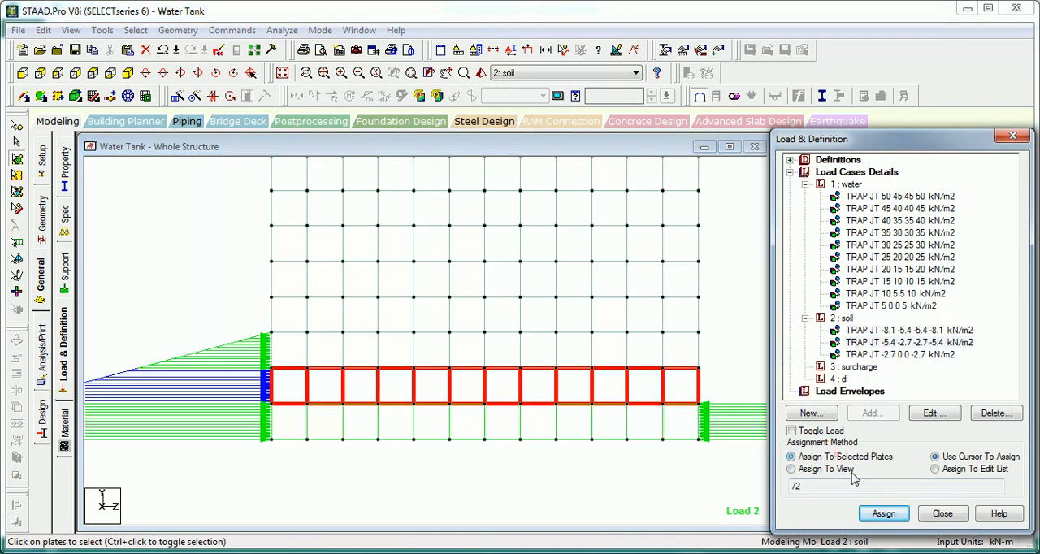
left_click(884, 514)
key("Return")
Step: Assign the TRAP JT -2.7 0 0 -2.7 kN/m2 load to the third row of wall plates from the bottom
left_click(872, 355)
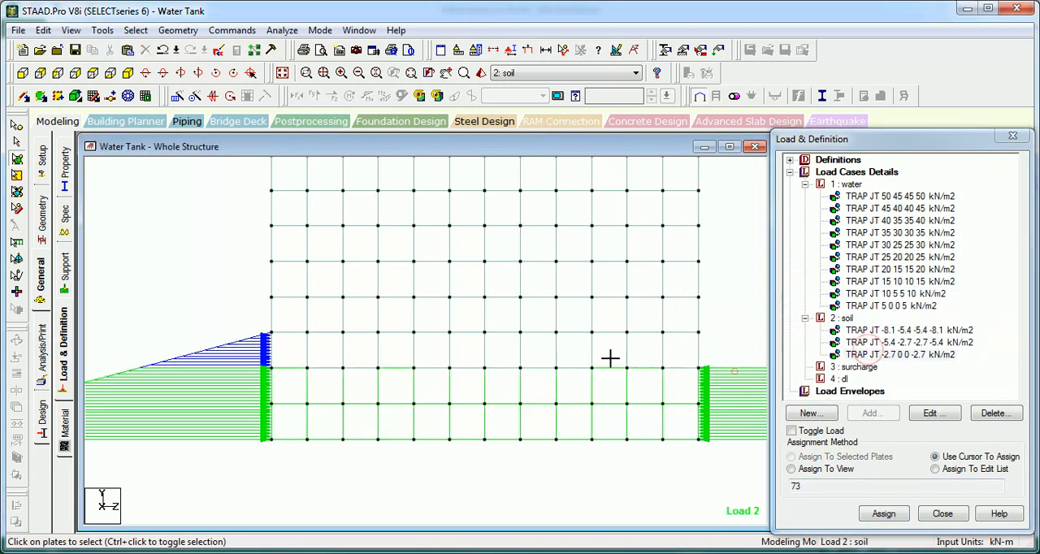
left_click_drag(735, 371, 251, 319)
left_click(791, 457)
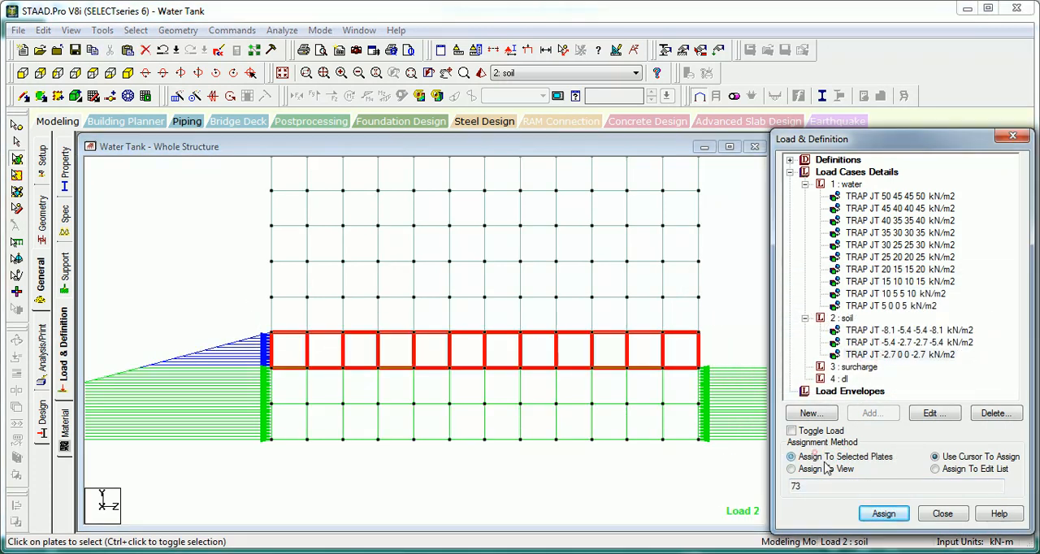
left_click(885, 514)
key("Return")
left_click(200, 216)
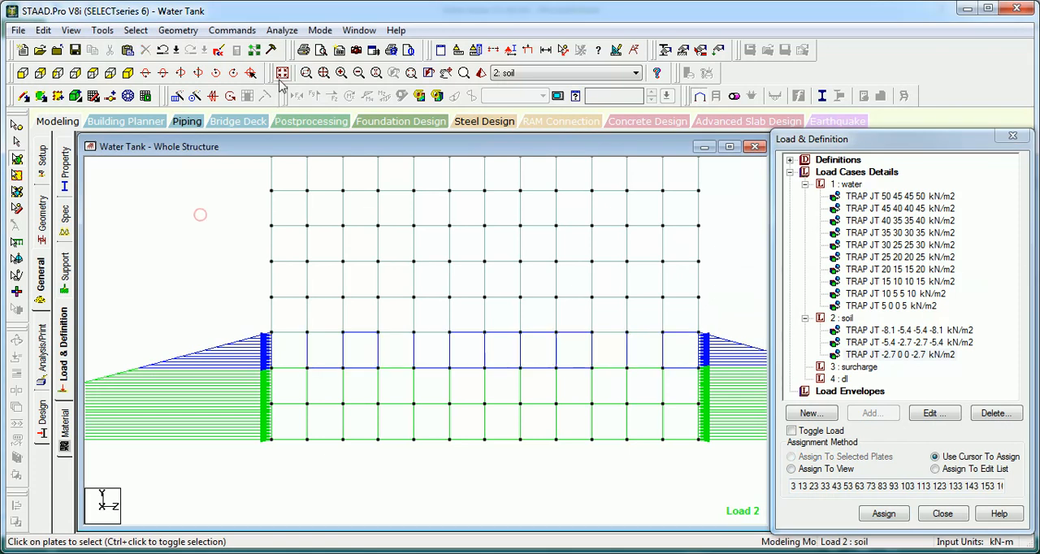
Step: Add a full-plate pressure of -50 kN/m2 in the GY direction to the water load case
left_click(282, 74)
left_click(193, 244)
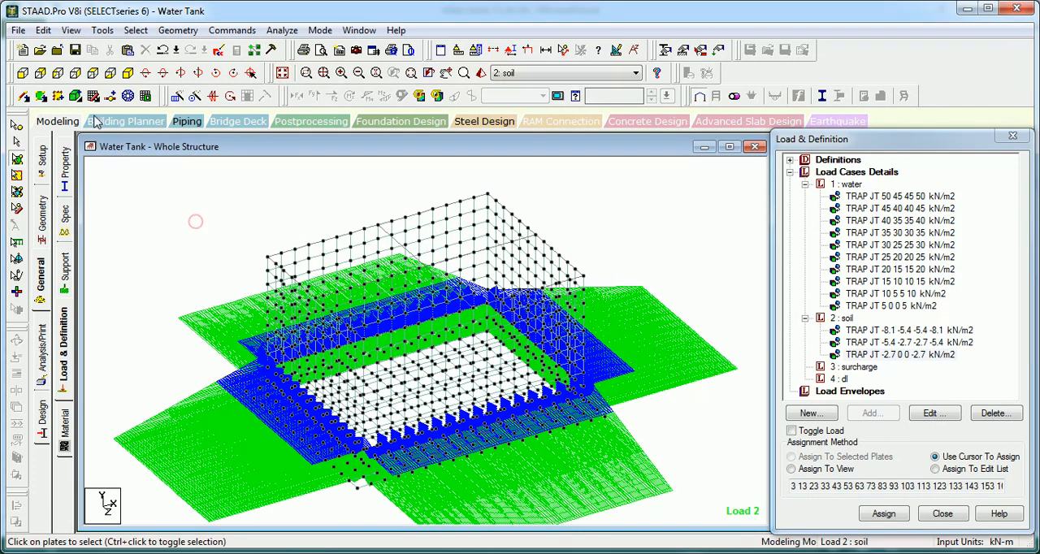
left_click(93, 73)
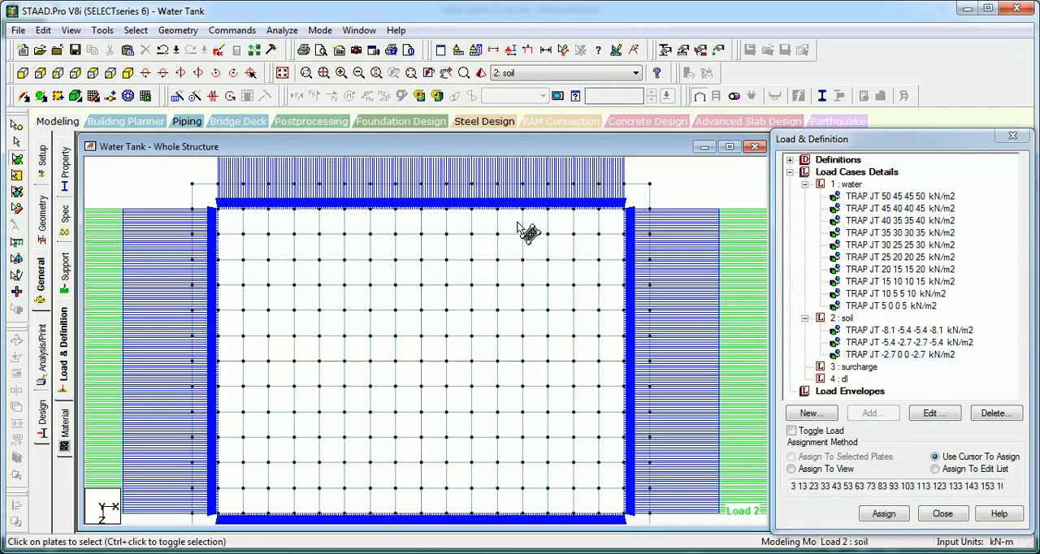
left_click(854, 186)
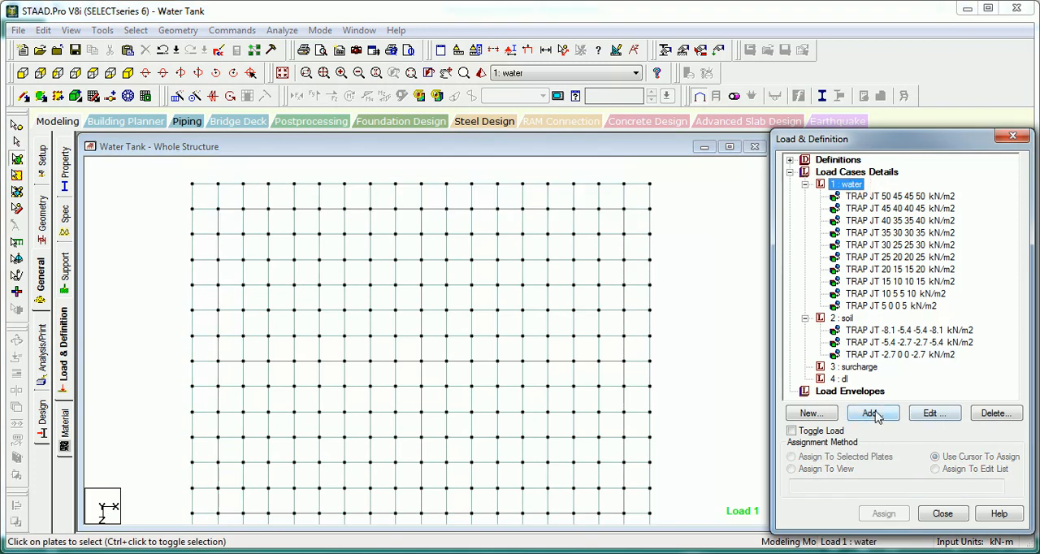
left_click(872, 413)
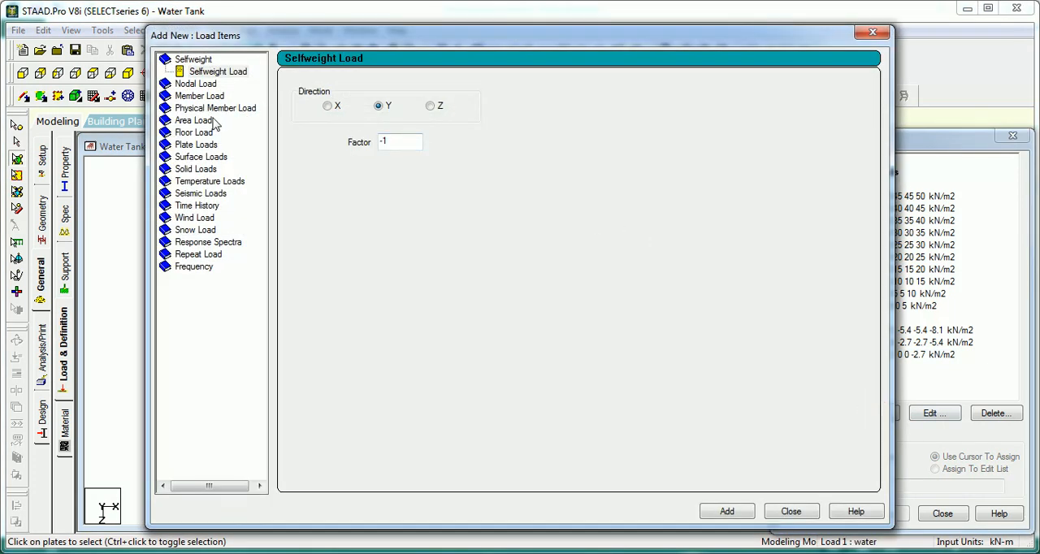
left_click(197, 146)
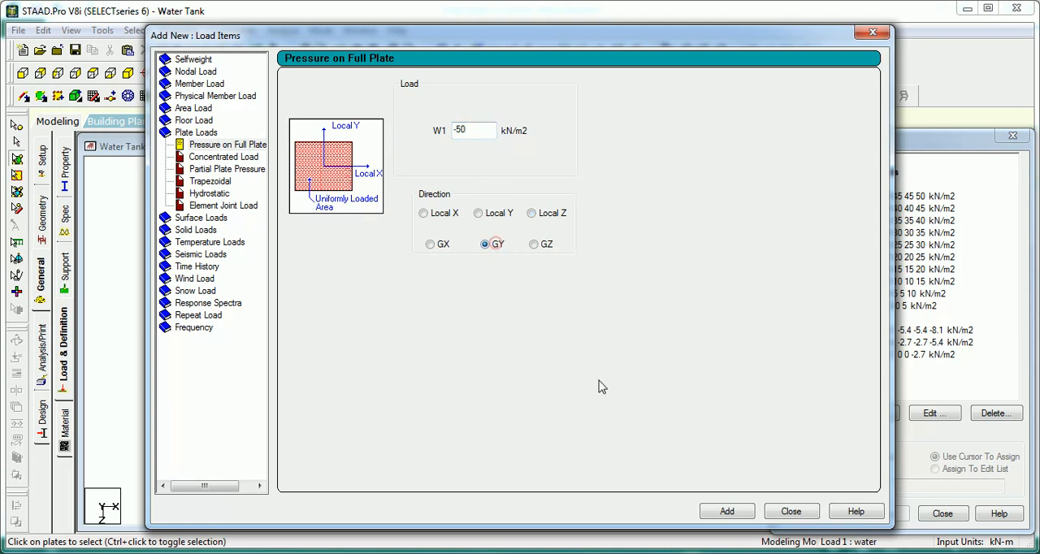
left_click(729, 512)
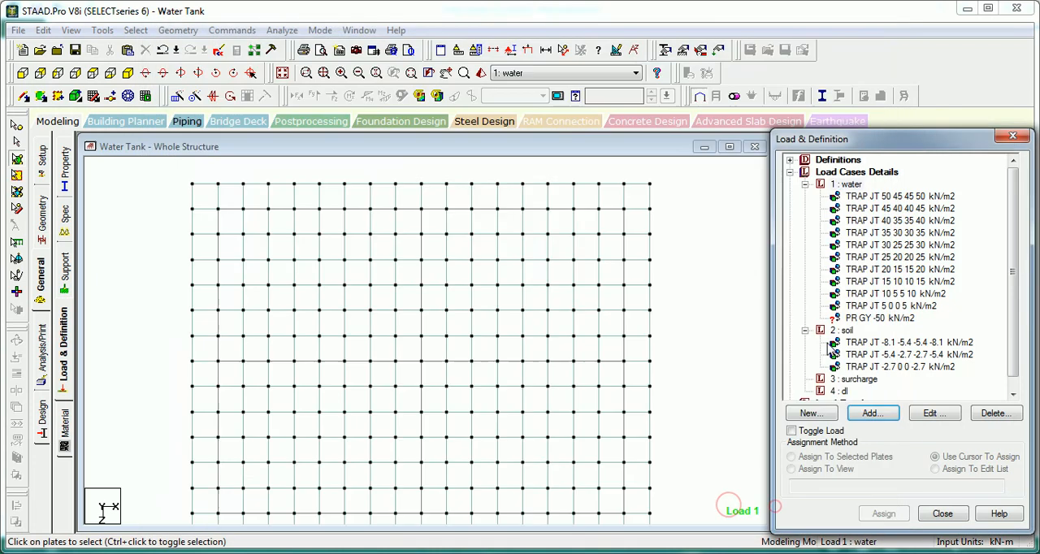
Step: Select the base slab plates in front view, display only those plates and look at them from above
left_click(236, 228)
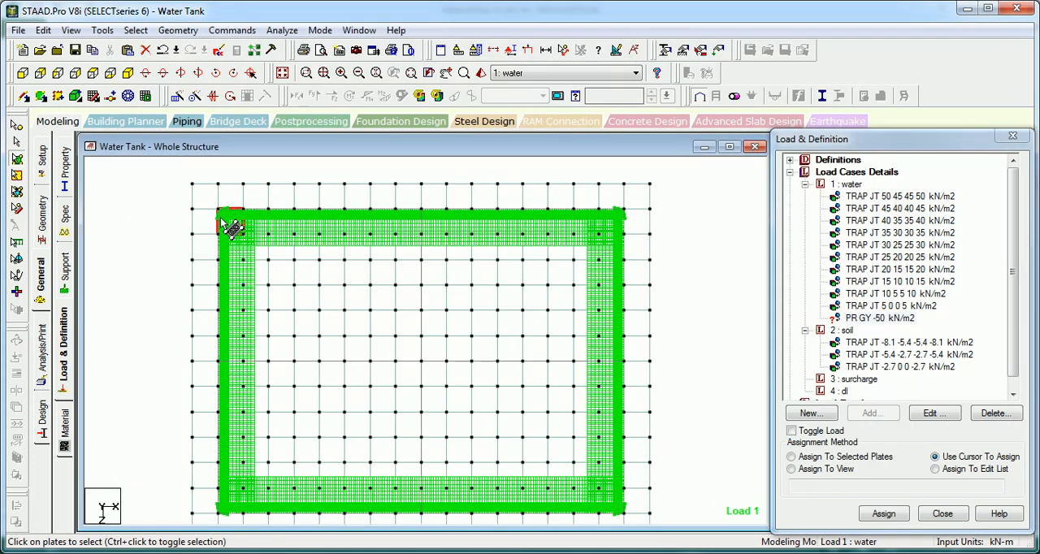
left_click(282, 73)
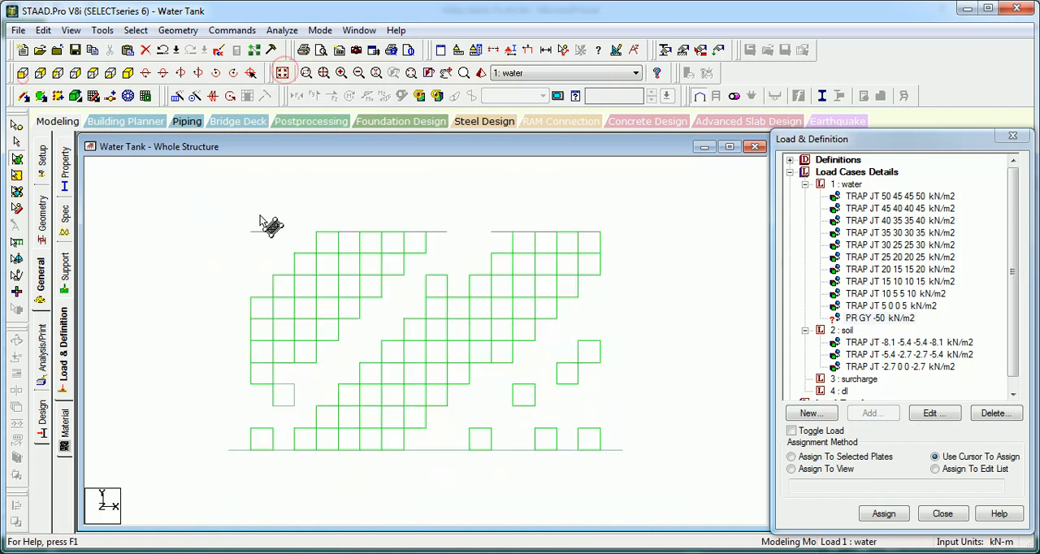
left_click_drag(175, 433, 171, 437)
key("alt")
key("v")
key("v")
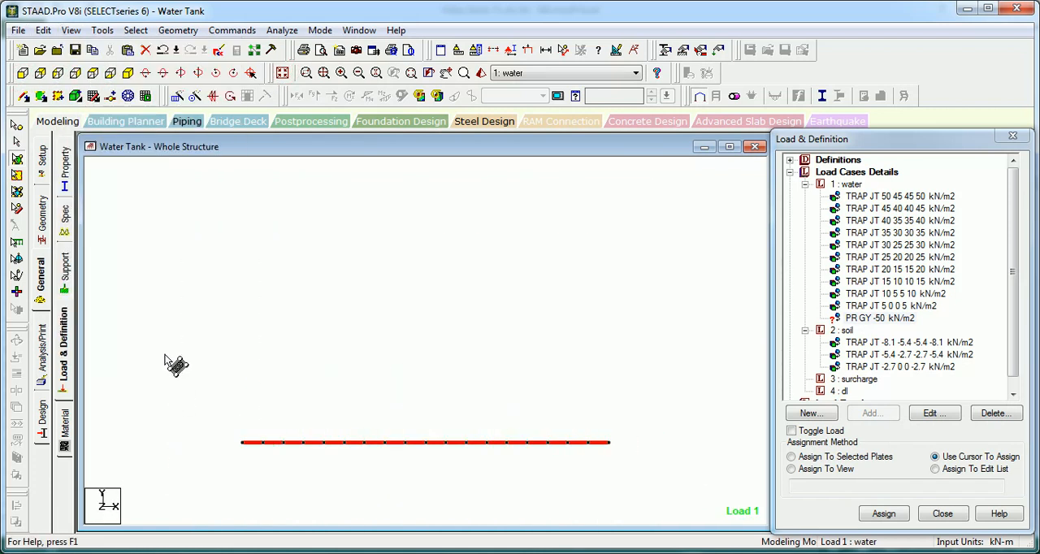
left_click(93, 71)
left_click(179, 278)
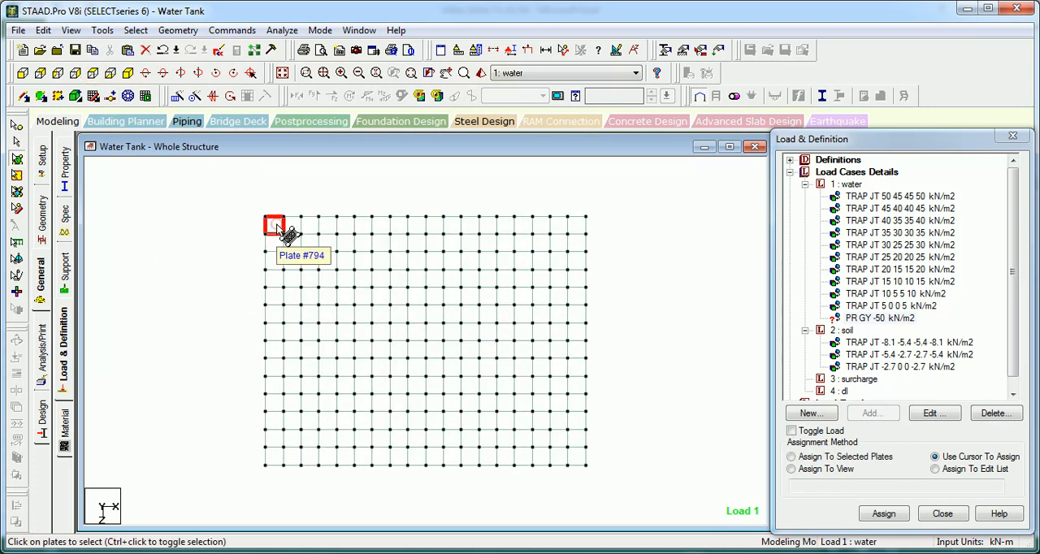
left_click(212, 246)
left_click(16, 126)
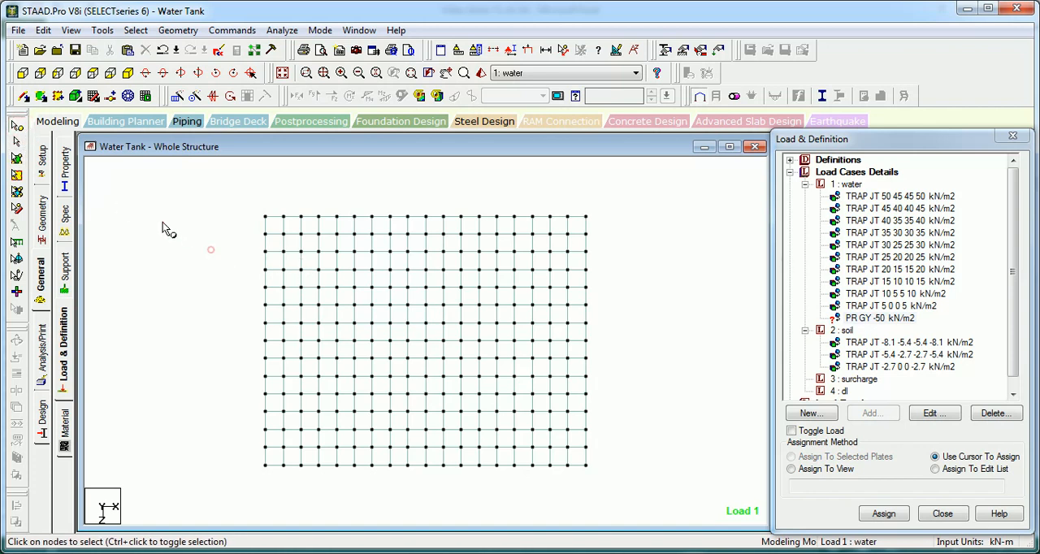
left_click(16, 158)
left_click(292, 242)
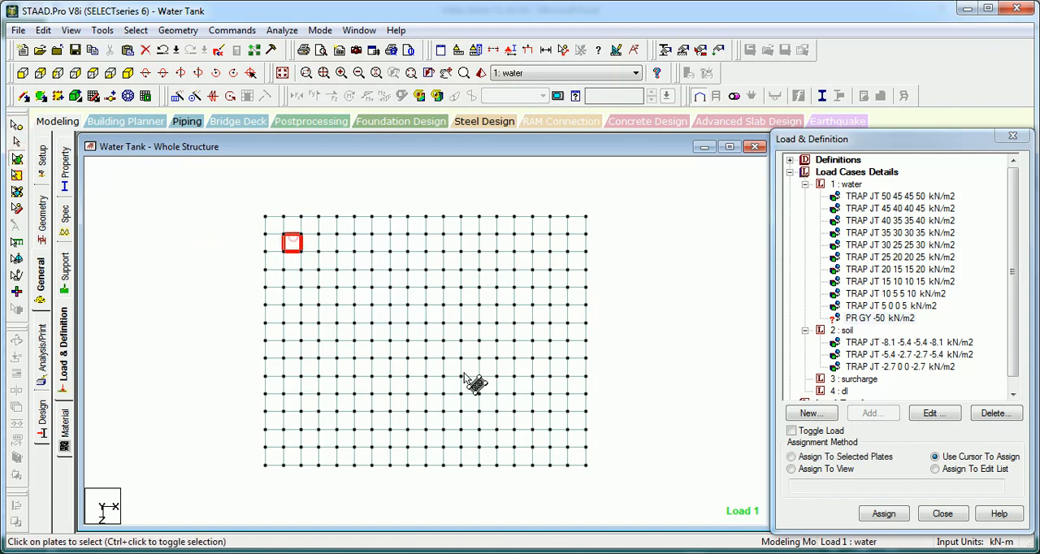
left_click(558, 439, "ctrl")
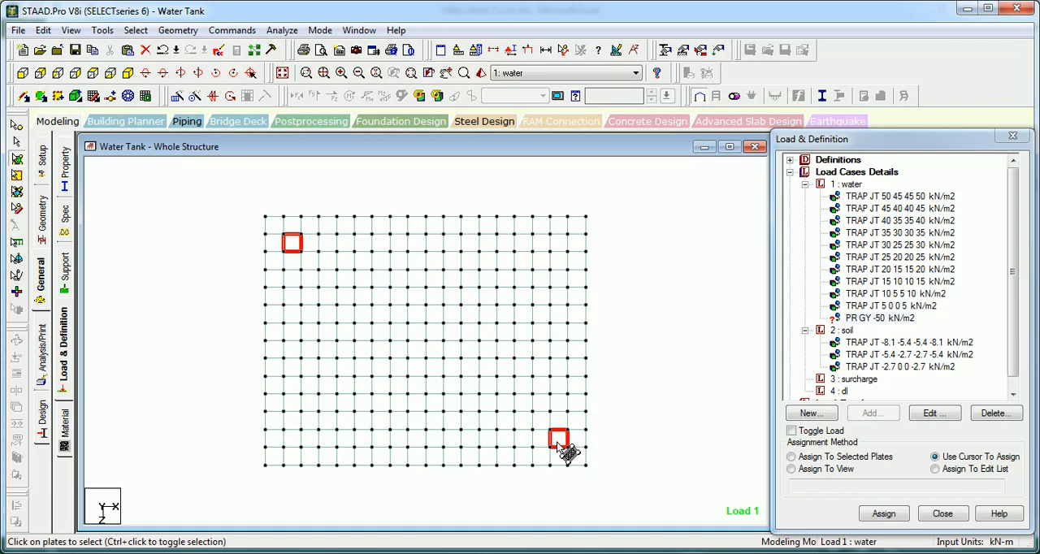
left_click(541, 242, "ctrl")
left_click(292, 439, "ctrl")
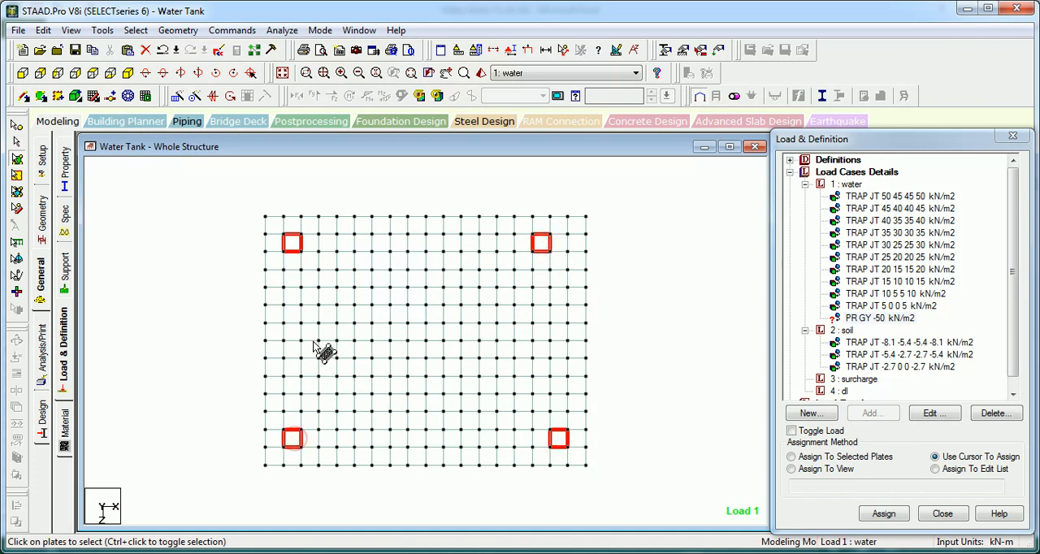
left_click(611, 240)
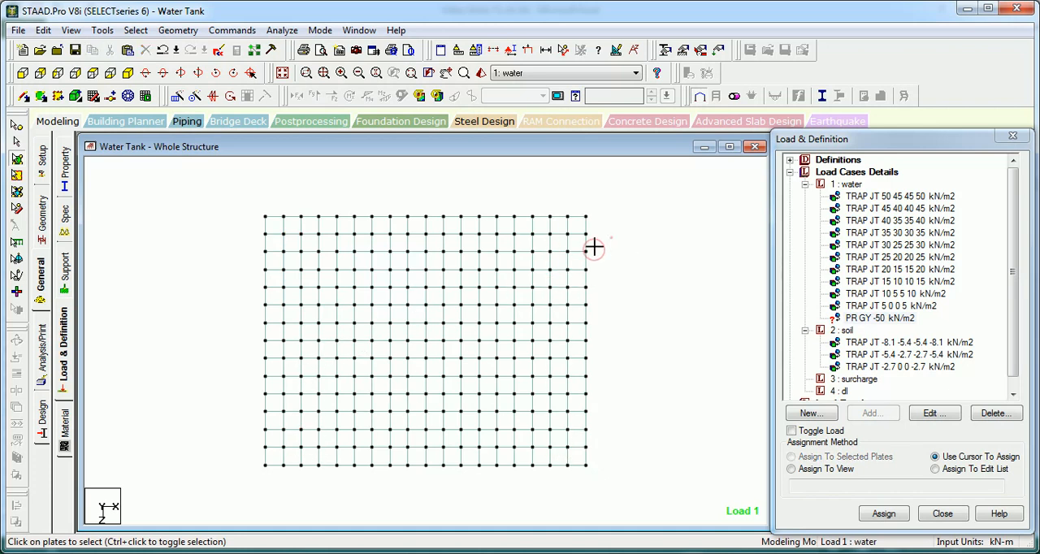
Step: Reduce the displayed base slab to the plates inside the walls by leaving out the outermost strip along each of its four edges
left_click_drag(150, 468, 144, 444)
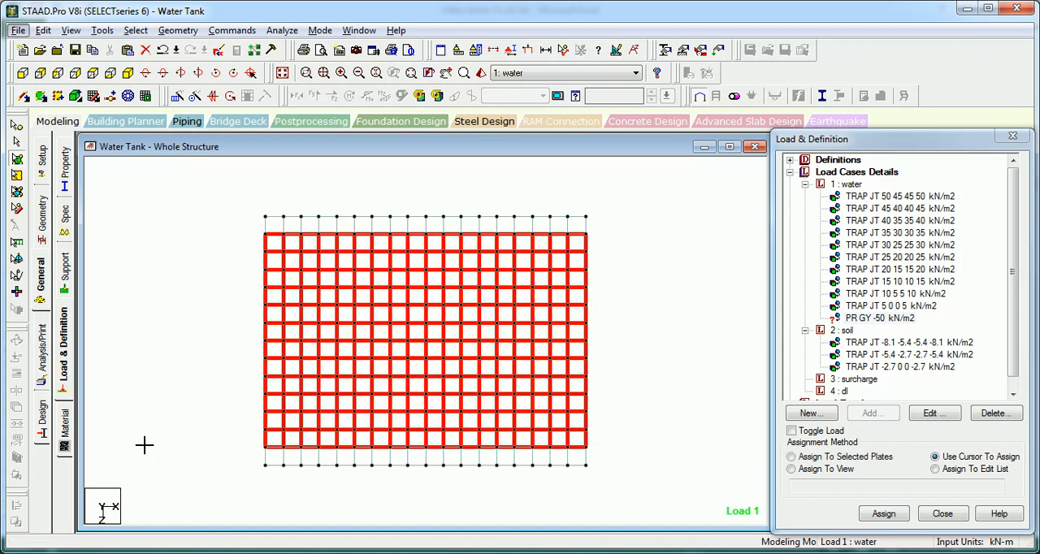
key("alt+v")
key("v")
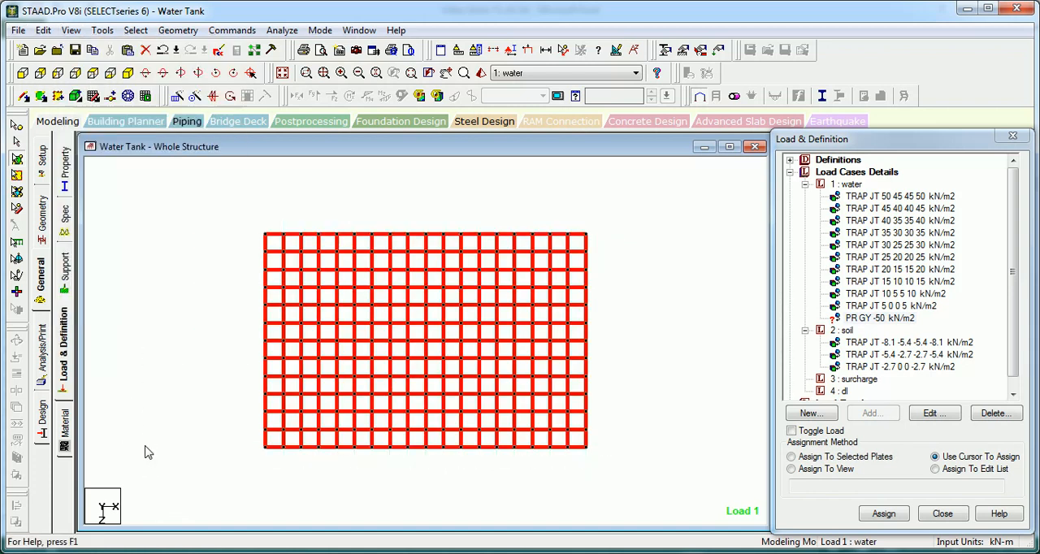
left_click(561, 192)
left_click_drag(561, 195, 290, 490)
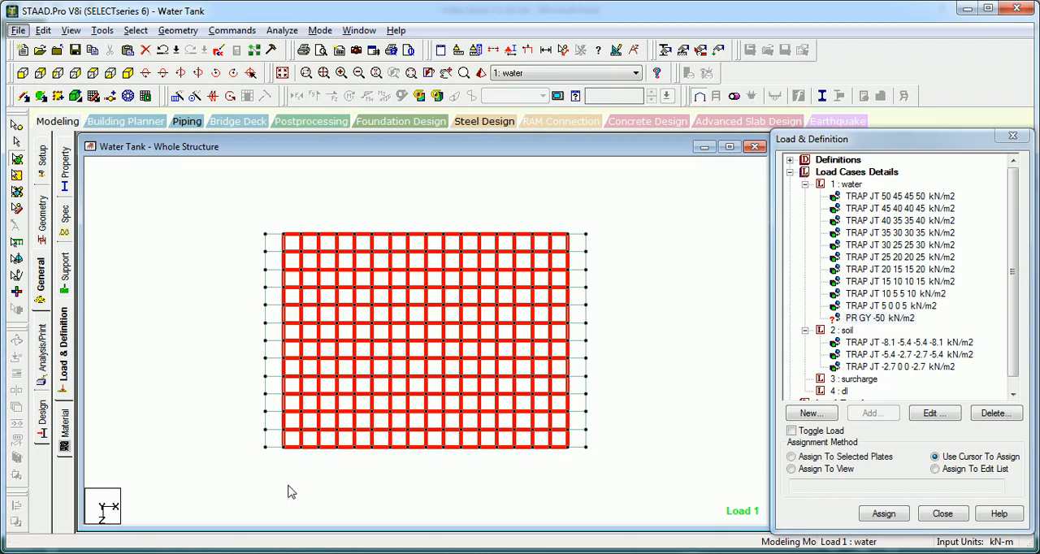
key("v")
key("v")
Step: Assign the PR GY -50 kN/m2 water load to the isolated base plates, restore the whole structure and save the model
left_click(868, 318)
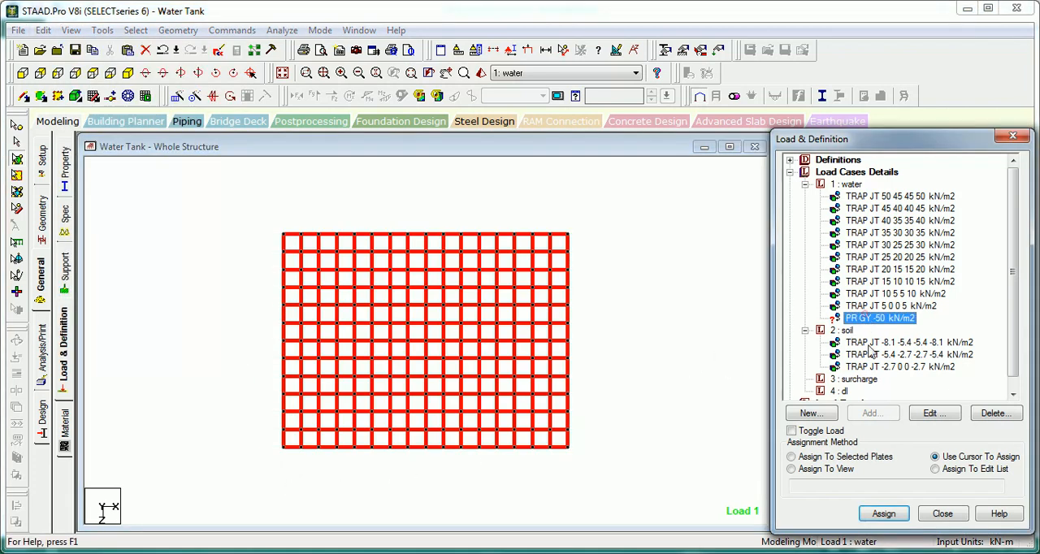
left_click(850, 457)
left_click(885, 514)
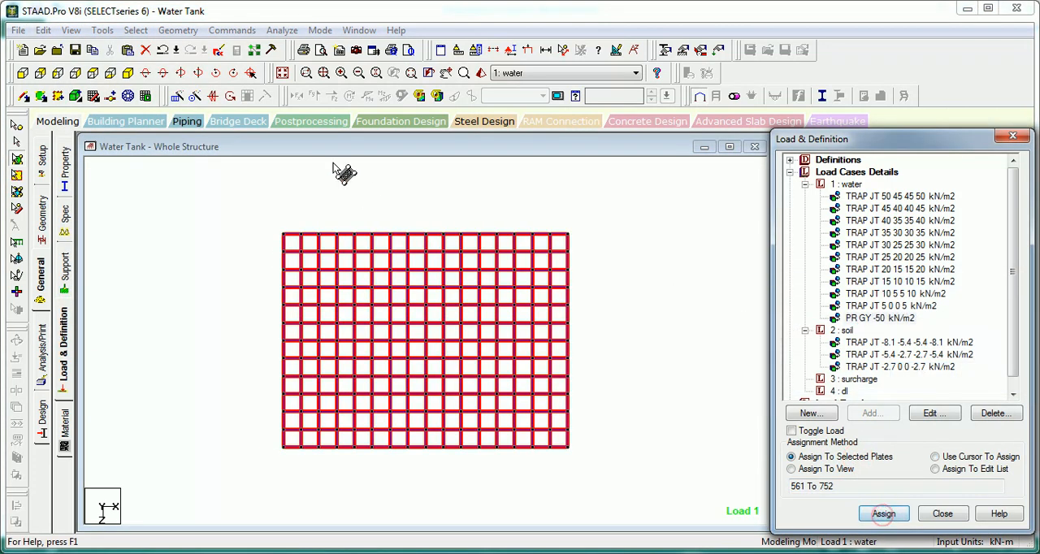
left_click(282, 73)
left_click(246, 251)
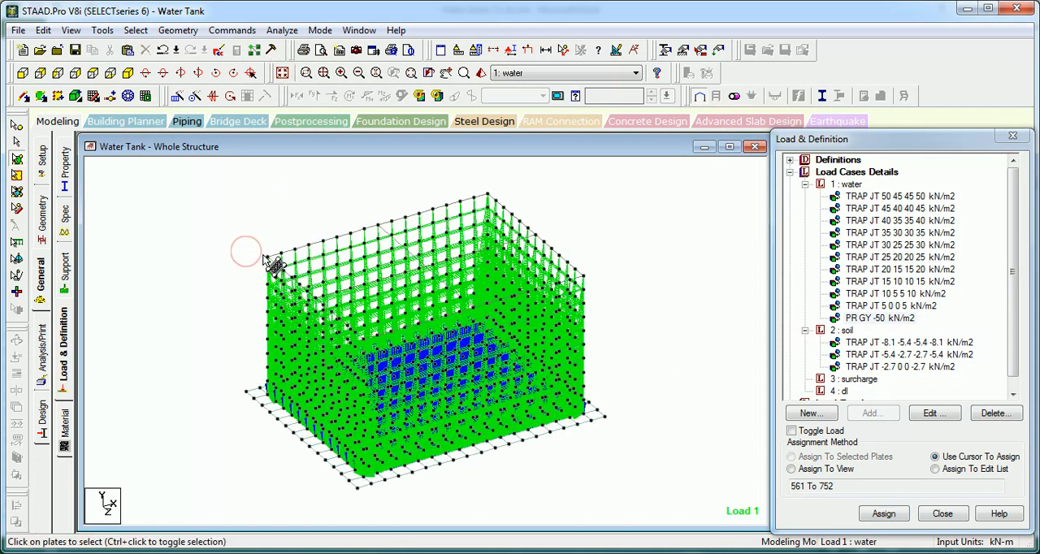
key("ctrl+s")
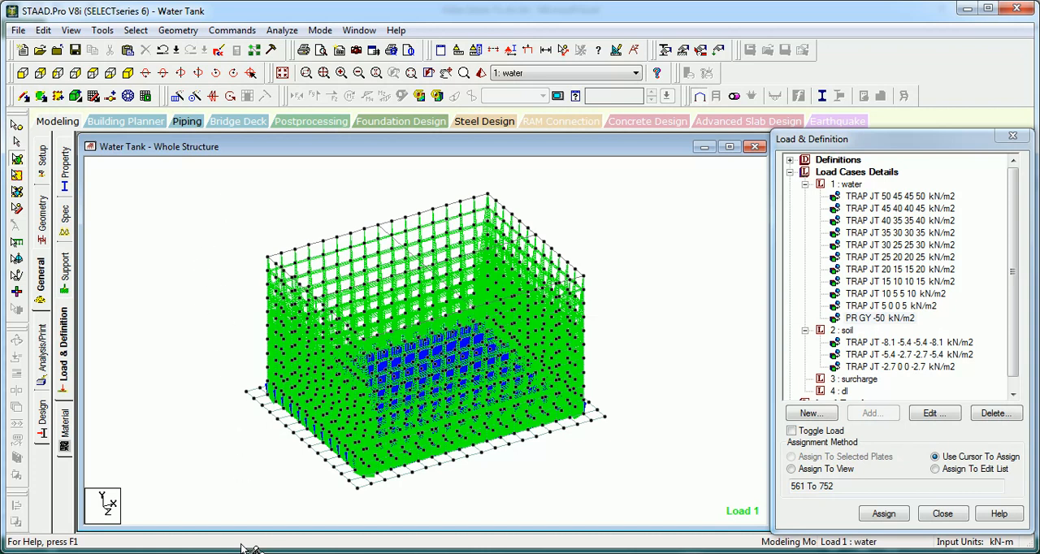
Step: Calculate 1.5*18 with the built-in calculator for the soil pressure on the base
left_click(102, 31)
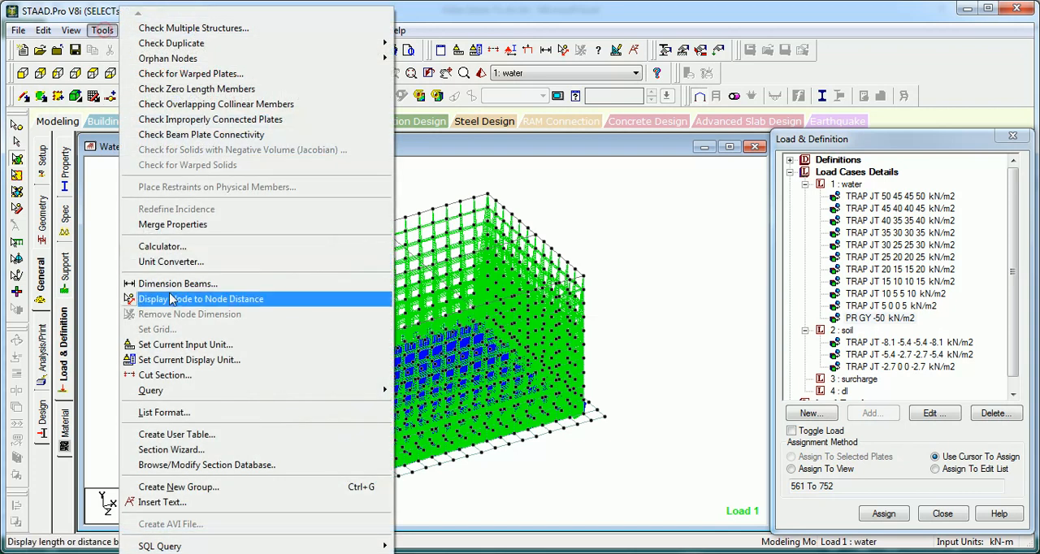
left_click(167, 246)
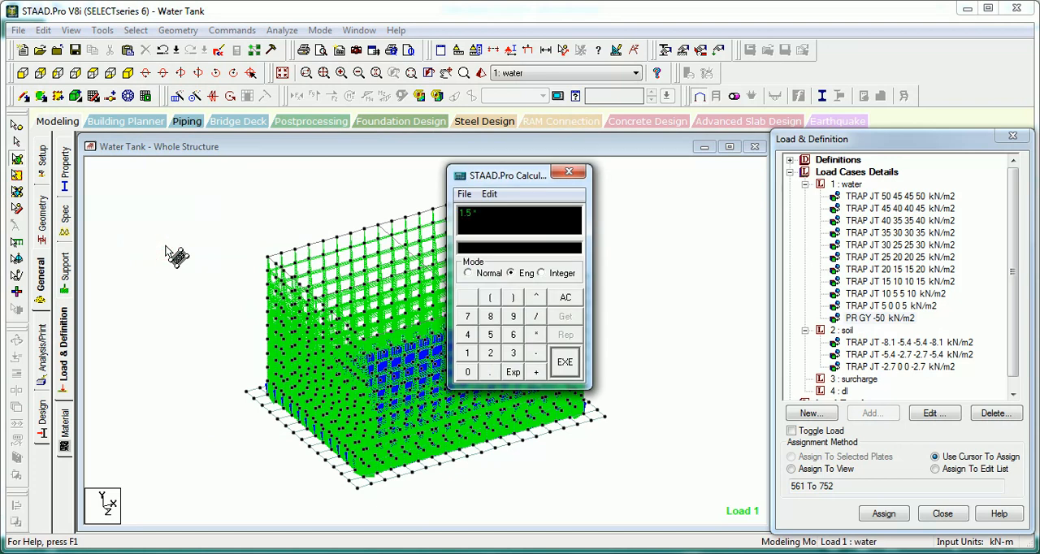
type("1.5*18")
key("Return")
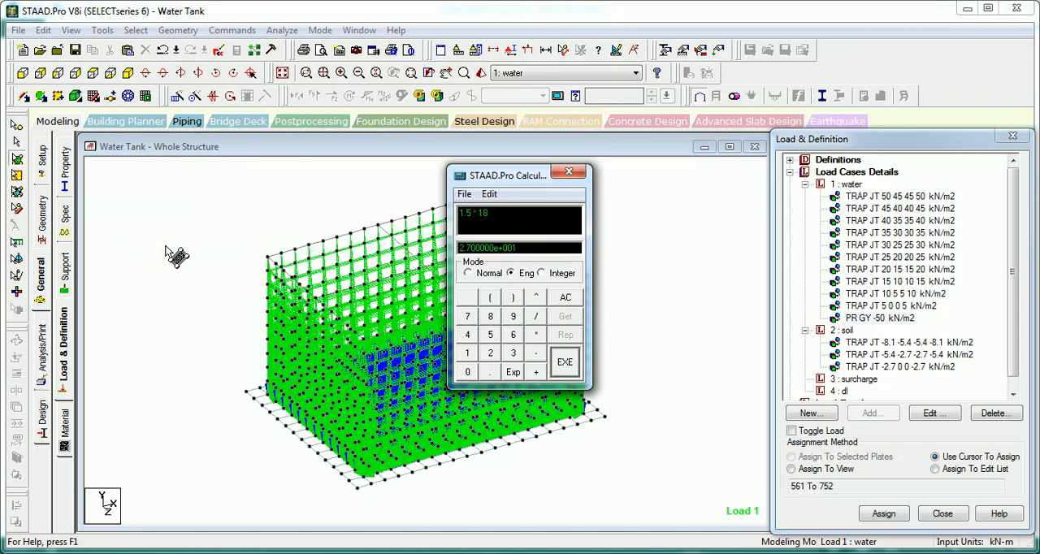
left_click(569, 175)
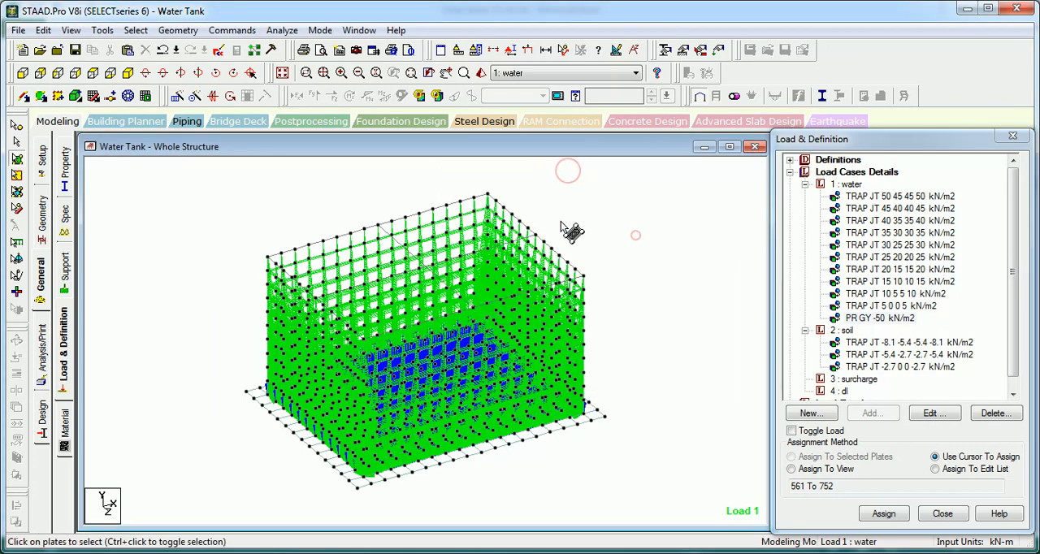
Step: Add a full-plate pressure of -27 kN/m2 in the GY direction to the soil load case
left_click(23, 75)
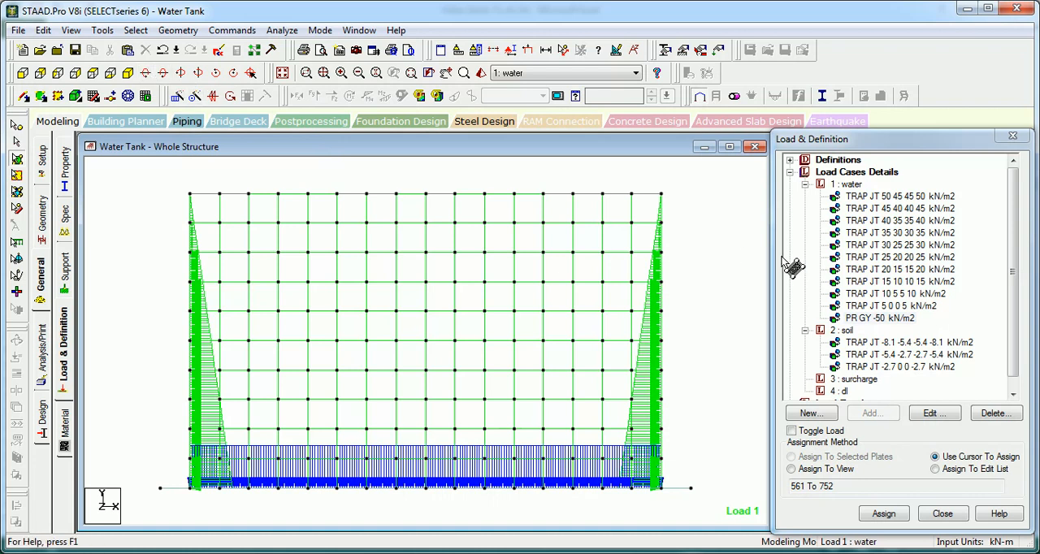
left_click(855, 380)
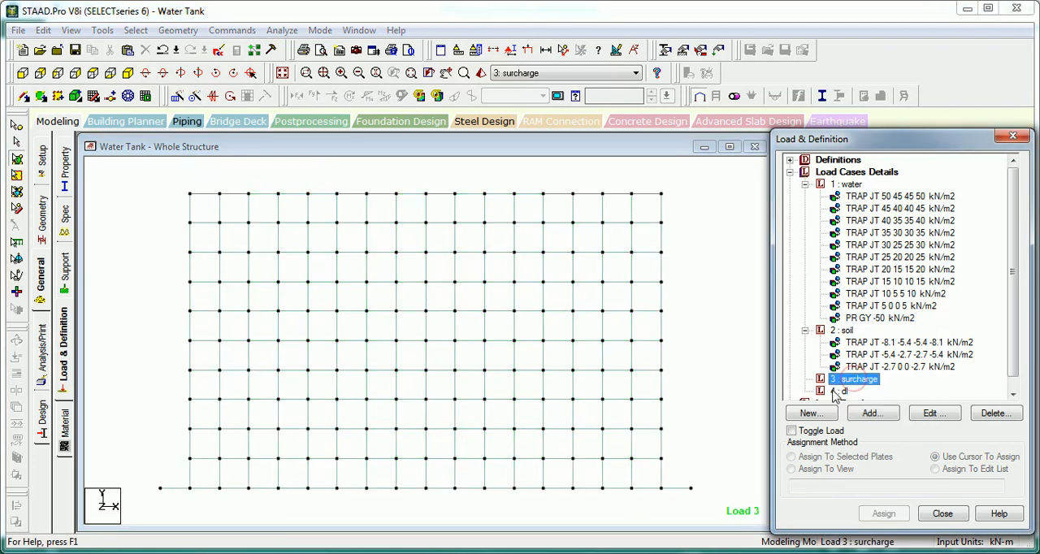
left_click(845, 331)
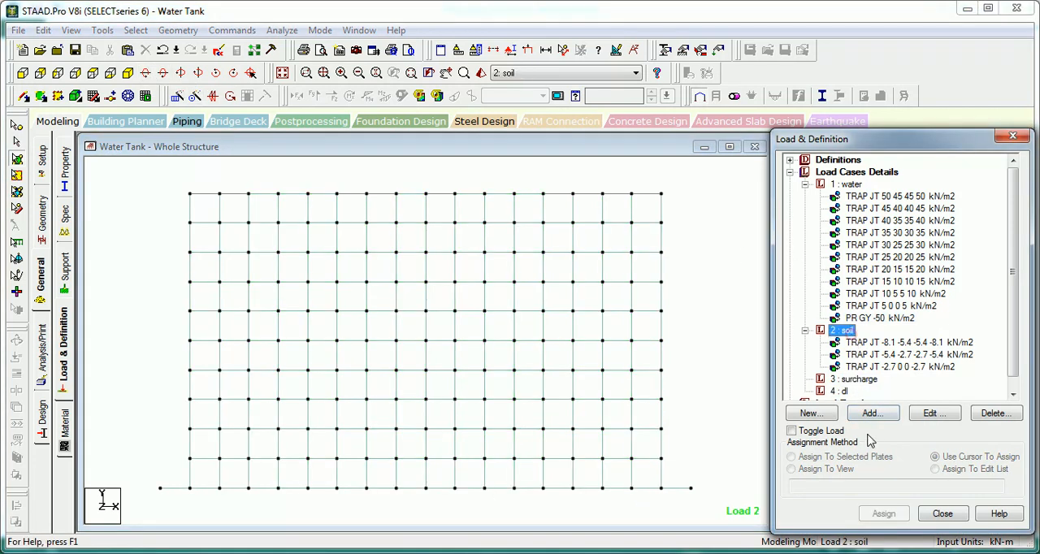
left_click(872, 414)
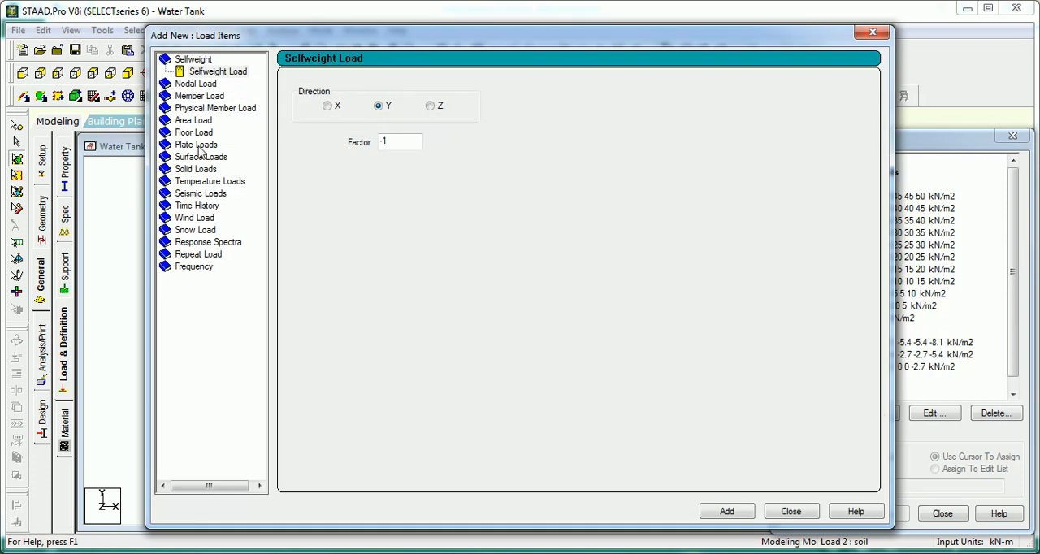
left_click(200, 148)
left_click_drag(473, 132, 410, 138)
type("-27")
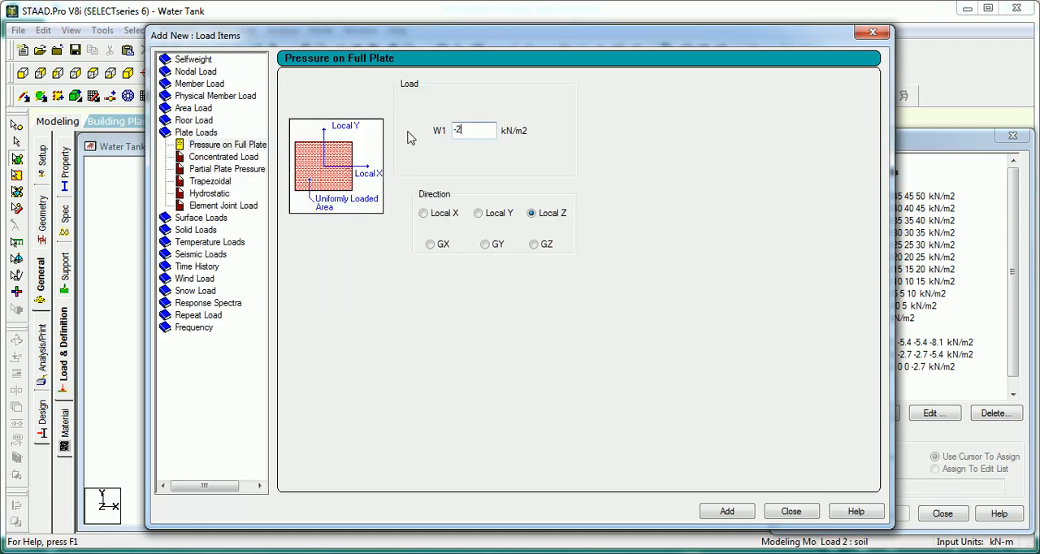
left_click(486, 244)
left_click(726, 511)
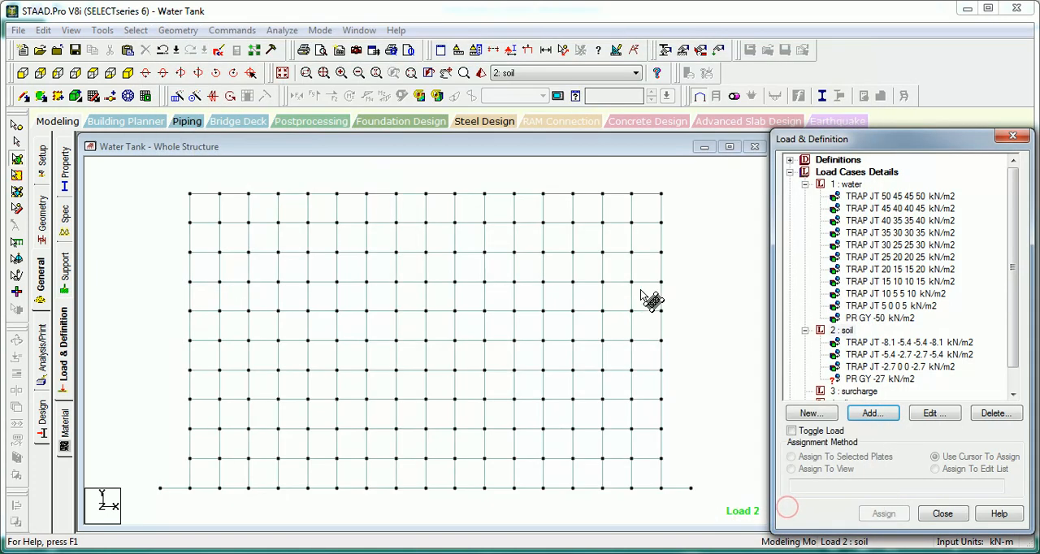
Step: Isolate the base slab plates in the view, hiding the tank walls
left_click_drag(713, 480, 161, 502)
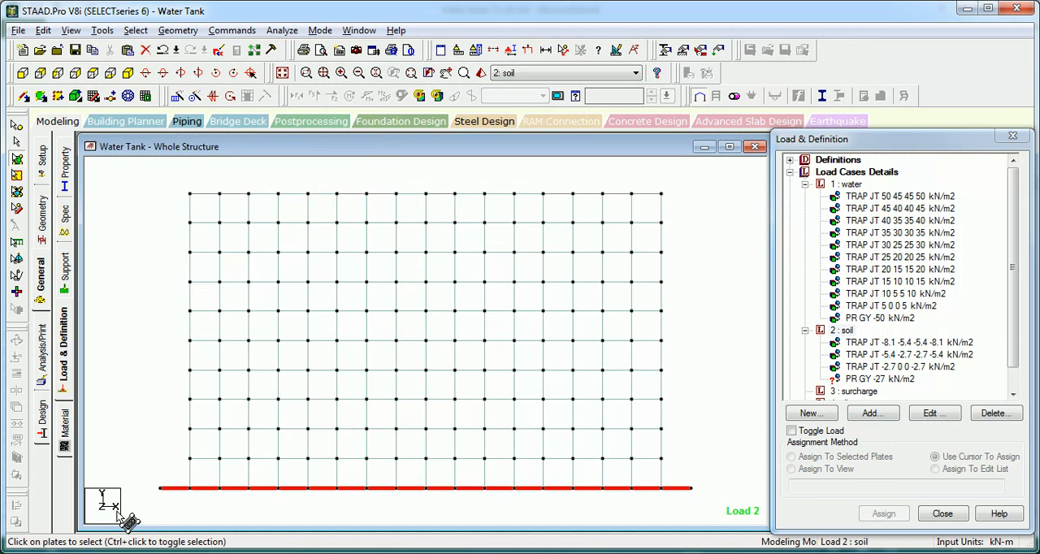
left_click(71, 31)
left_click(128, 76)
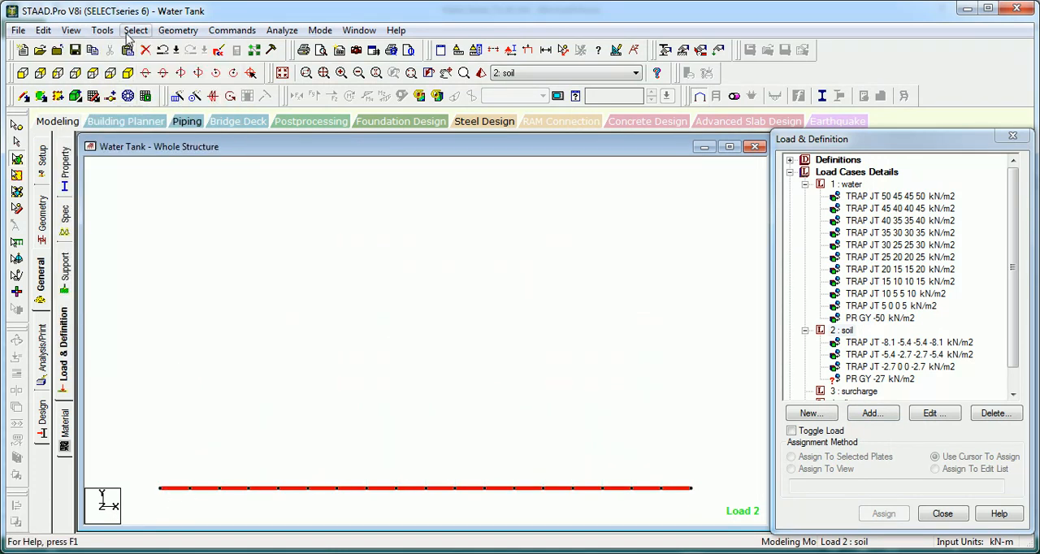
Step: Select the outermost strip of base slab plates along all four edges in plan view
left_click(92, 74)
left_click(158, 226)
left_click_drag(651, 180, 255, 492)
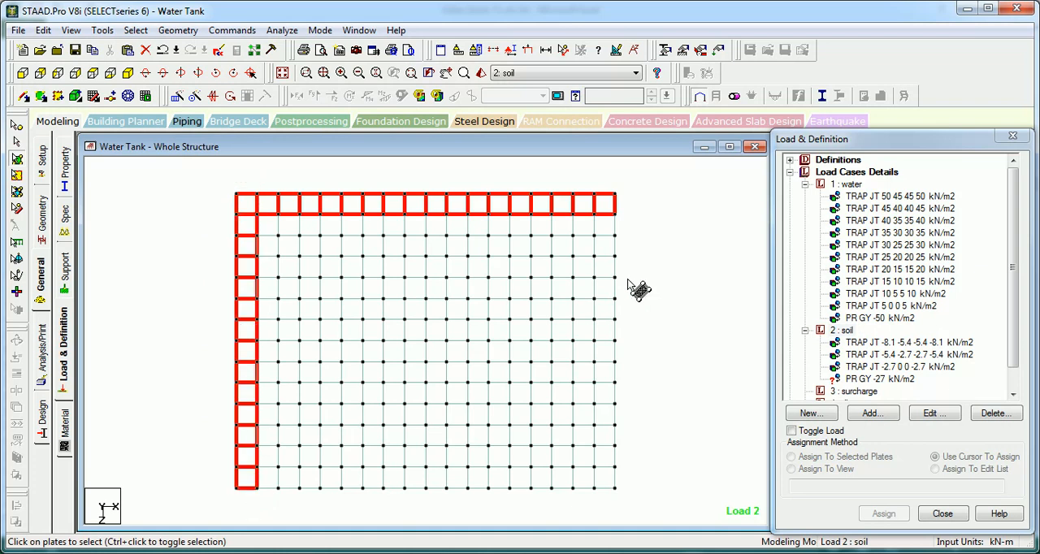
left_click_drag(641, 195, 624, 519, "ctrl")
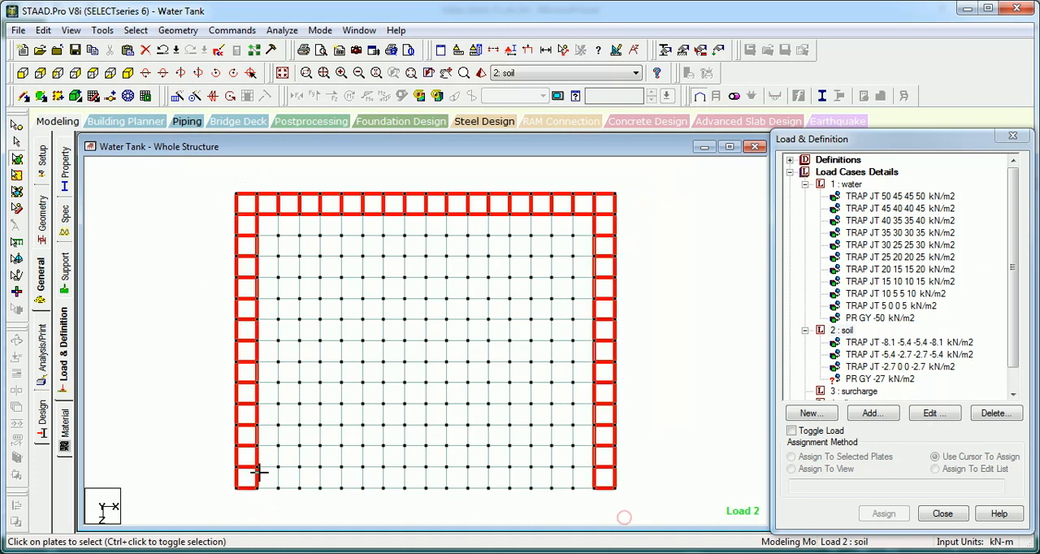
left_click_drag(259, 471, 221, 466, "ctrl")
Step: Assign the PR GY -27 kN/m2 soil load to the selected edge plates and restore the whole structure
left_click(899, 379)
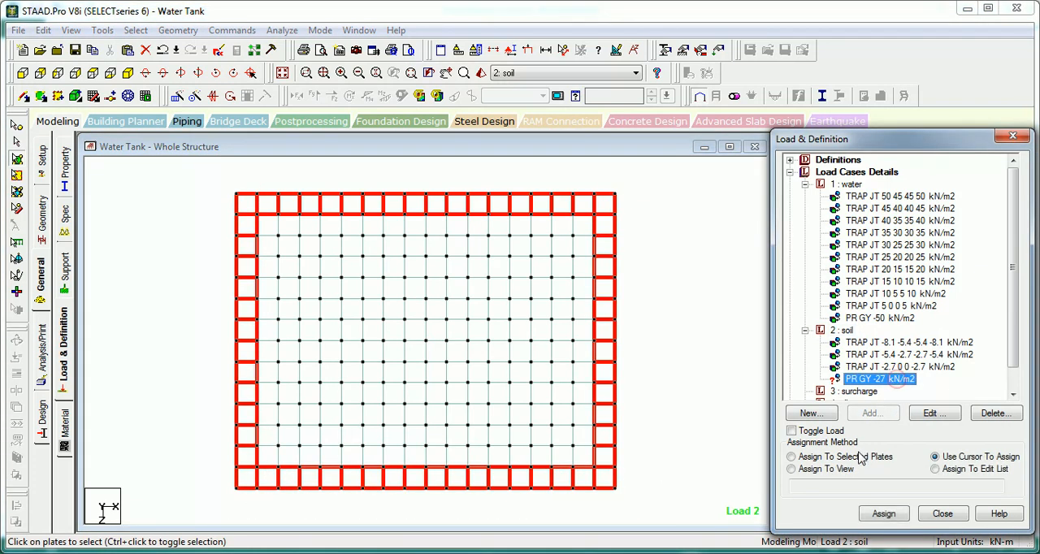
left_click(885, 514)
left_click(891, 367)
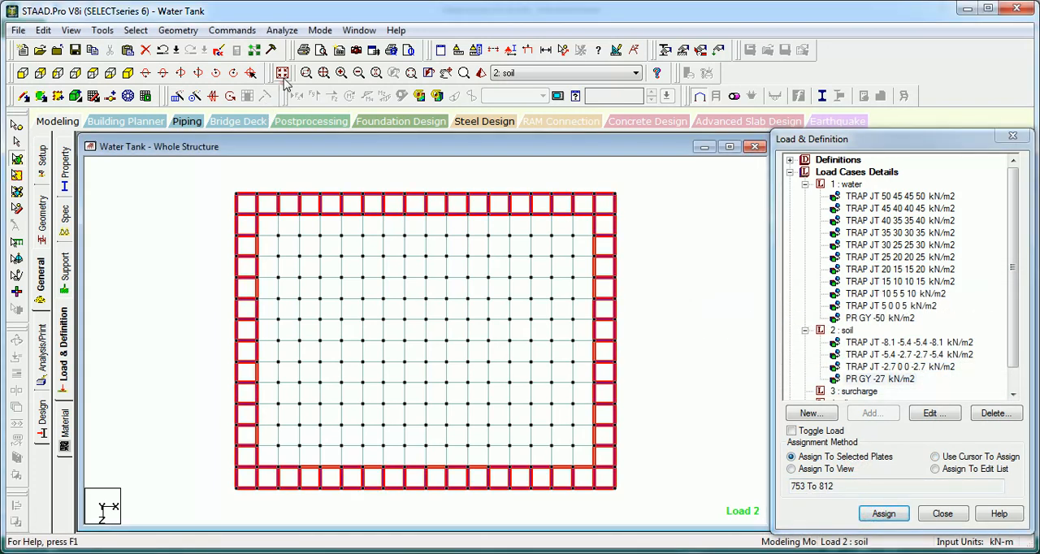
left_click(282, 72)
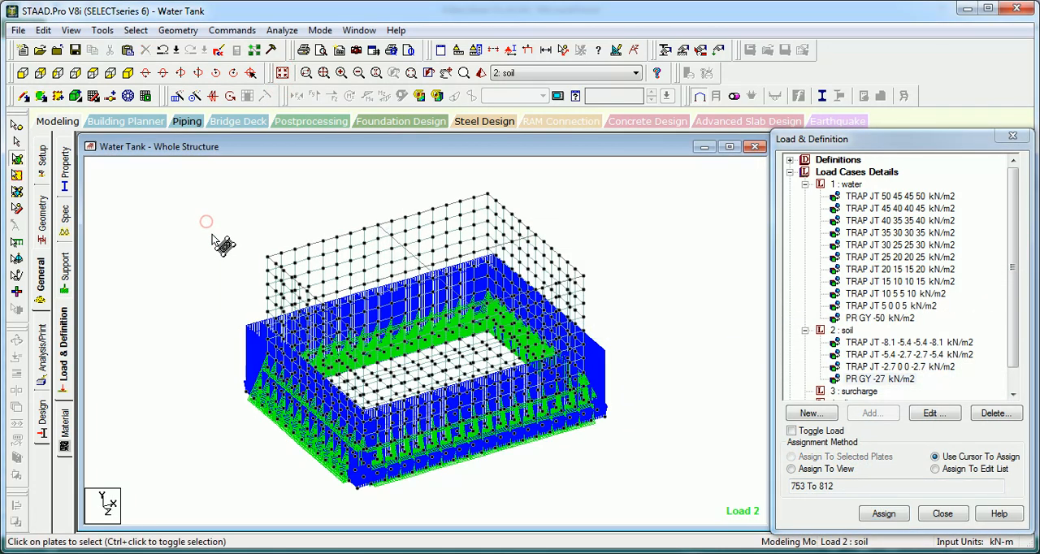
Step: Make surcharge the current load case and calculate 0.3*5 in normal mode with the built-in calculator
left_click(853, 392)
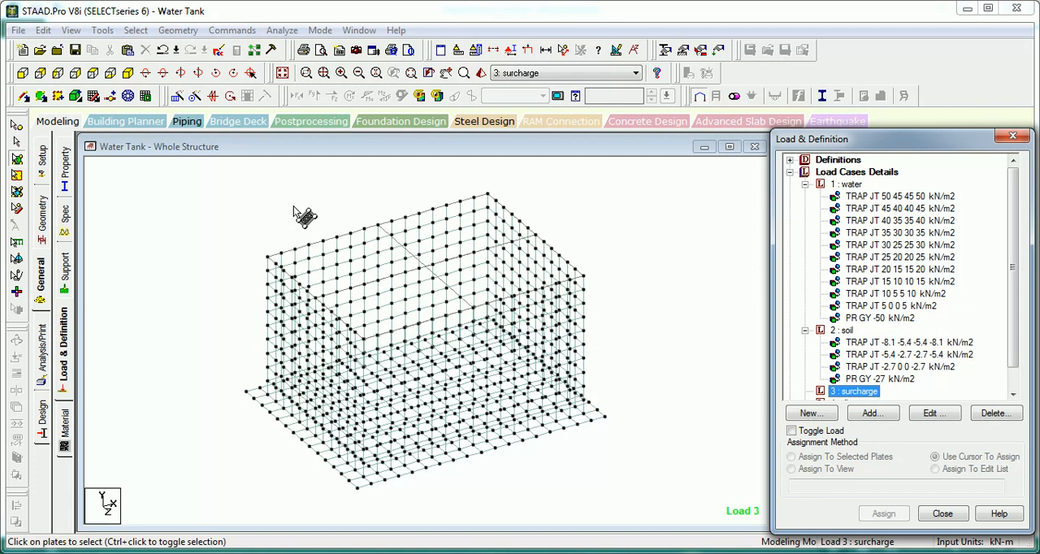
left_click(99, 31)
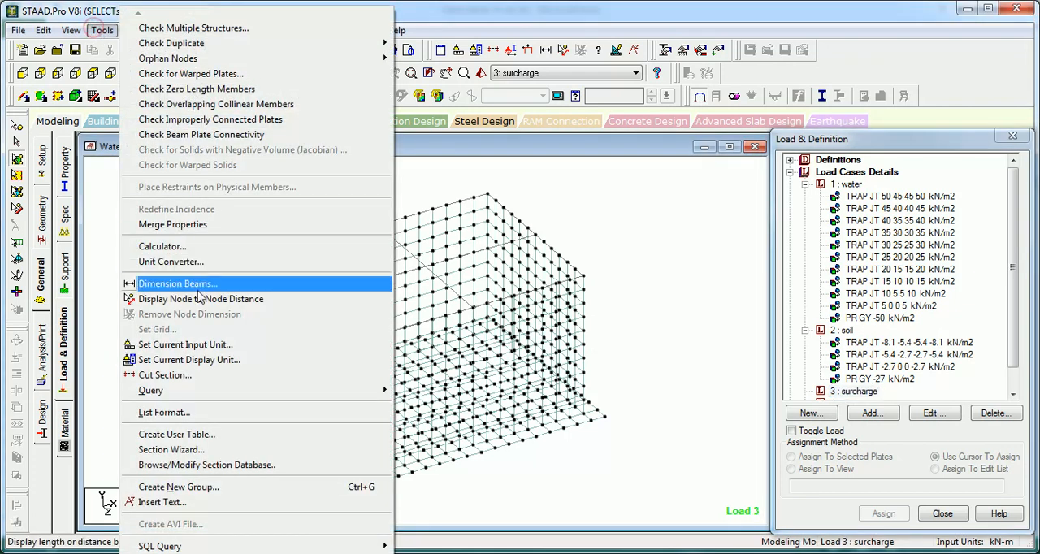
left_click(199, 229)
left_click(650, 323)
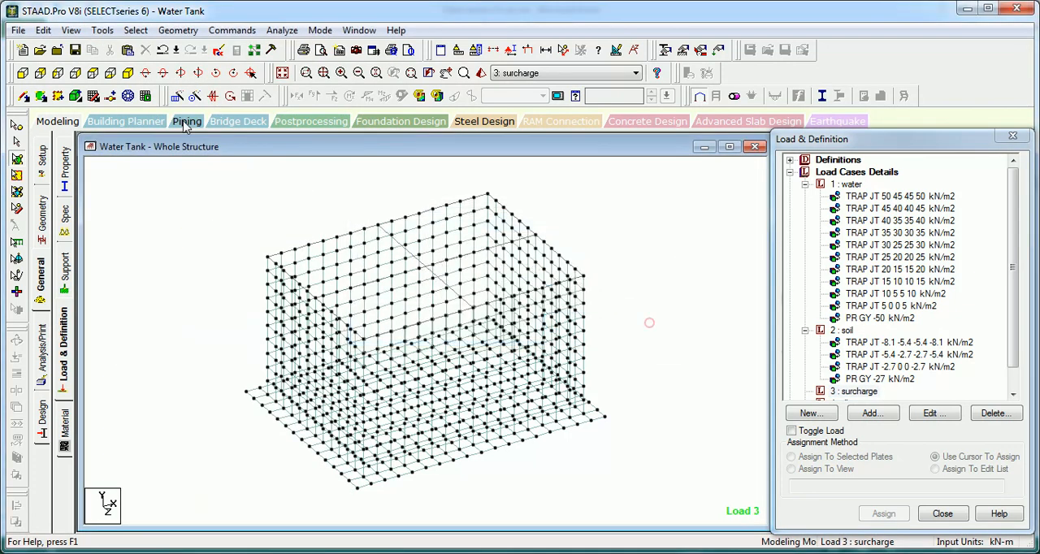
left_click(102, 30)
left_click(152, 246)
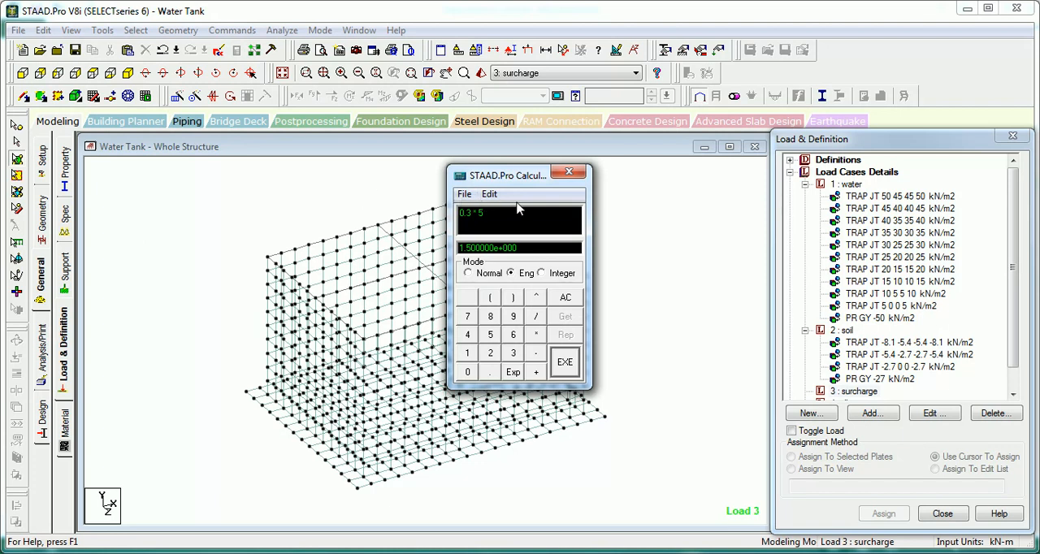
left_click(484, 276)
left_click_drag(510, 214, 432, 218)
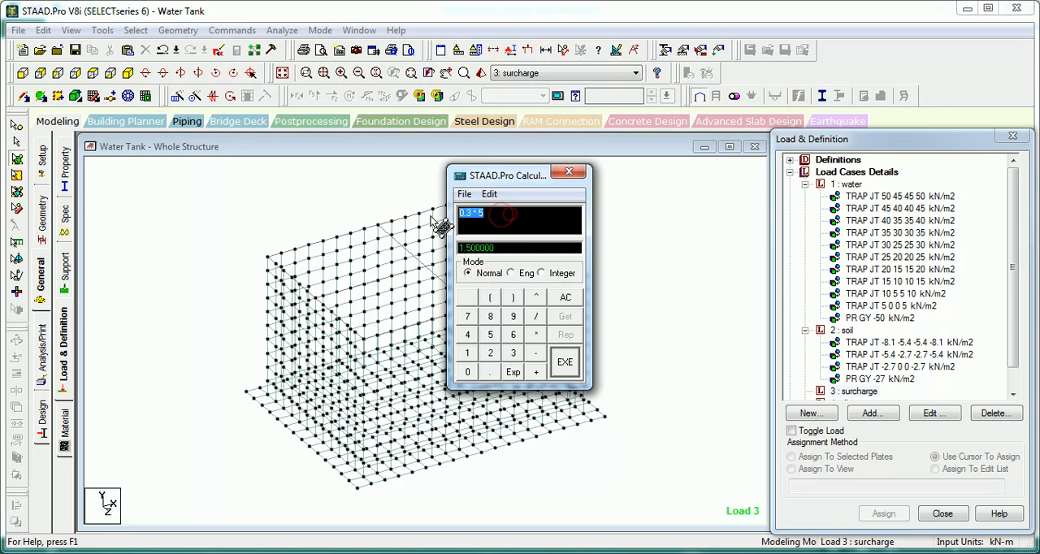
type("0")
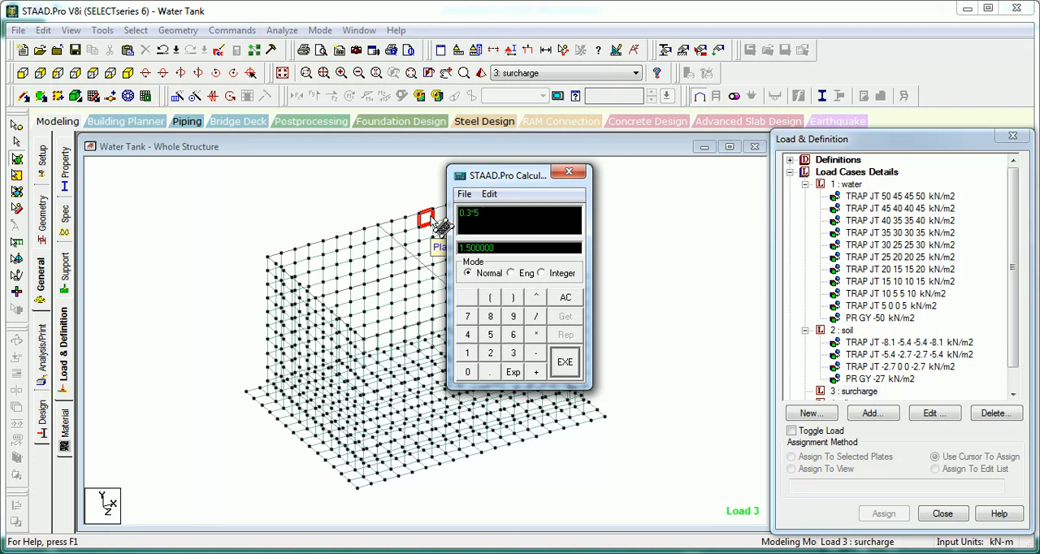
left_click(565, 363)
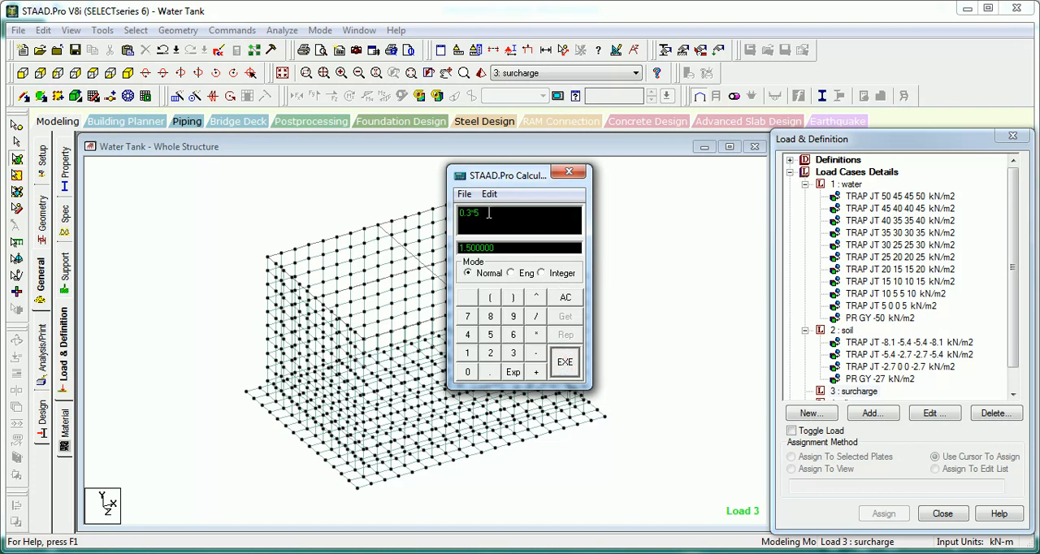
left_click(568, 174)
Step: Isolate the three lowest rows of wall plates in the front view, leaving out the base slab
left_click(245, 199)
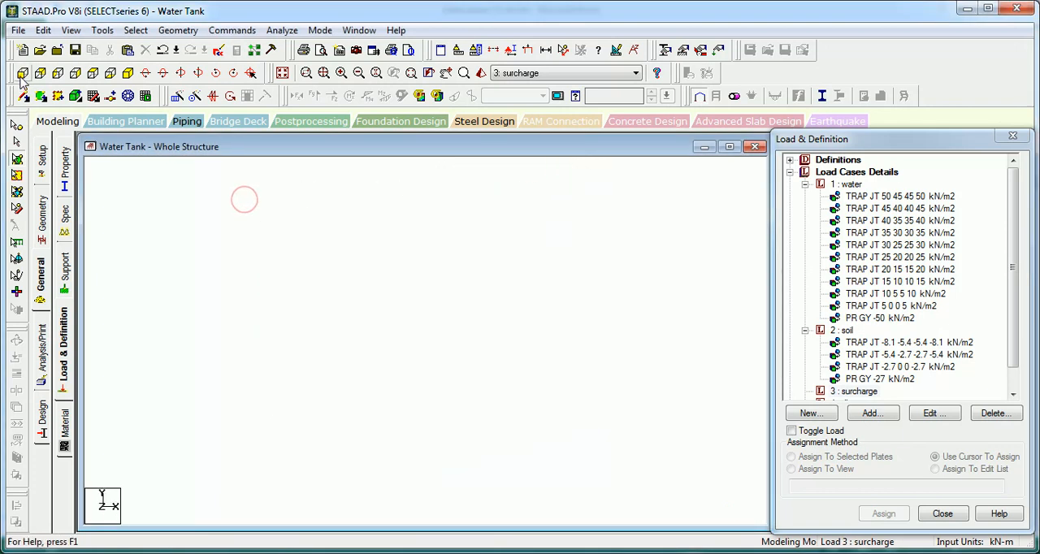
left_click(22, 73)
left_click(691, 372)
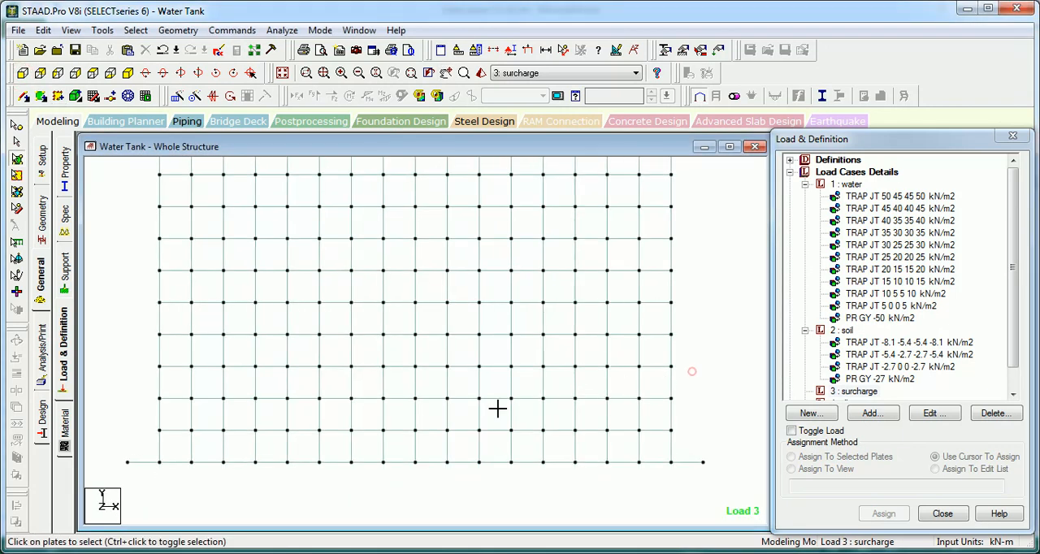
left_click_drag(497, 409, 158, 460)
key("alt+v")
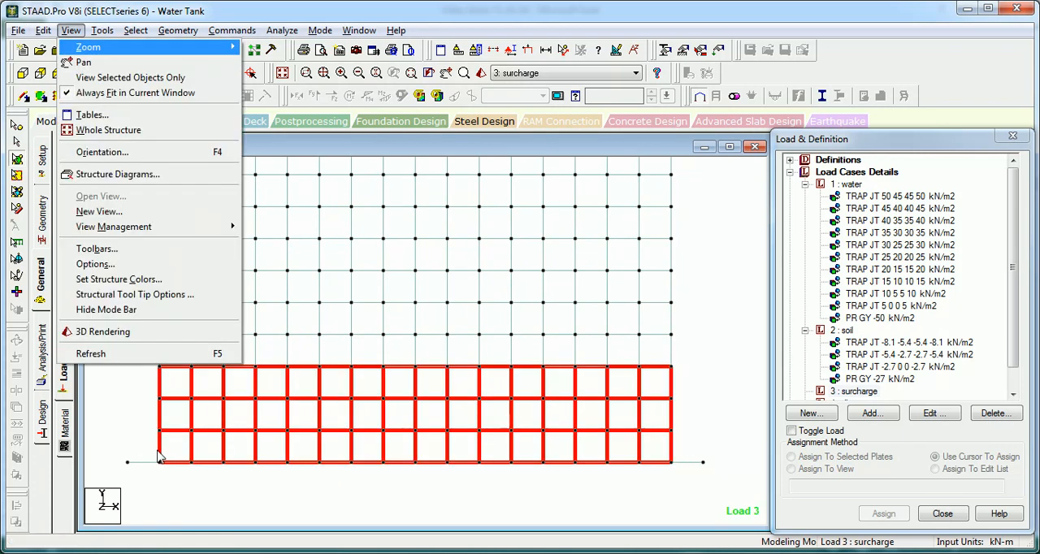
key("v")
left_click(180, 284)
middle_click_drag(401, 281, 390, 221)
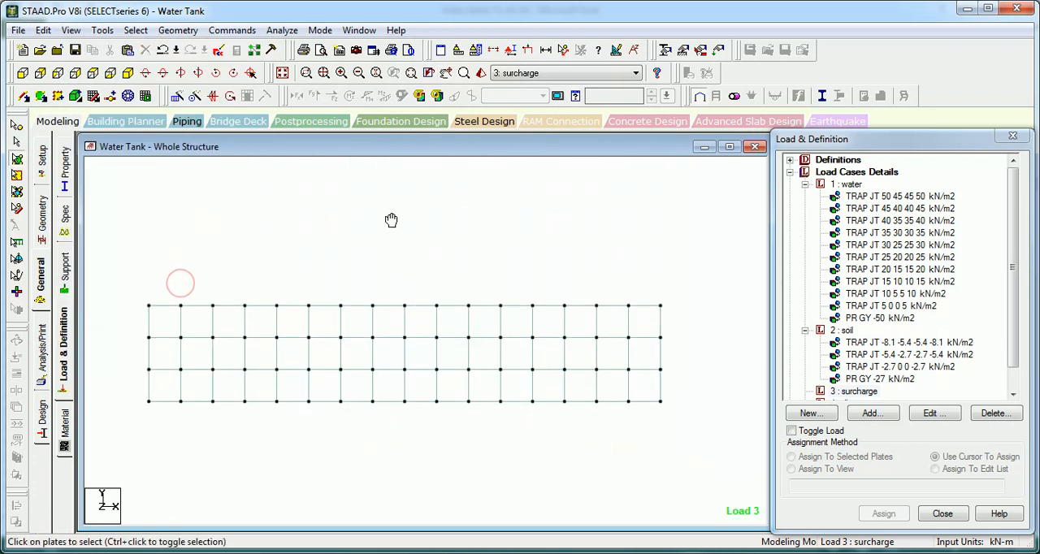
Step: Start a new full-plate pressure load for the surcharge load case and open its W1 value for editing
left_click(850, 392)
left_click(866, 413)
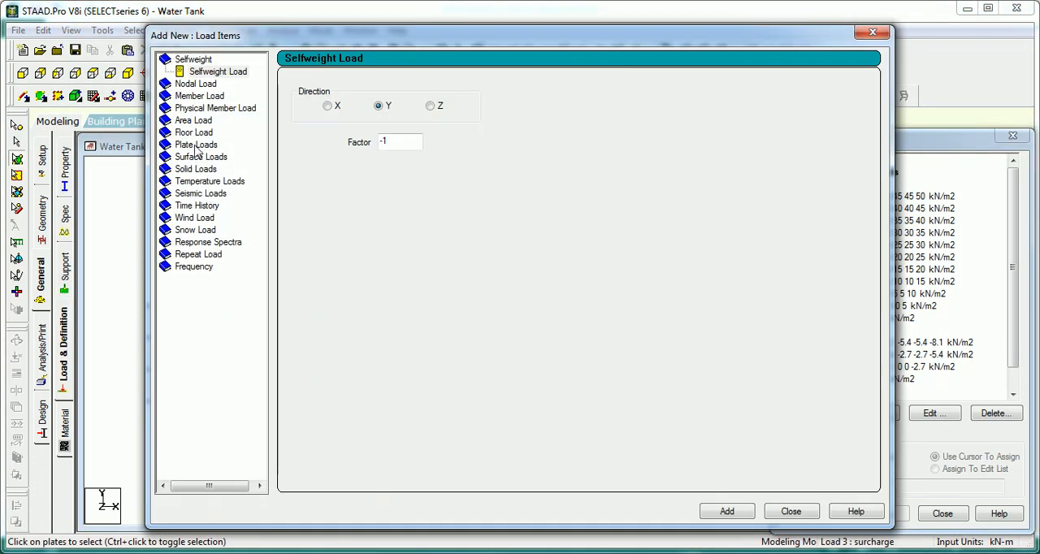
left_click(196, 144)
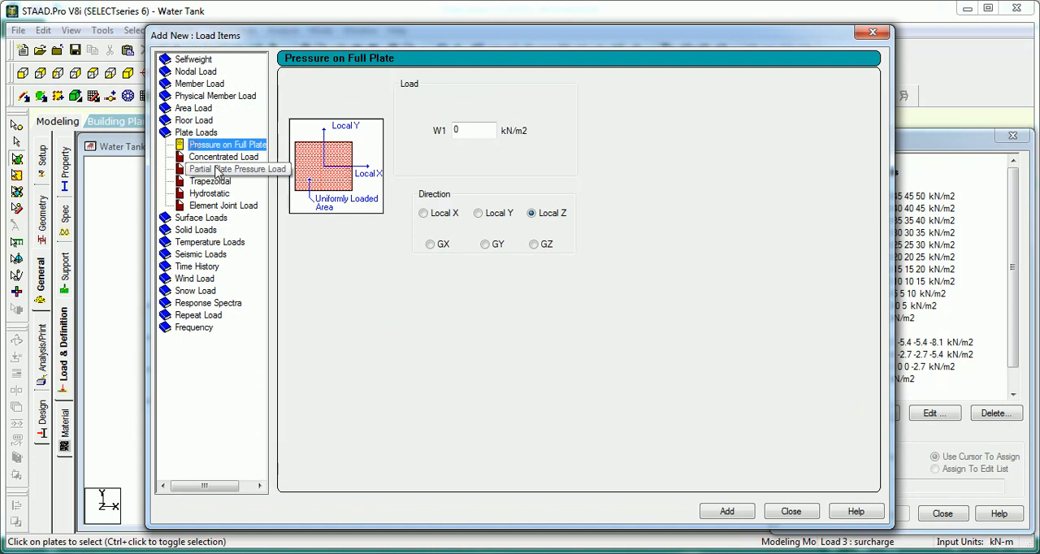
double_click(460, 130)
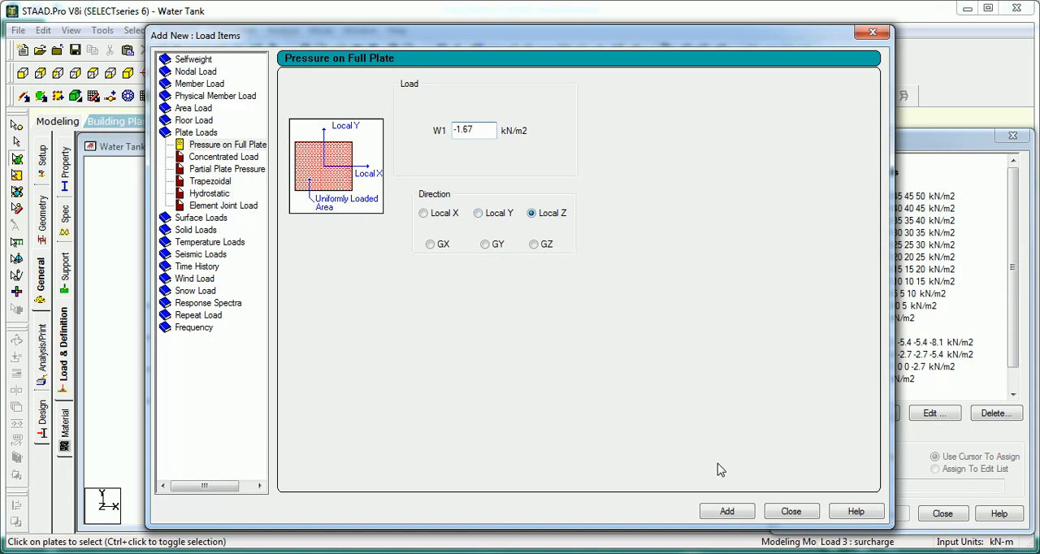
Step: Add a full-plate pressure load of -1.67 kN/m2 in local Z to the surcharge load case and make it the load for assignment
left_click(728, 512)
left_click(786, 508)
left_click(875, 379)
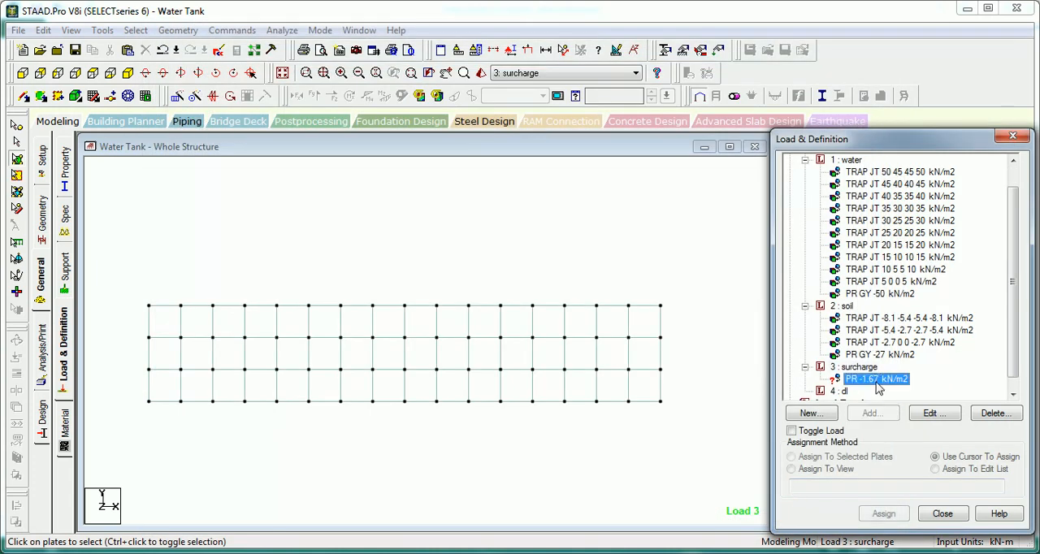
Step: Assign the PR -1.67 kN/m2 surcharge load to all the isolated wall plates and restore the whole structure in isometric view
left_click_drag(727, 286, 117, 499)
left_click(813, 457)
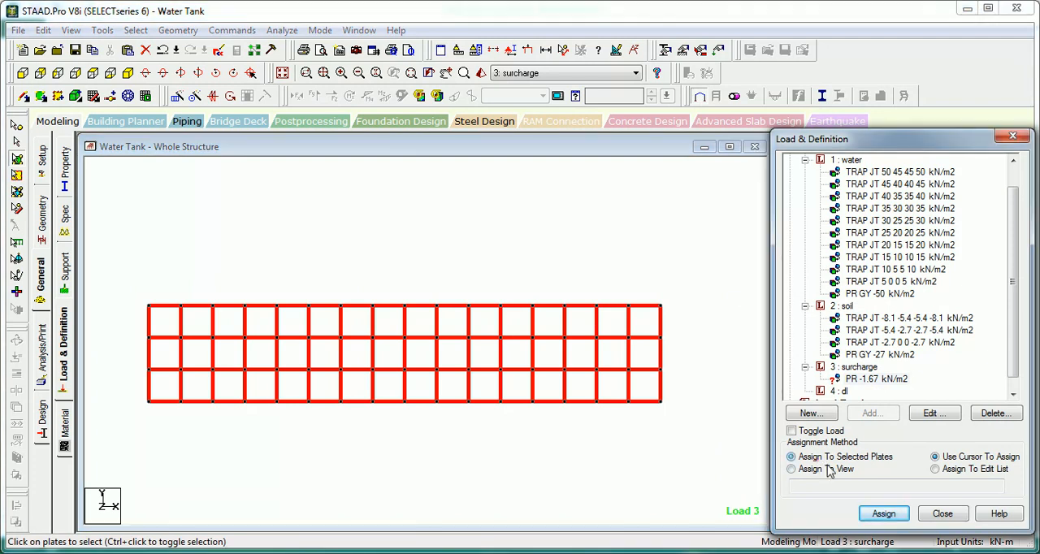
left_click(882, 513)
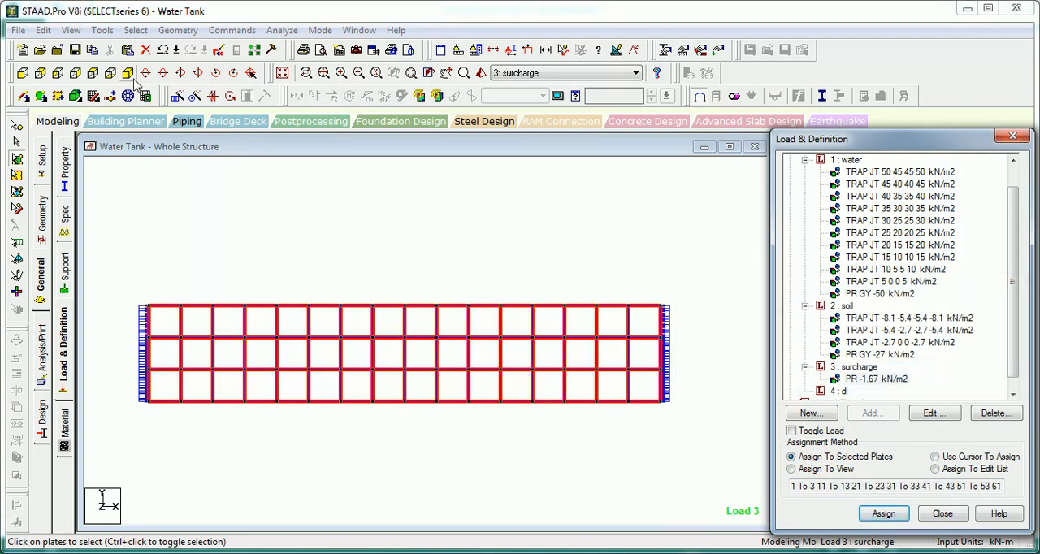
left_click(127, 72)
left_click(167, 213)
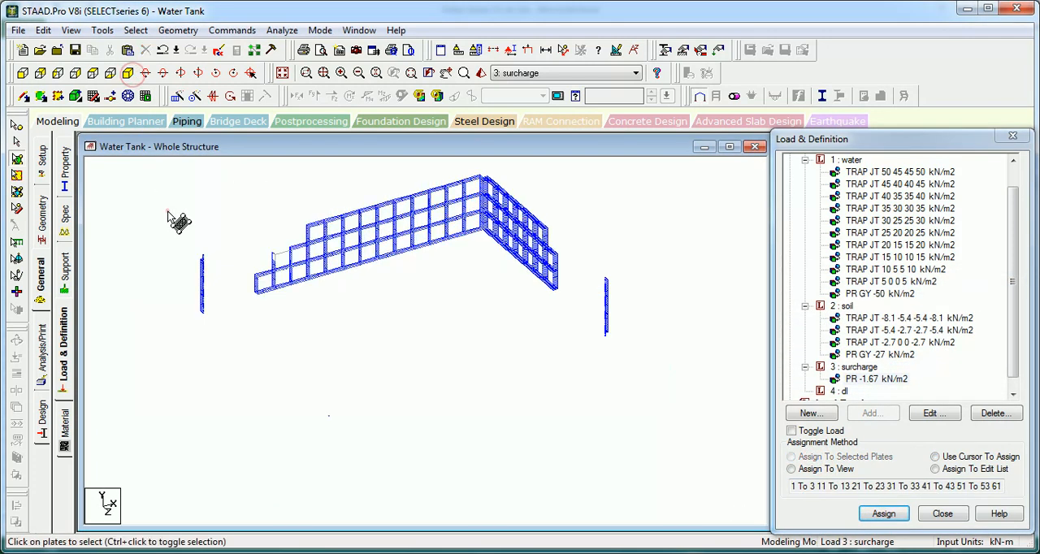
left_click(282, 76)
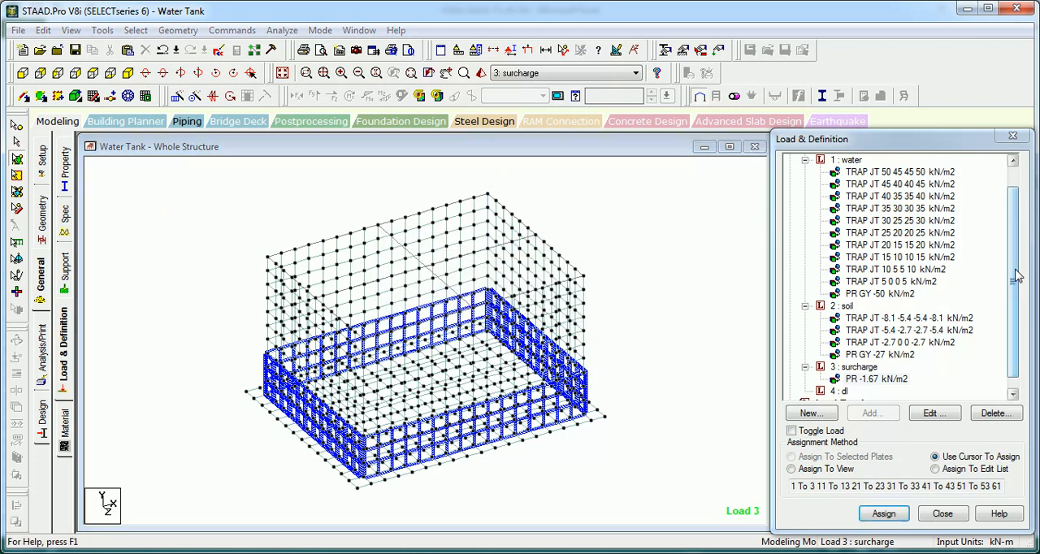
Step: Add a selfweight load in Y with factor -1 to the dl load case and assign it to the entire view
left_click_drag(1014, 257, 1014, 268)
left_click(842, 380)
left_click(869, 413)
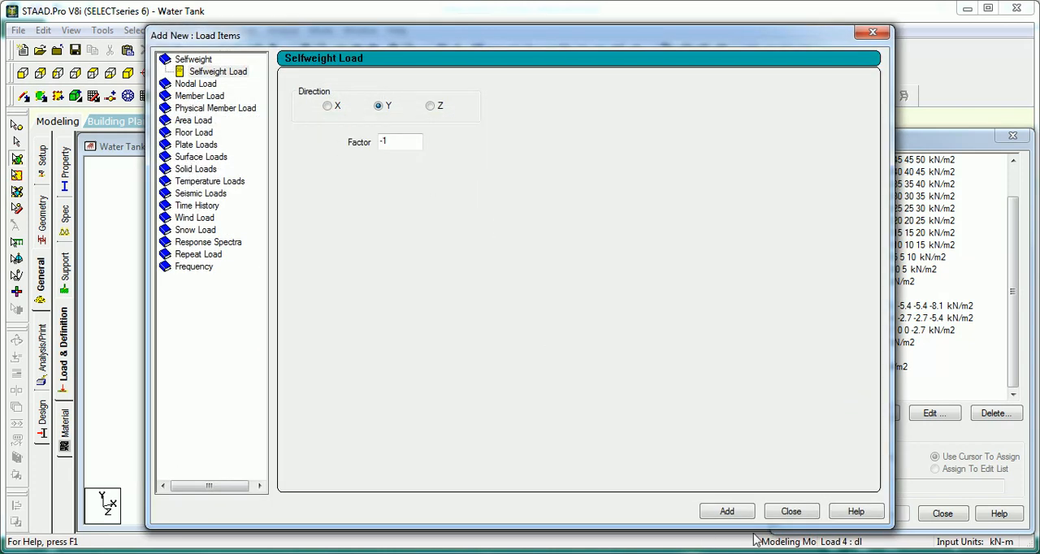
left_click(727, 511)
left_click(791, 511)
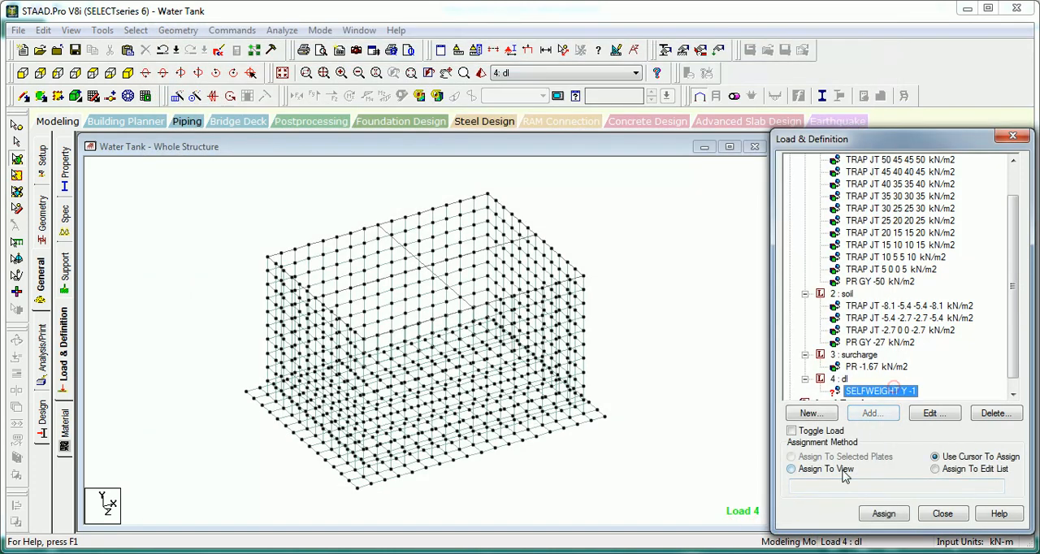
left_click(845, 471)
left_click(883, 513)
left_click(853, 371)
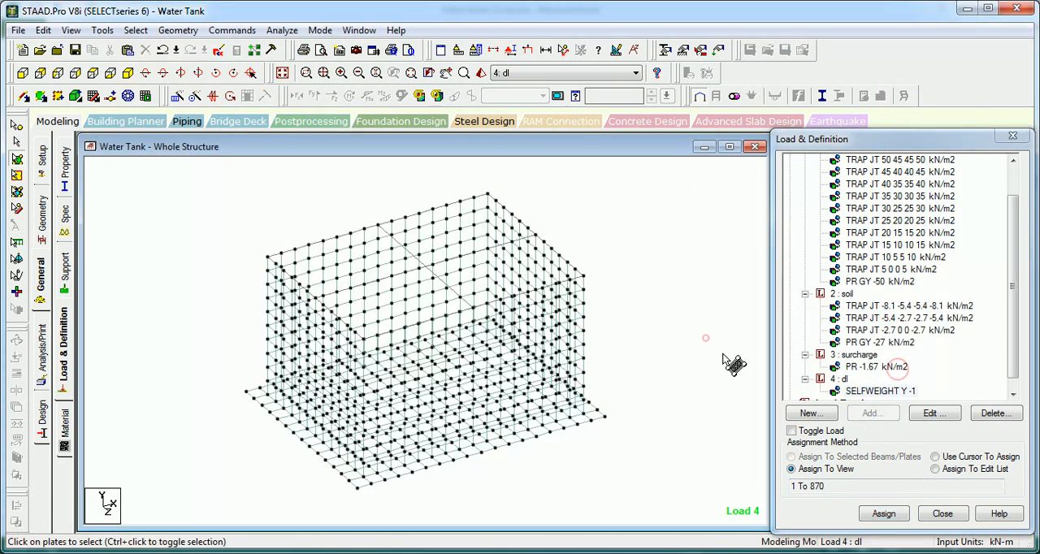
left_click(840, 379)
left_click(870, 413)
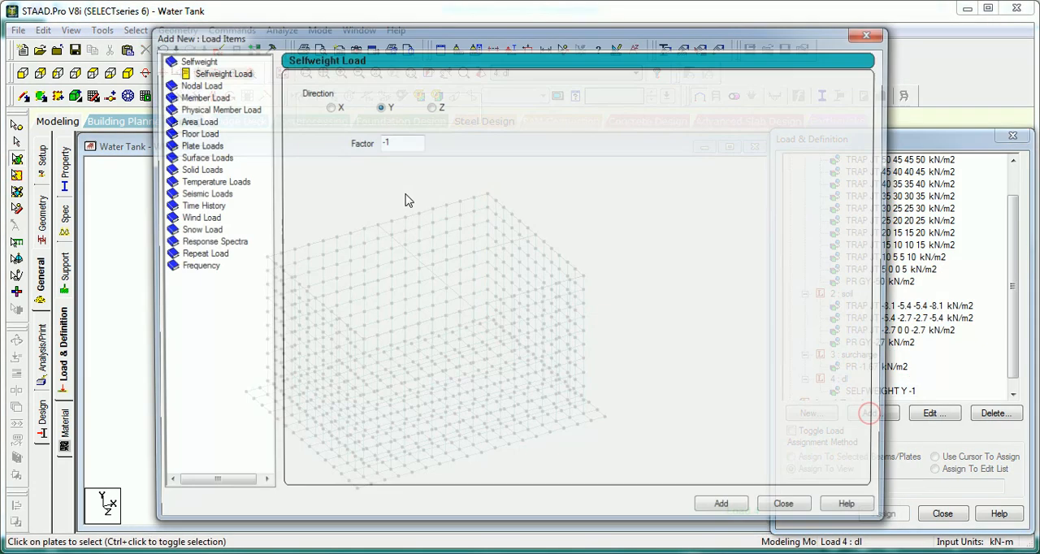
left_click(194, 133)
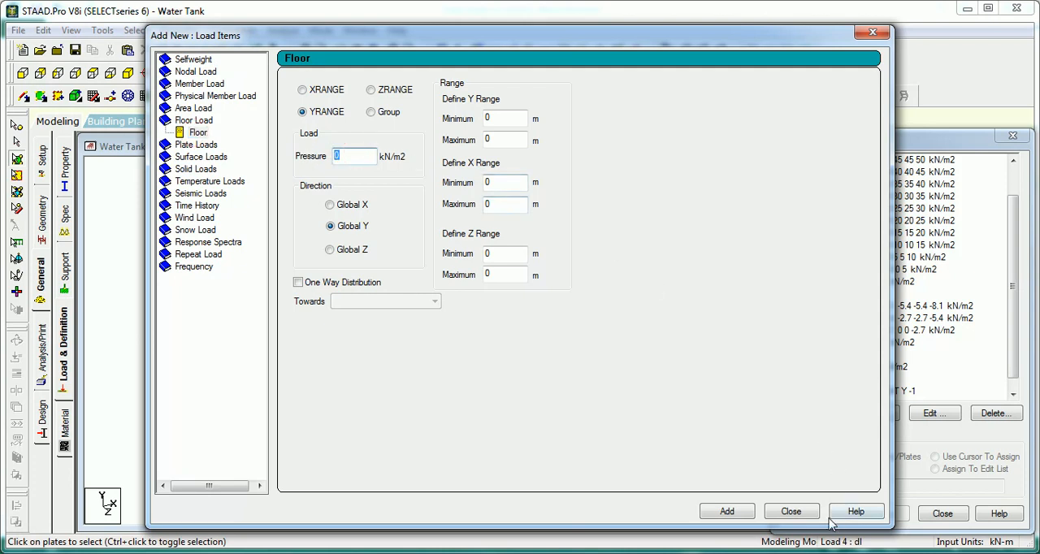
left_click(791, 511)
left_click(195, 219)
Step: Select the members along the tank's top edge in the front view
left_click(24, 73)
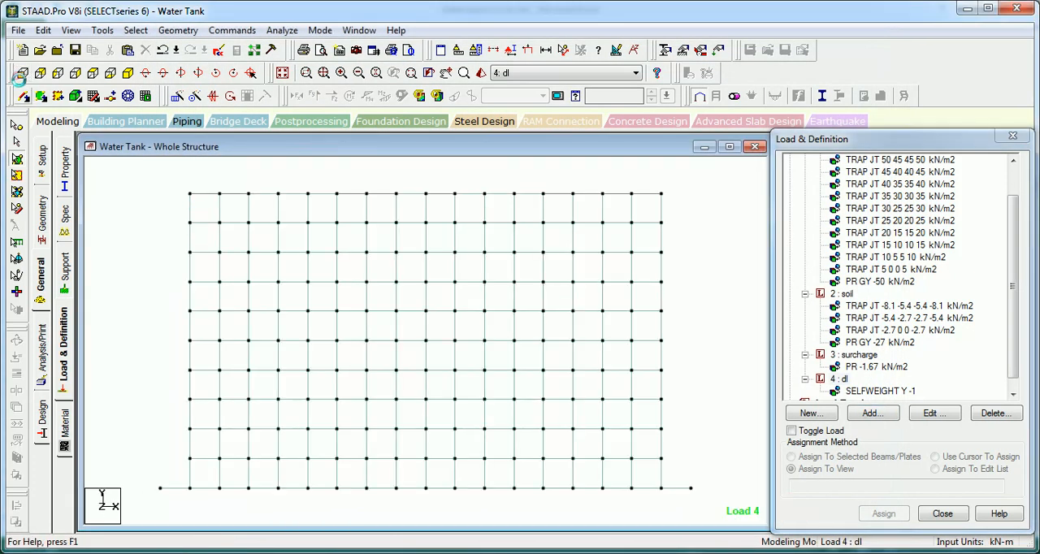
left_click_drag(186, 202, 139, 202)
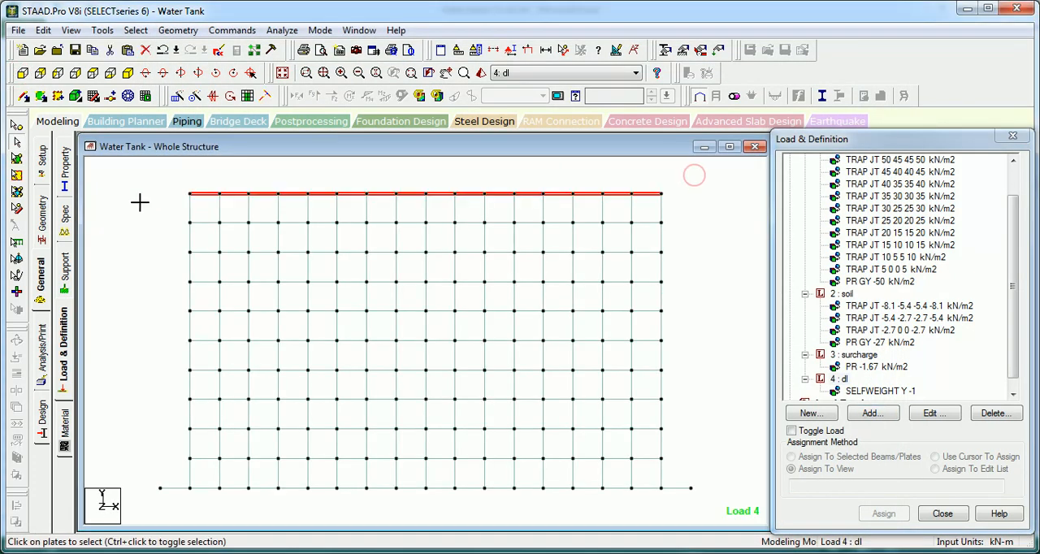
key("ctrl+g")
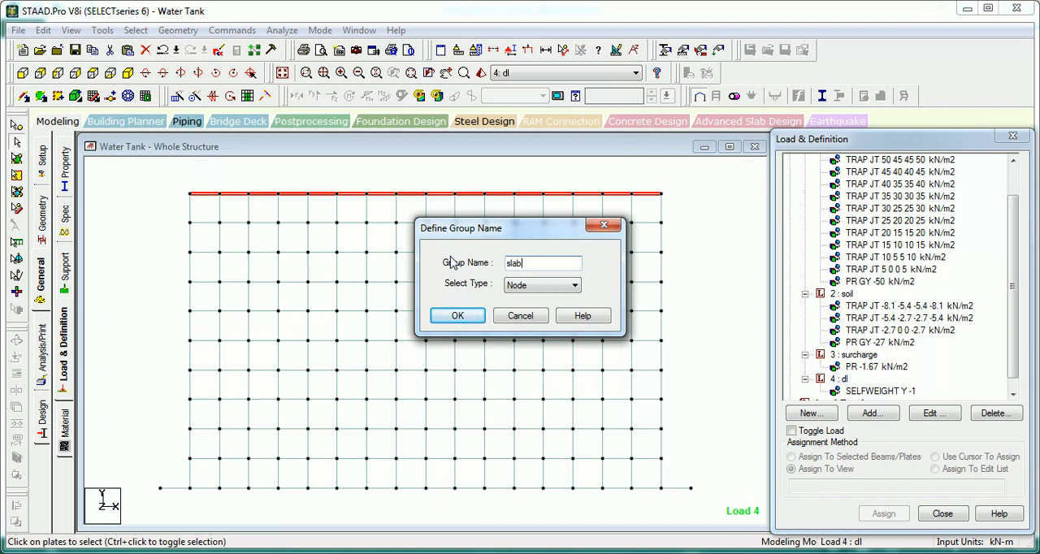
left_click(535, 294)
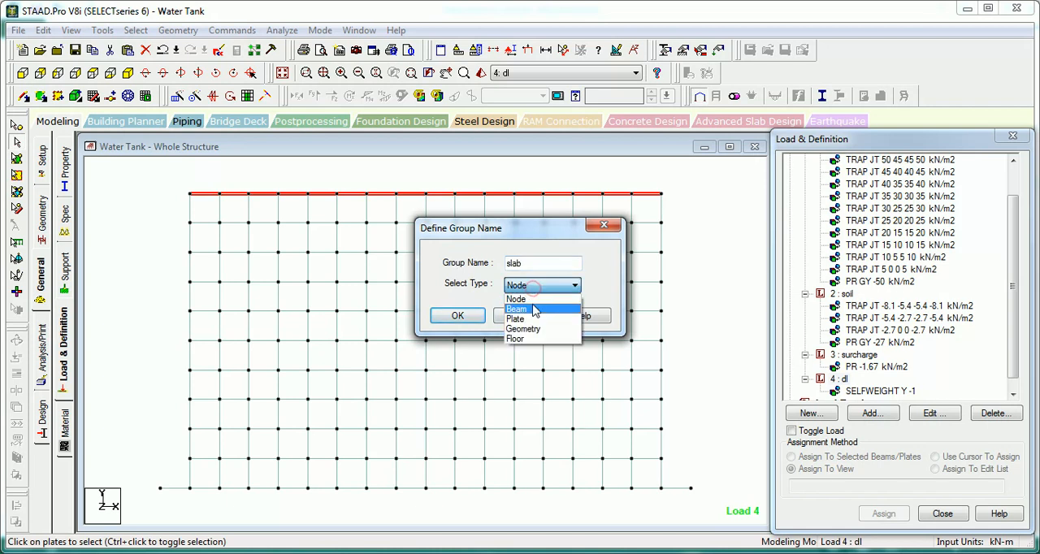
left_click(536, 306)
left_click(458, 315)
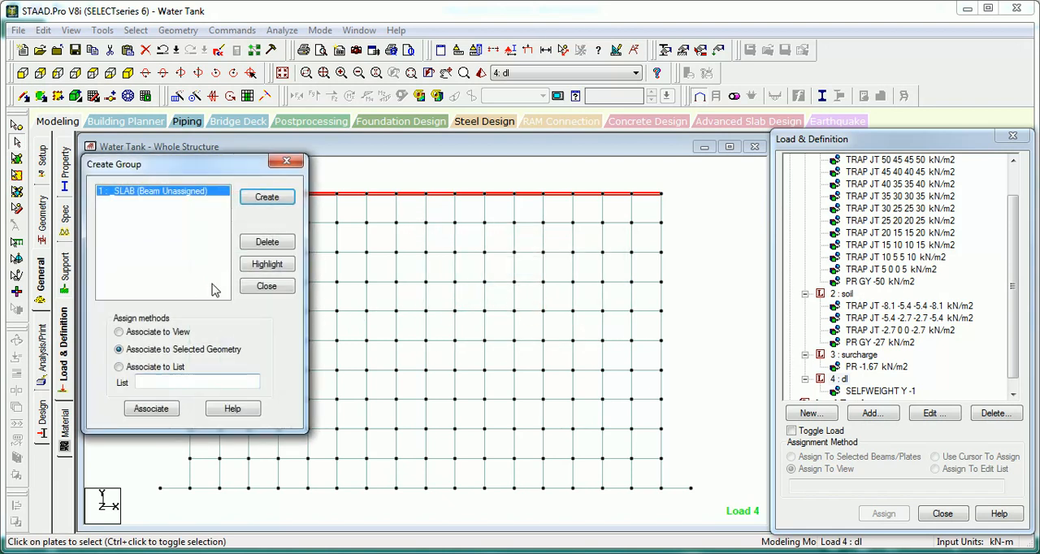
left_click(267, 242)
Step: Create a Floor group named slab, associate it with the selected top members and clear the selection
left_click(268, 200)
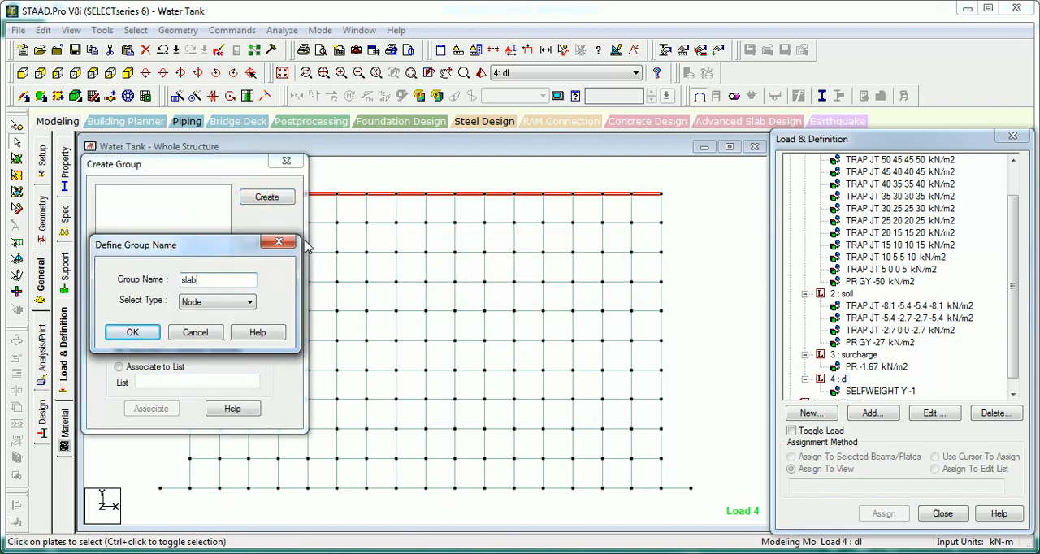
type("slab")
left_click(248, 302)
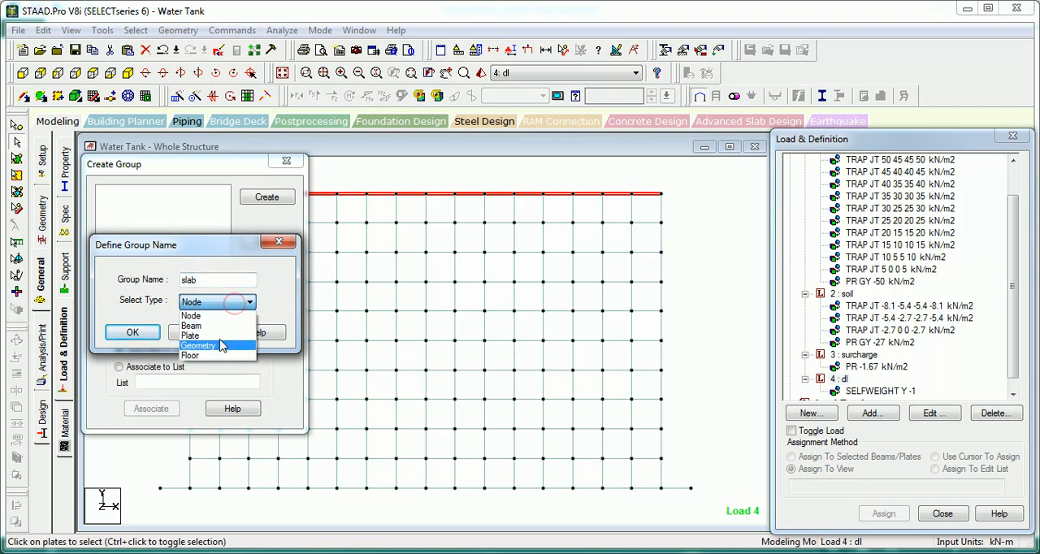
left_click(201, 356)
left_click(129, 334)
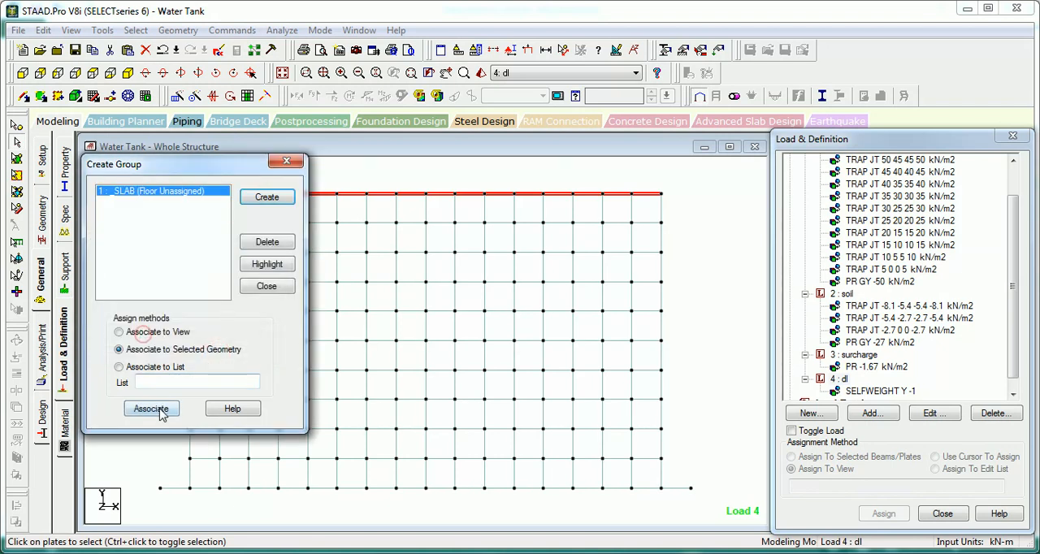
left_click(151, 409)
left_click(436, 178)
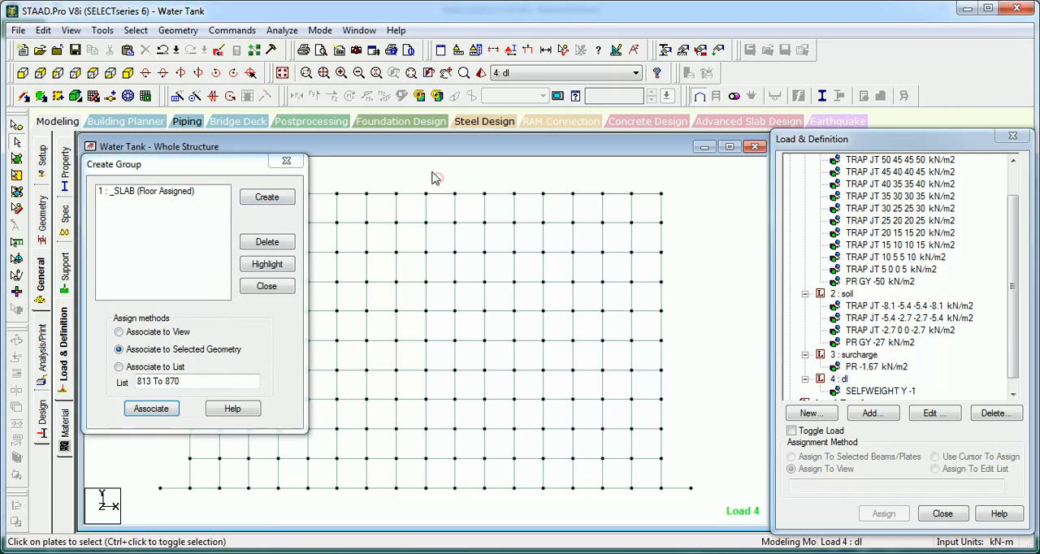
Step: Select all plates parallel to the XY plane
left_click(135, 30)
mouse_move(213, 317)
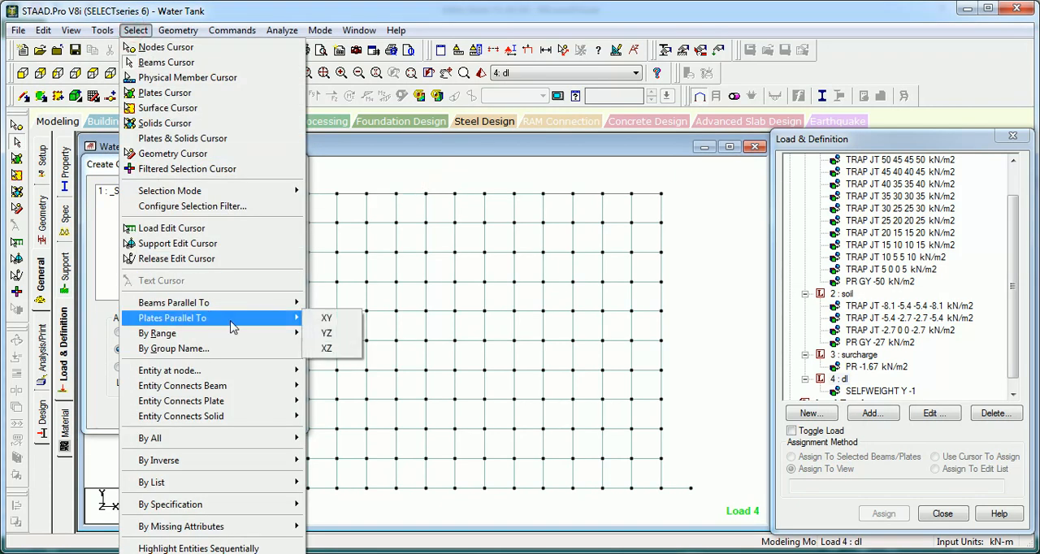
left_click(325, 322)
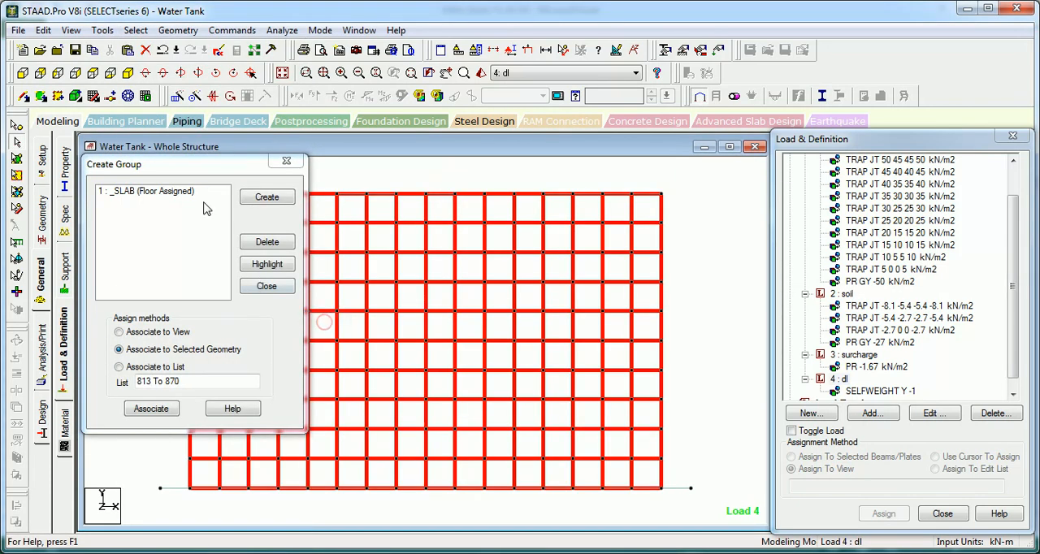
Step: Create a Plate group named WallsinX, associate it with the selected XY wall plates and clear the selection
left_click(268, 199)
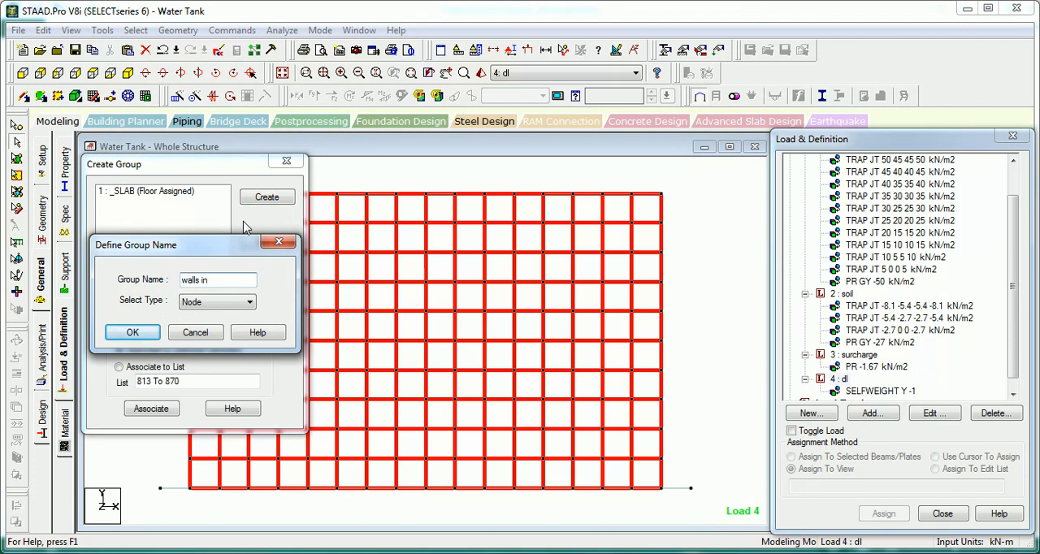
left_click(222, 302)
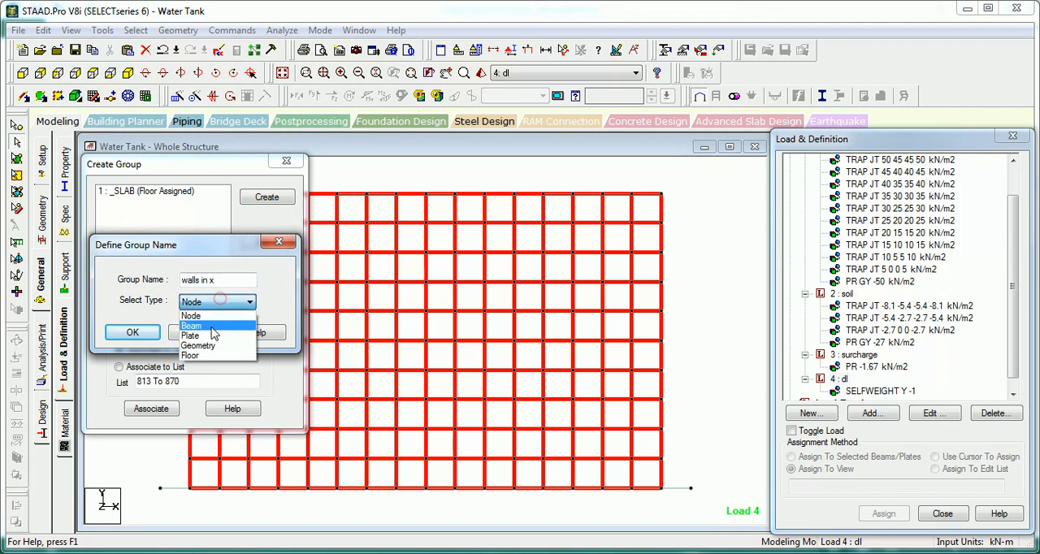
left_click(209, 336)
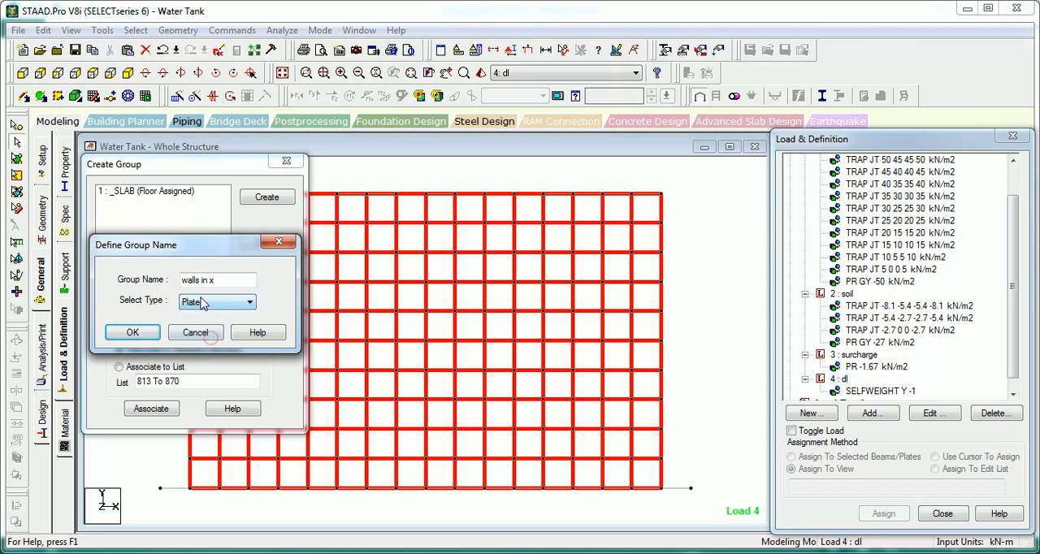
left_click(135, 334)
key("Return")
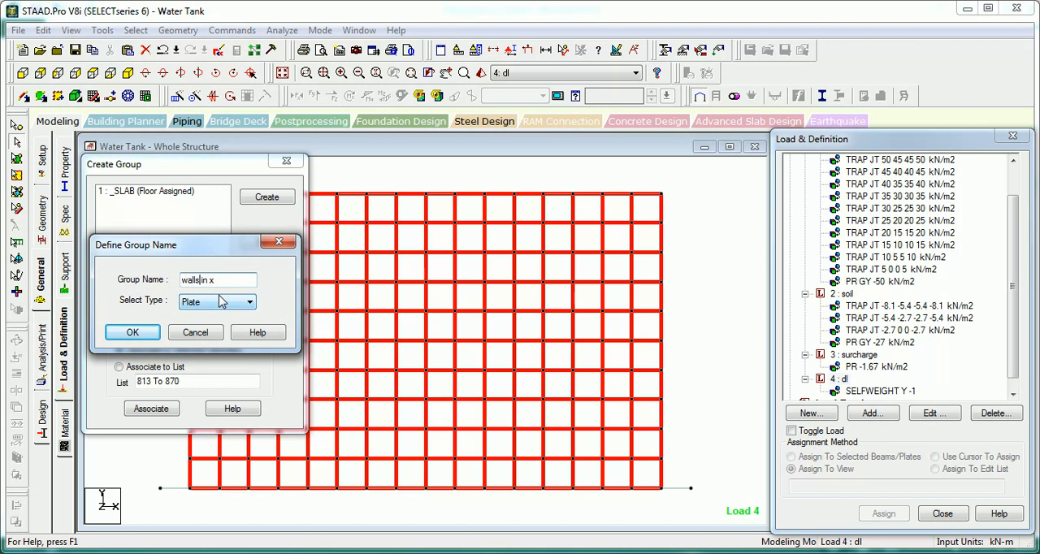
double_click(220, 281)
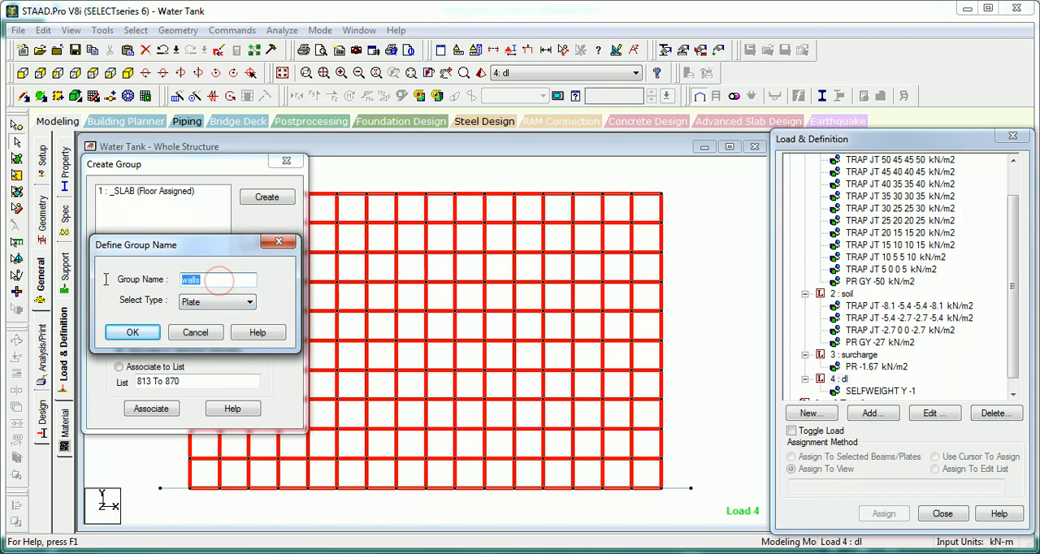
type("Wal")
left_click(131, 334)
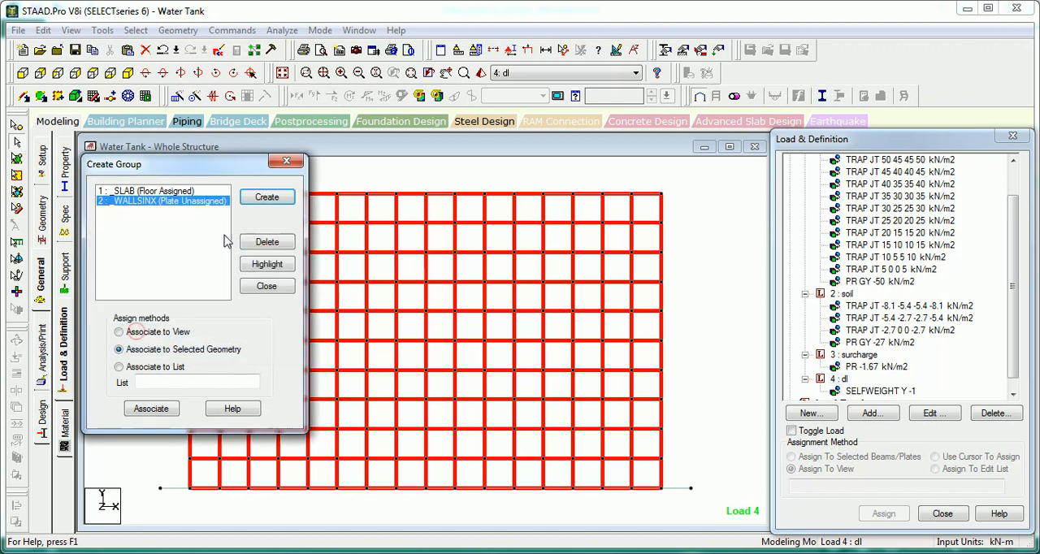
left_click(151, 408)
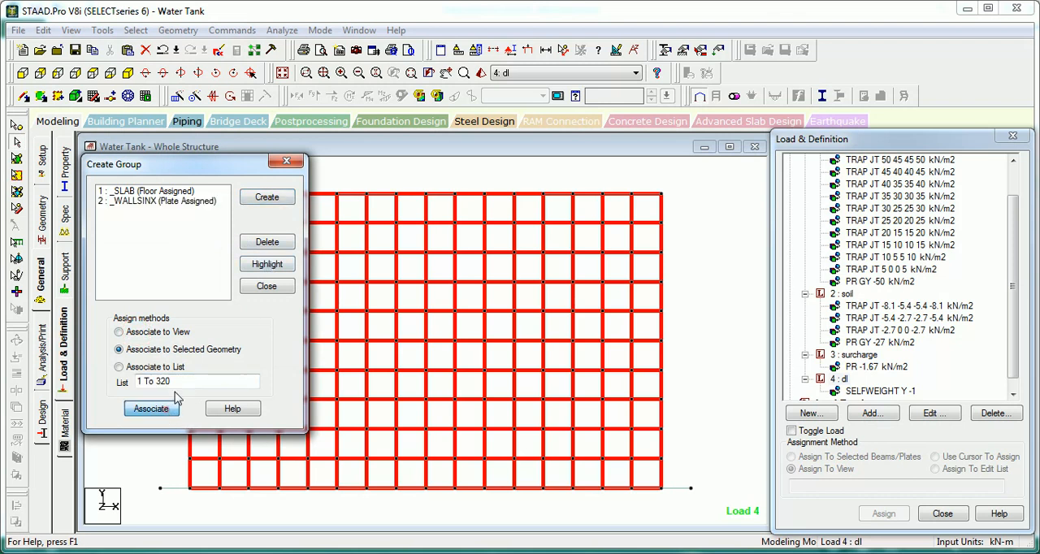
left_click(378, 171)
Step: Select all plates parallel to the YZ plane
left_click(136, 31)
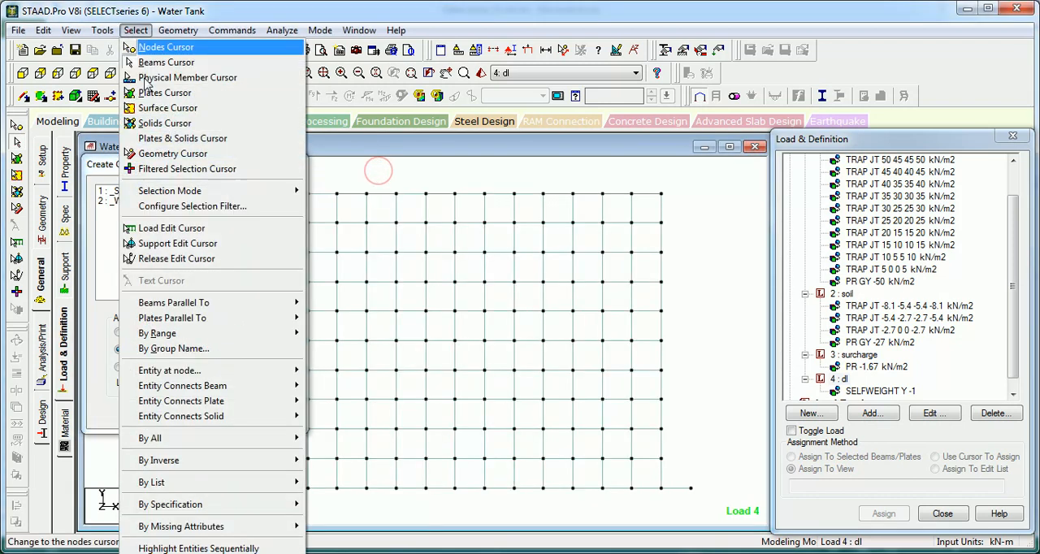
left_click(234, 318)
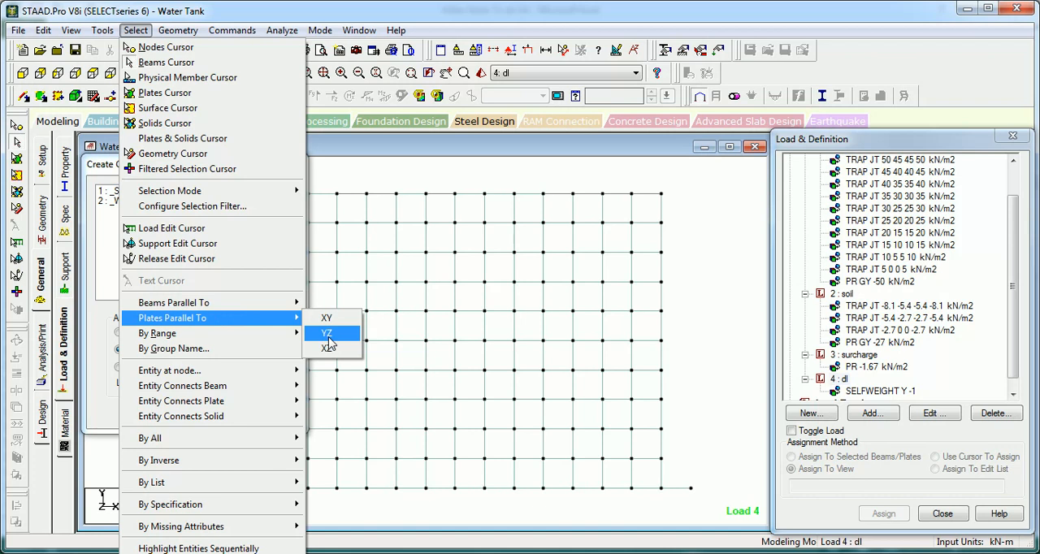
left_click(327, 334)
Step: Create a Plate group named WallsinY, associate it with the selected YZ wall plates and clear the selection
left_click(261, 199)
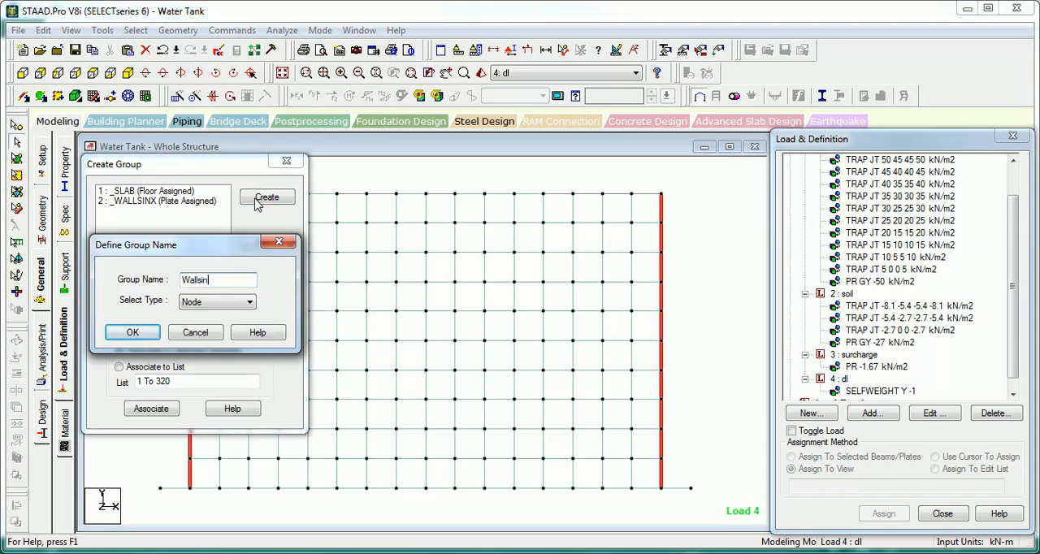
left_click(238, 303)
left_click(208, 335)
left_click(133, 333)
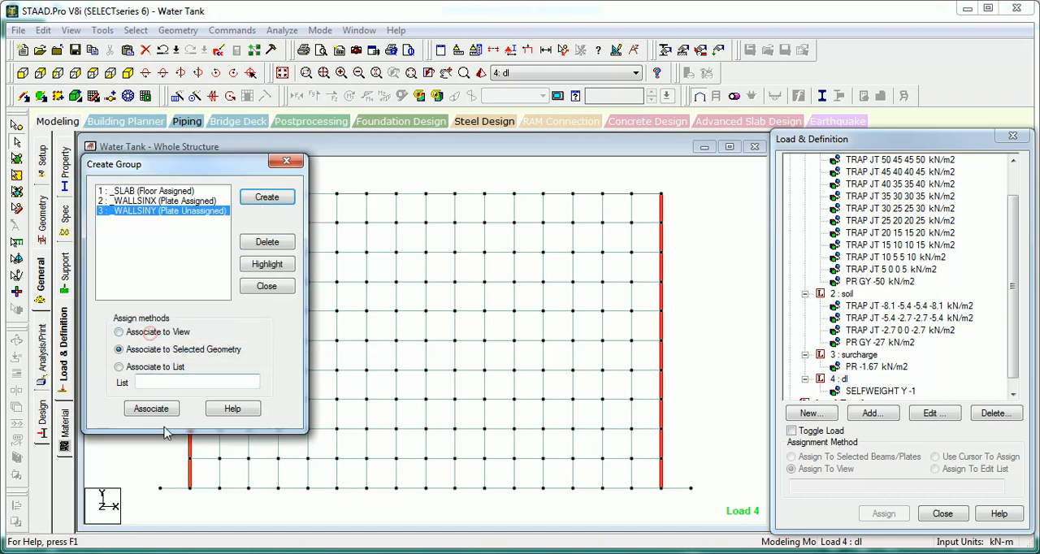
left_click(151, 409)
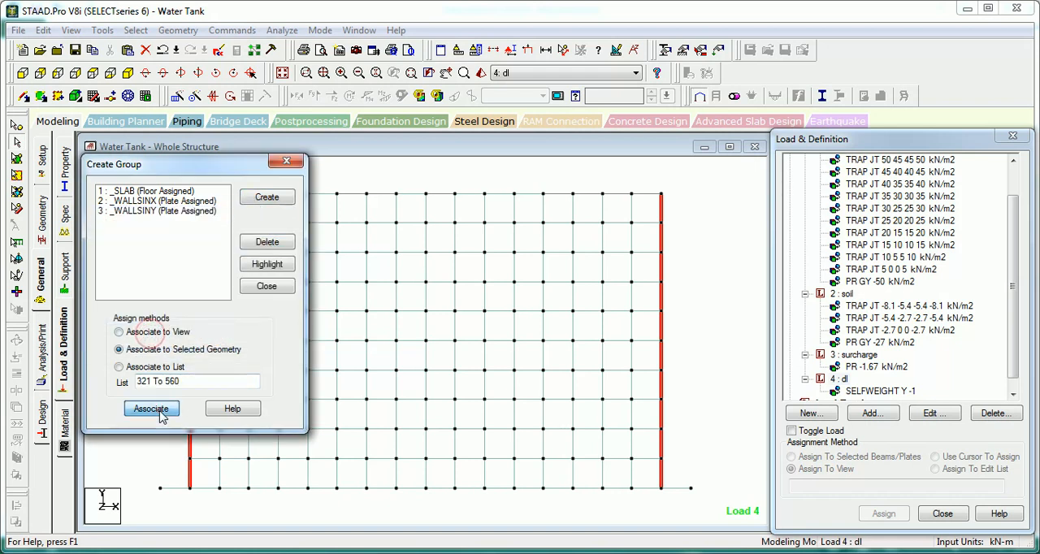
left_click(350, 179)
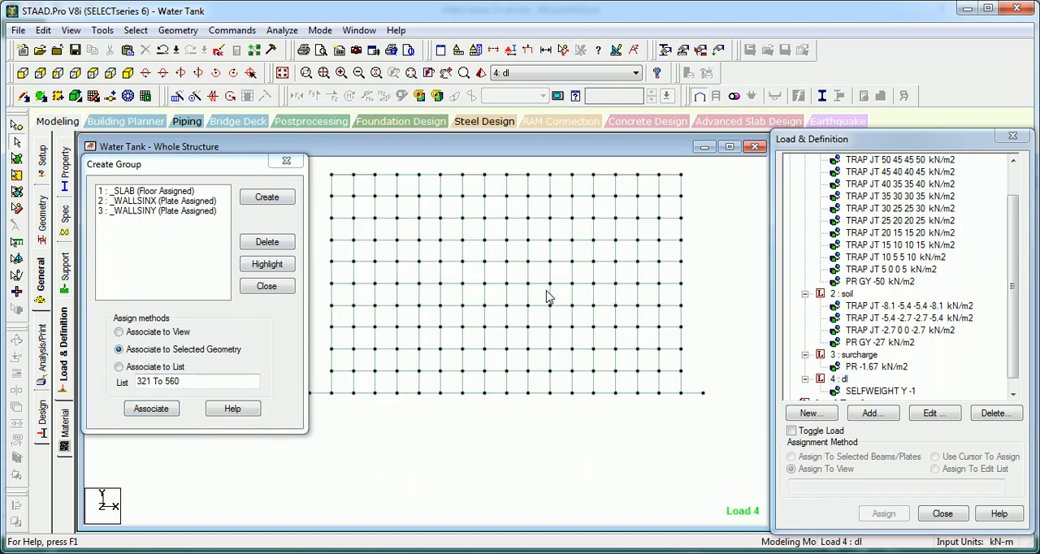
Step: Select the base slab plates and associate them with a new Plate group named Base
left_click(16, 158)
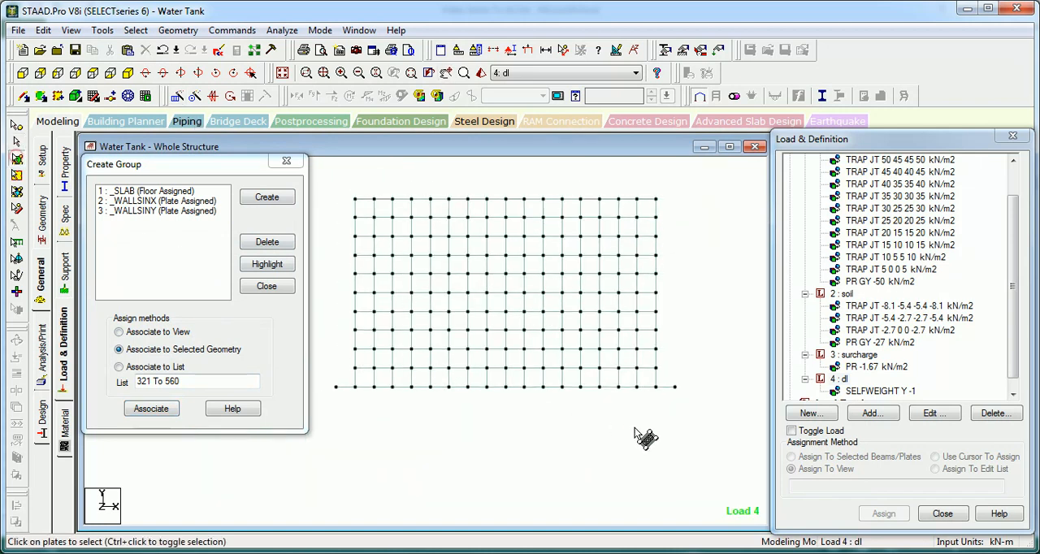
left_click_drag(704, 418, 327, 383)
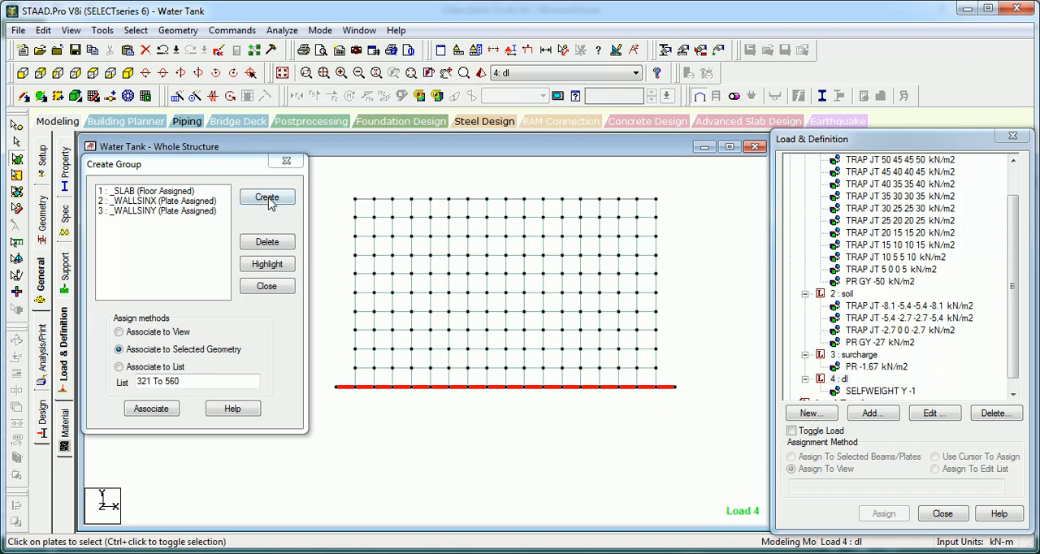
left_click(268, 199)
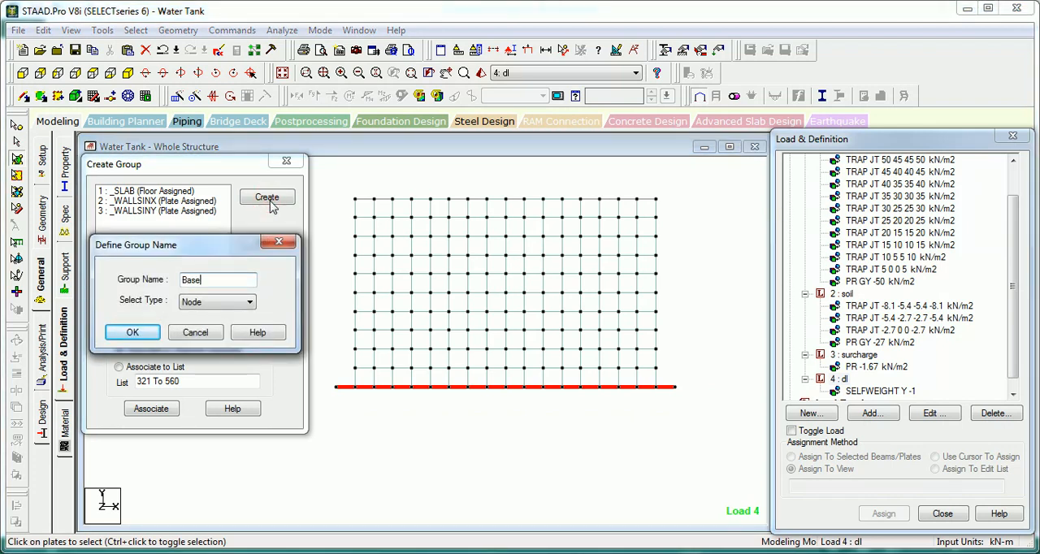
left_click(244, 301)
left_click(222, 336)
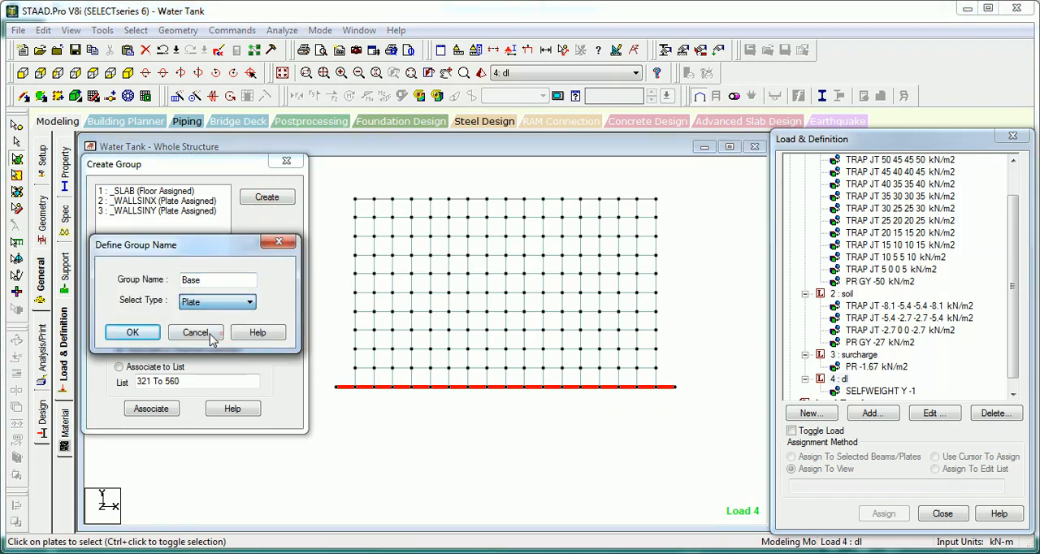
left_click(134, 336)
left_click(152, 409)
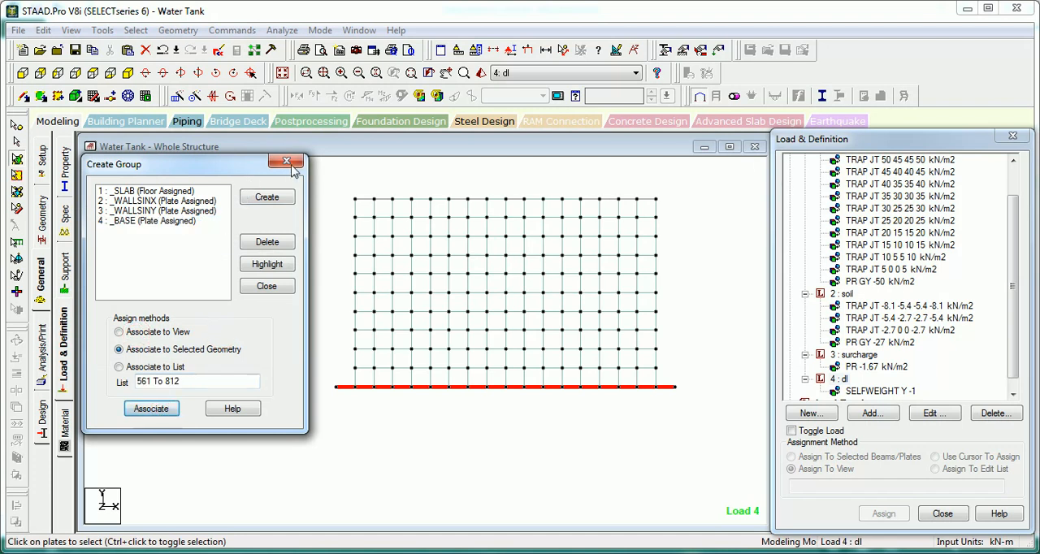
Step: Finish group creation, show the whole structure and save the water tank model
left_click(286, 161)
left_click(282, 72)
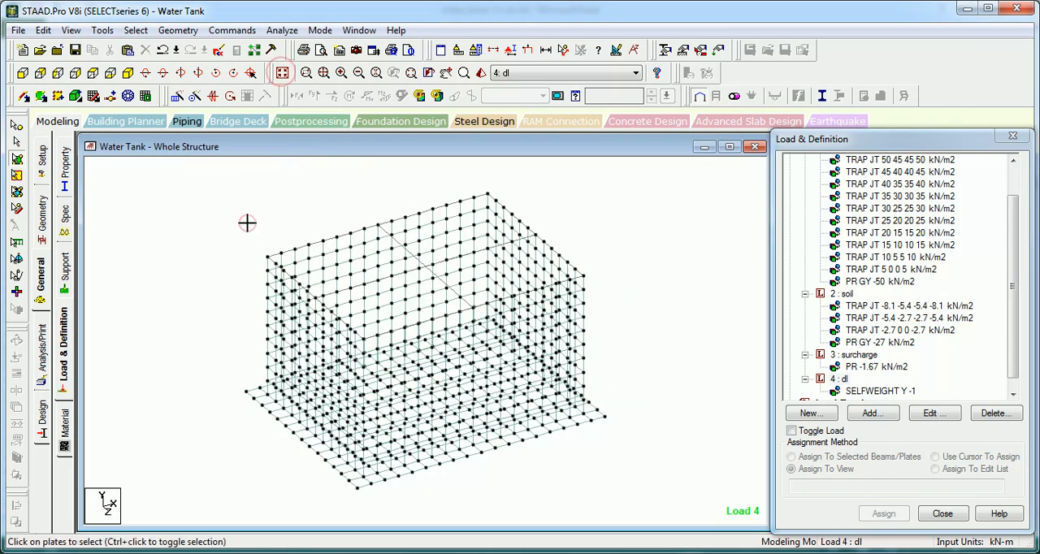
key("ctrl+s")
key("Return")
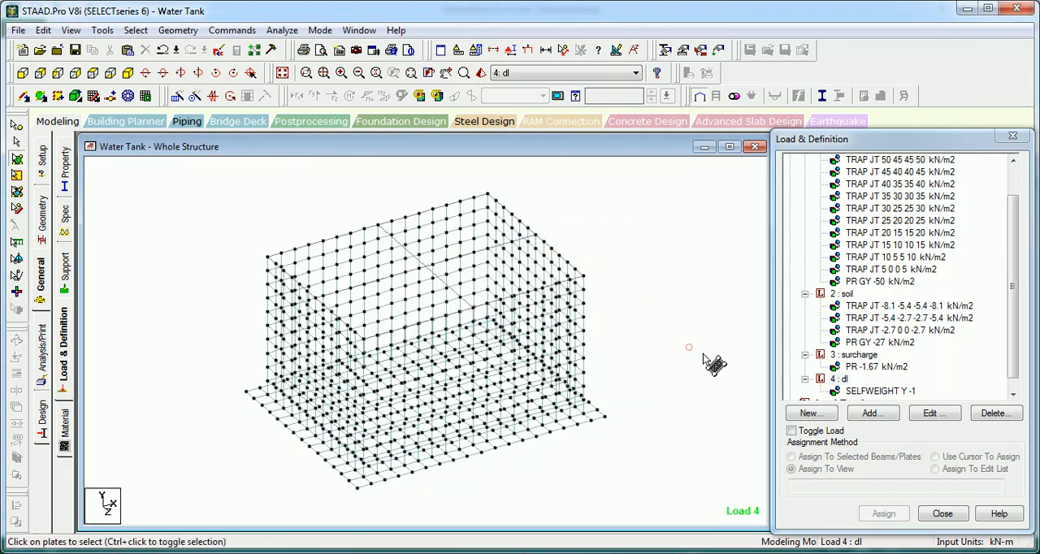
Step: Add a -3 kN/m2 Global Y floor load on the _SLAB group to the dl load case and display it
left_click(839, 379)
left_click(866, 414)
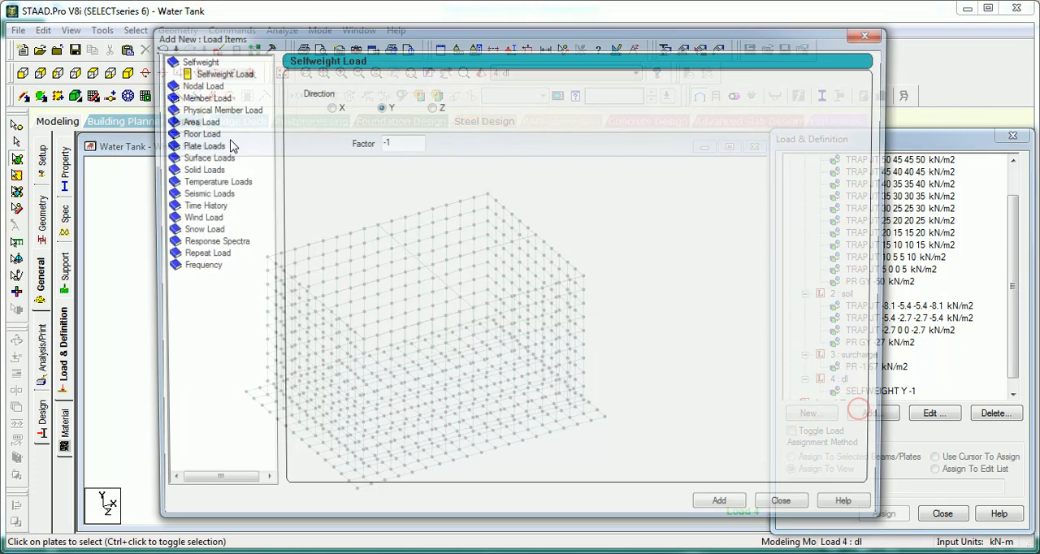
left_click(207, 137)
left_click(337, 156)
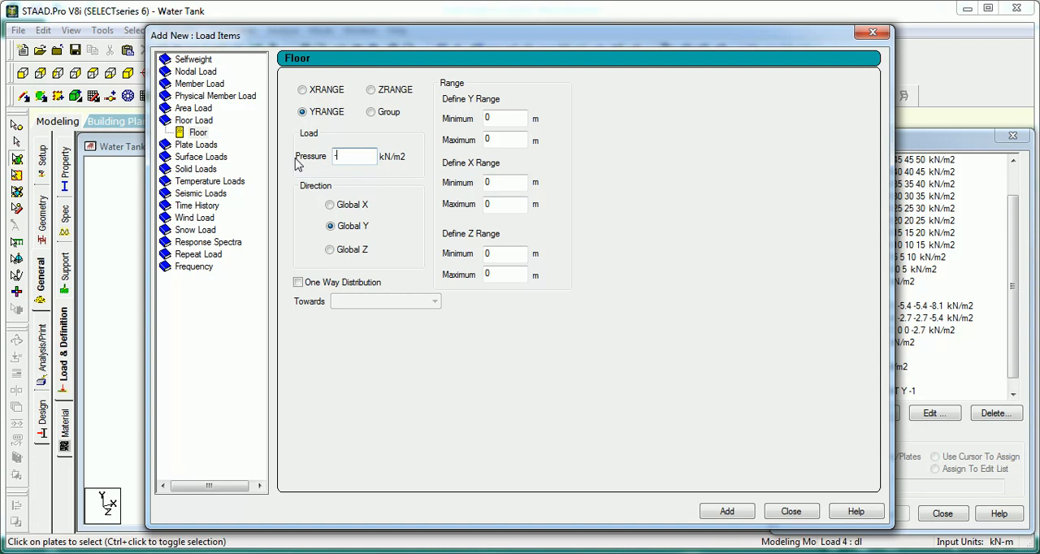
left_click(382, 114)
left_click(728, 512)
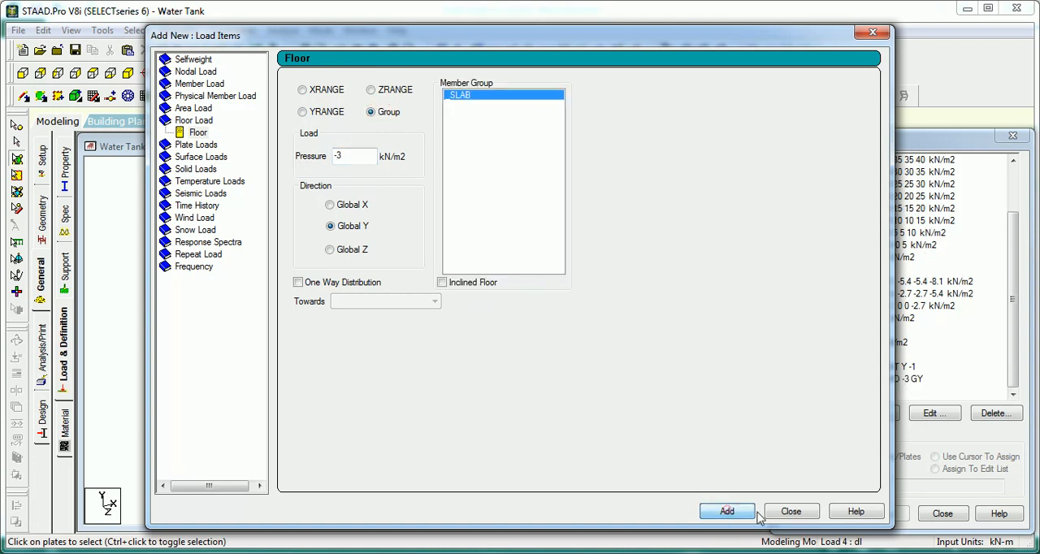
left_click(791, 511)
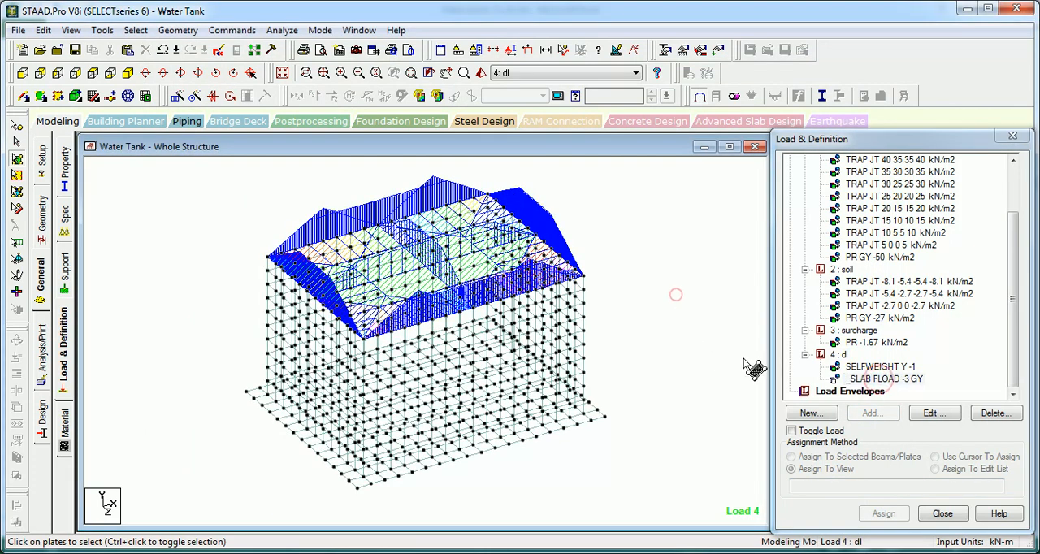
left_click(884, 379)
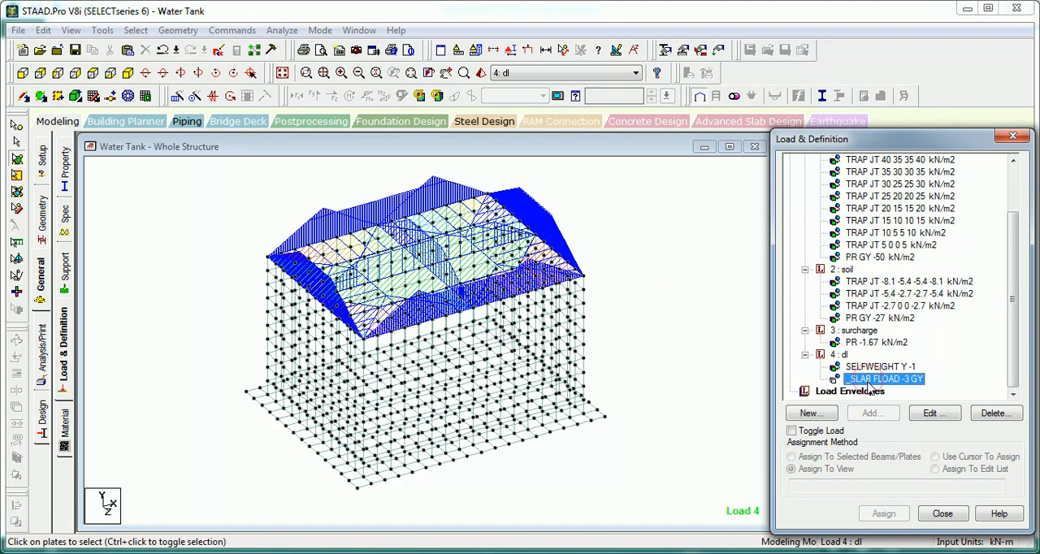
Step: Add a second Global Y floor load of -5.25 kN/m2 on the _SLAB group to the dl load case
left_click(845, 355)
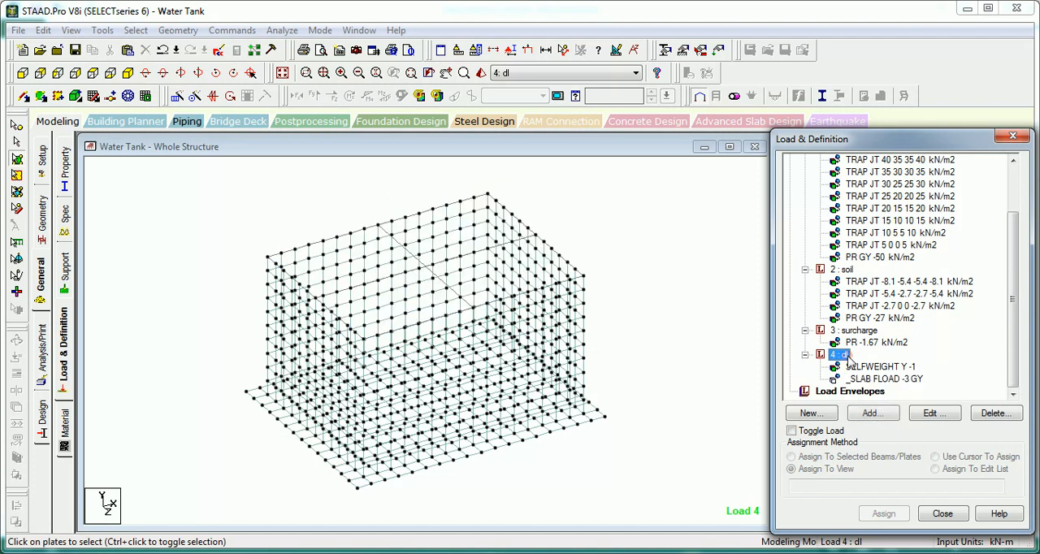
left_click(868, 413)
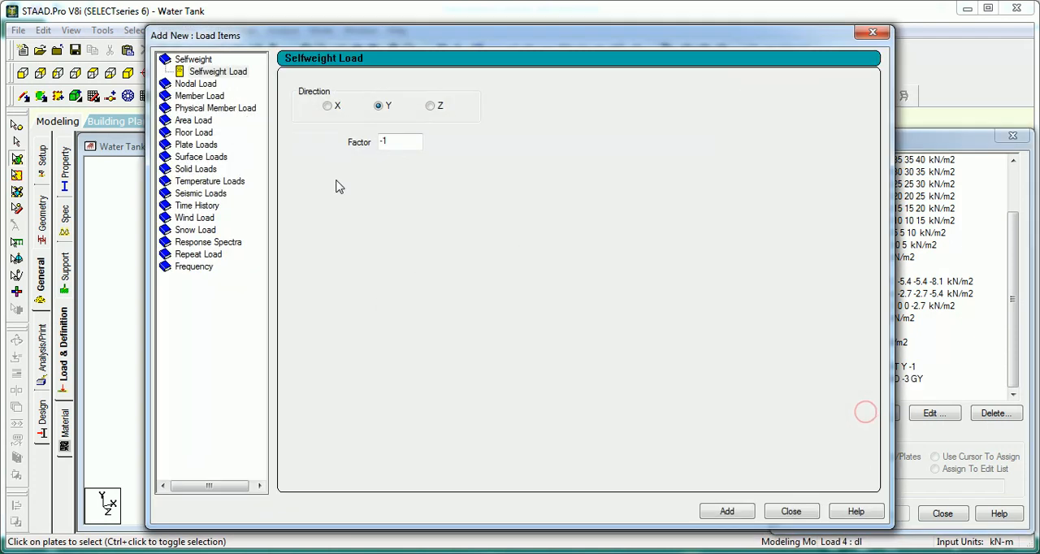
left_click(187, 133)
left_click(391, 112)
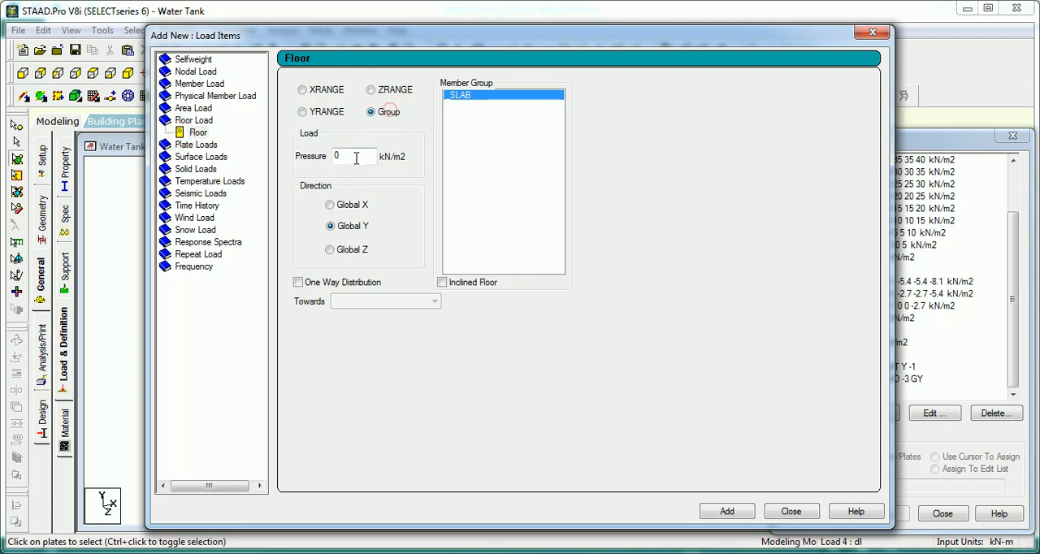
double_click(341, 156)
type("-")
type(".25")
left_click(727, 512)
left_click(792, 512)
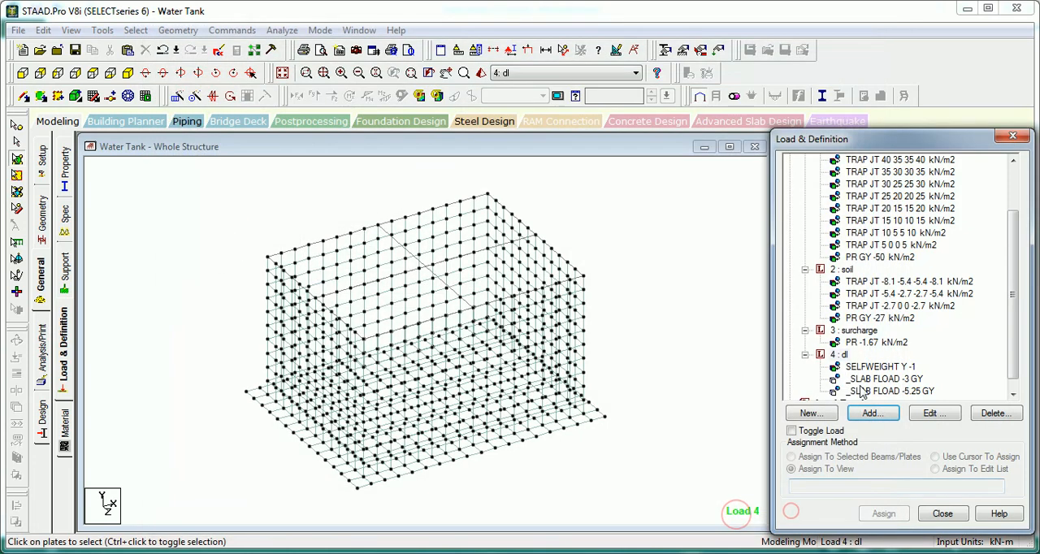
Step: Show the whole structure and display the -5.25 kN/m2 slab floor load on it
left_click(686, 283)
left_click(282, 74)
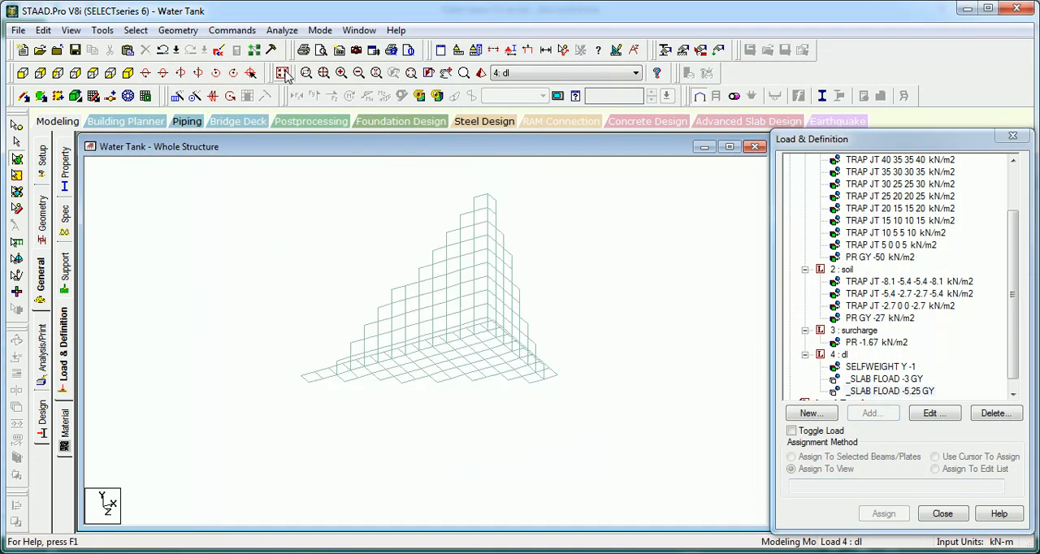
left_click(203, 236)
left_click(891, 391)
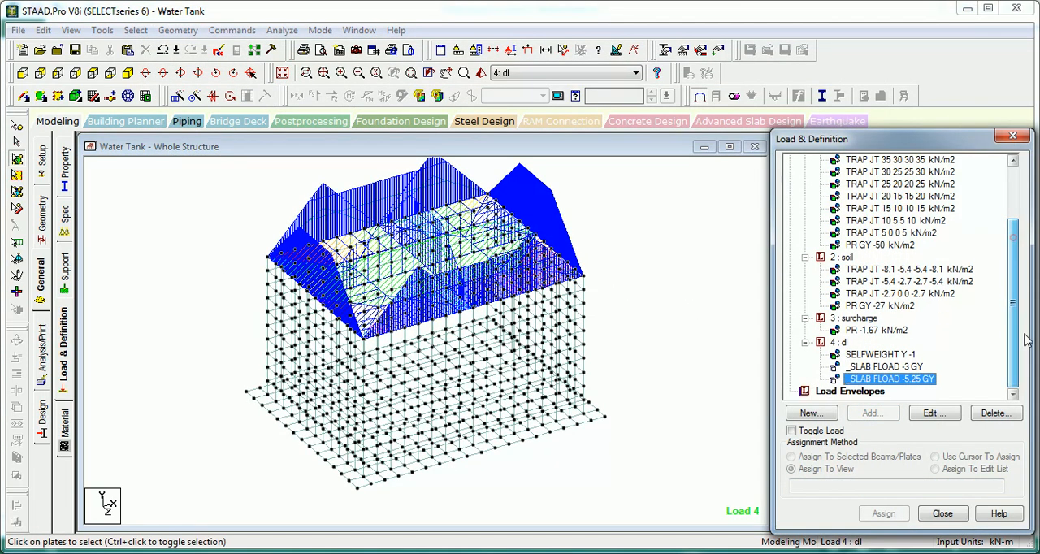
Step: Collapse the water, soil, surcharge and dl load cases in the load list
left_click_drag(1024, 348, 1028, 248)
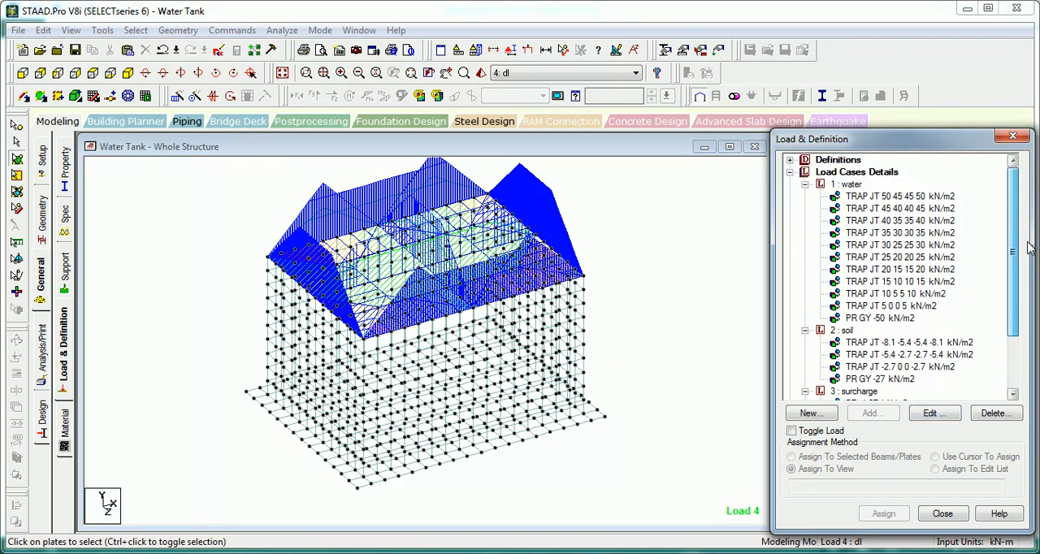
left_click(805, 184)
left_click(805, 196)
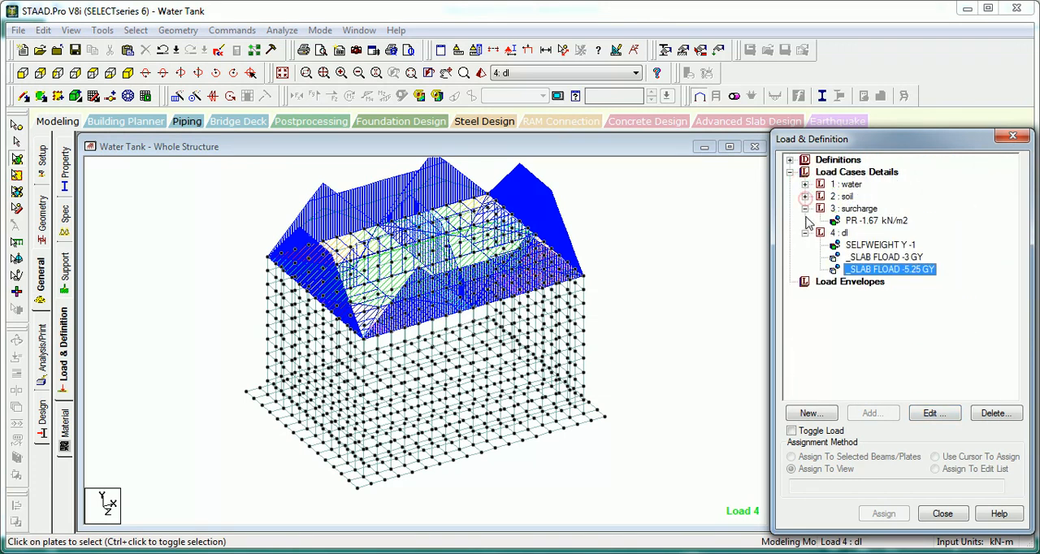
left_click(805, 208)
left_click(805, 221)
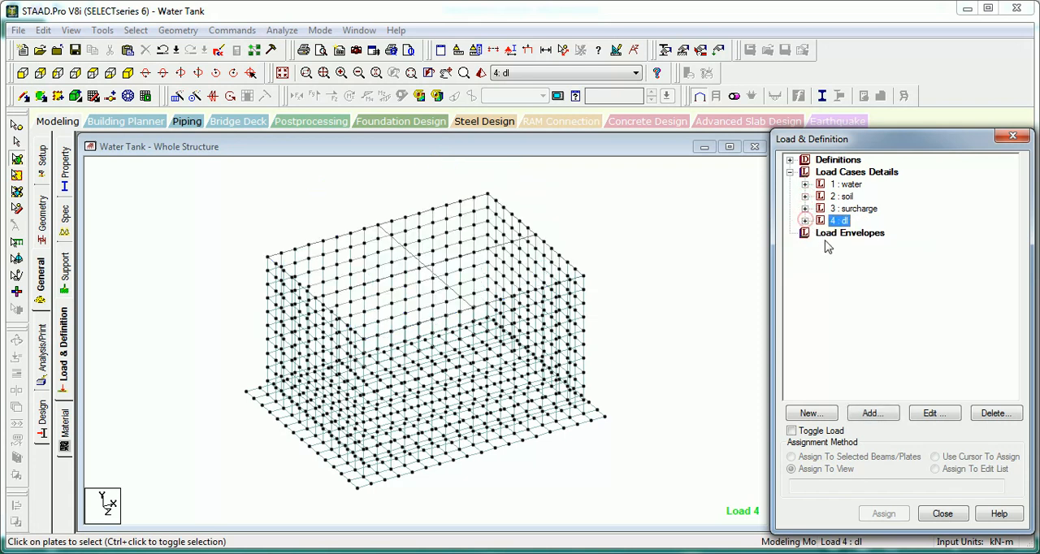
Step: Start defining load combination 5 of the Normal type and name it DL+Water+Soil+Surcharge
left_click(845, 172)
left_click(870, 414)
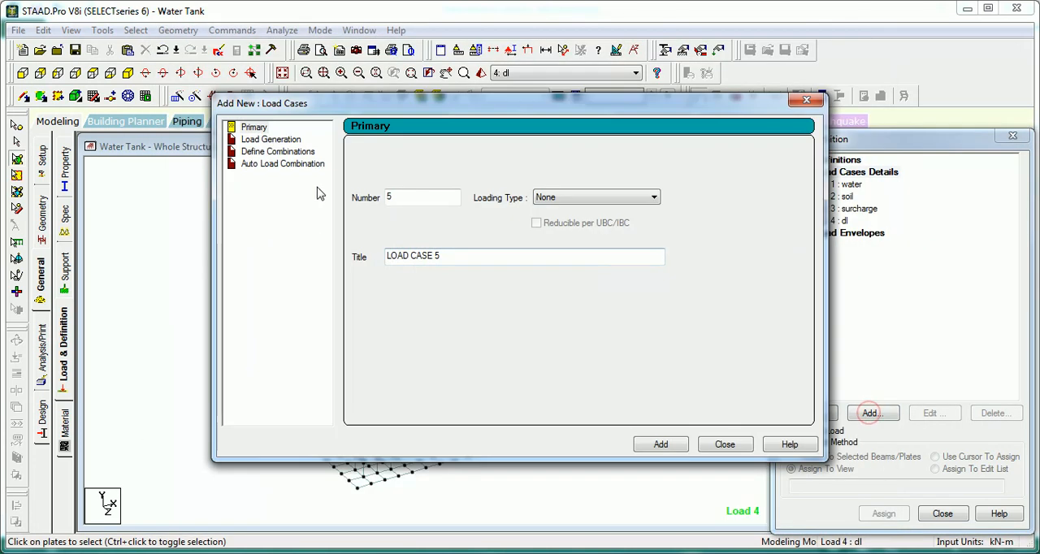
left_click(286, 152)
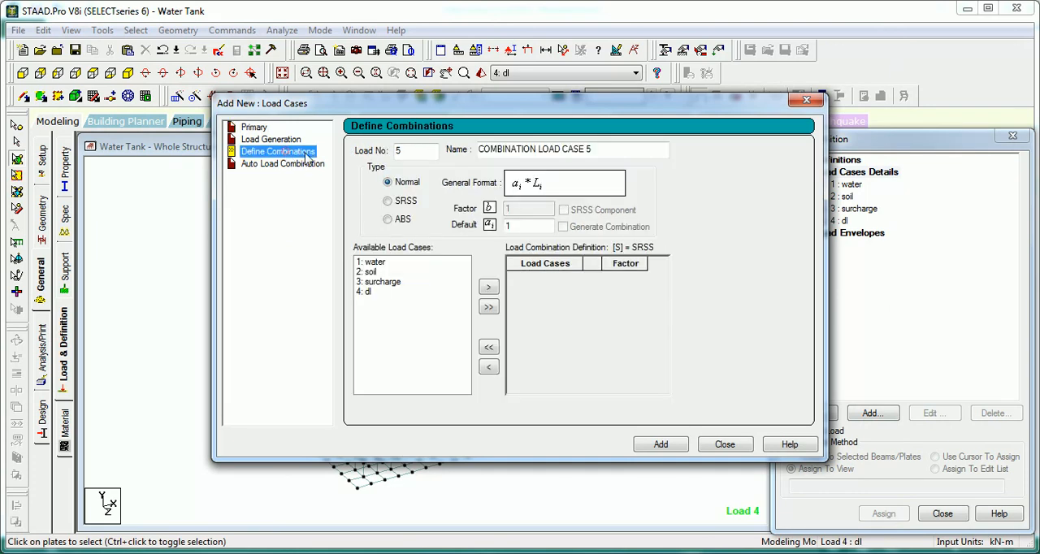
left_click_drag(598, 150, 416, 148)
type("dl")
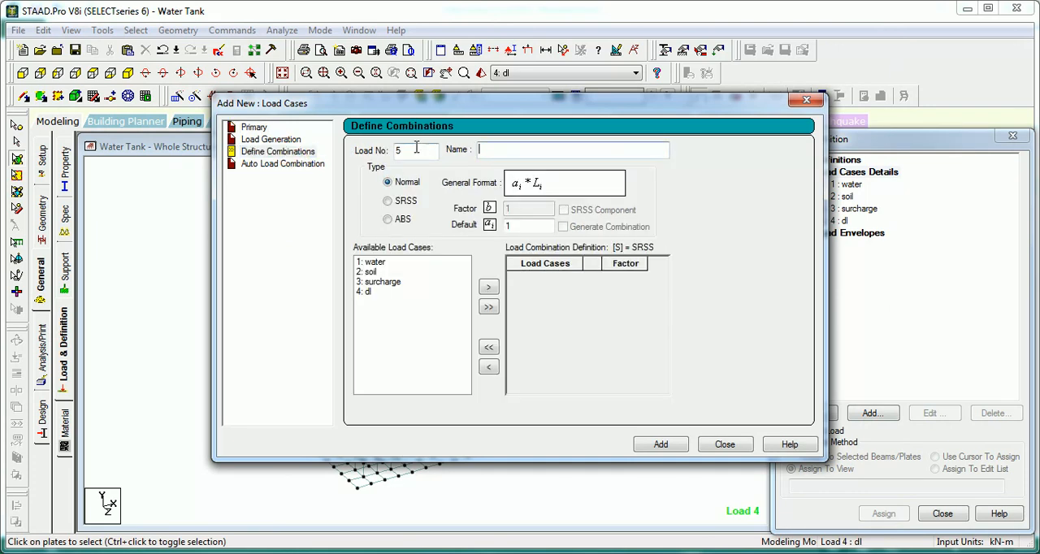
left_click(367, 272)
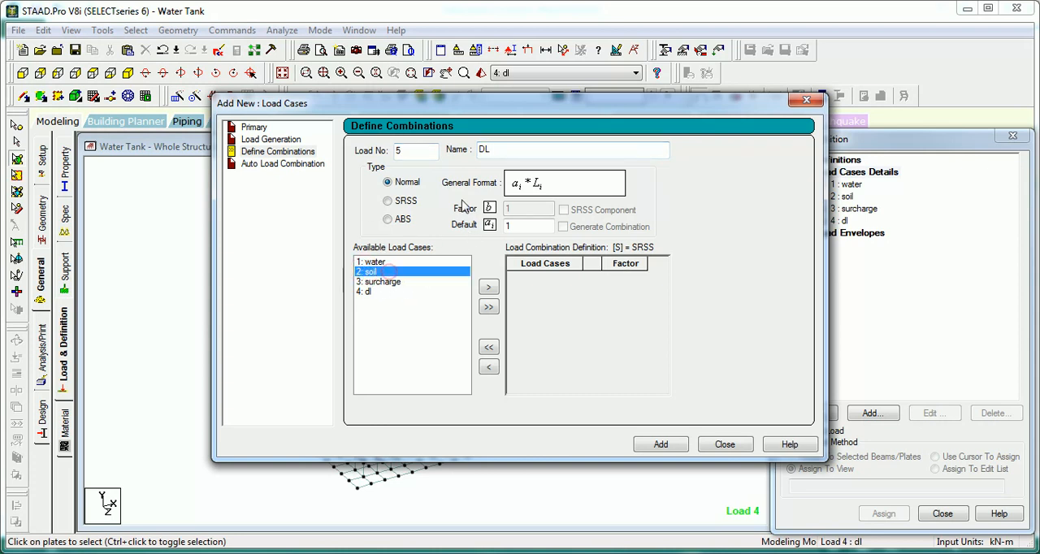
left_click(517, 151)
type("+Water")
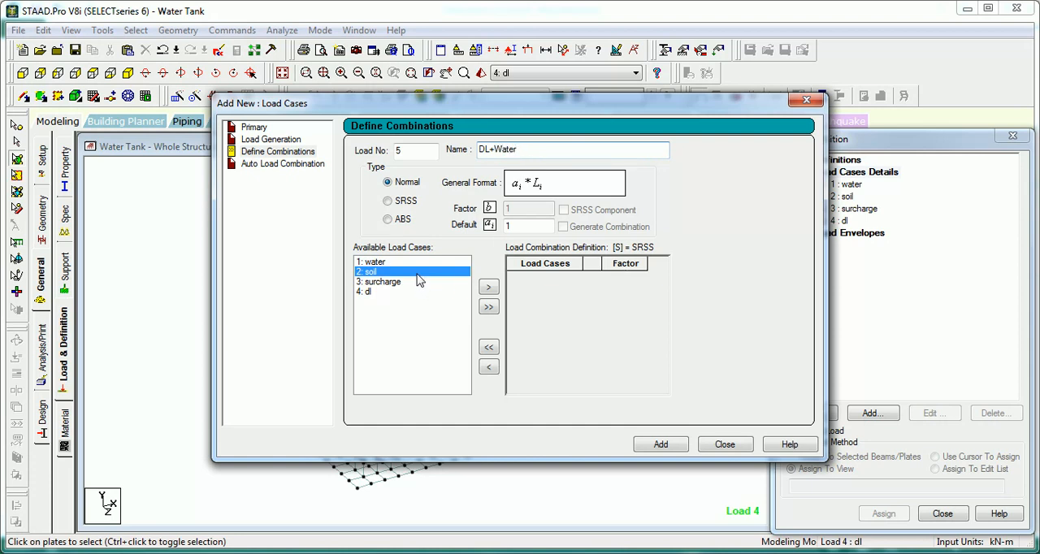
left_click(386, 263)
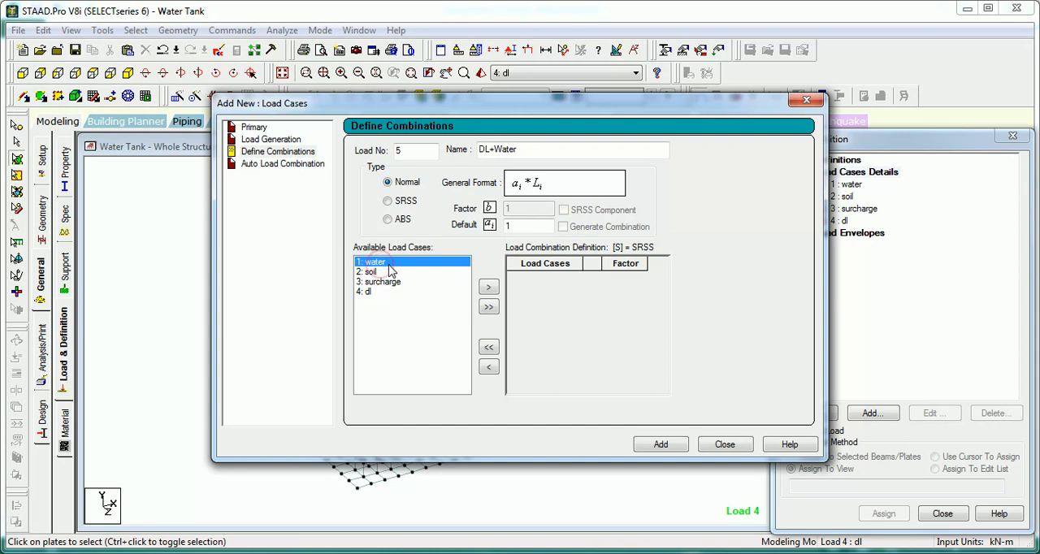
left_click(534, 150)
type("+Soil+Surcharge")
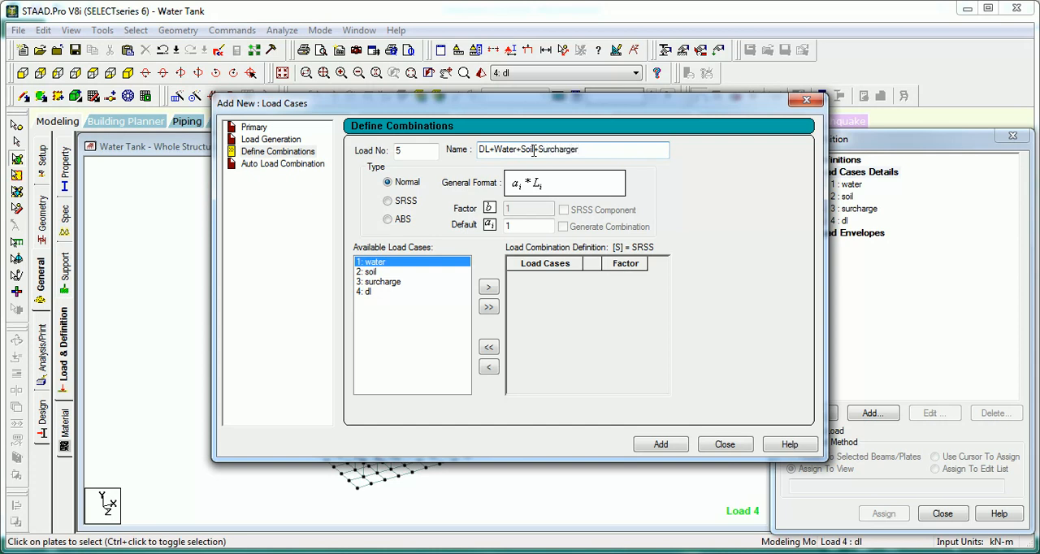
Step: Include the water, soil, surcharge and dl load cases with factor 1 in combination 5 and add it
left_click(373, 272)
left_click(375, 262)
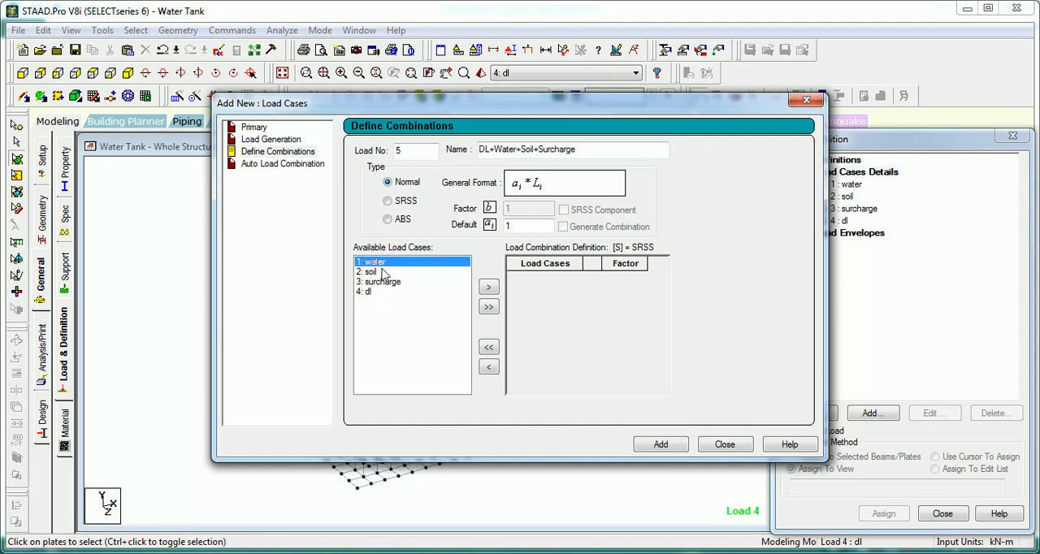
left_click(490, 307)
left_click(660, 445)
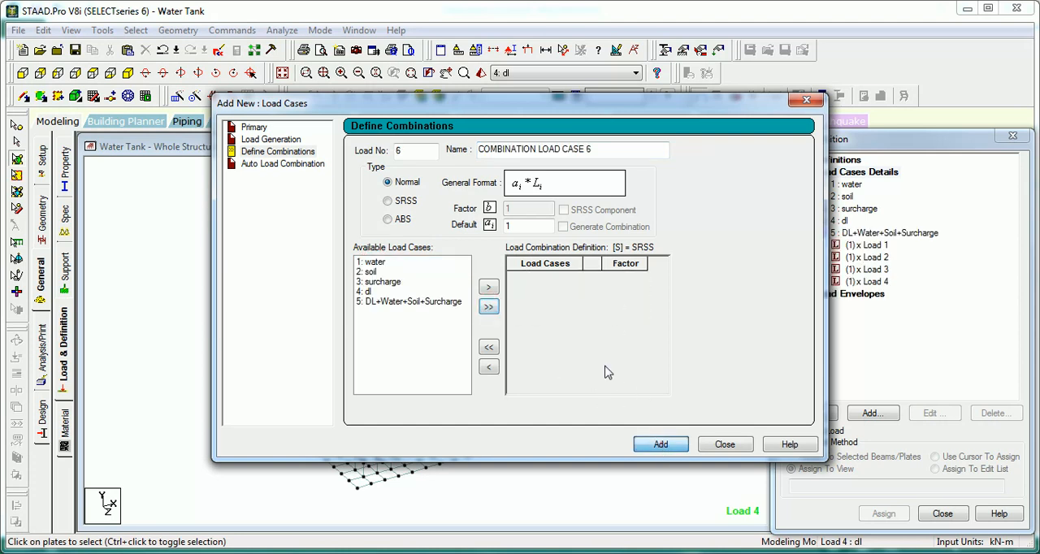
Step: Add load combination 6 named DL+SOIL+Surcharge, combining the soil, surcharge and dl load cases with factor 1
left_click_drag(598, 149, 480, 150)
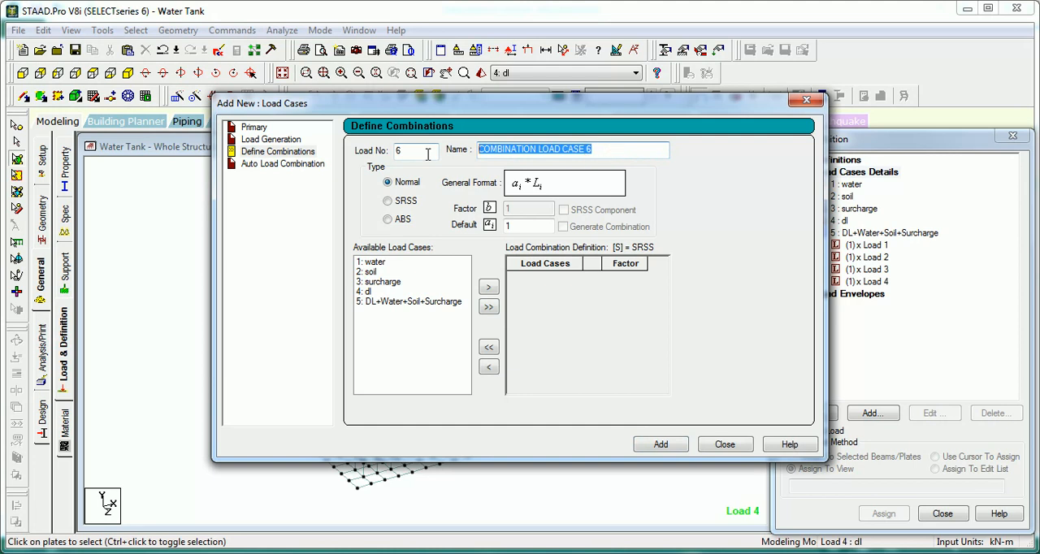
type("DL+SOIL+Surcharge")
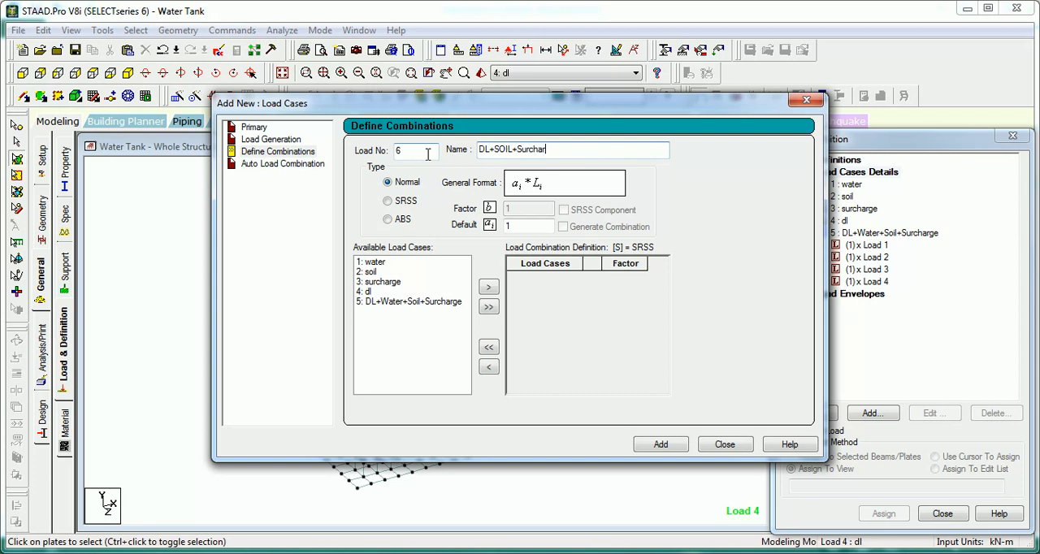
left_click(372, 271)
left_click(488, 287)
left_click(382, 272)
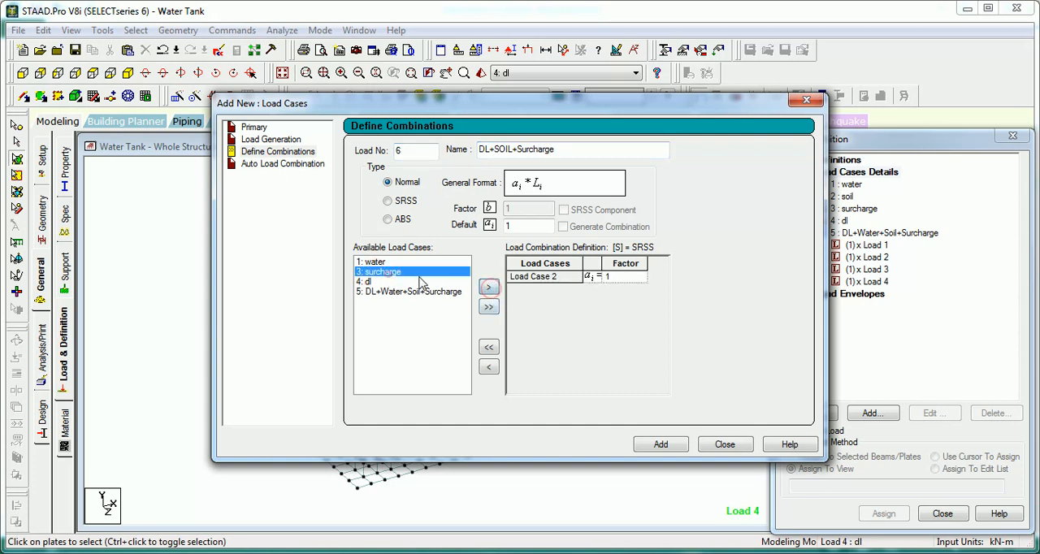
left_click(488, 287)
left_click(372, 271)
left_click(489, 287)
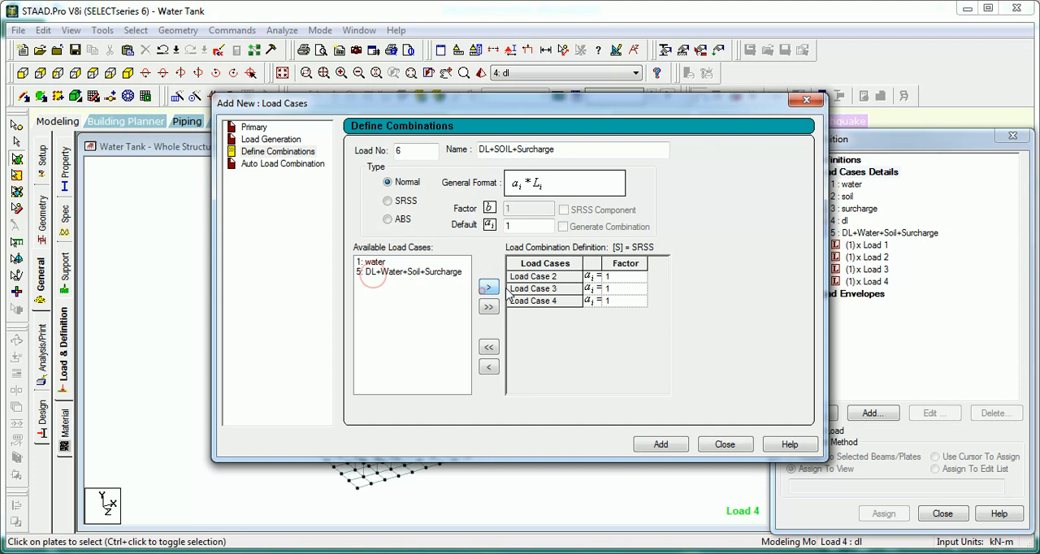
left_click(661, 444)
Step: Add load combination 7 named DL+Water, combining the water and dl load cases with factor 1, and finish defining combinations
left_click_drag(609, 149, 475, 151)
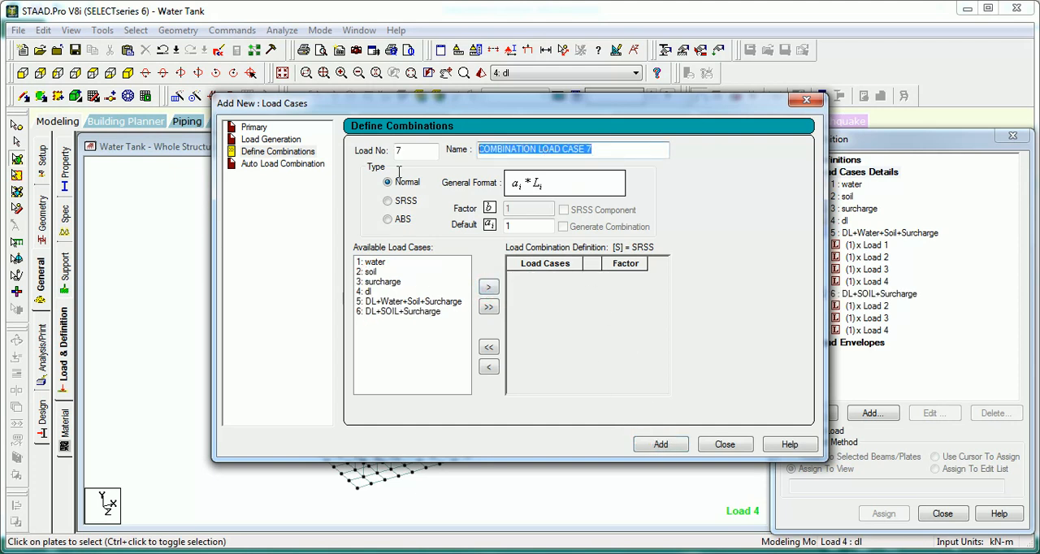
type("DL+Water")
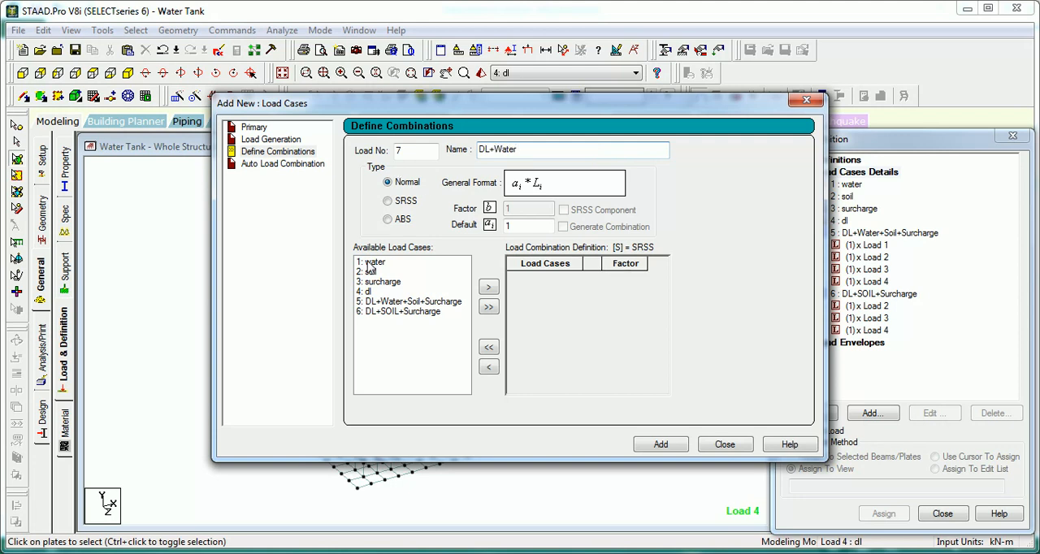
left_click(369, 261)
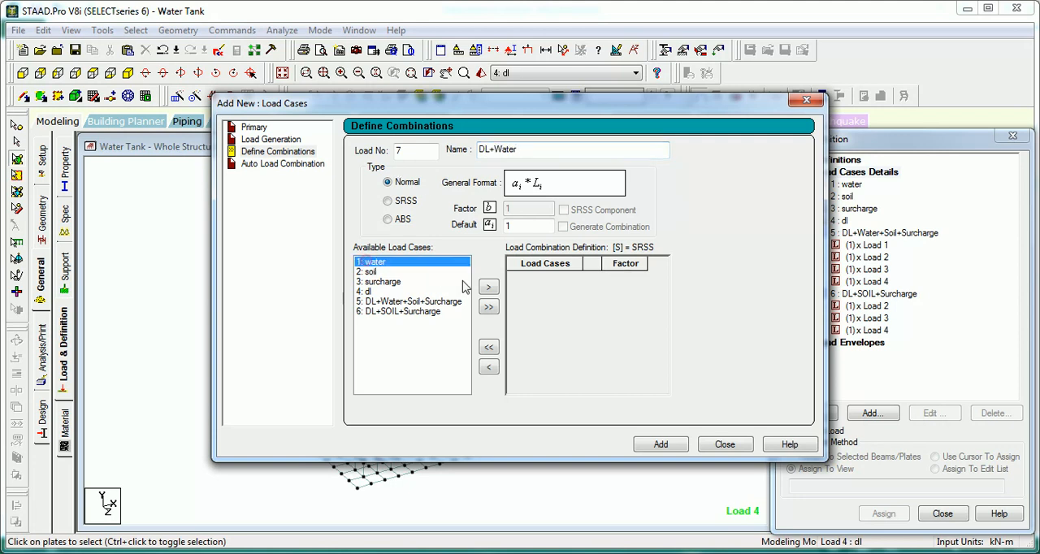
left_click(488, 287)
left_click(370, 281)
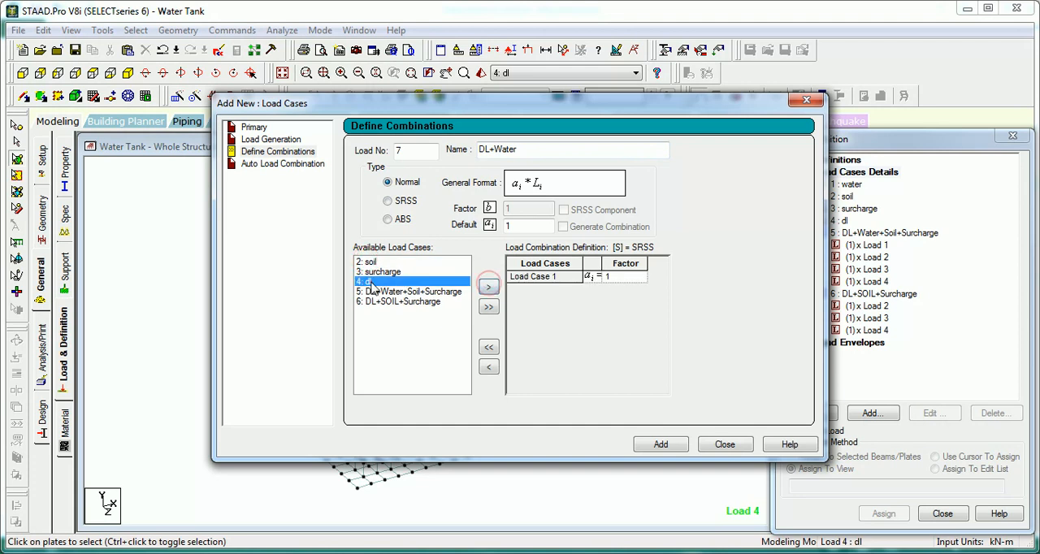
left_click(490, 288)
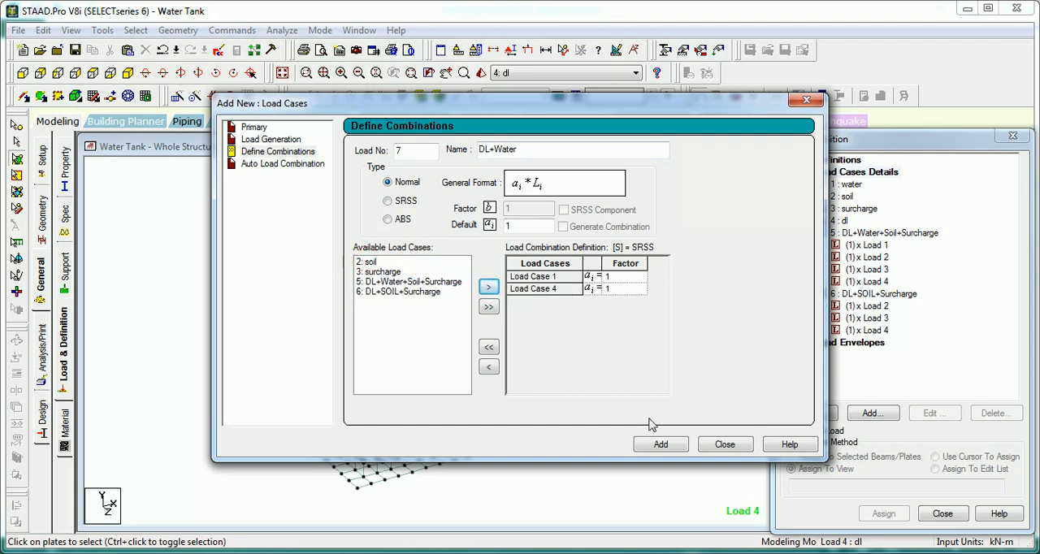
left_click(659, 444)
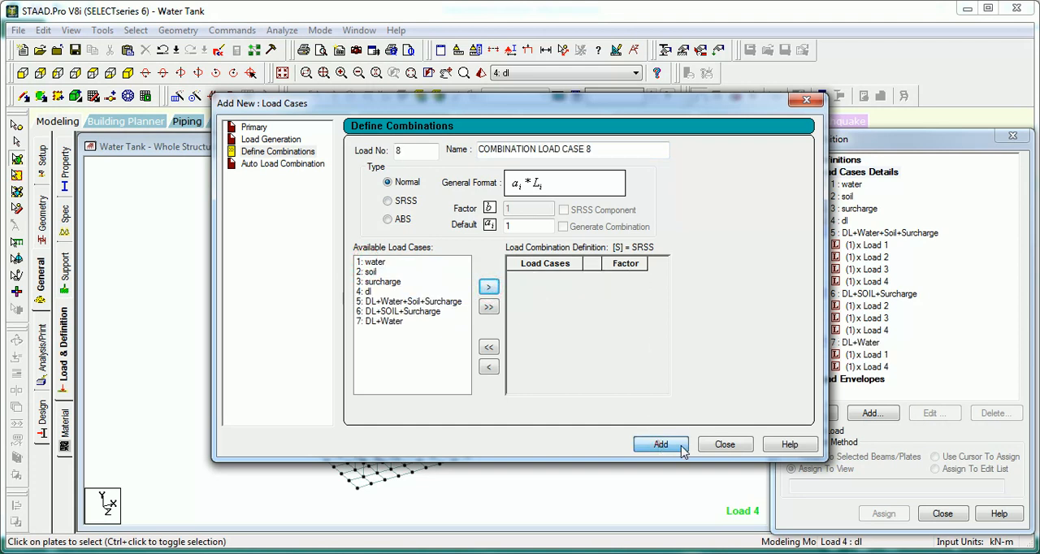
left_click(723, 445)
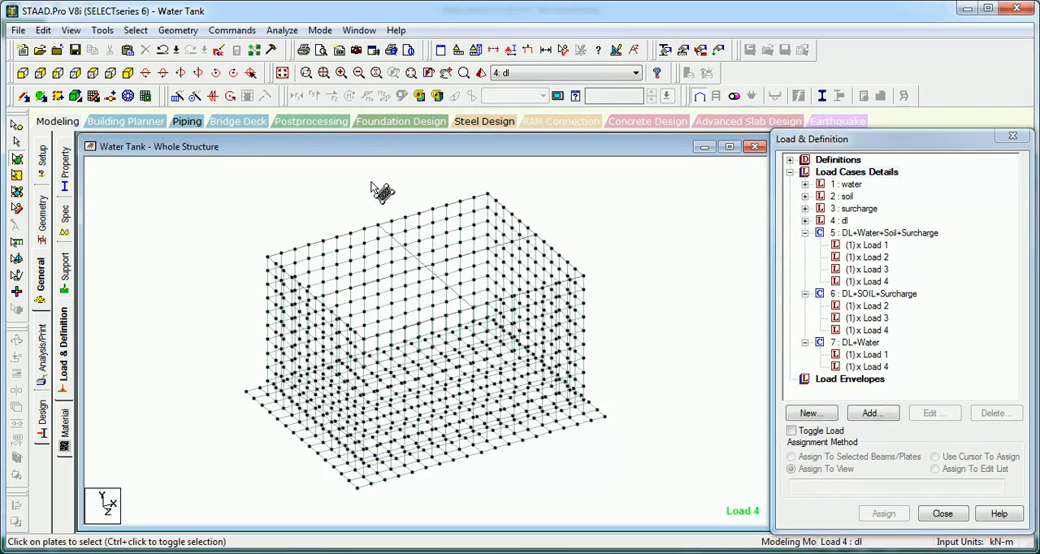
Step: Try to run the analysis with the structure saved, and stay in modeling mode
left_click(282, 30)
left_click(319, 44)
left_click(424, 304)
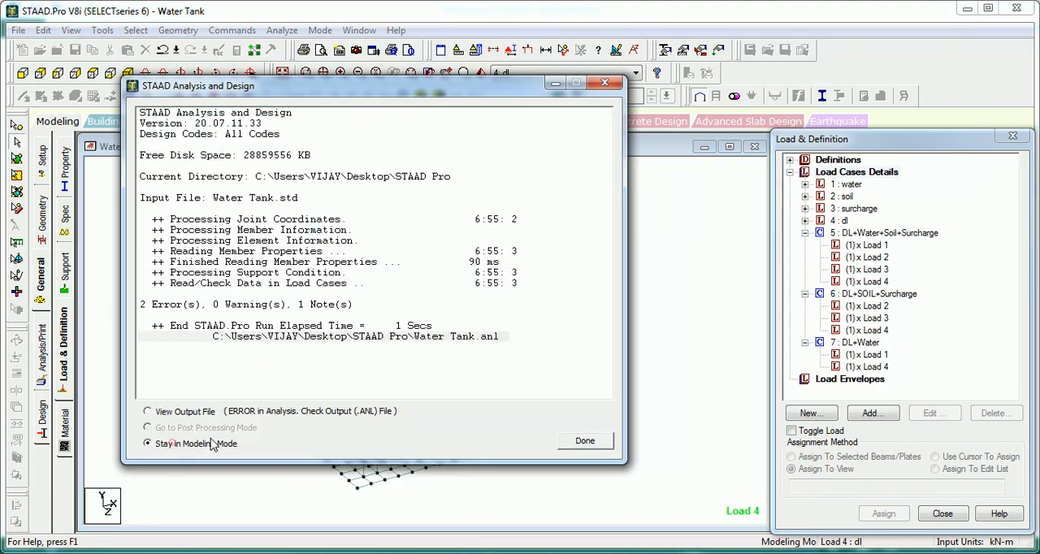
left_click(175, 444)
left_click(582, 440)
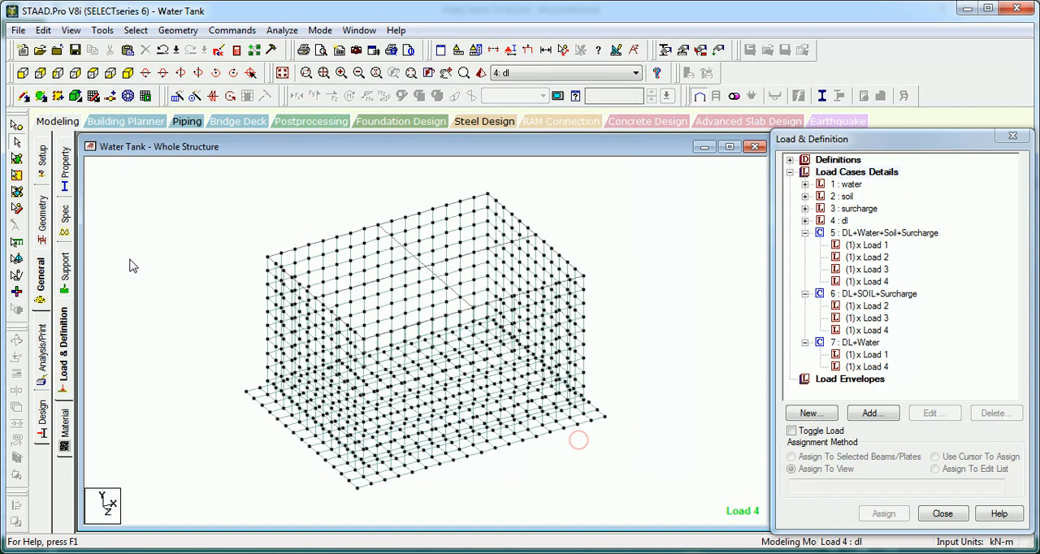
Step: Add a Perform Analysis command with the No Print option to the analysis commands
left_click(41, 351)
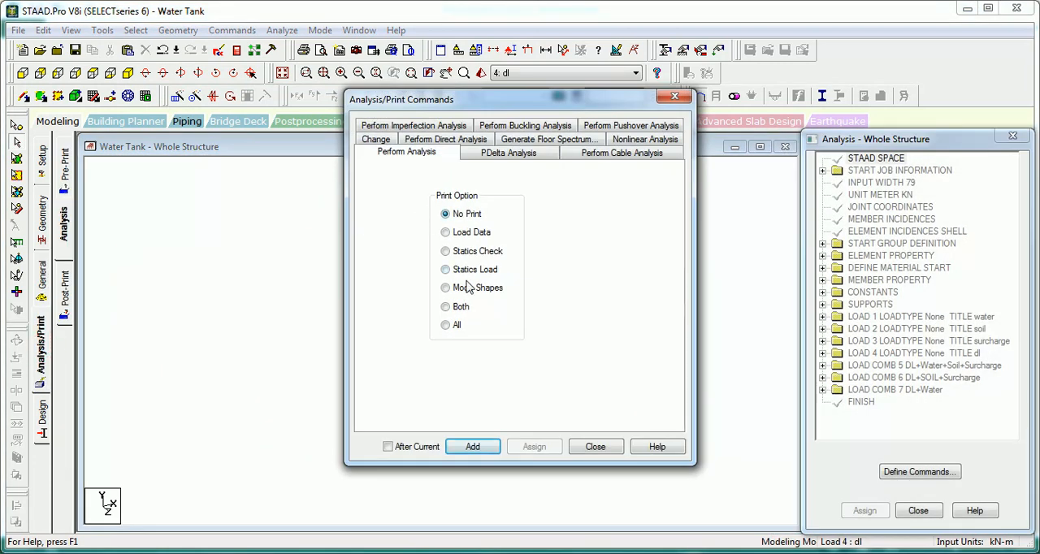
left_click(482, 448)
left_click(595, 447)
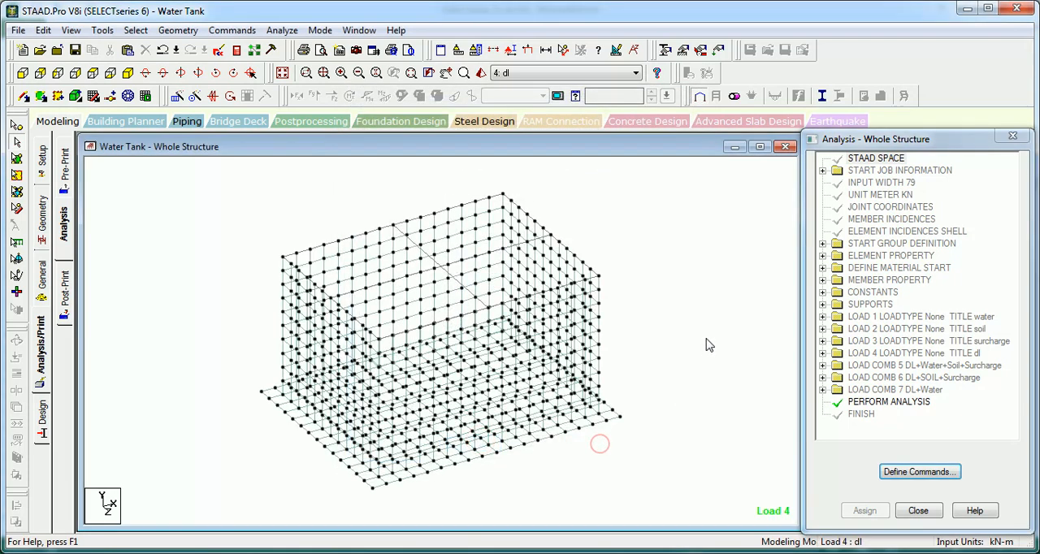
left_click(368, 215)
Step: Save the modified structure, run the analysis and go to post-processing mode
left_click(282, 30)
left_click(292, 47)
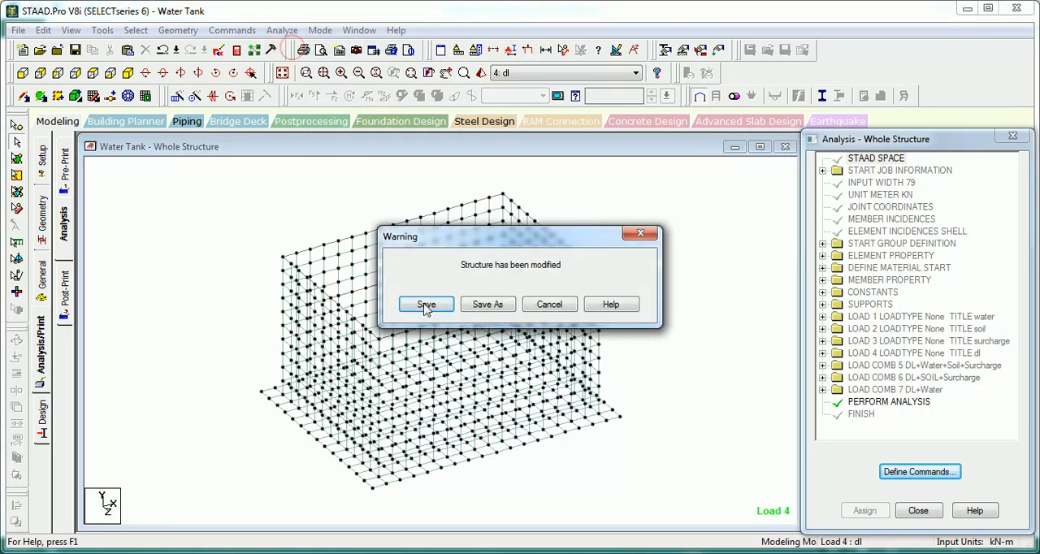
left_click(425, 306)
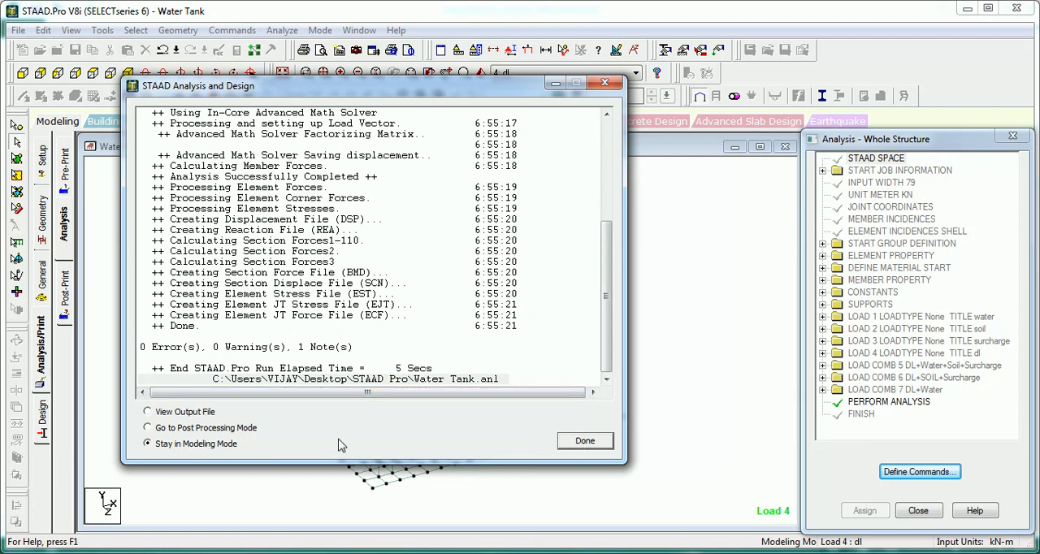
left_click(204, 433)
left_click(584, 440)
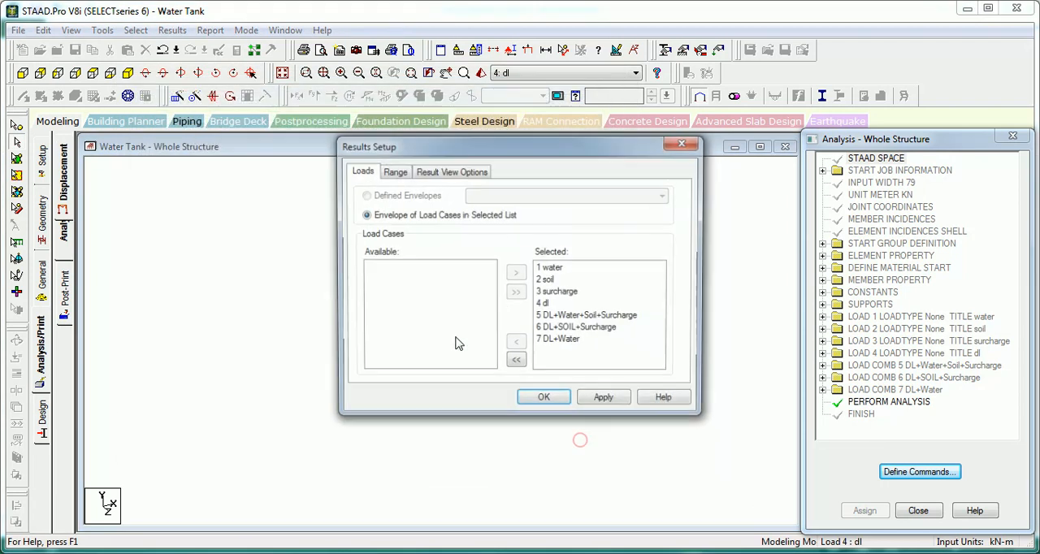
Step: Limit the results setup to load combination 7 DL+Water only and apply it
left_click(516, 362)
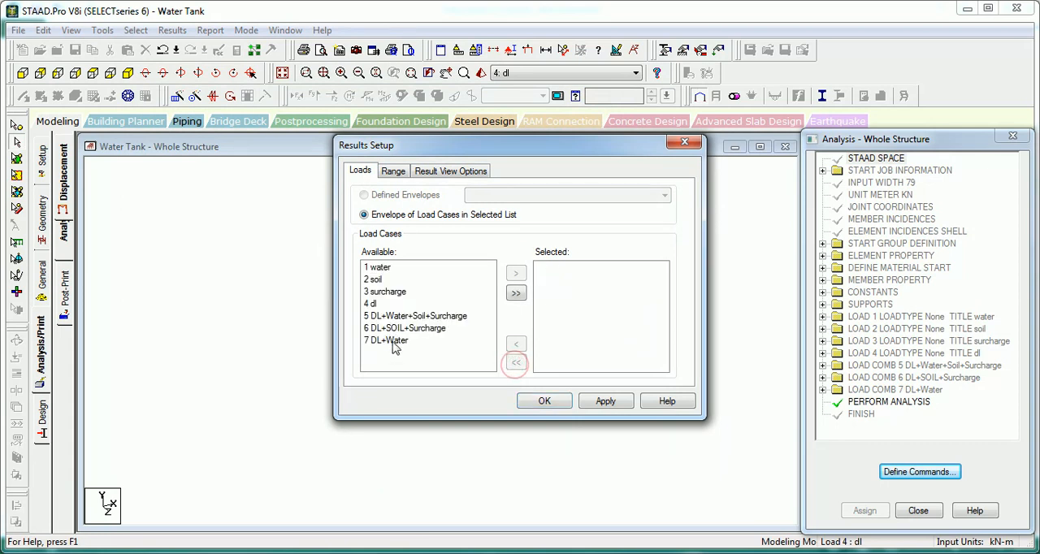
left_click(398, 341)
left_click(517, 275)
left_click(602, 400)
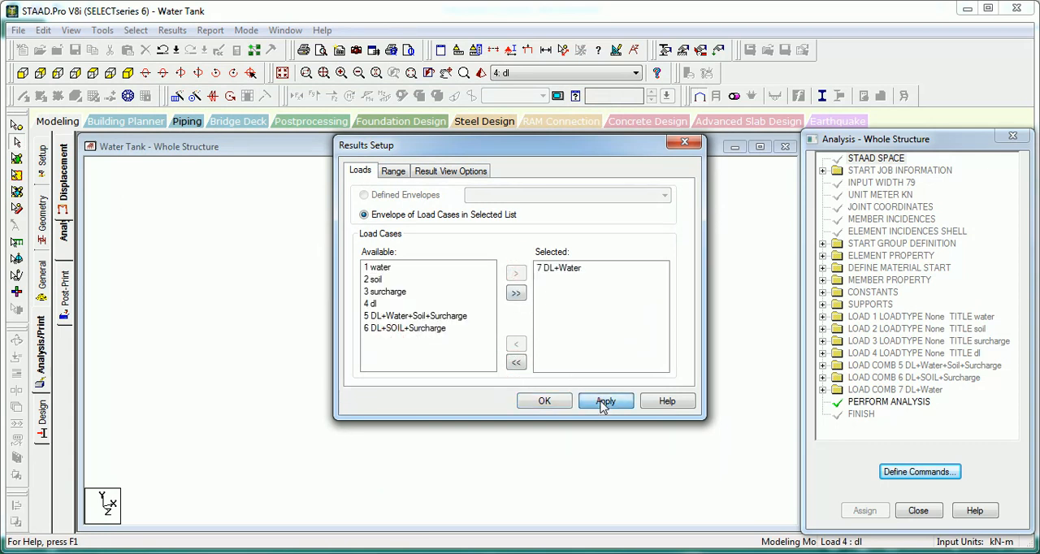
left_click(544, 400)
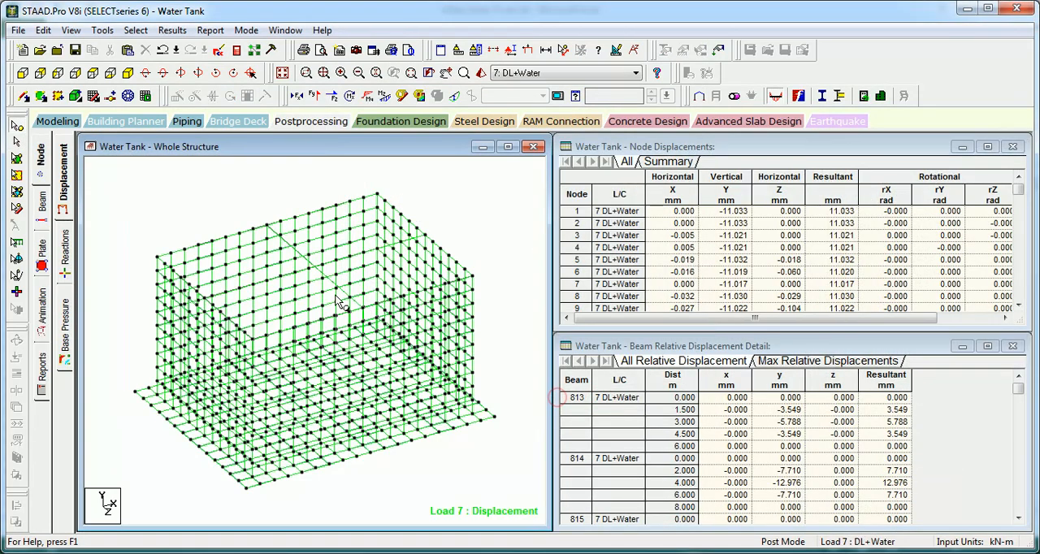
Step: Open the plate center stress table on its shear, membrane and bending summary and enlarge the table to fit all rows
left_click(227, 204)
middle_click_drag(231, 203, 241, 222)
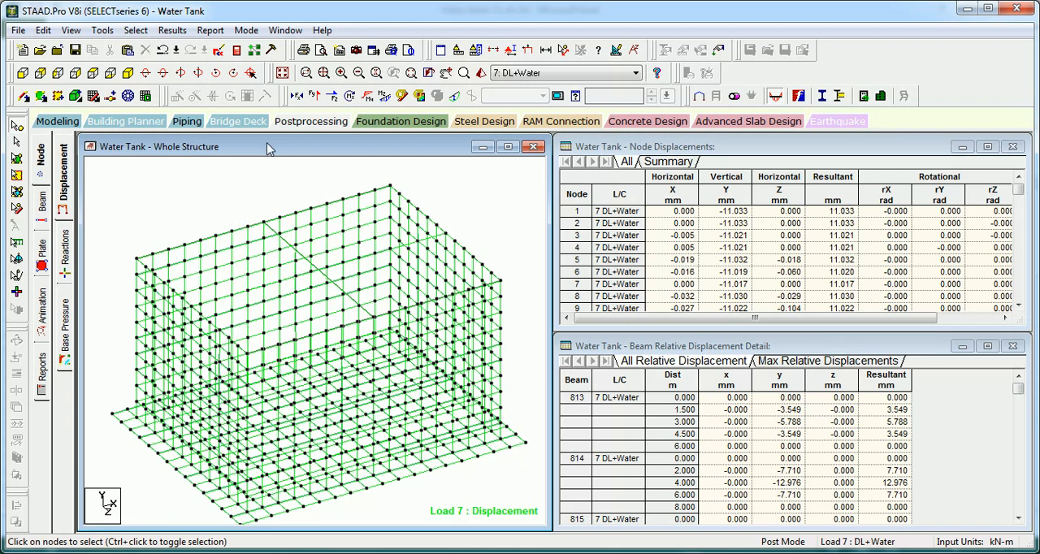
right_click(642, 427)
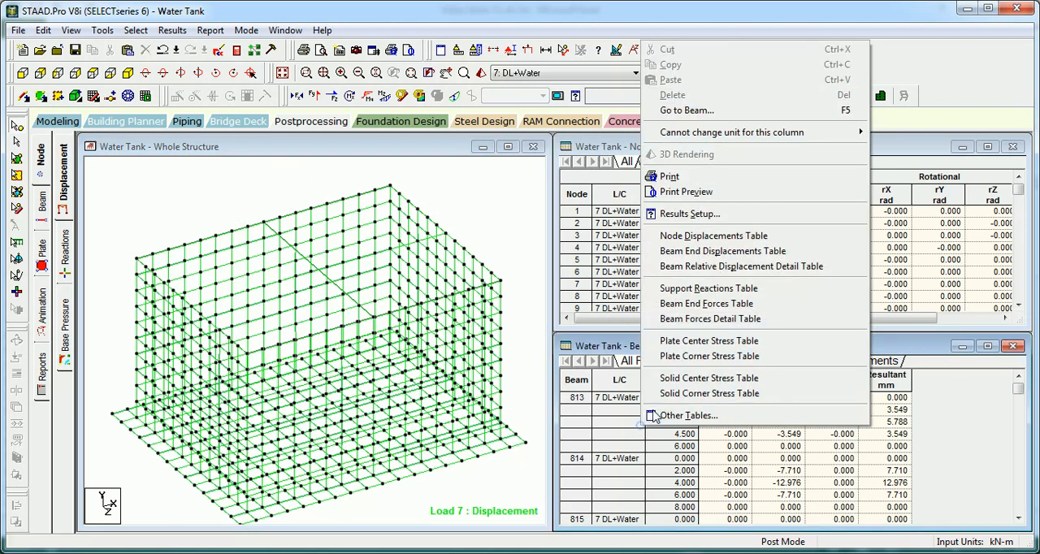
left_click(689, 342)
left_click(409, 238)
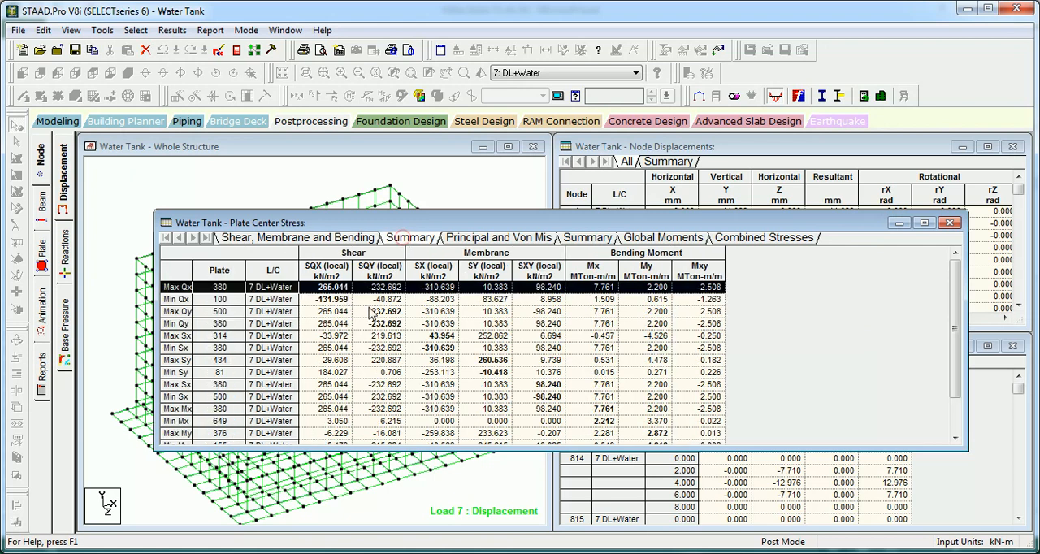
left_click_drag(480, 226, 435, 151)
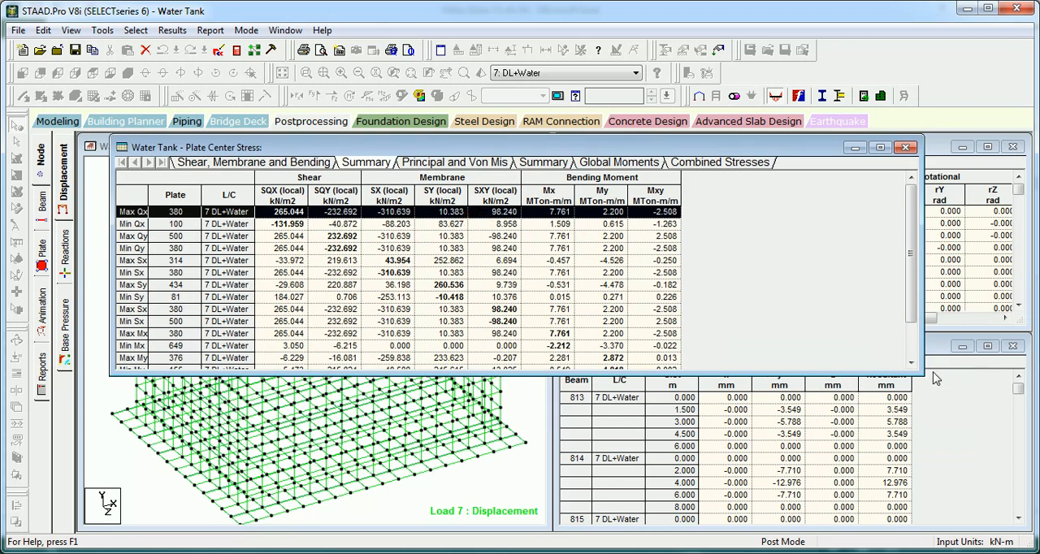
left_click_drag(921, 370, 959, 448)
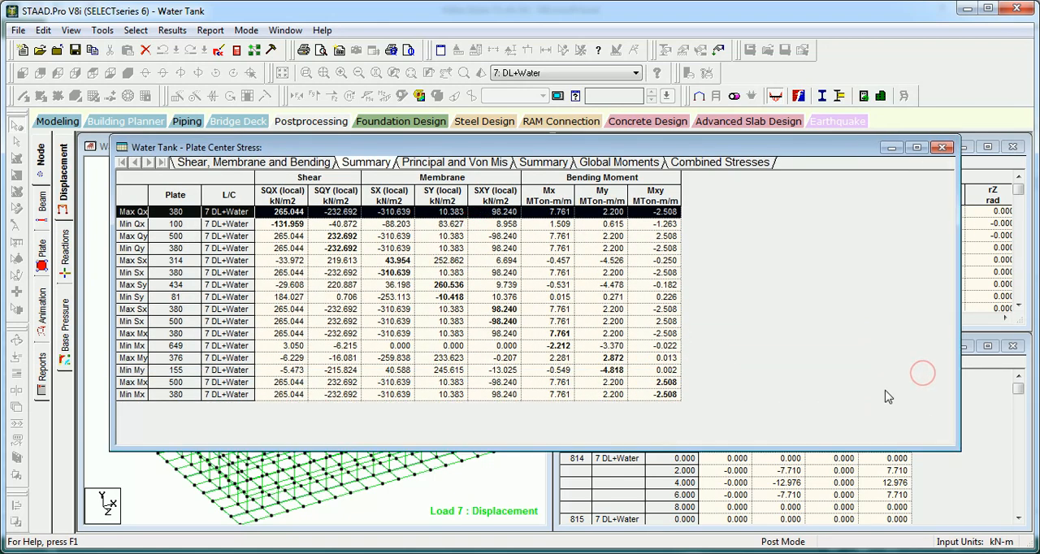
Step: Examine the minimum and maximum Mx and My bending moment rows in the plate center stress summary
left_click(133, 346)
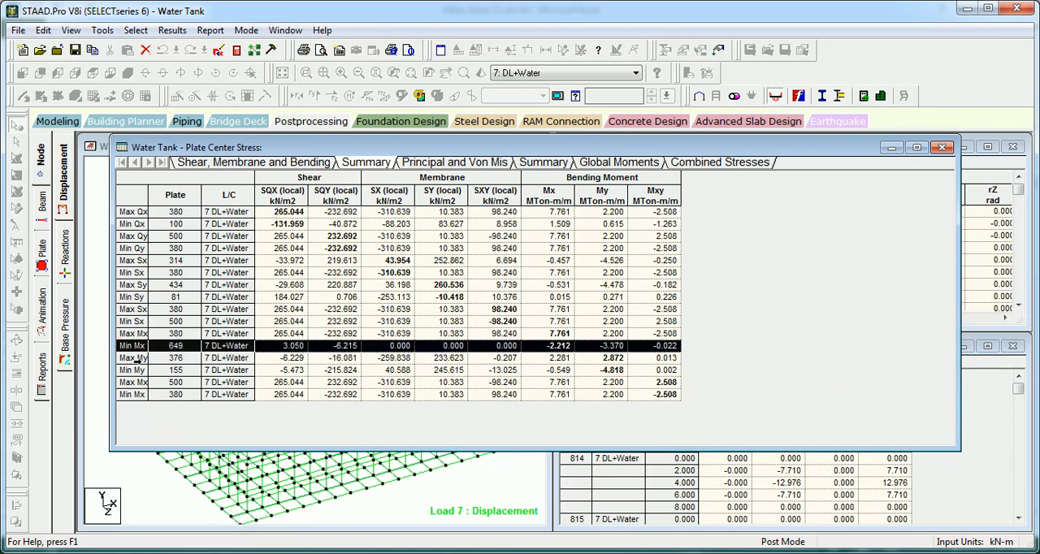
left_click(134, 359)
left_click(132, 369)
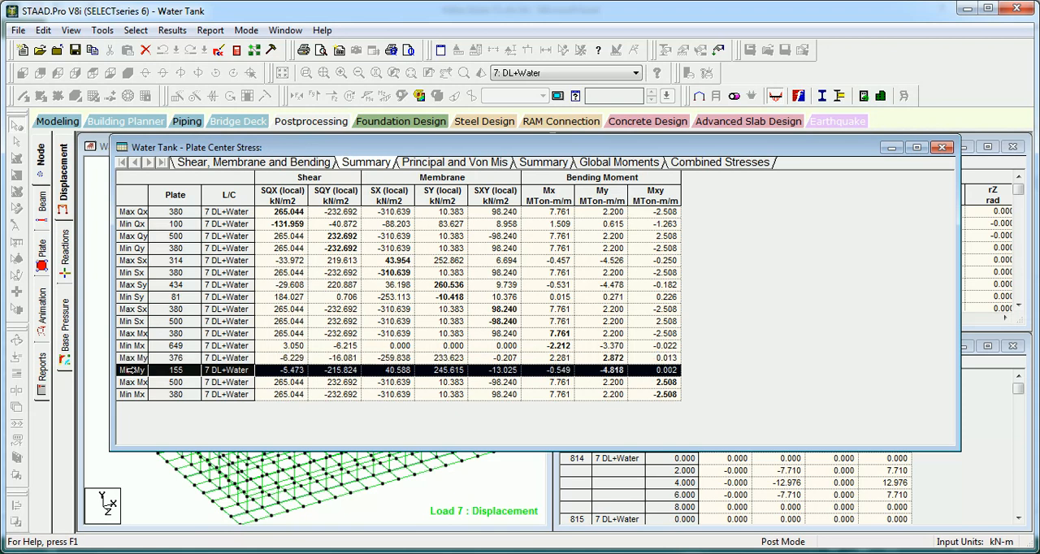
left_click(126, 334)
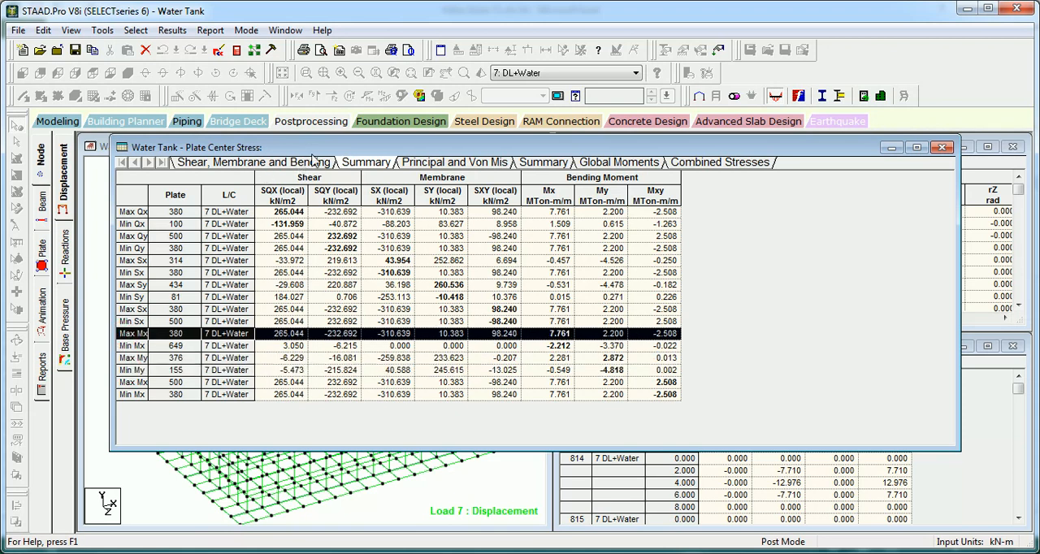
Step: Move the stress table aside, show the plate local axes on the tank model and examine their orientation on the walls
left_click_drag(319, 147, 599, 147)
left_click(185, 212)
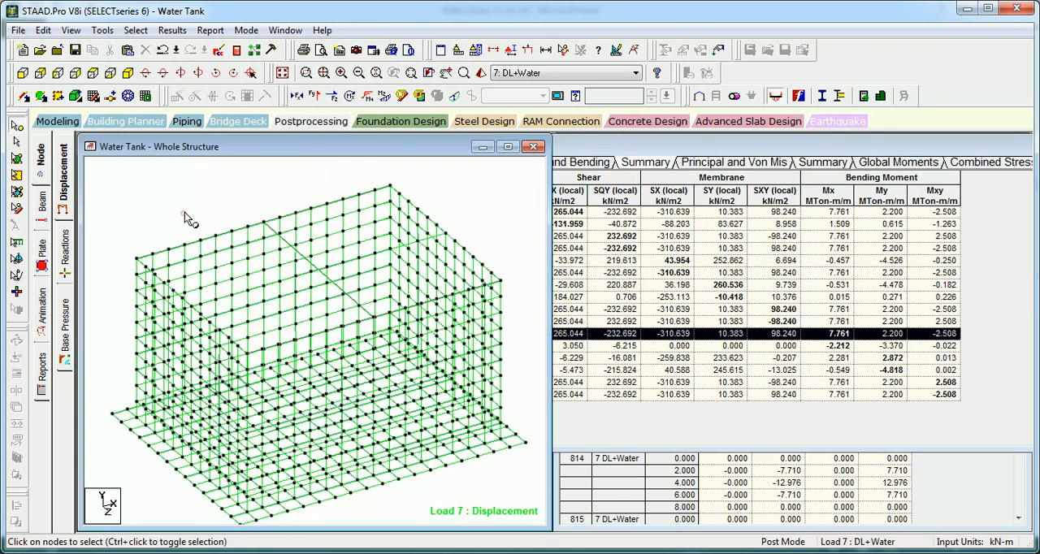
scroll(244, 236, "up", 8)
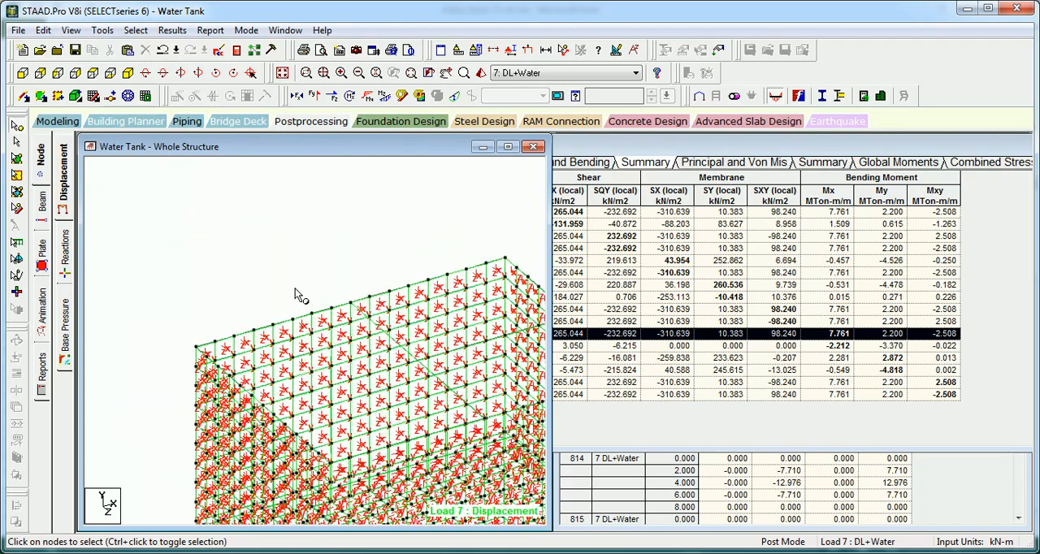
scroll(244, 234, "up", 2)
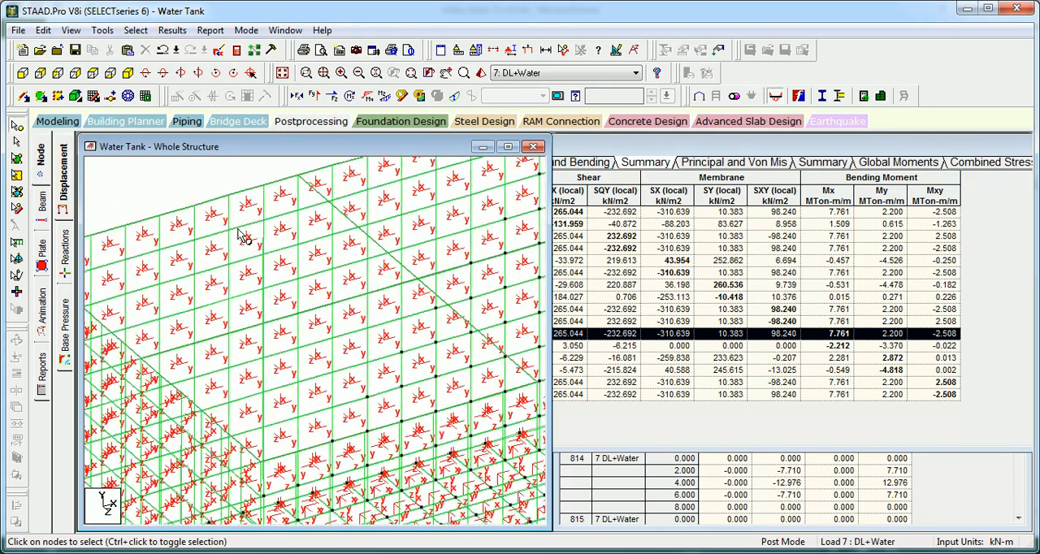
middle_click_drag(275, 217, 295, 271)
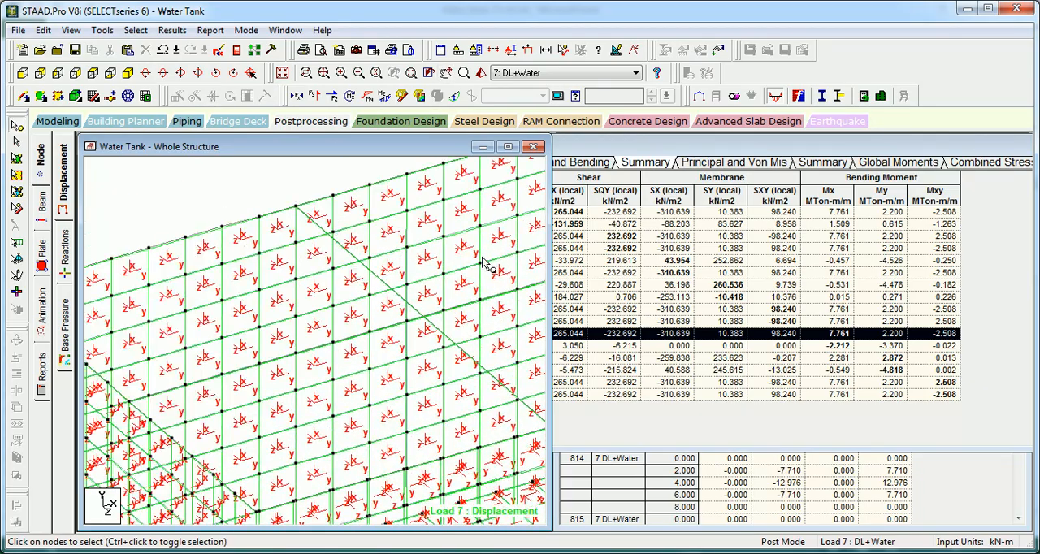
middle_click_drag(331, 359, 258, 329)
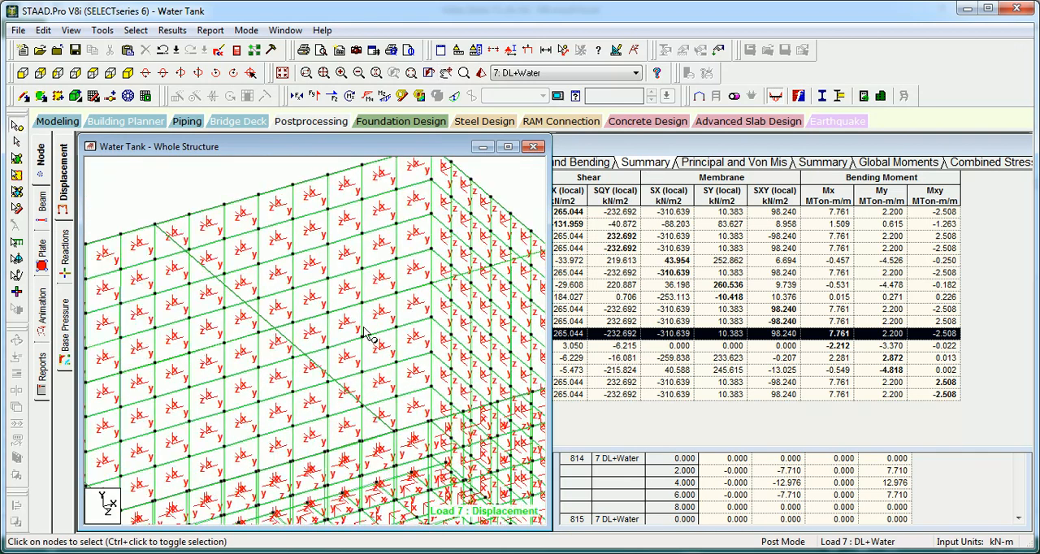
left_click(668, 152)
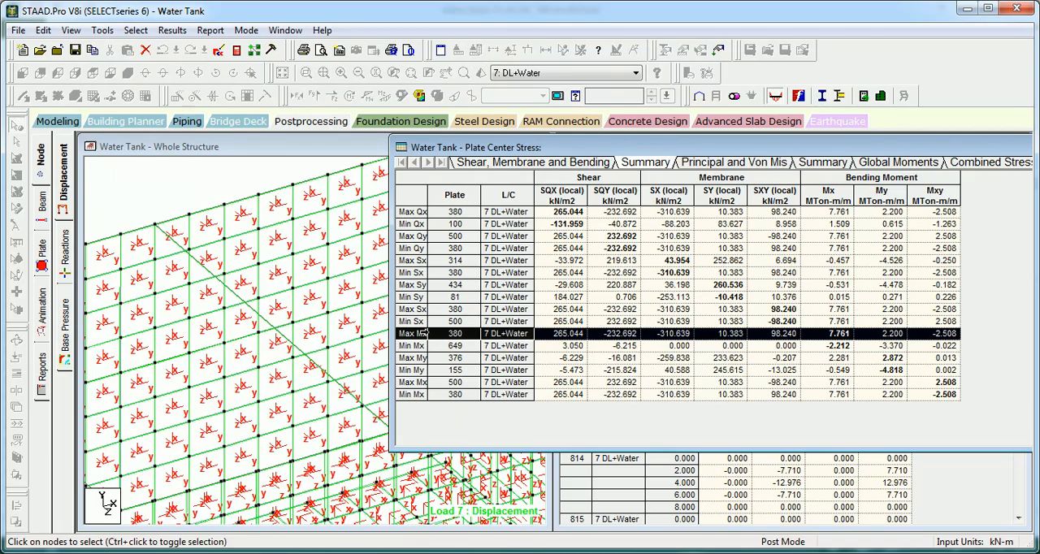
left_click(227, 274)
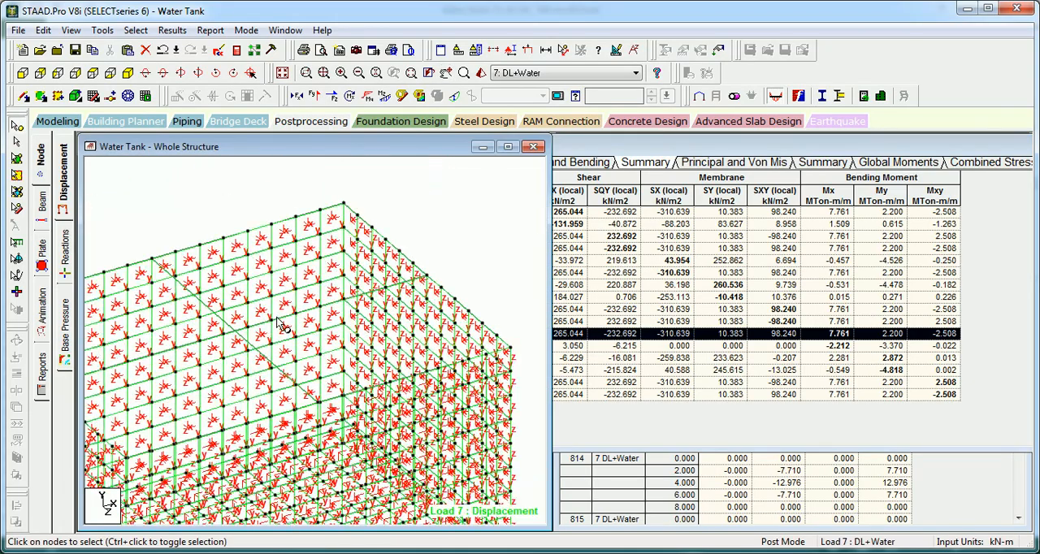
left_click(208, 208)
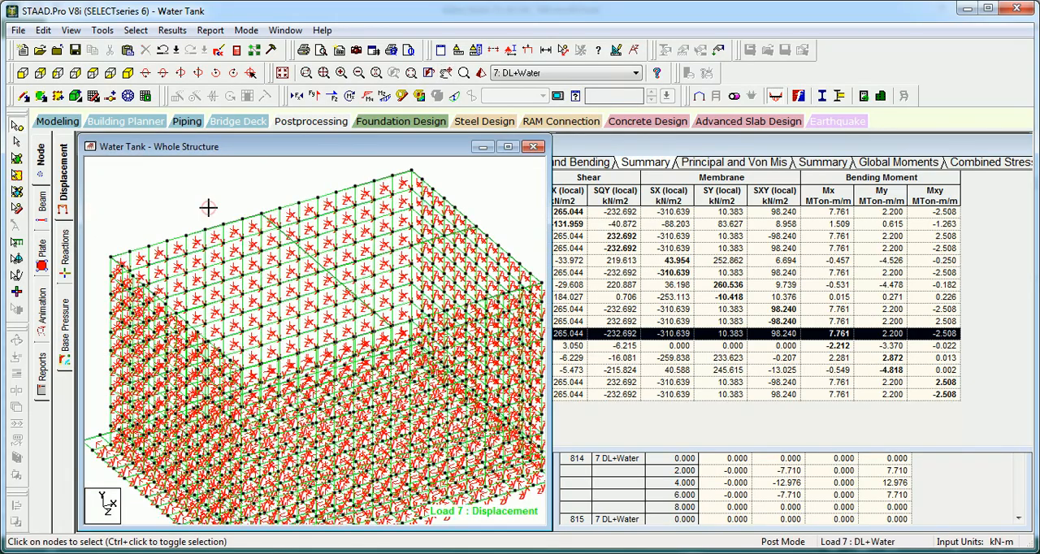
Step: Hide the plate local axes, select the Min Sy row's plate 81 in the summary and rotate the tank to inspect its location
left_click(525, 207)
left_click(435, 297)
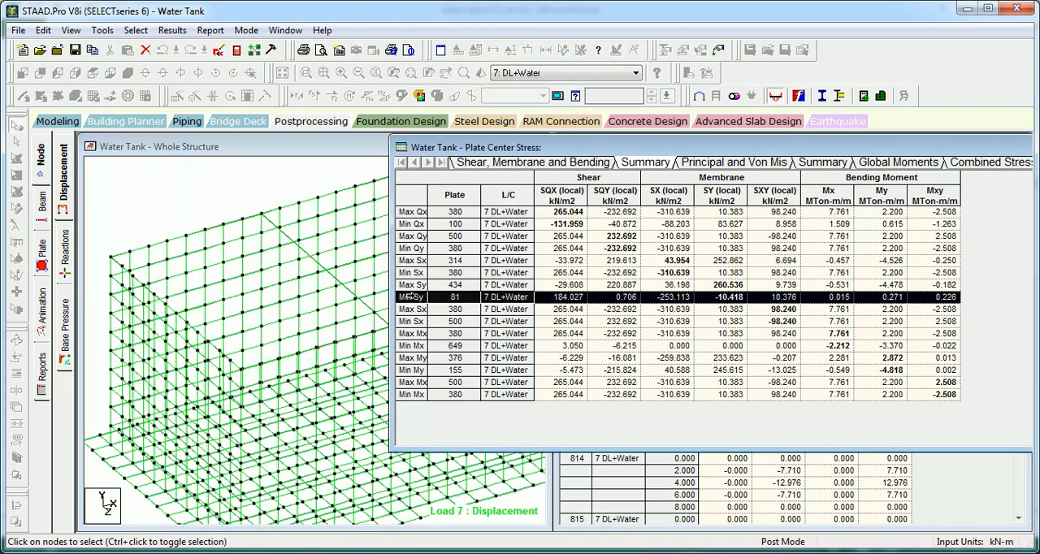
left_click(316, 365)
key("Up")
key("Up")
key("Up")
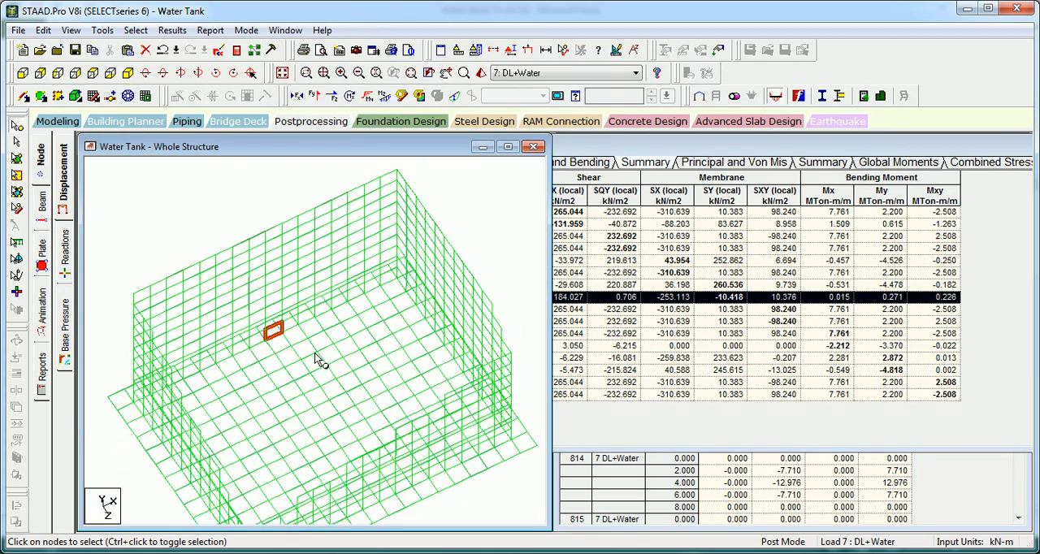
Step: Limit the results range of the plate center stress table to group G2: _WALLSINX
key("Up")
key("Up")
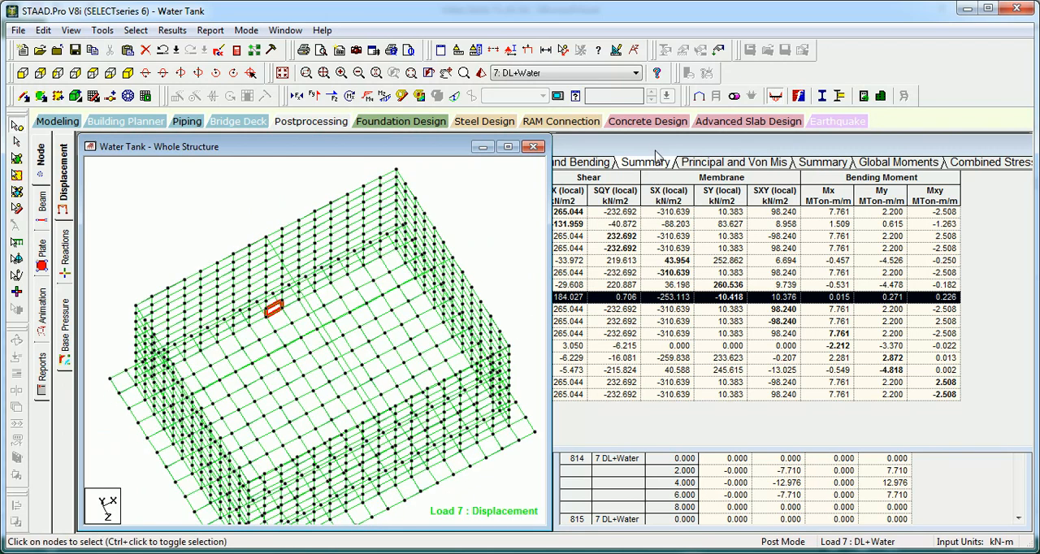
left_click(657, 155)
right_click(521, 274)
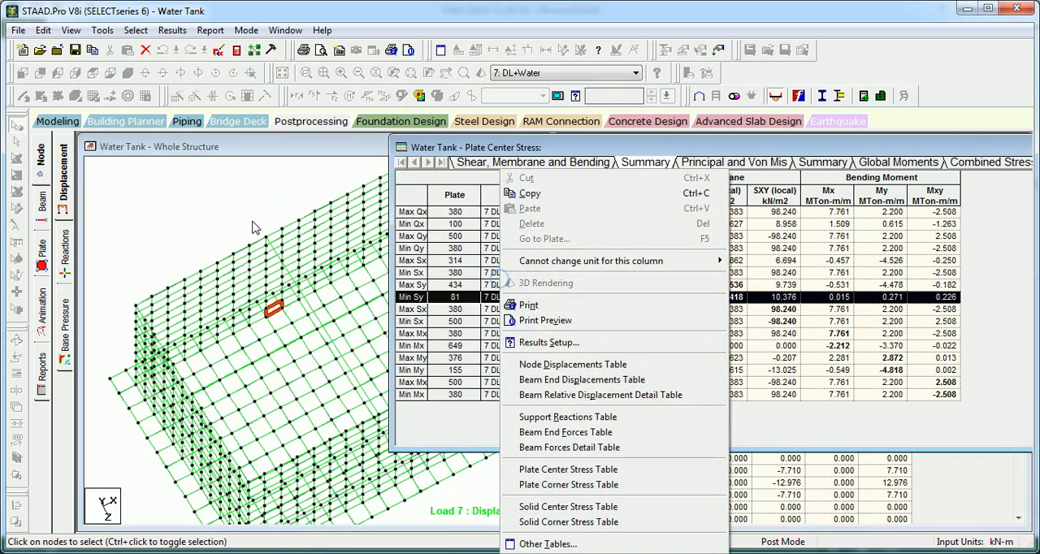
left_click(546, 342)
left_click(393, 170)
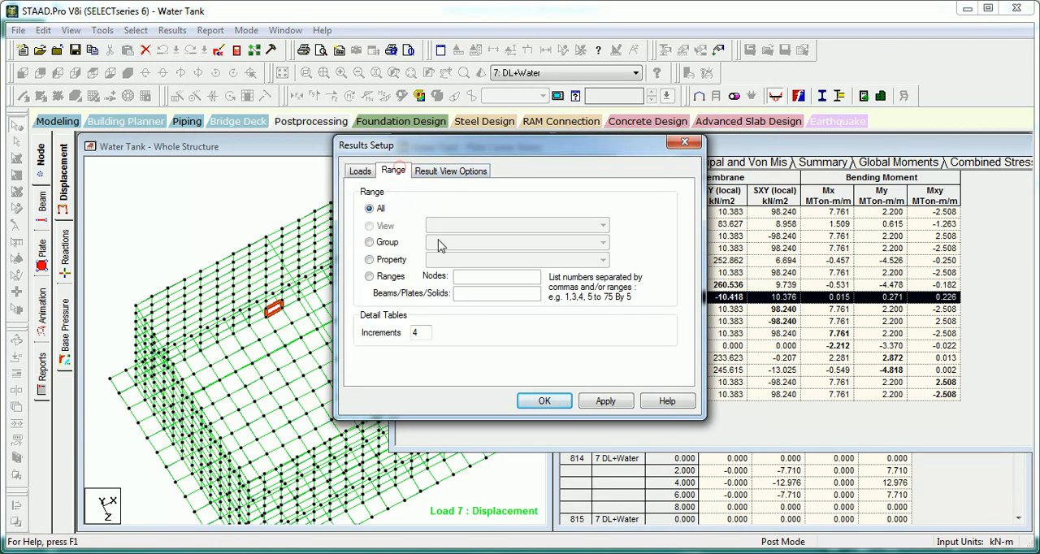
left_click(370, 242)
left_click(462, 243)
left_click(467, 265)
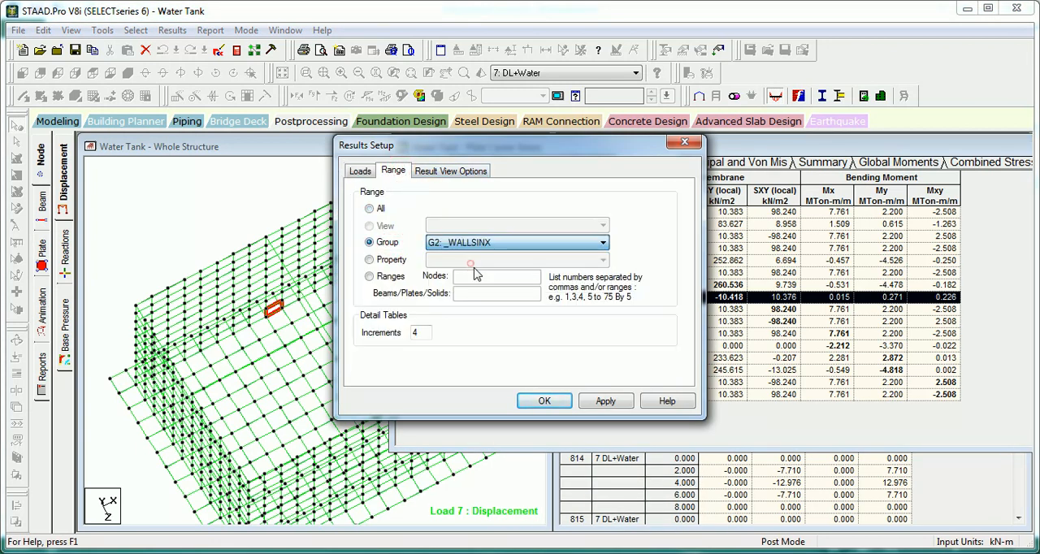
left_click(601, 401)
left_click(545, 401)
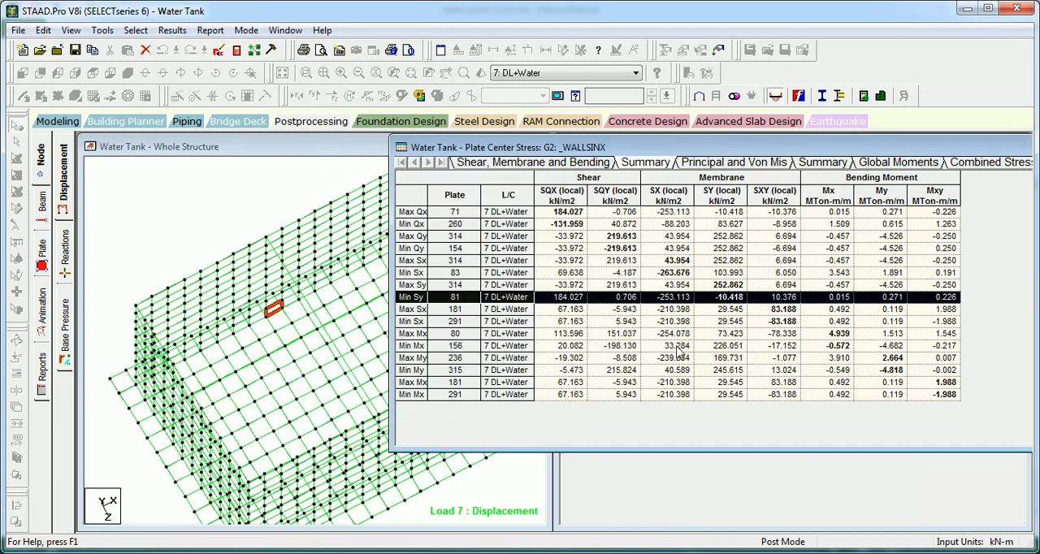
Step: Go through the Max Mx, Min Mx, Max My and Min My rows of the _WALLSINX summary and locate the Min My plate on the tank
left_click(415, 334)
left_click(413, 345)
left_click(412, 358)
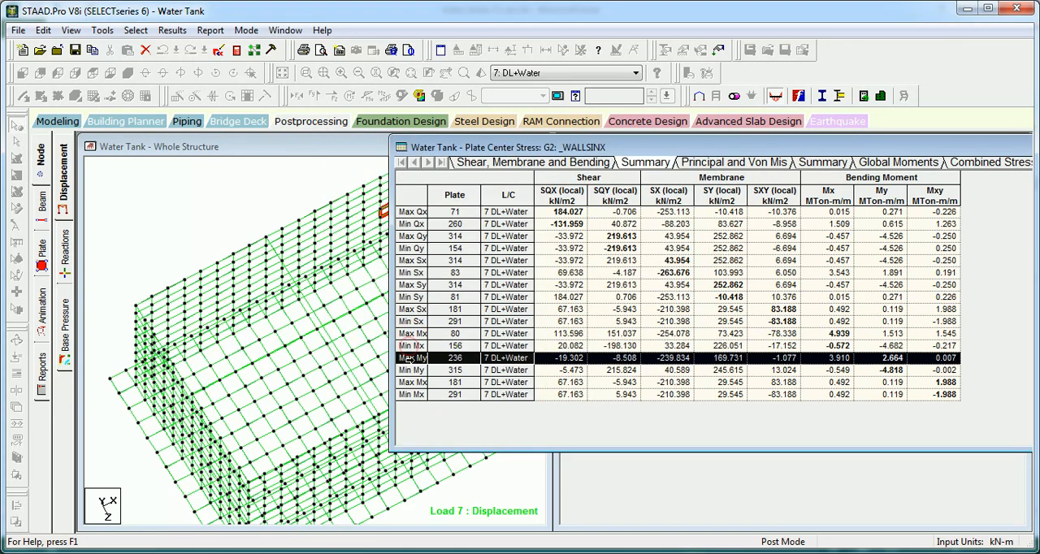
left_click(410, 370)
left_click(221, 360)
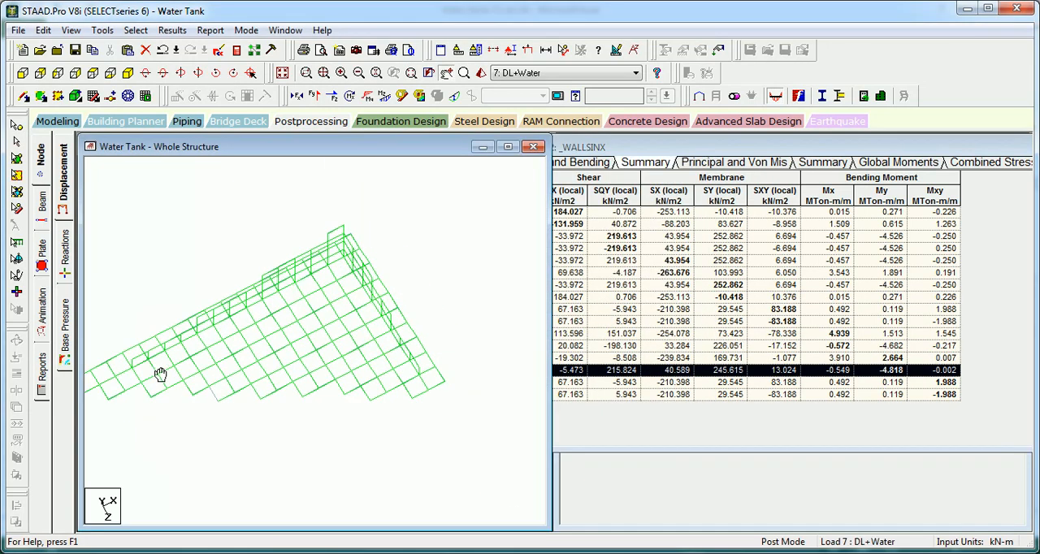
middle_click_drag(404, 330, 444, 311)
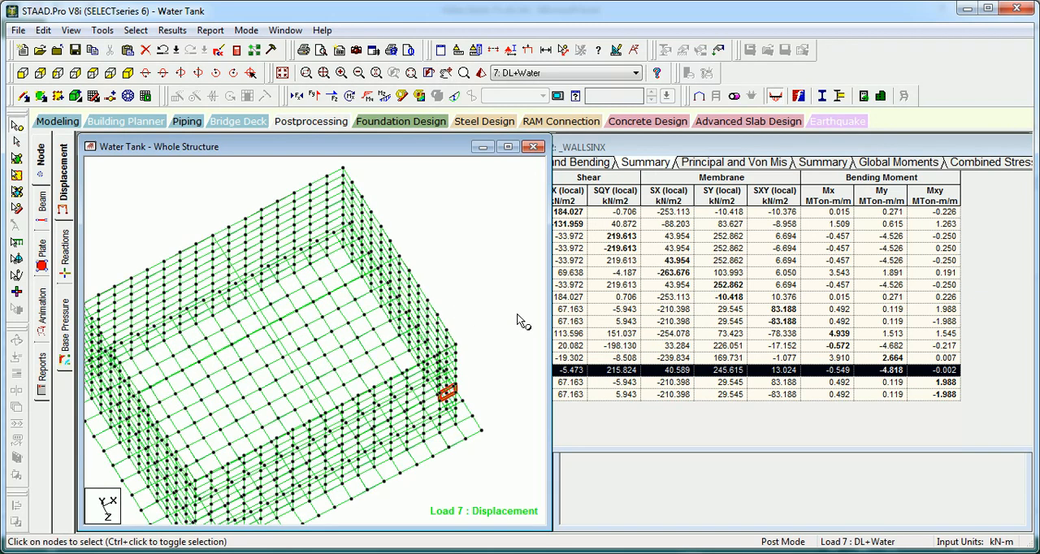
Step: Compare the highlighted locations of the governing Mx and My plates in the _WALLSINX summary on the tank walls
left_click(638, 150)
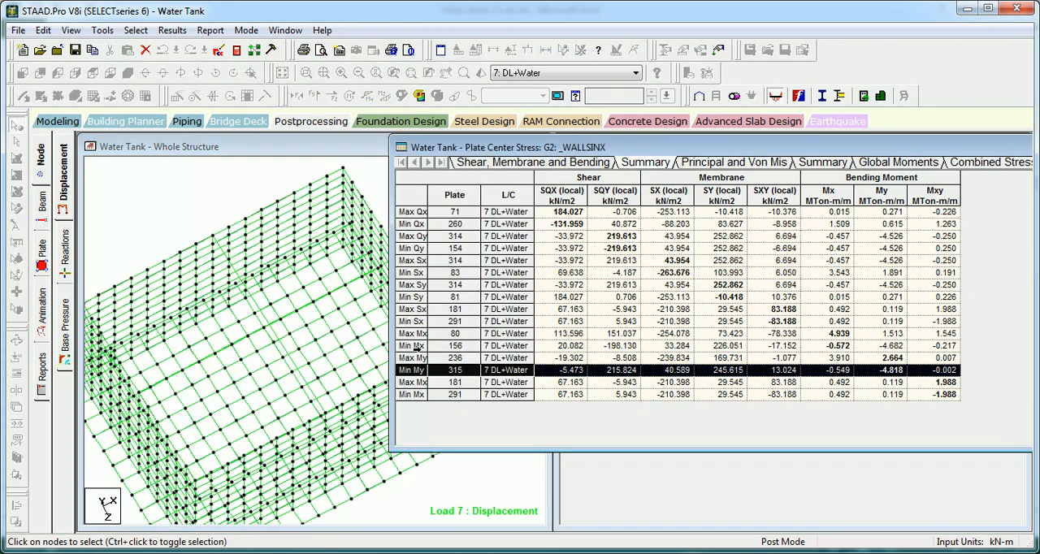
left_click(412, 358)
left_click(412, 345)
left_click(411, 334)
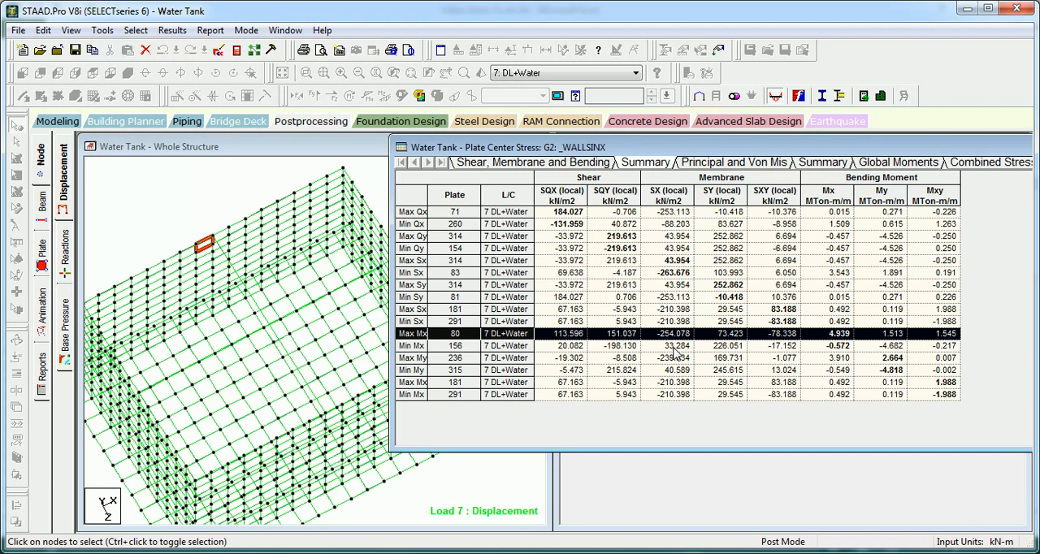
left_click(412, 346)
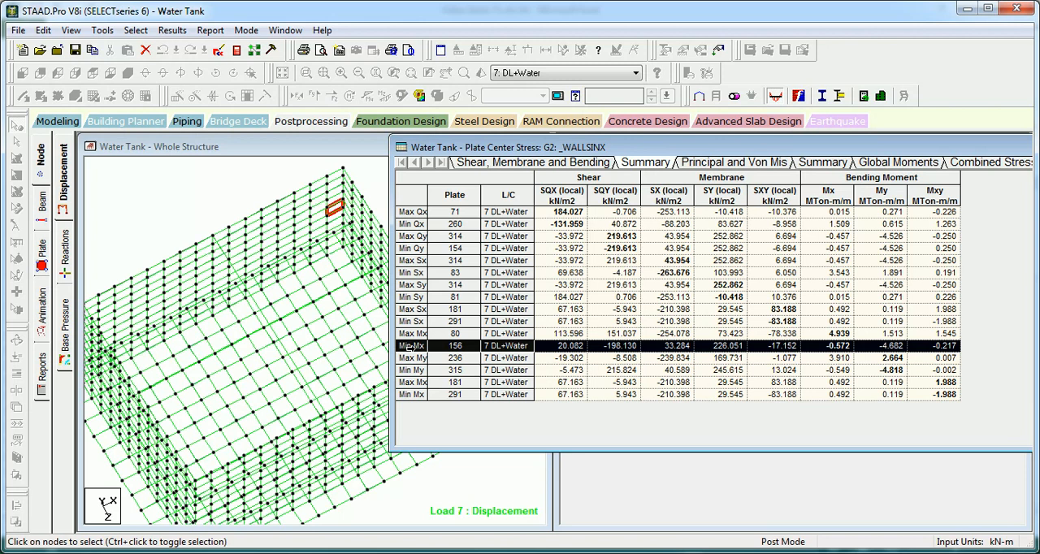
left_click(402, 360)
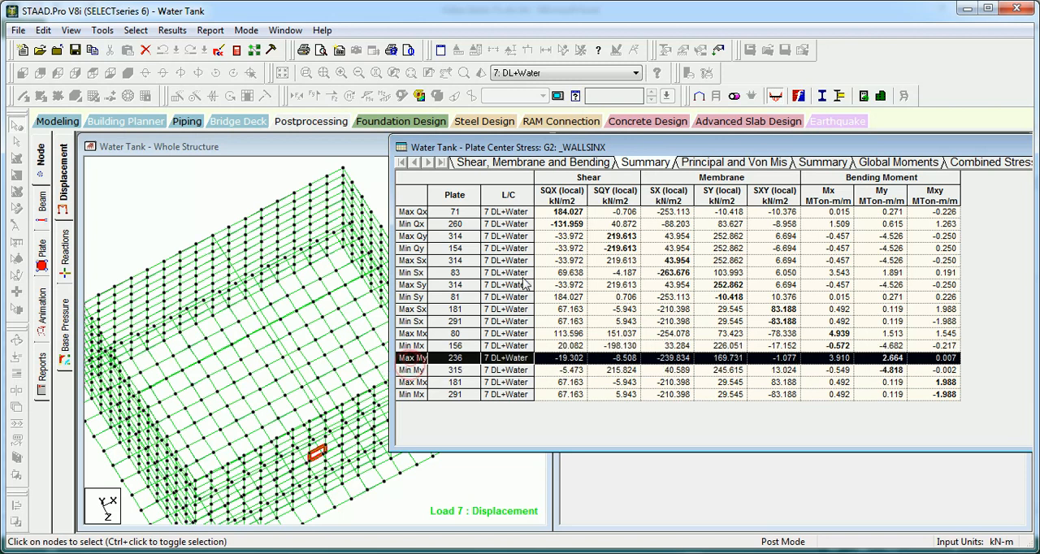
Step: Close the plate center stress table, restore the isometric view of the tank and clear the plate selection
left_click_drag(851, 148, 544, 173)
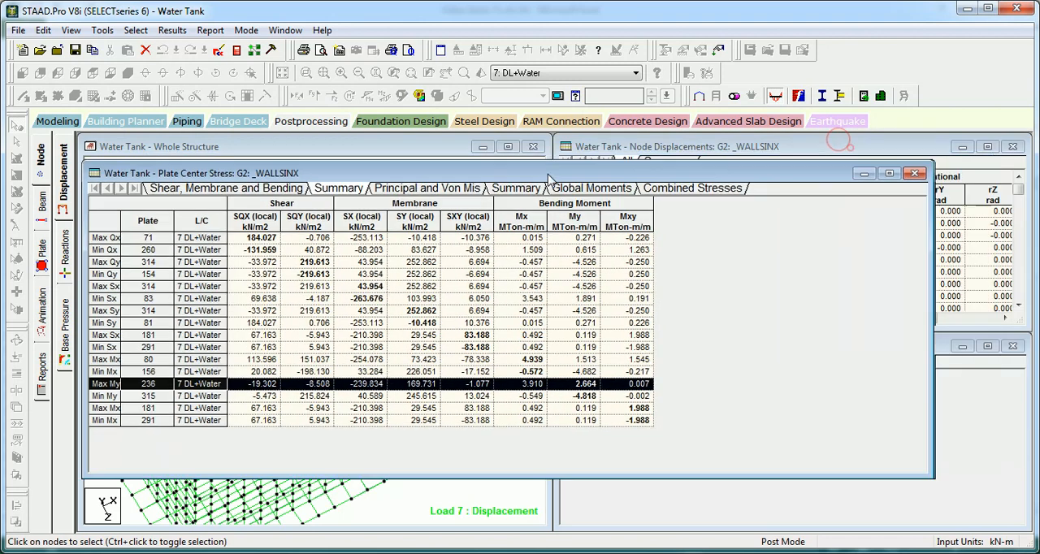
left_click(916, 174)
left_click(282, 73)
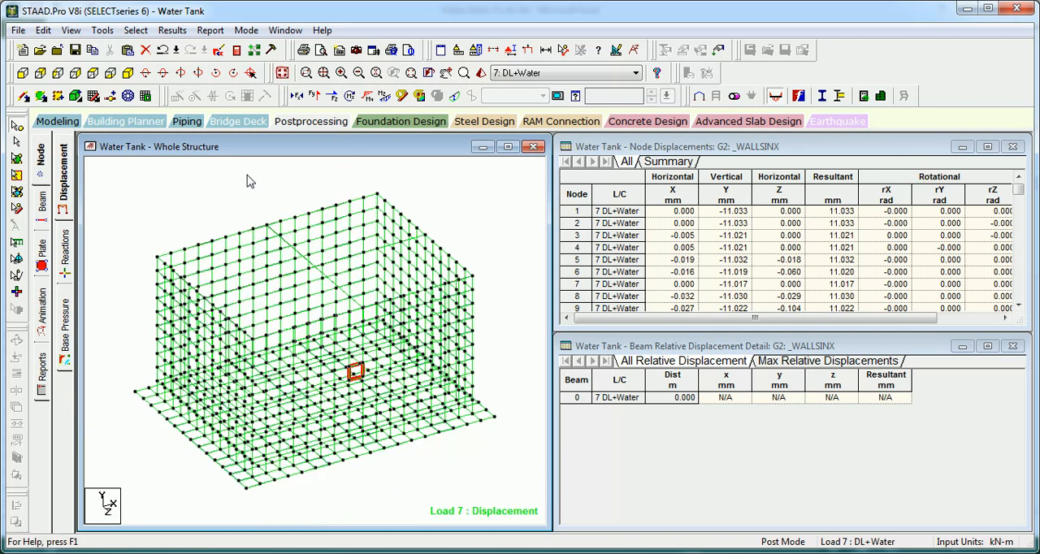
left_click(221, 207)
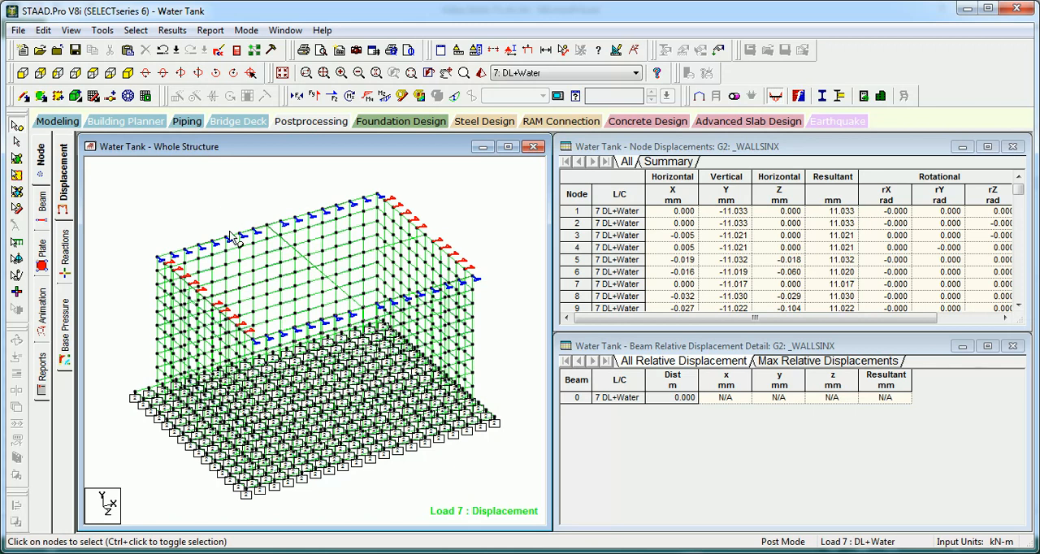
Step: Open the plate center stress table again on its shear, membrane and bending summary
right_click(691, 406)
left_click(741, 325)
left_click(431, 256)
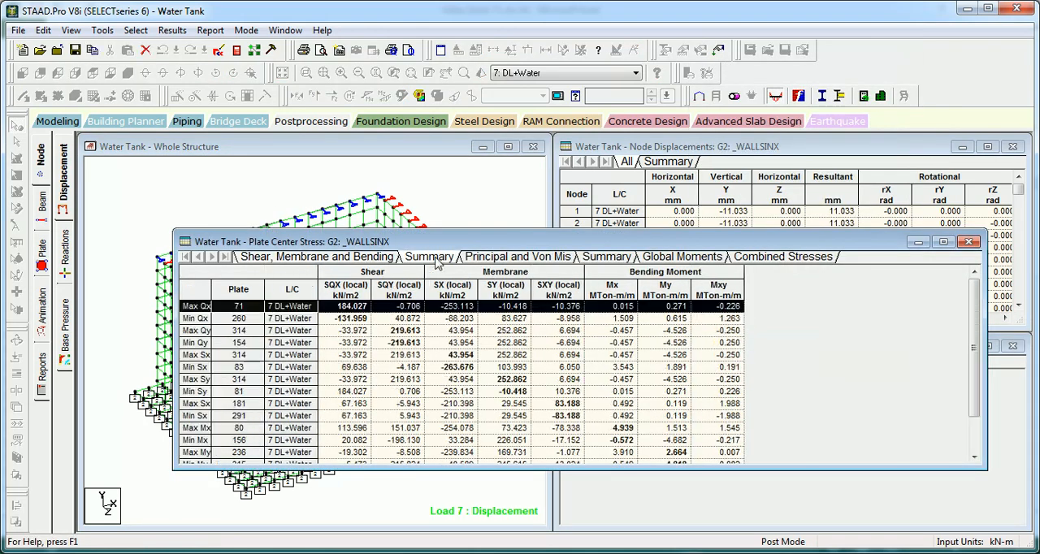
Step: Change the results range to group G3: _WALLSINY
right_click(385, 339)
left_click(411, 340)
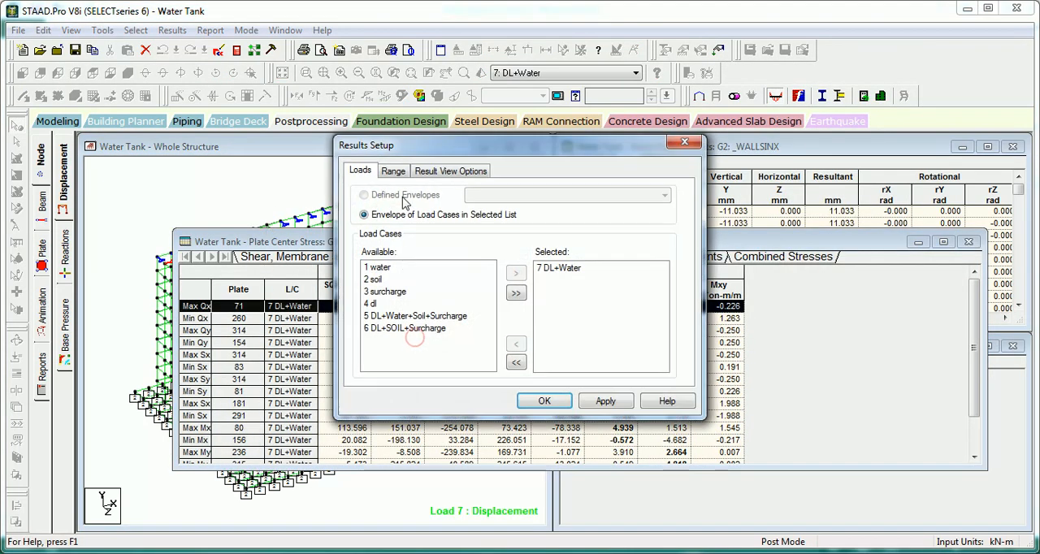
left_click(393, 171)
left_click(463, 242)
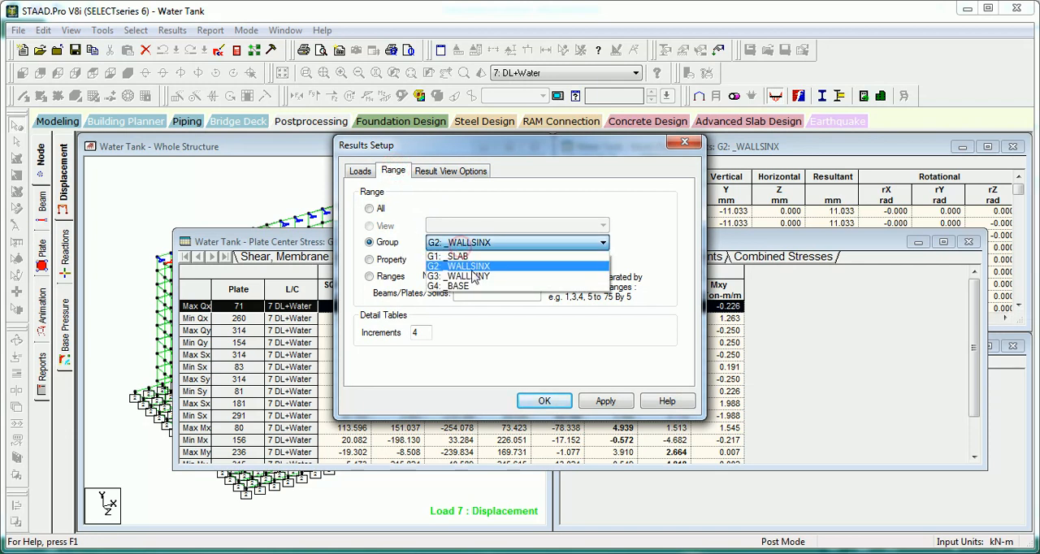
left_click(469, 278)
left_click(606, 401)
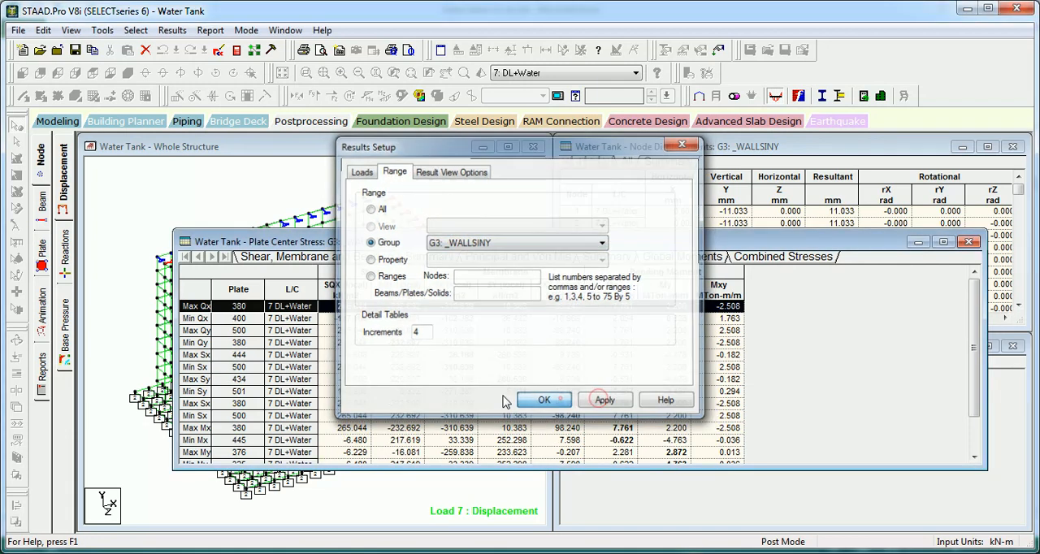
left_click(543, 401)
Step: Select the Max Mx row in the _WALLSINY summary, check where its plate lies on the tank and close the stress table
left_click(195, 427)
scroll(195, 428, "down", 1)
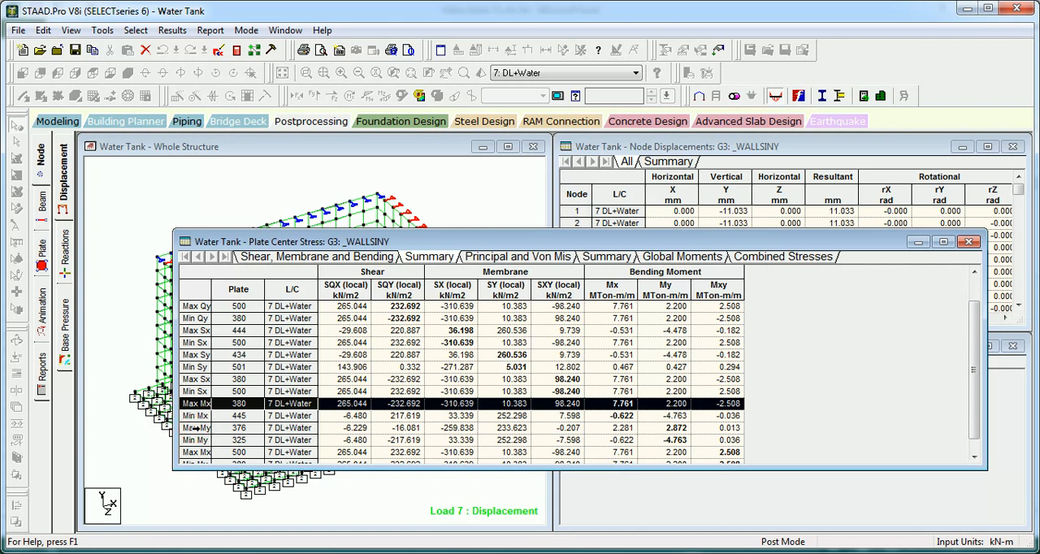
left_click_drag(279, 245, 549, 214)
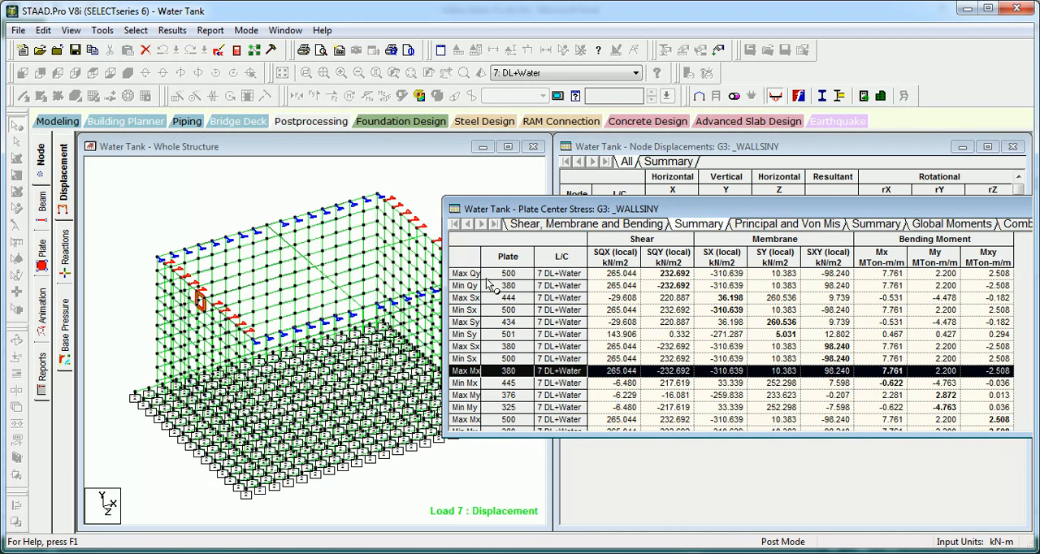
left_click_drag(735, 213, 391, 213)
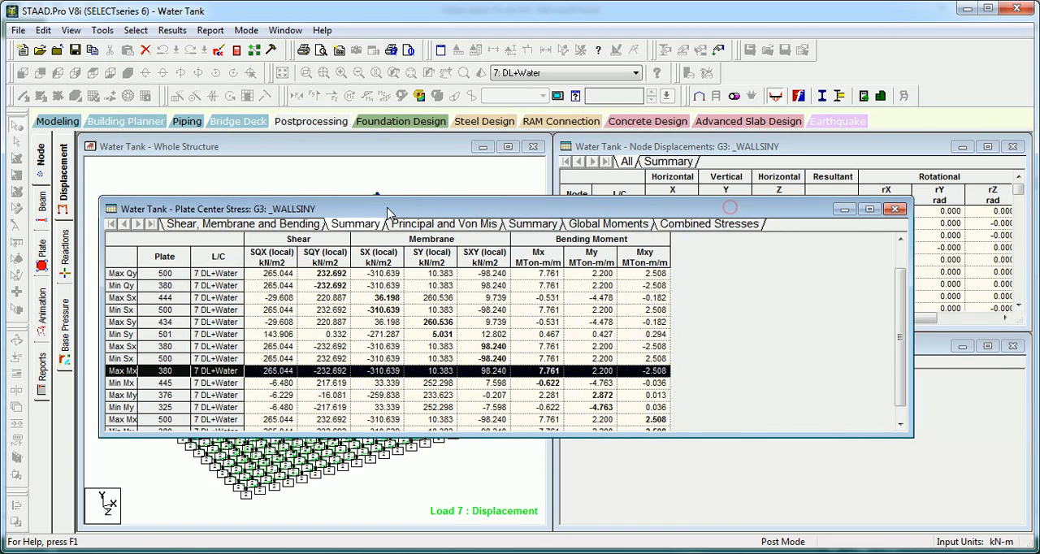
left_click(894, 211)
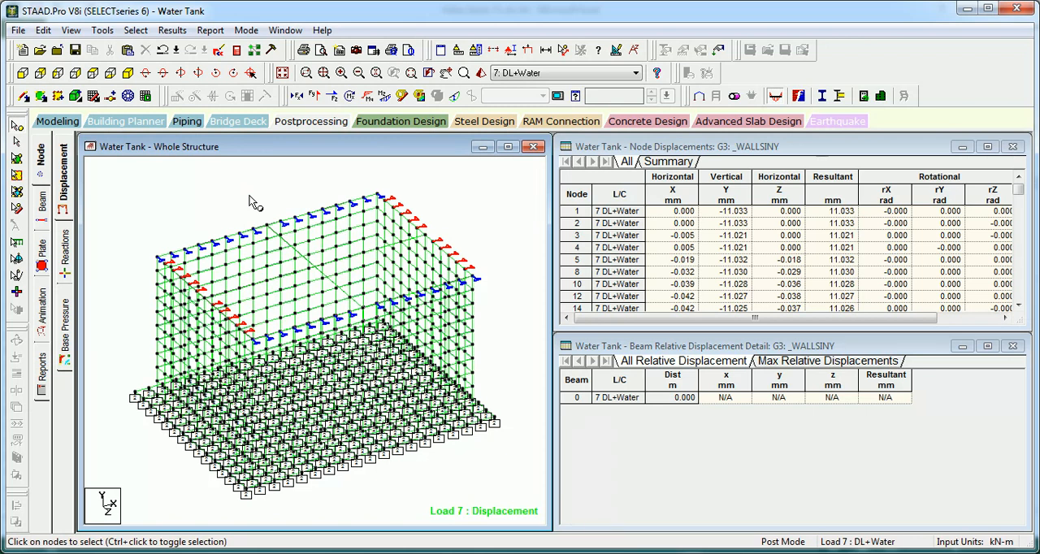
Step: Return to modeling mode and open the general property and specification pages for the whole structure
scroll(240, 199, "up", 1)
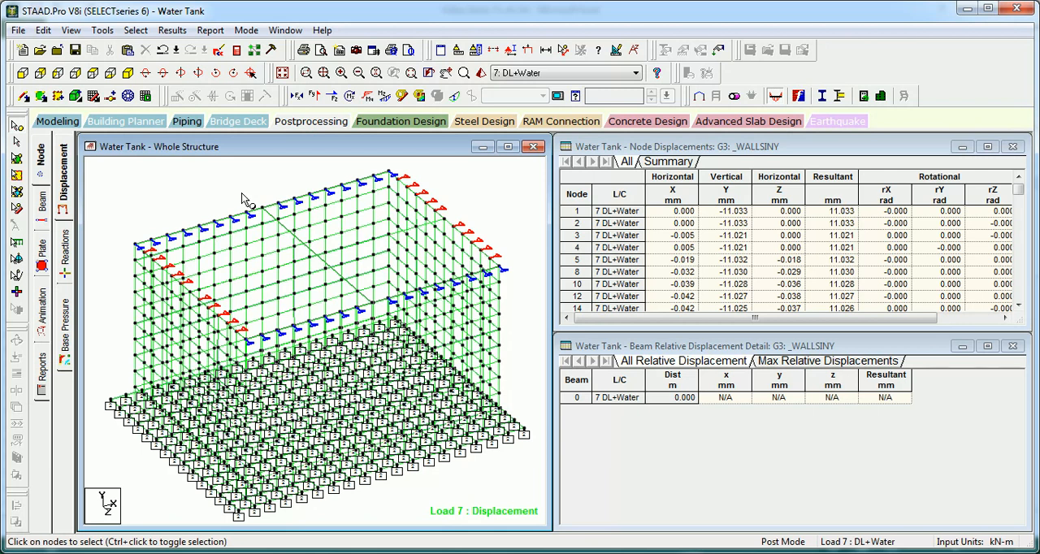
left_click(52, 121)
left_click(41, 277)
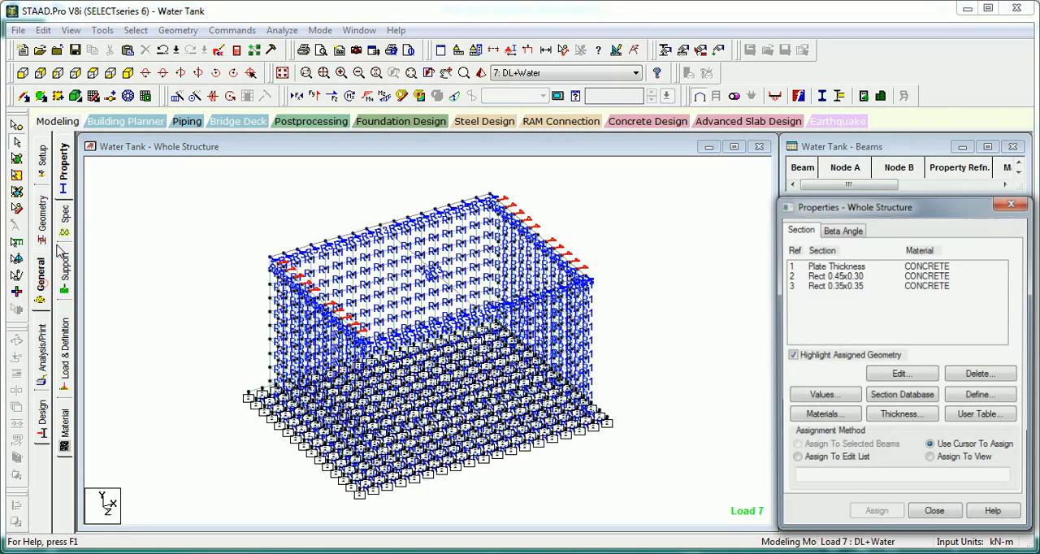
left_click(64, 217)
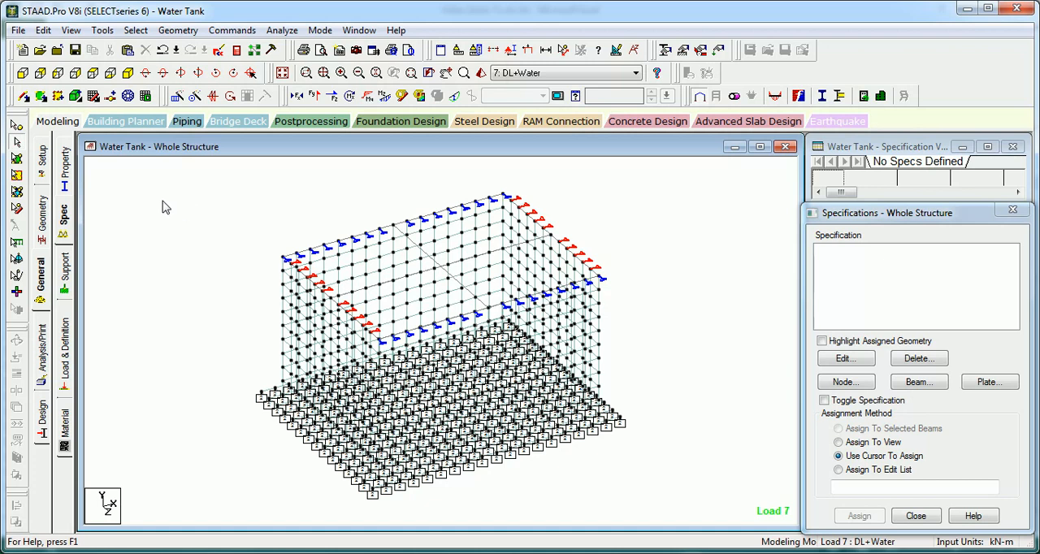
Step: Go back to postprocessing and open the plate center stress table for group _WALLSINY
left_click(310, 124)
right_click(676, 419)
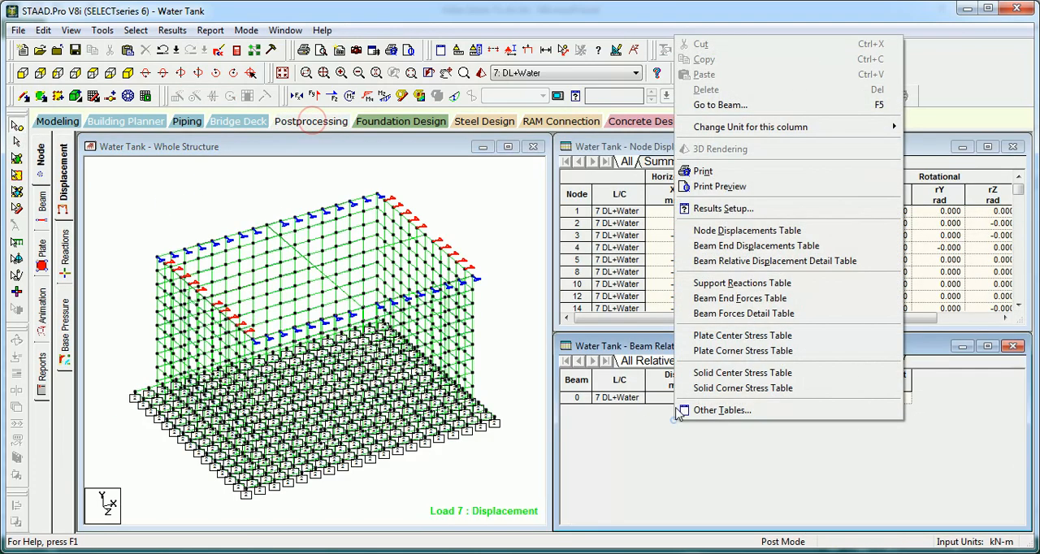
left_click(731, 338)
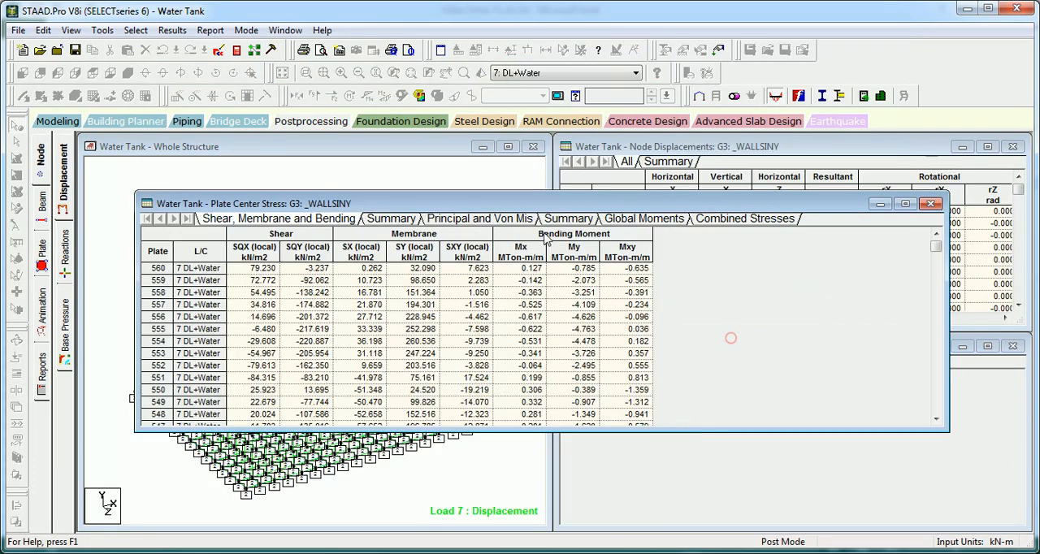
Step: Examine the SQX and SQY shear stresses of plates 560 and 559 in the plate center stress table
left_click(256, 265)
left_click(317, 267)
left_click(248, 280)
left_click(329, 282)
Step: View the principal, Von Mises and Tresca stress summary for _WALLSINY and close the stress table
left_click(571, 220)
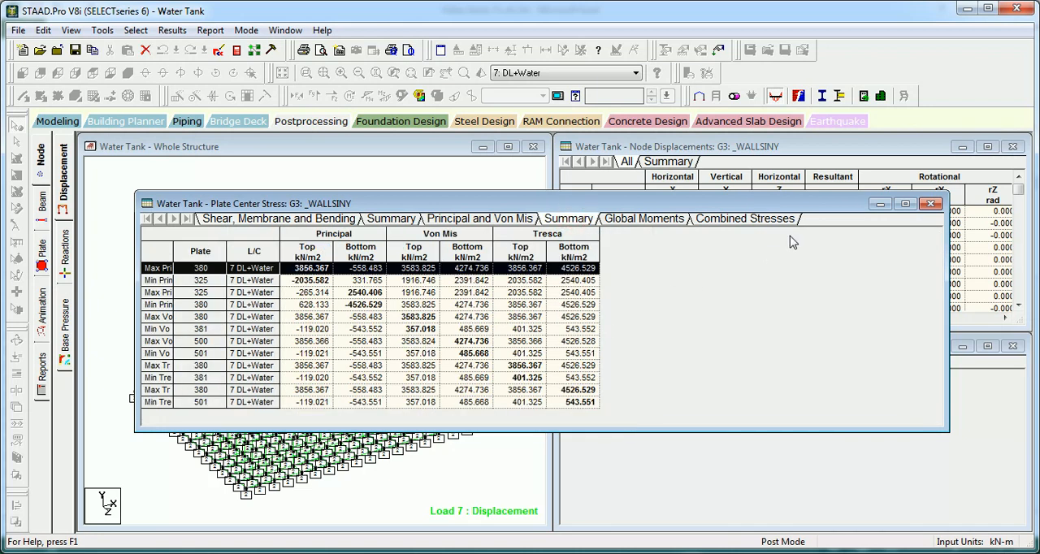
left_click(931, 203)
left_click(261, 197)
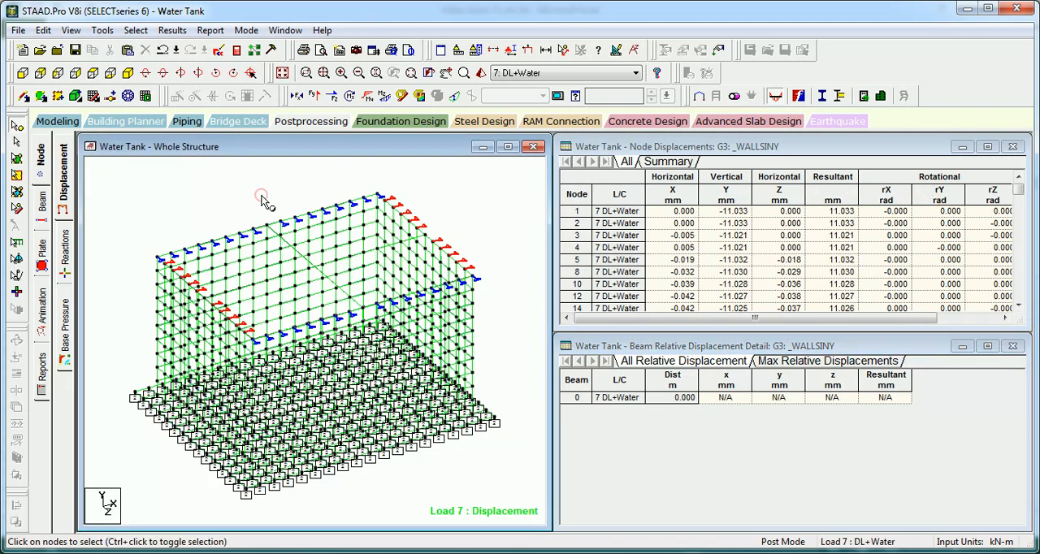